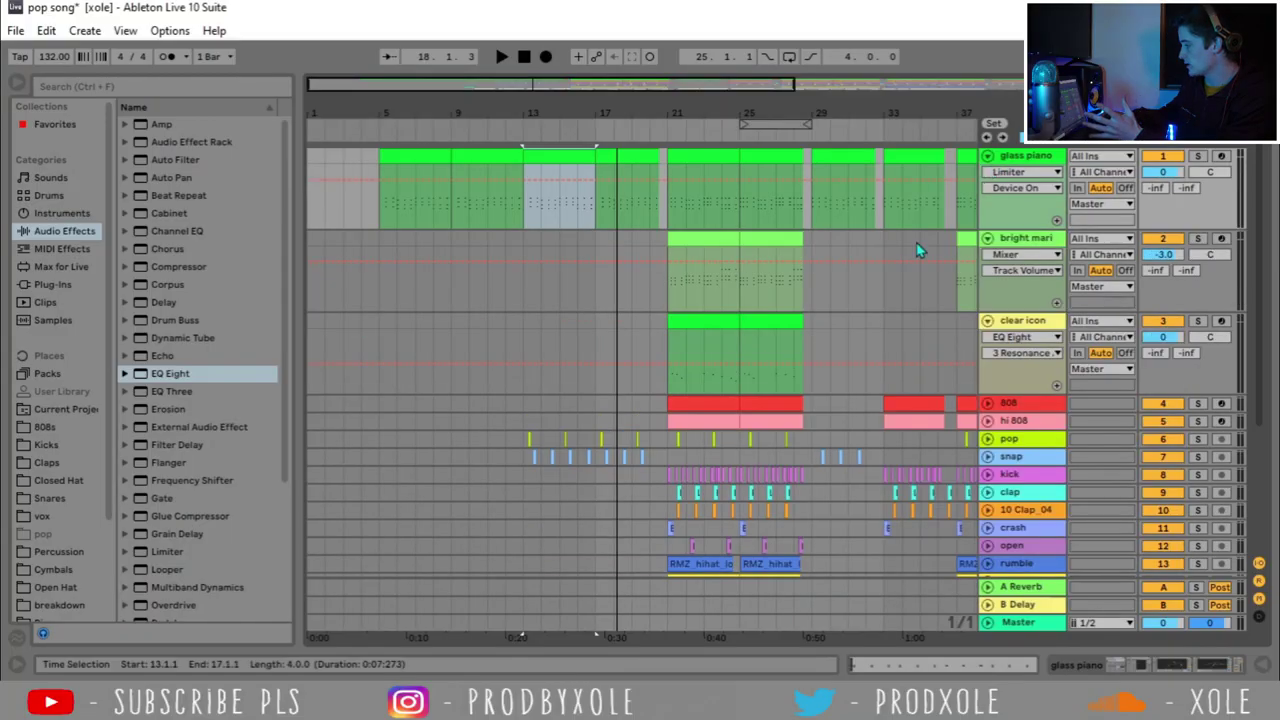
Step: Zoom out and select bars 5–55 across the vocal tracks, intro to background
key("minus")
left_click(363, 158)
scroll(570, 305, "down", 5)
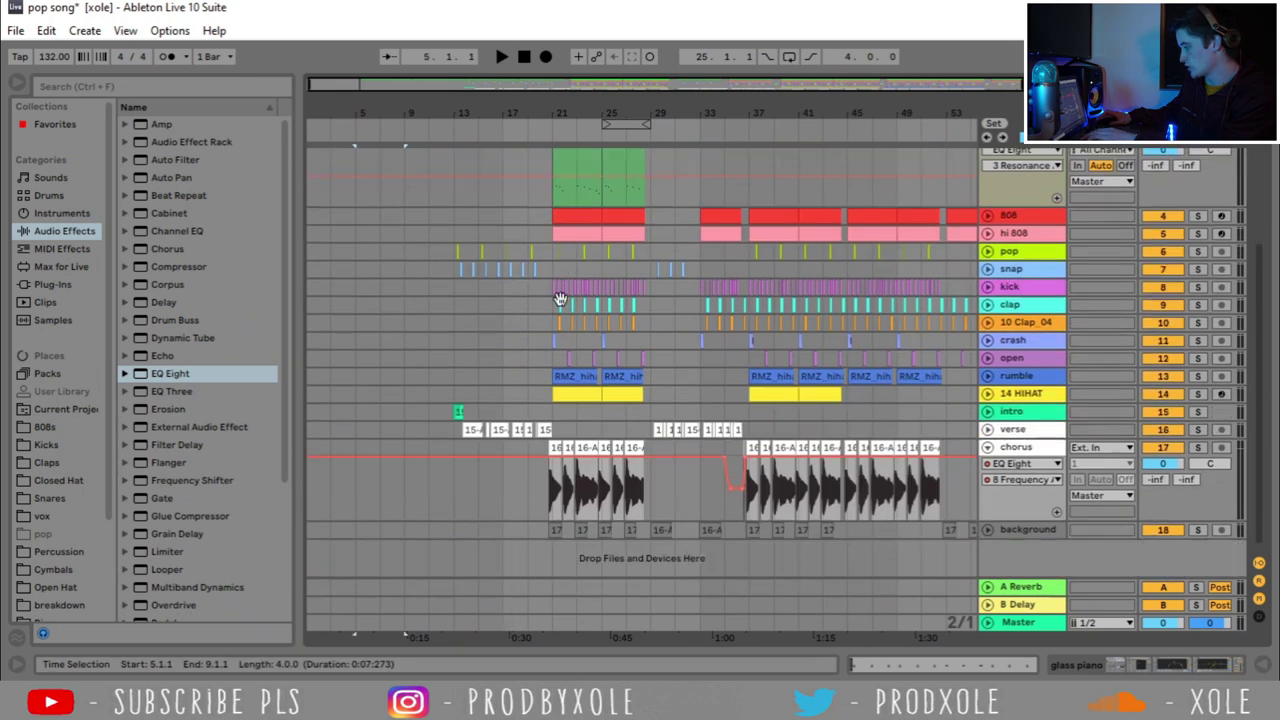
left_click(987, 394, "shift")
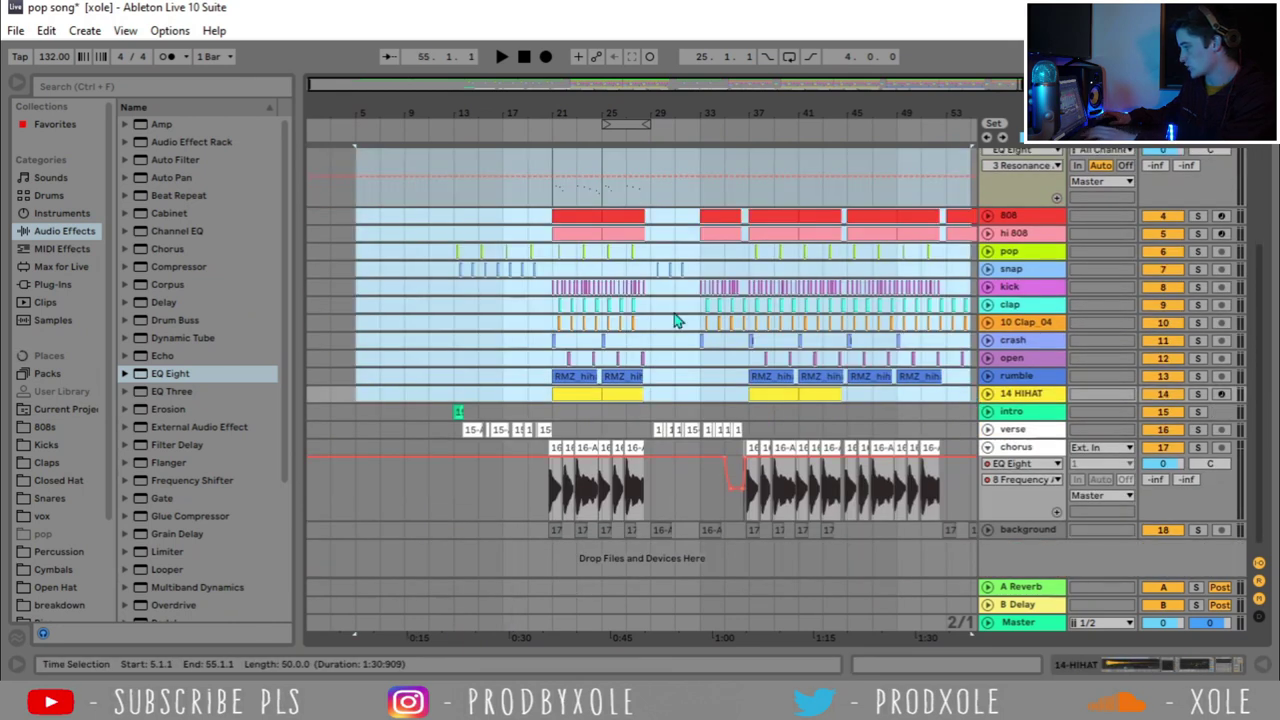
scroll(588, 259, "down", 1)
left_click_drag(400, 408, 978, 535)
Step: Clear the selection and collapse the chorus vocal track to a single row
left_click(345, 411)
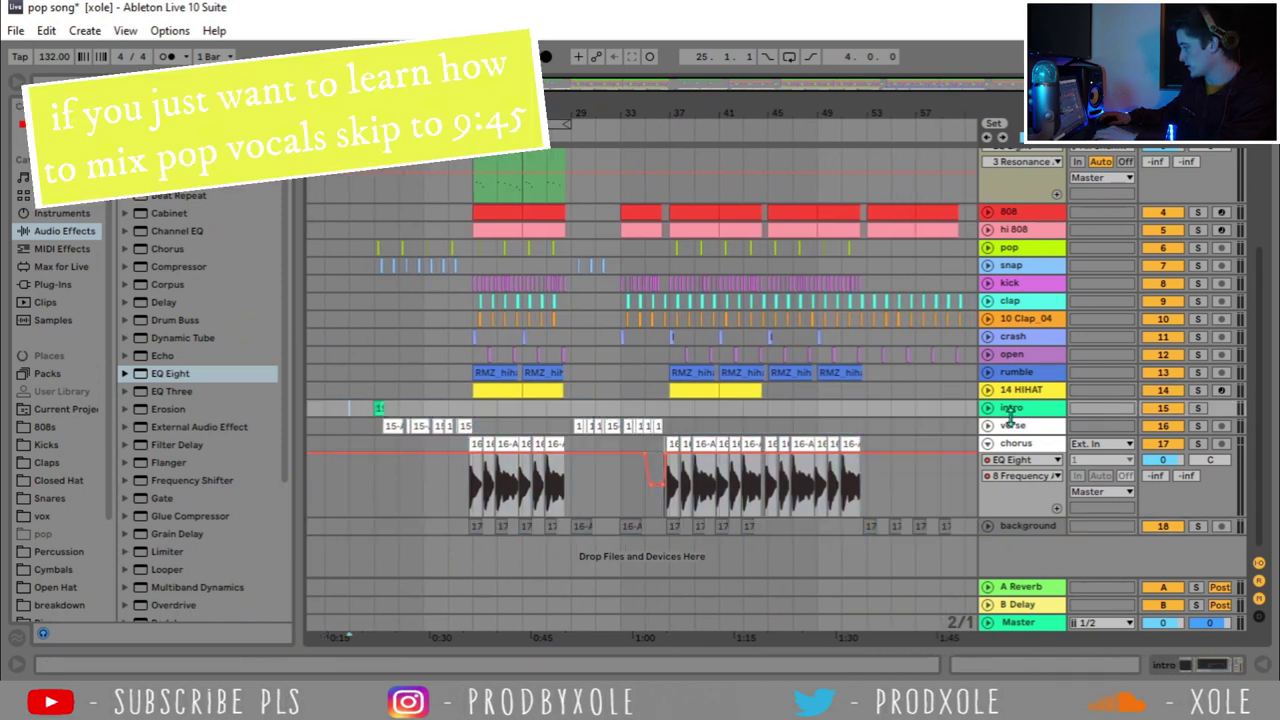
left_click(987, 444)
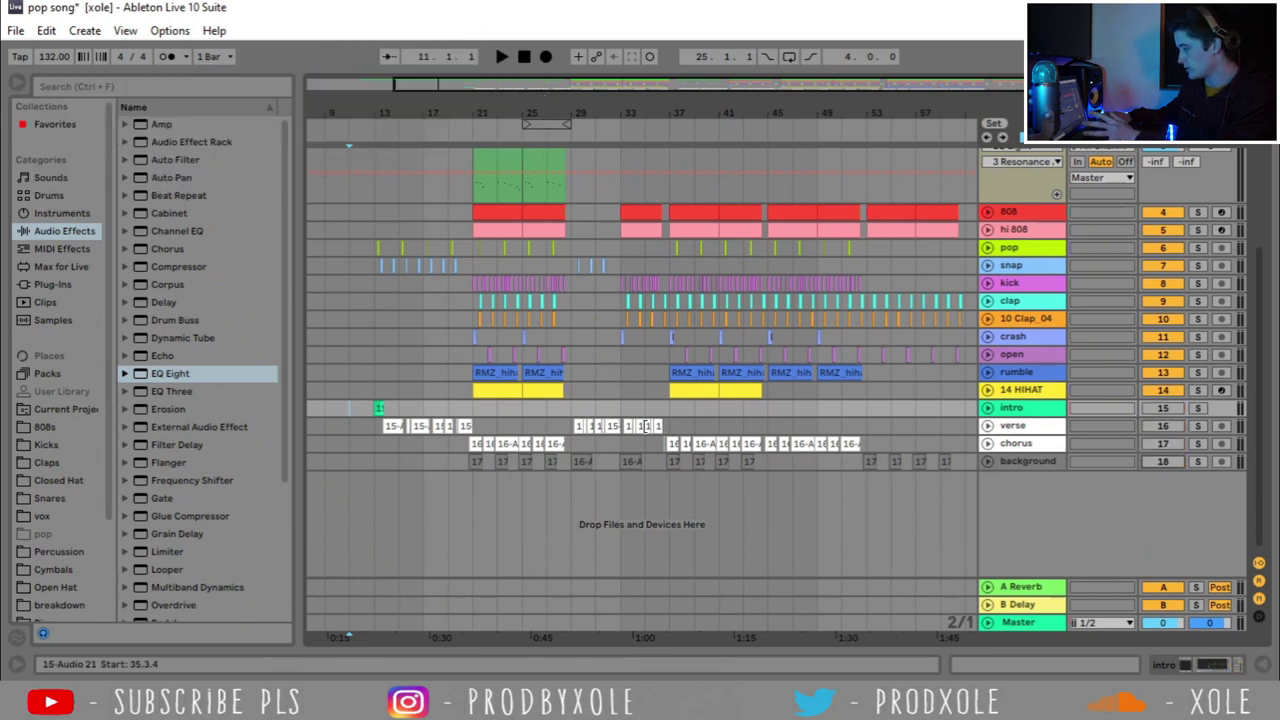
scroll(927, 505, "up", 2)
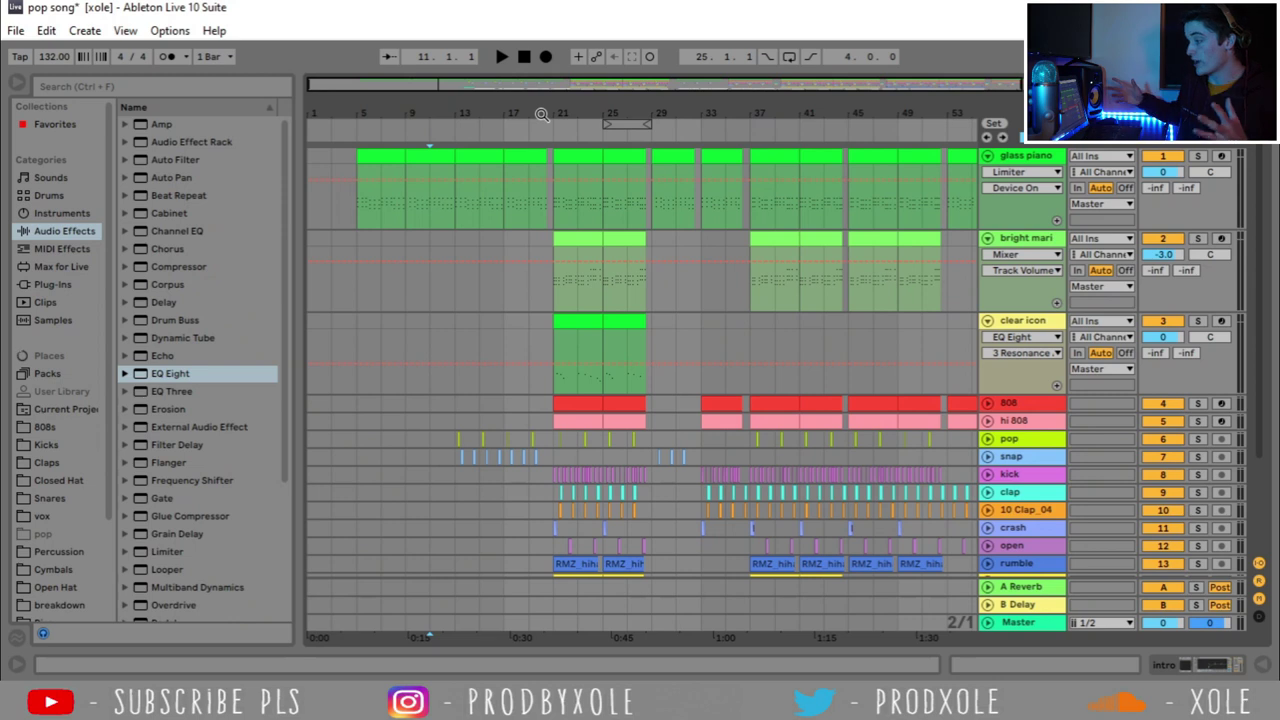
Step: Zoom out, select the first glass piano clips and show the glass piano's device chain
left_click_drag(541, 114, 530, 100)
left_click(358, 152)
key("ctrl+d")
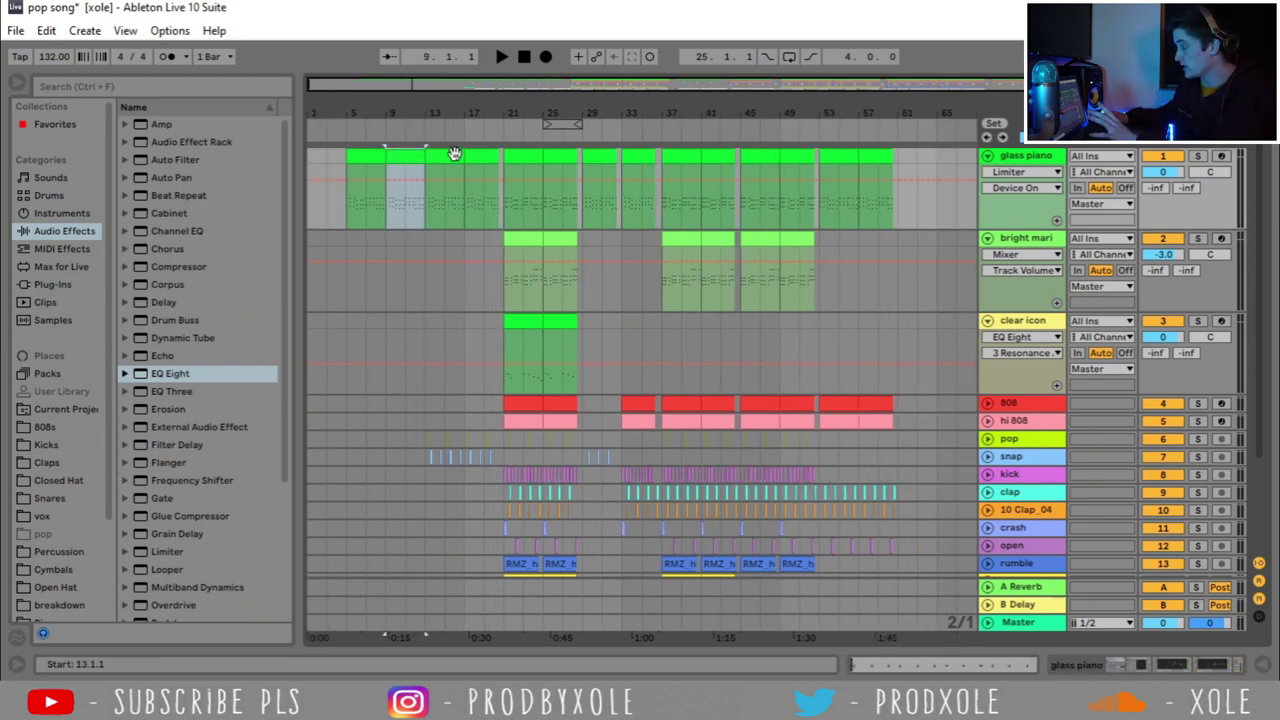
double_click(1006, 167)
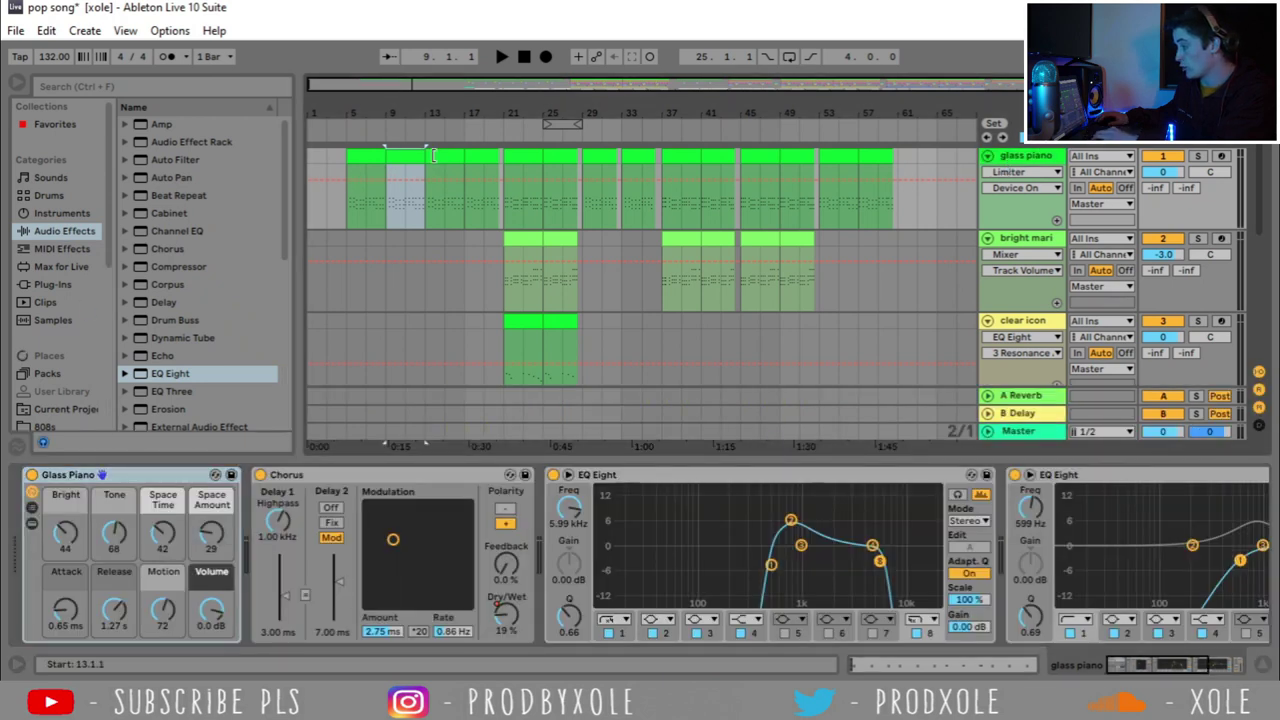
Step: Open the bars 13–17 glass piano clip in the MIDI editor and play its chords louder
left_click(435, 155)
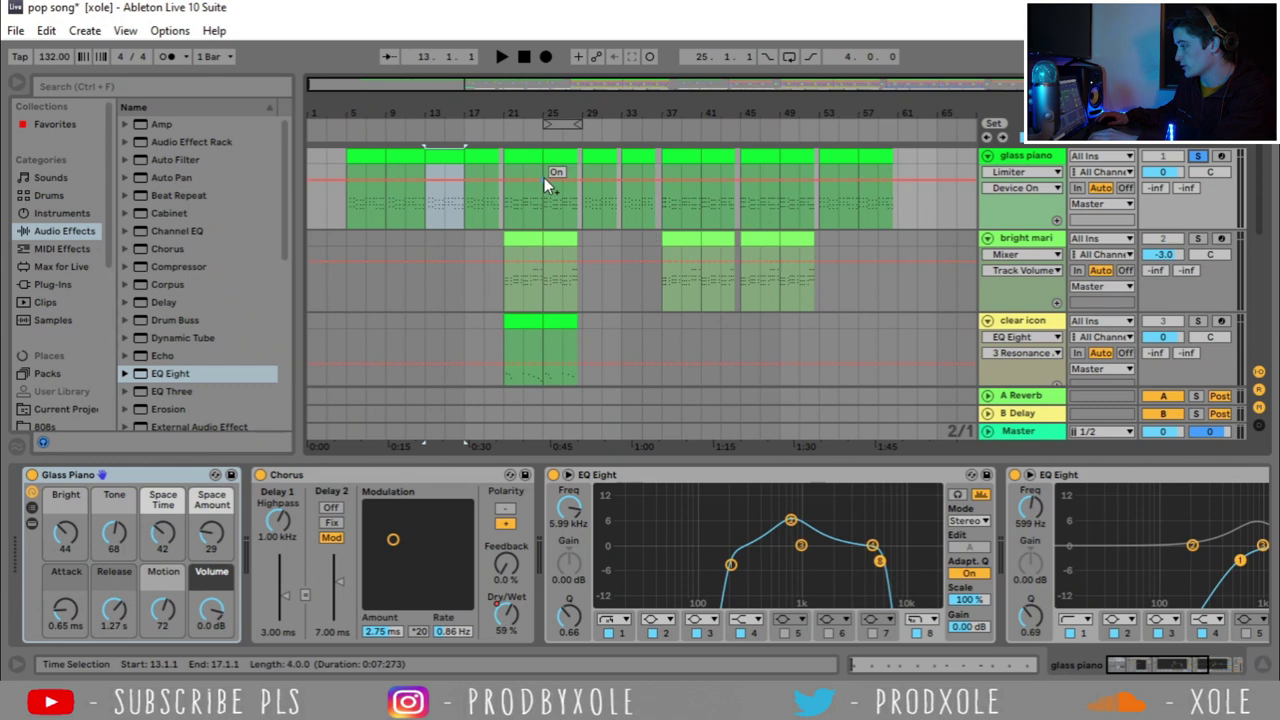
double_click(441, 153)
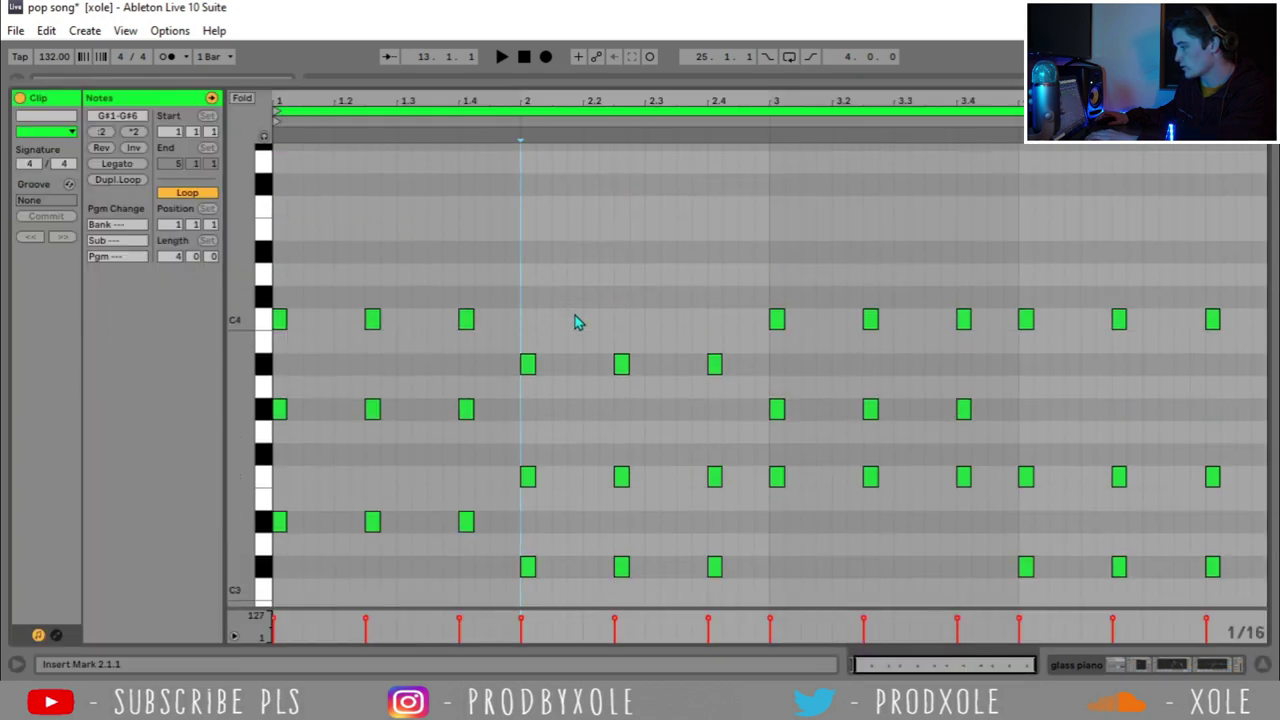
key("space")
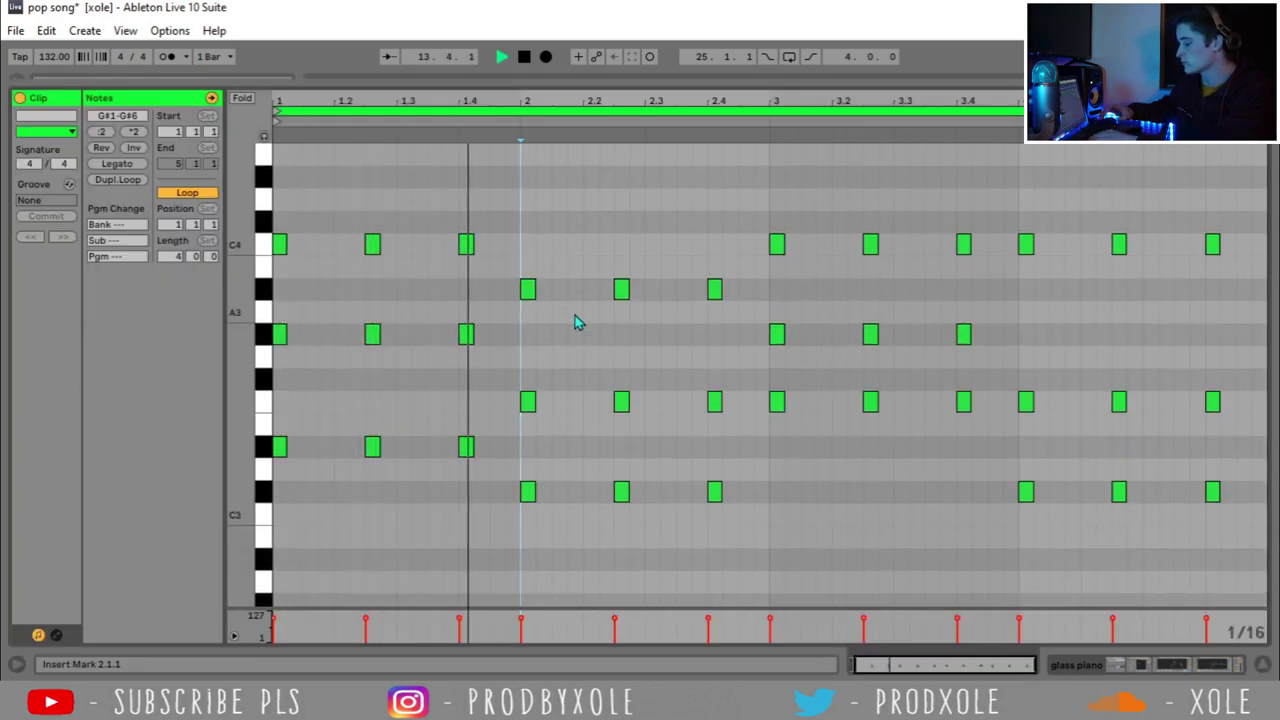
key("XF86AudioRaiseVolume")
key("XF86AudioRaiseVolume")
key("XF86AudioRaiseVolume")
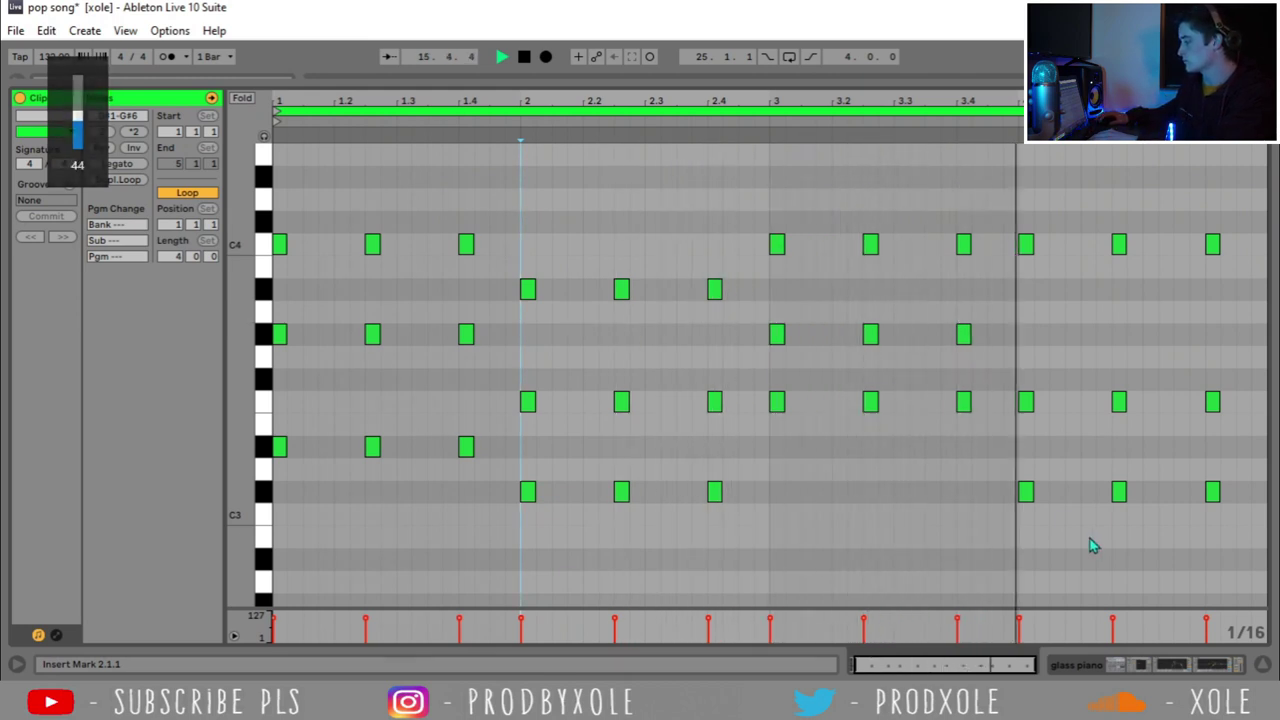
Step: Back in the Arrangement, select the piano part from bar 5 to 61, then mark bar 61
left_click(1263, 665)
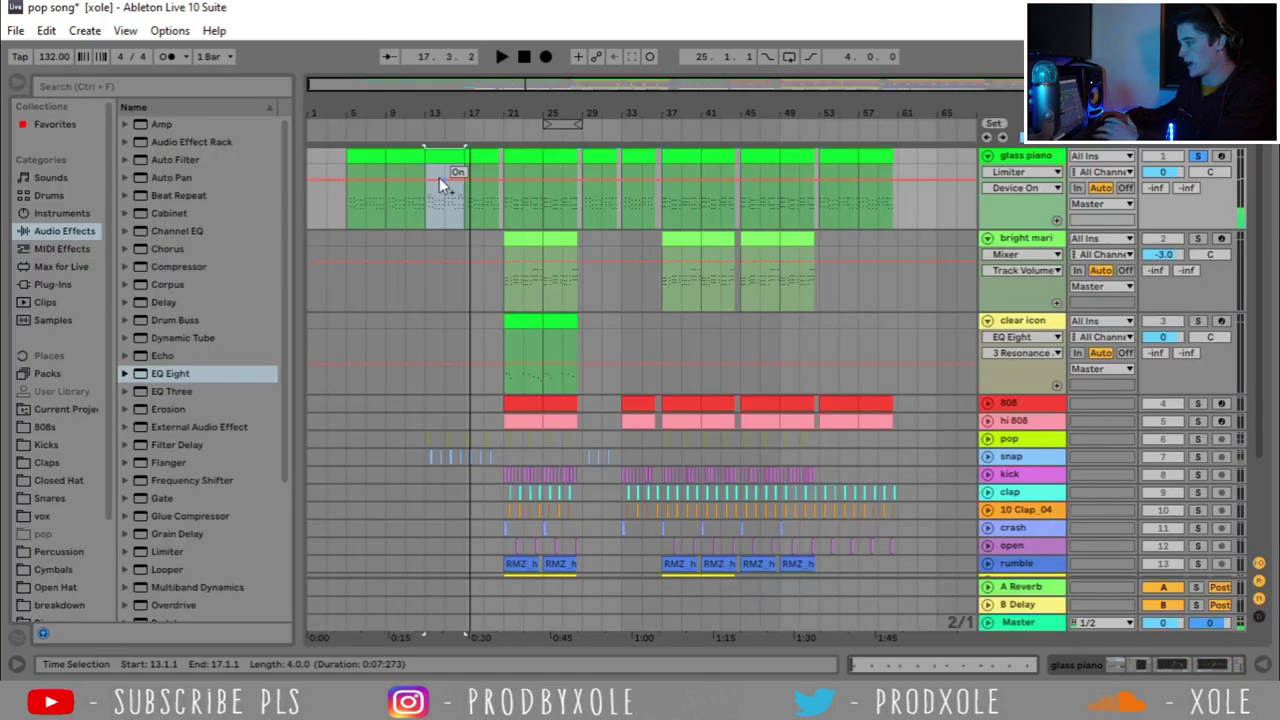
left_click_drag(350, 208, 903, 170)
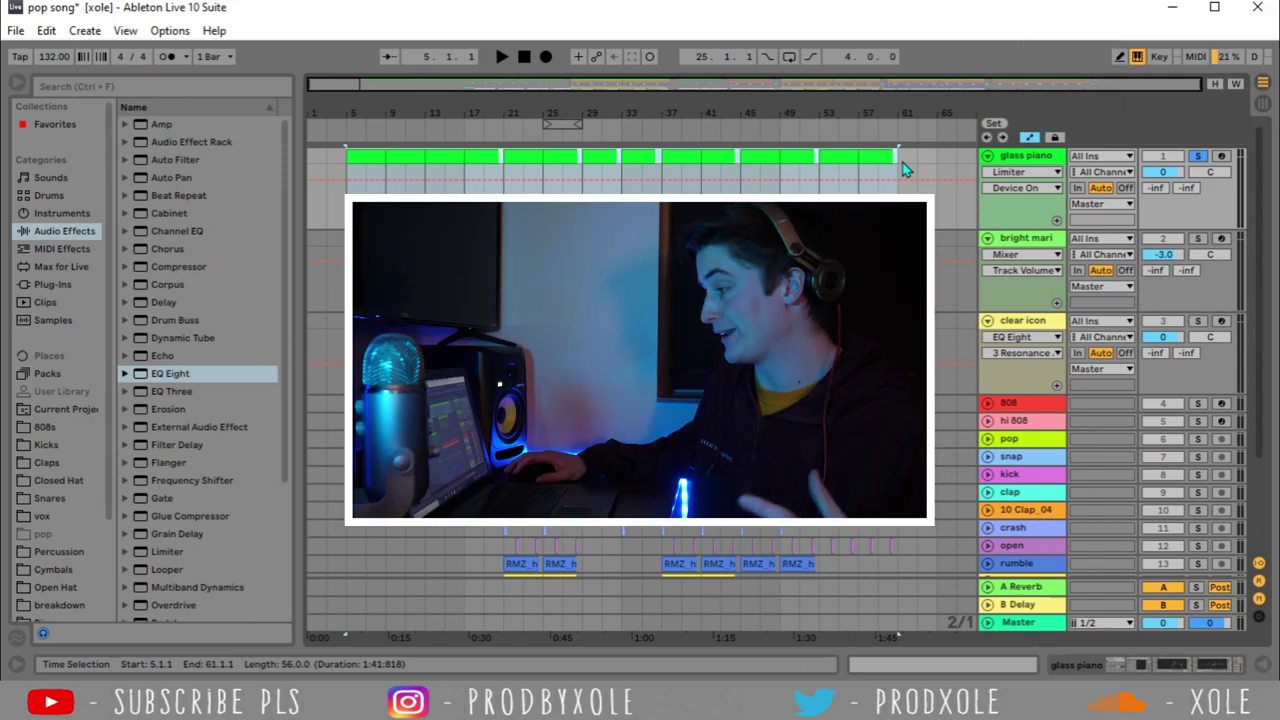
left_click(903, 170)
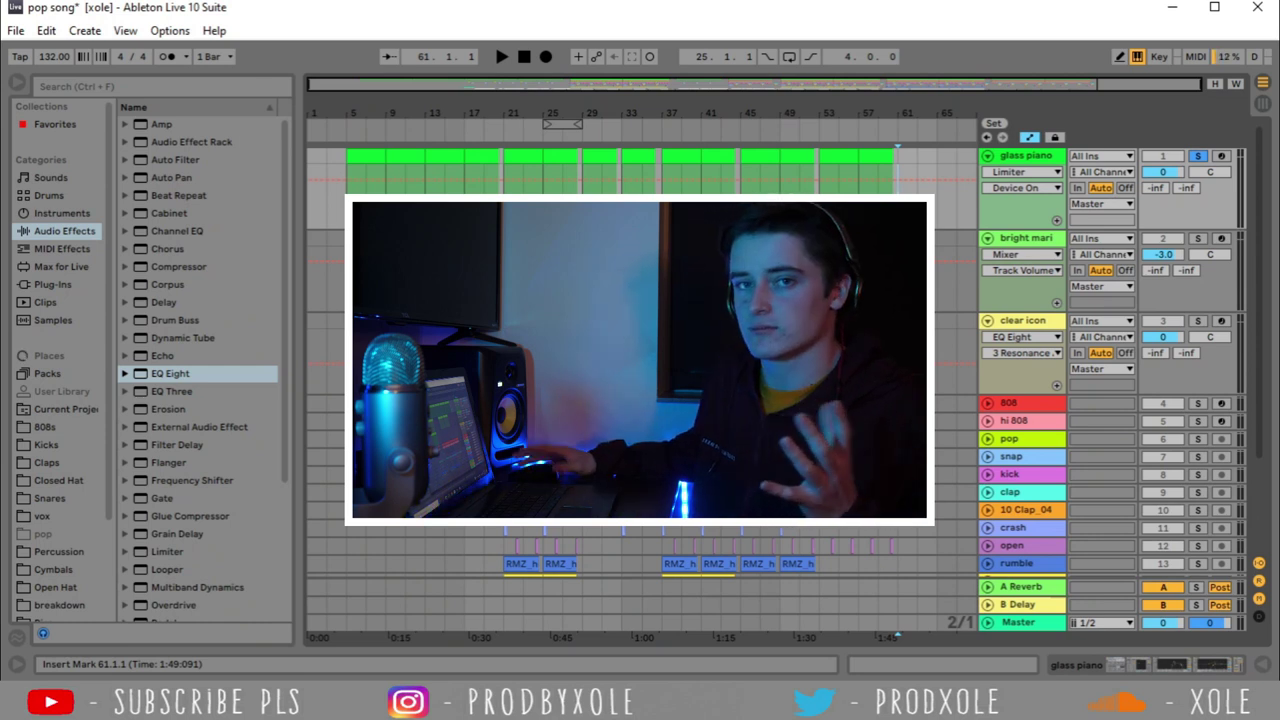
key("Down")
Step: Show the glass piano chain, select its Chorus, and loop bars 13–17
double_click(1024, 163)
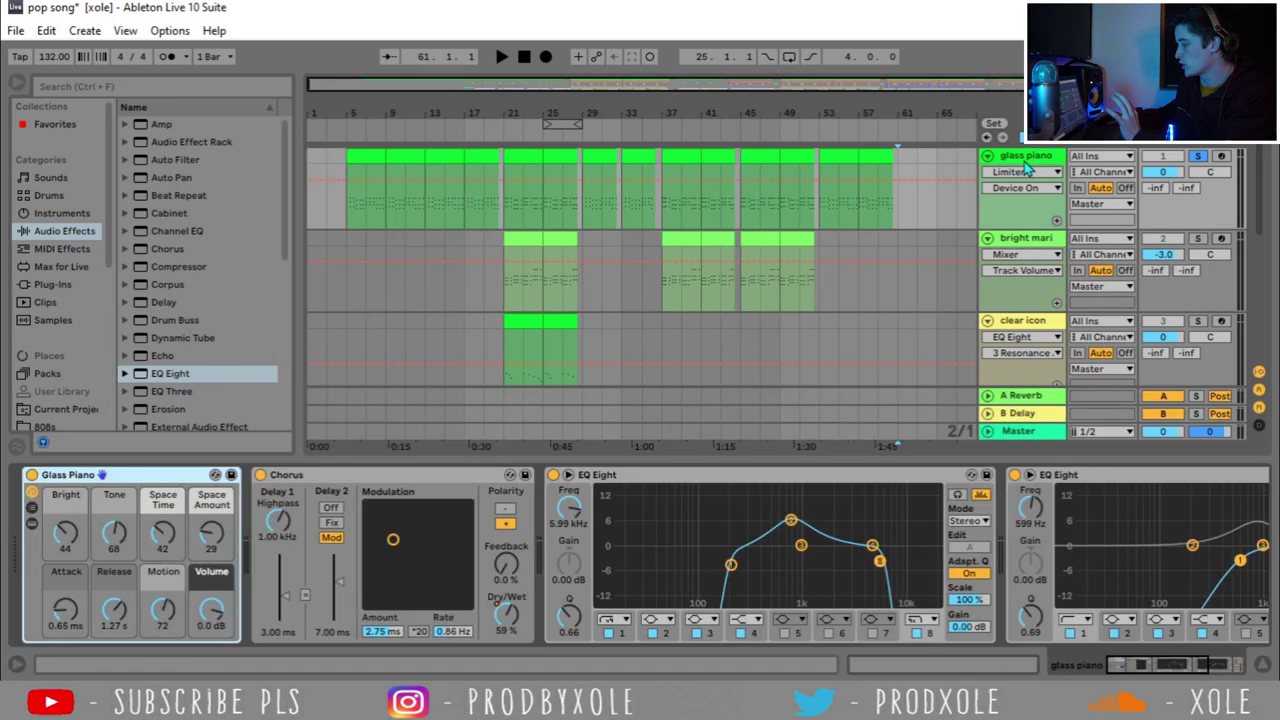
left_click(381, 479)
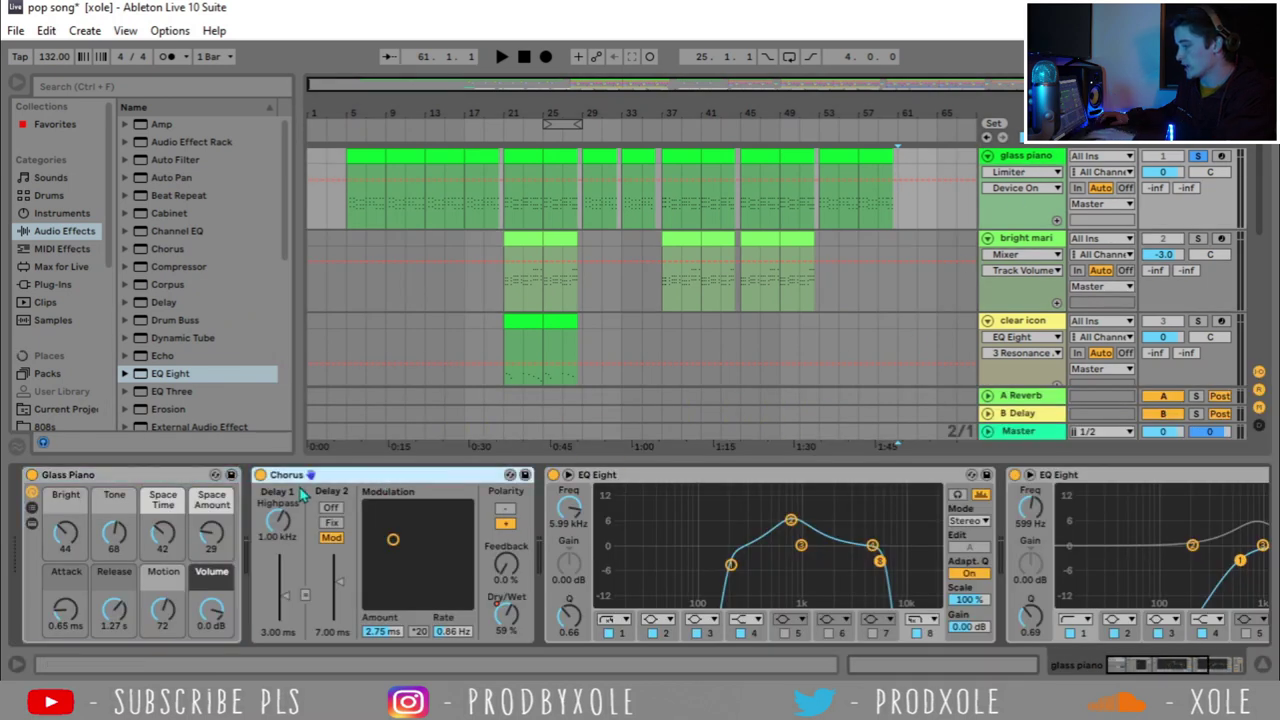
left_click_drag(464, 124, 449, 177)
left_click(447, 160)
key("ctrl+l")
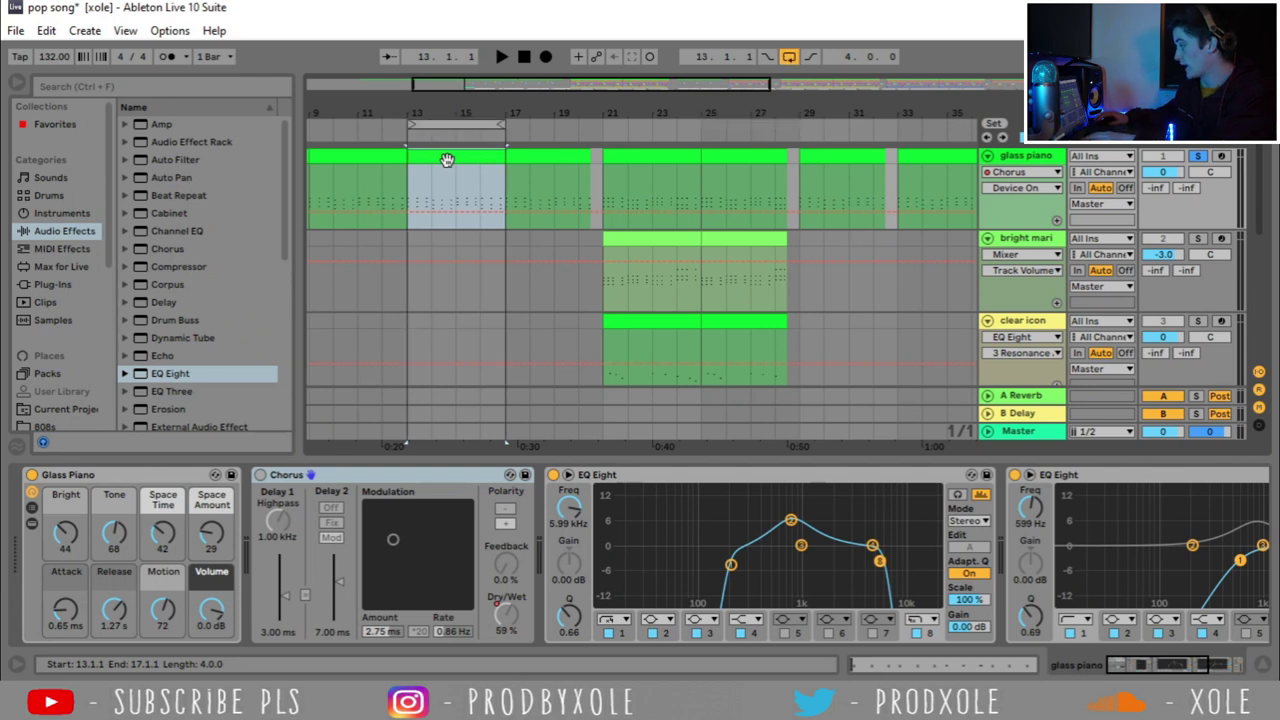
Step: Play the loop and switch the Chorus effect back on
key("space")
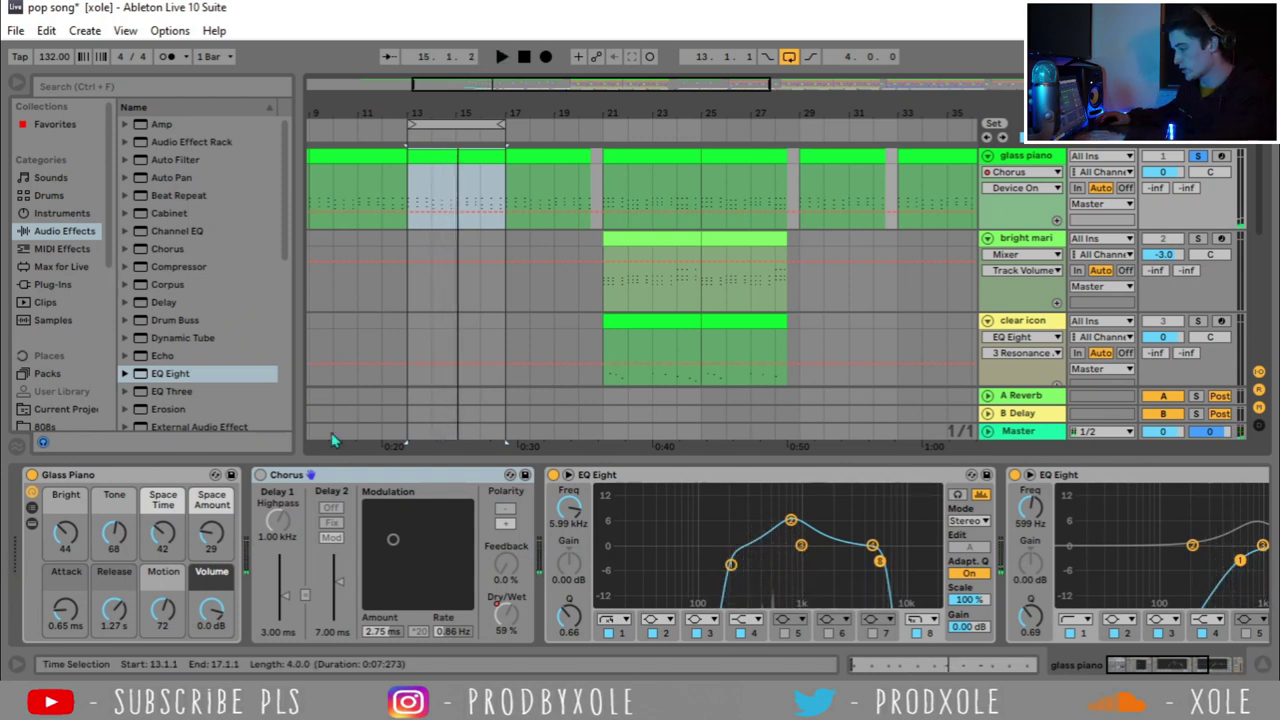
left_click(261, 476)
key("space")
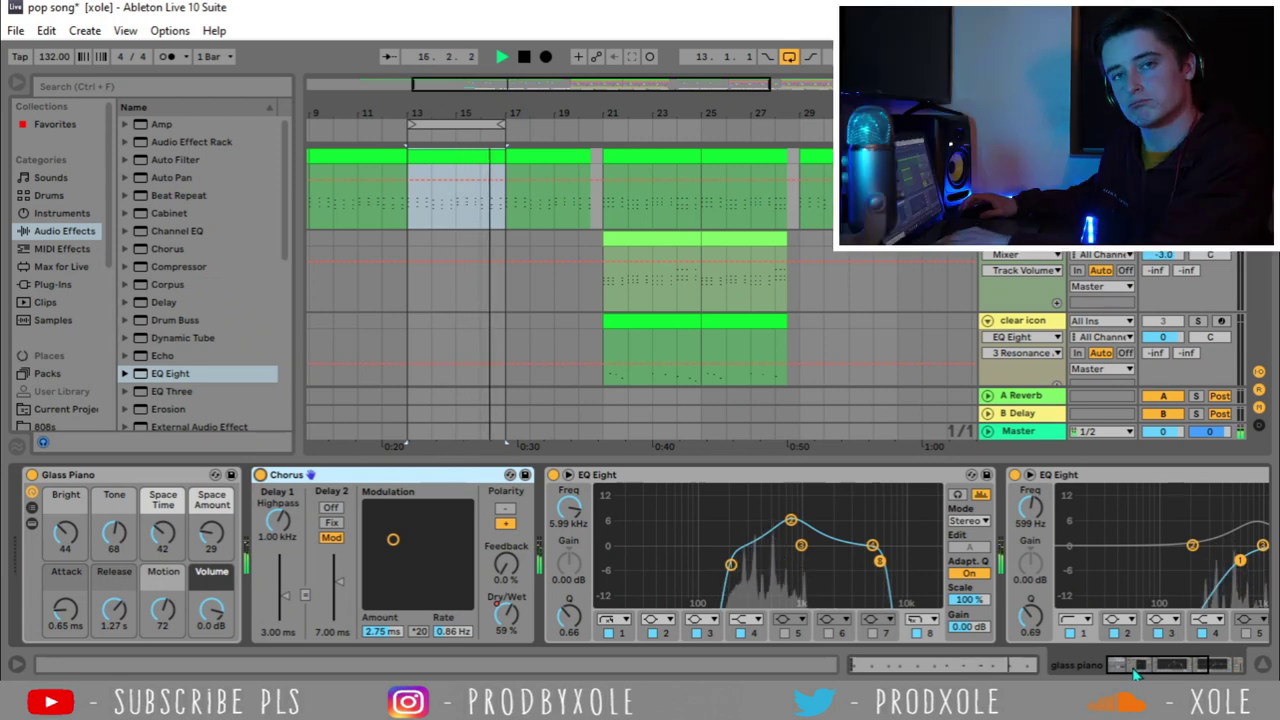
Step: Stop playback and mark bar 13 on the bright marimba track
key("space")
key("Down")
left_click_drag(390, 257, 609, 251)
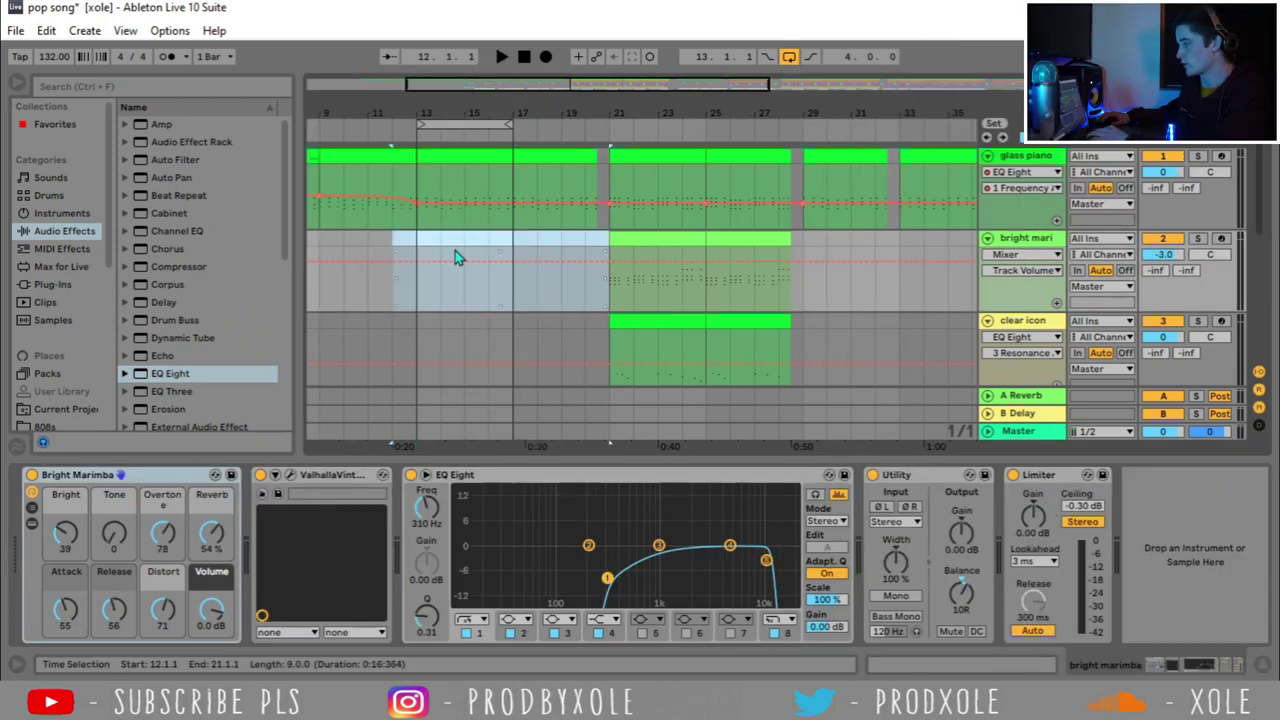
left_click(410, 243)
scroll(456, 240, "down", 4)
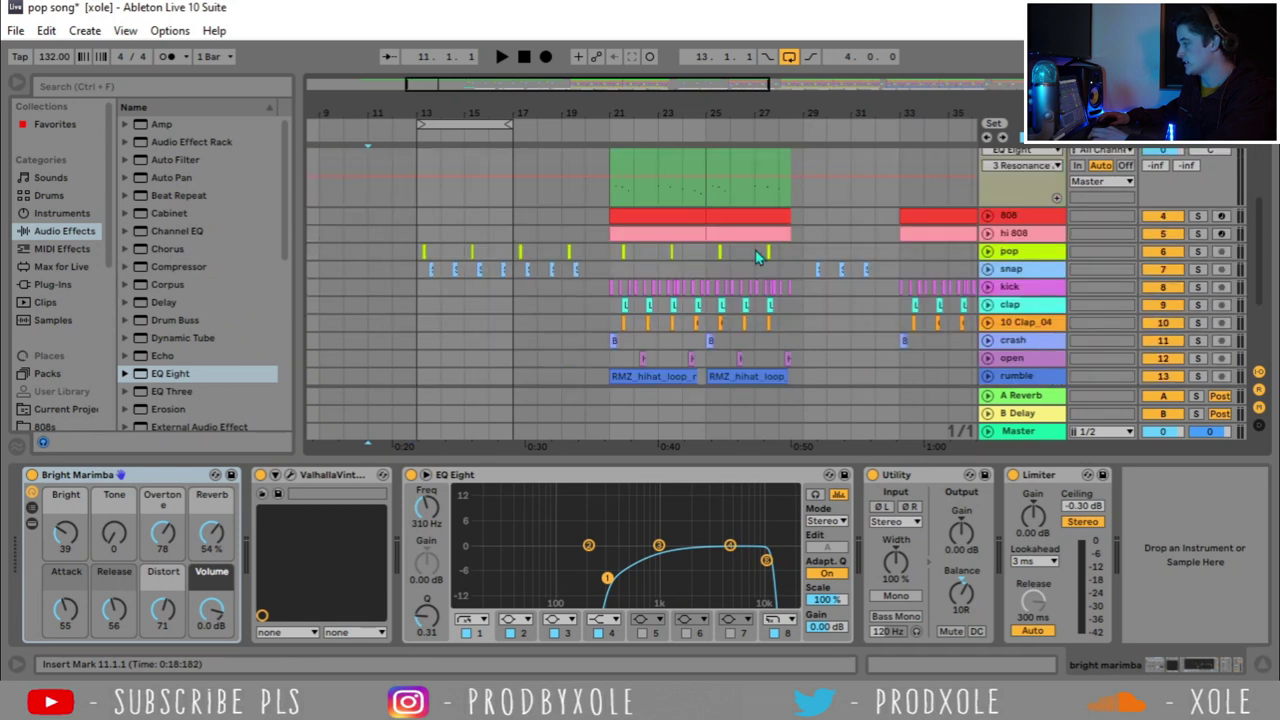
Step: Unfold the snap and pop tracks and show the snap track's effect chain
left_click(988, 270)
left_click(988, 252)
scroll(990, 262, "down", 2)
left_click(1012, 265)
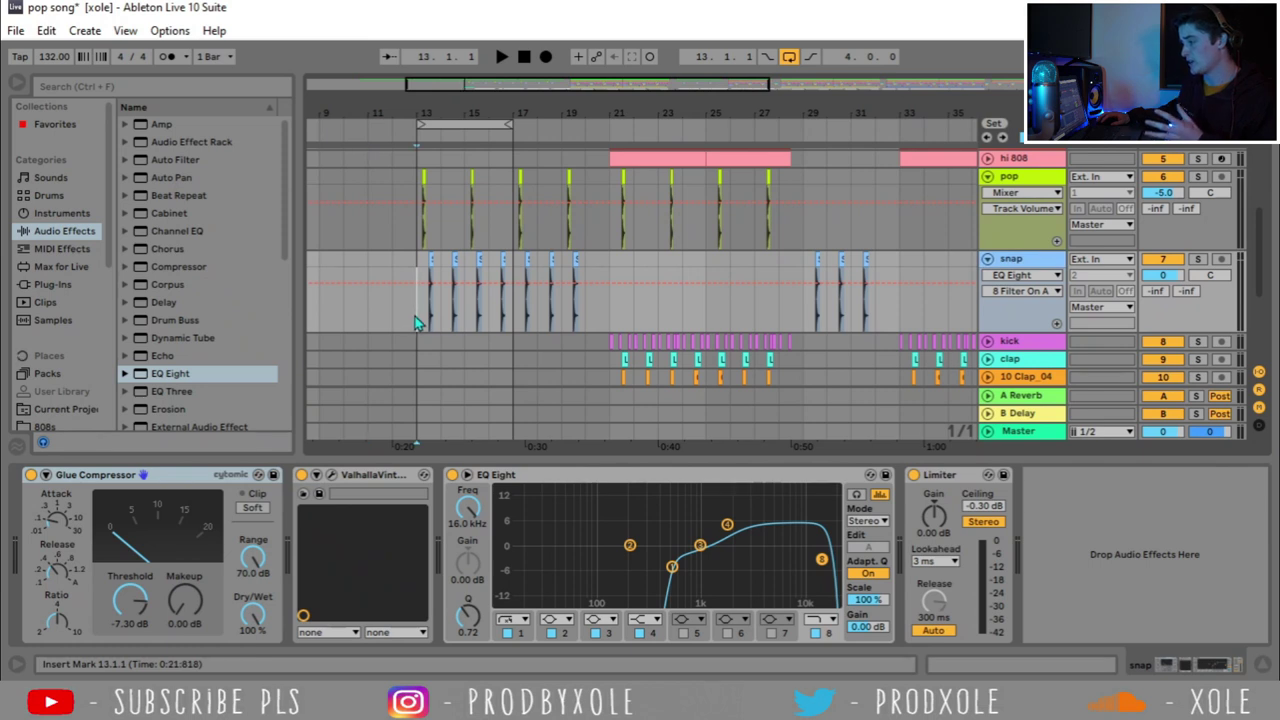
Step: Select bars 13–21 on snap and the 10 Clap_04 claps from bar 21 to 29
left_click_drag(418, 323, 614, 268)
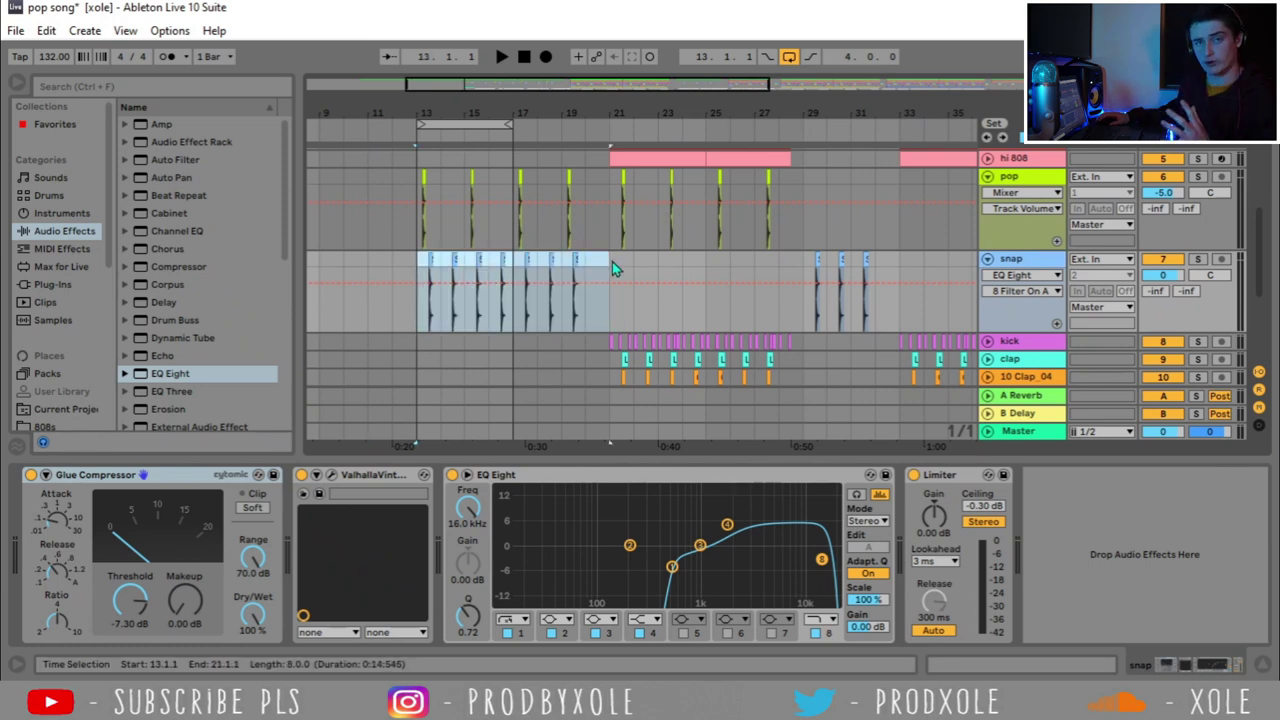
scroll(612, 261, "down", 3)
left_click(606, 266)
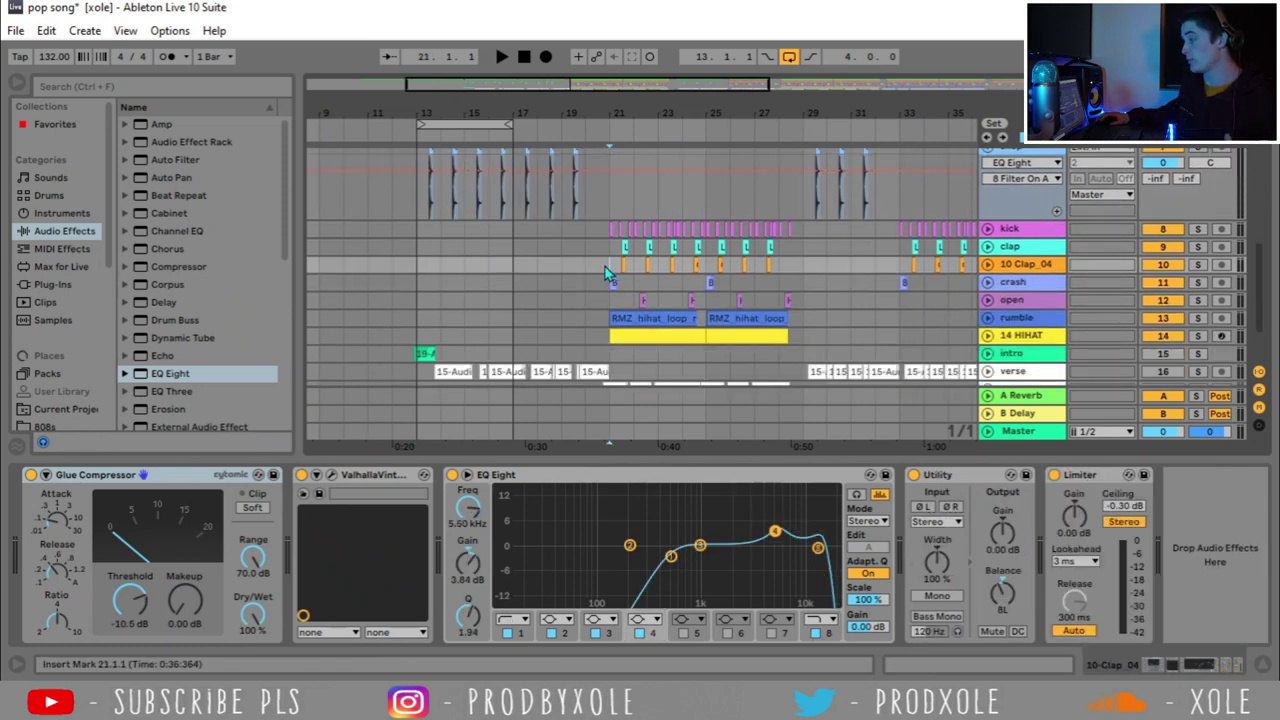
left_click_drag(670, 262, 786, 252)
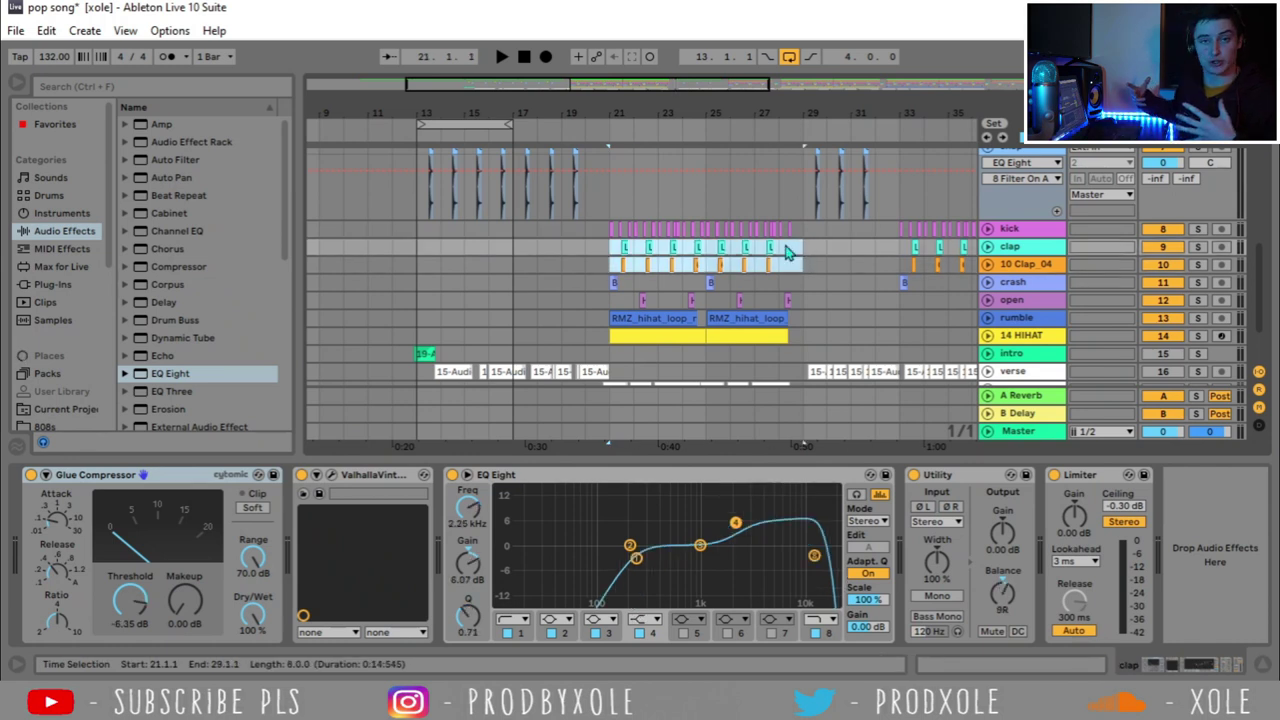
scroll(786, 252, "up", 5)
Step: Hide the device chain and play the song from bar 13
left_click(401, 232)
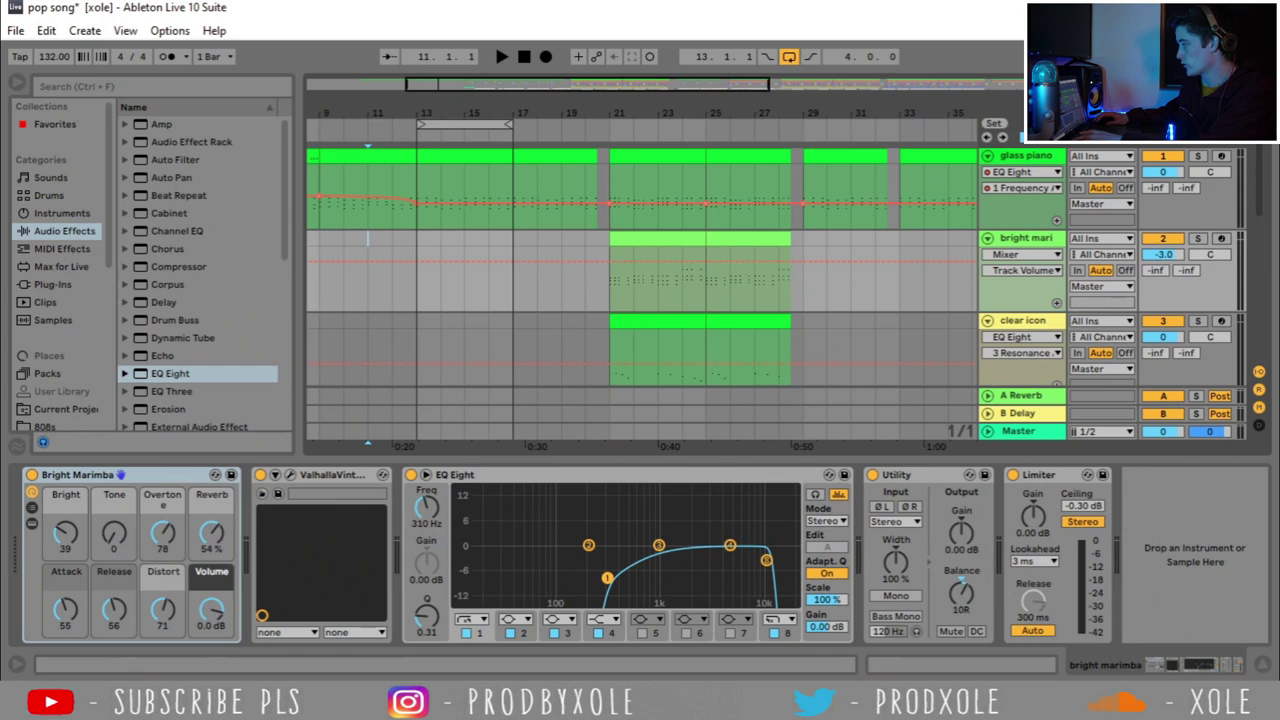
scroll(604, 378, "down", 5)
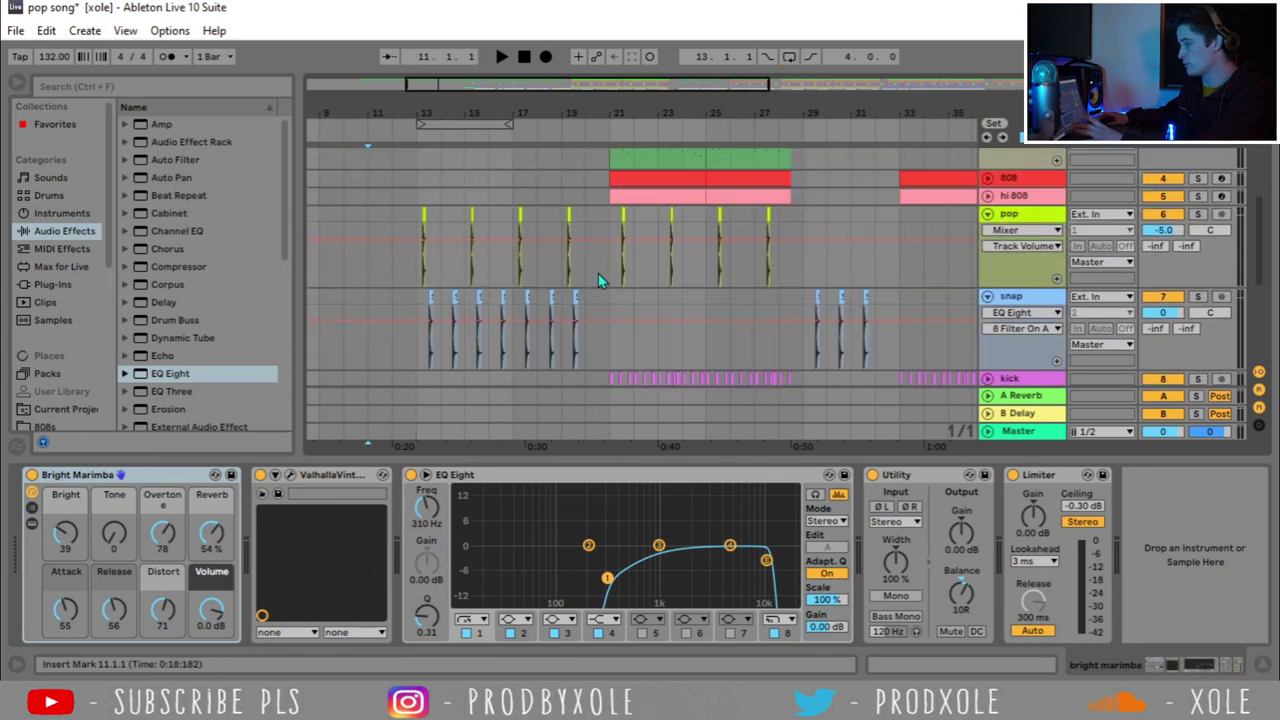
left_click(1260, 662)
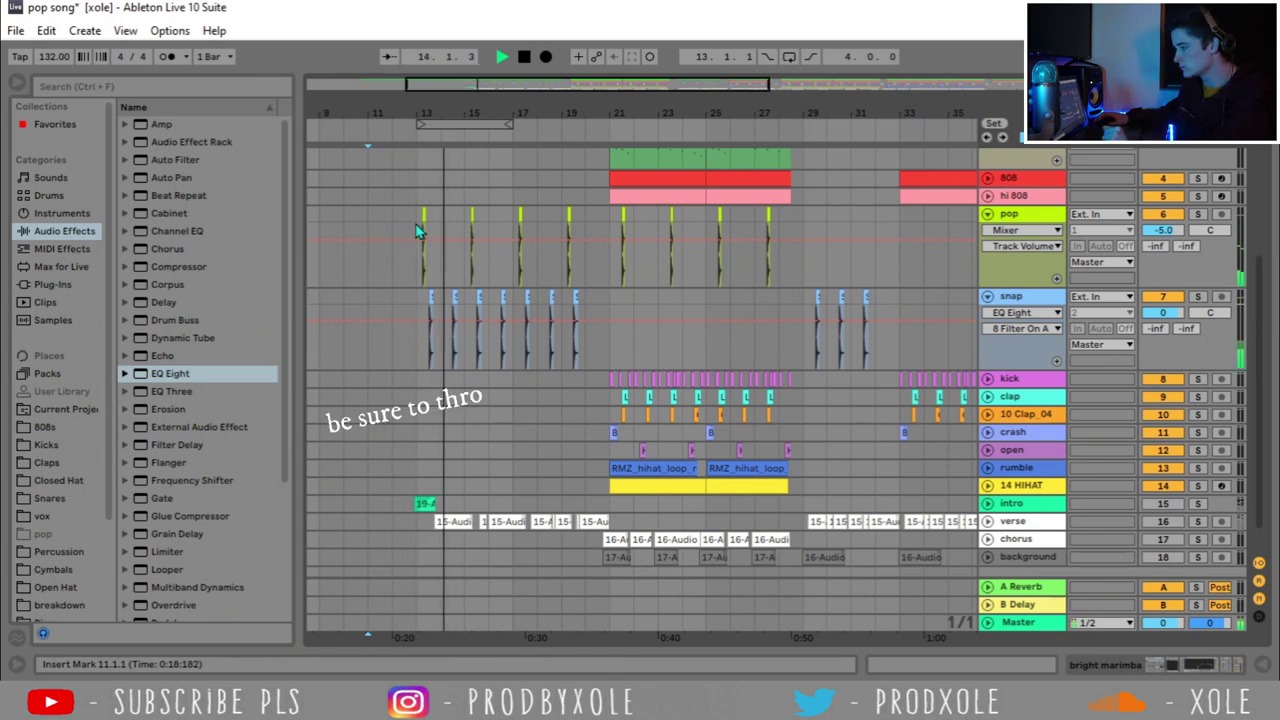
left_click(420, 305)
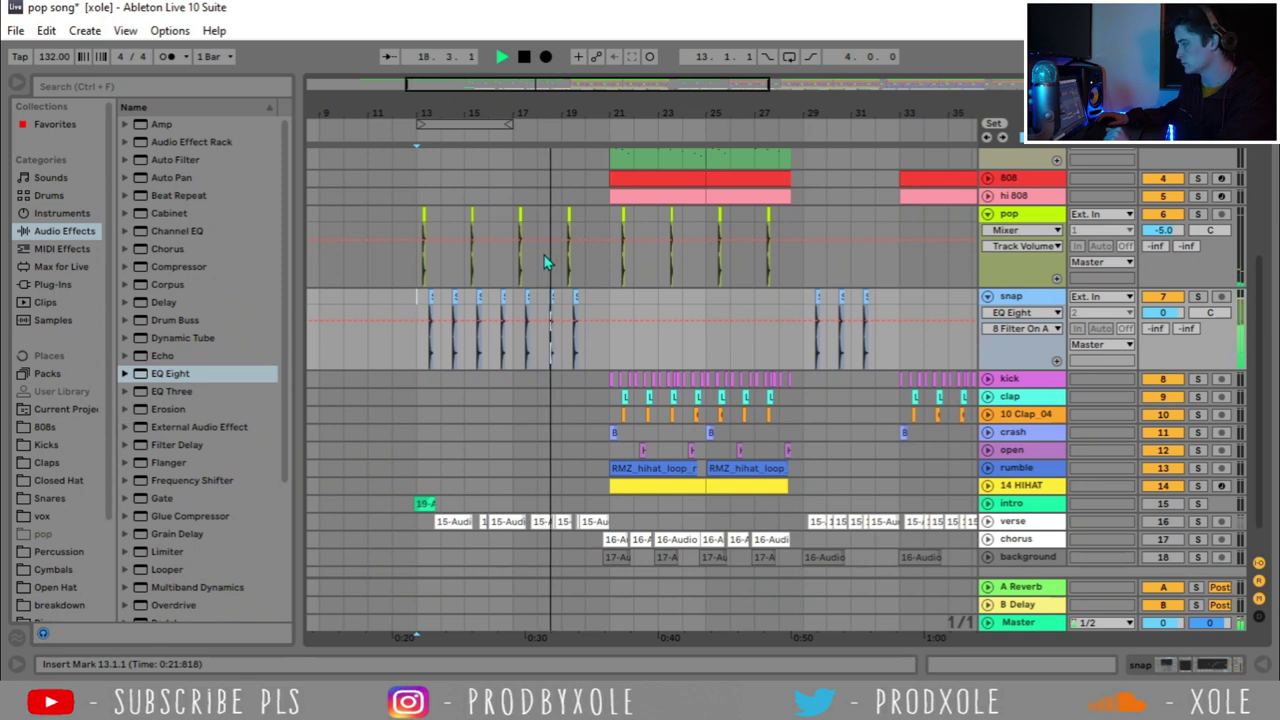
scroll(625, 340, "up", 3, "ctrl")
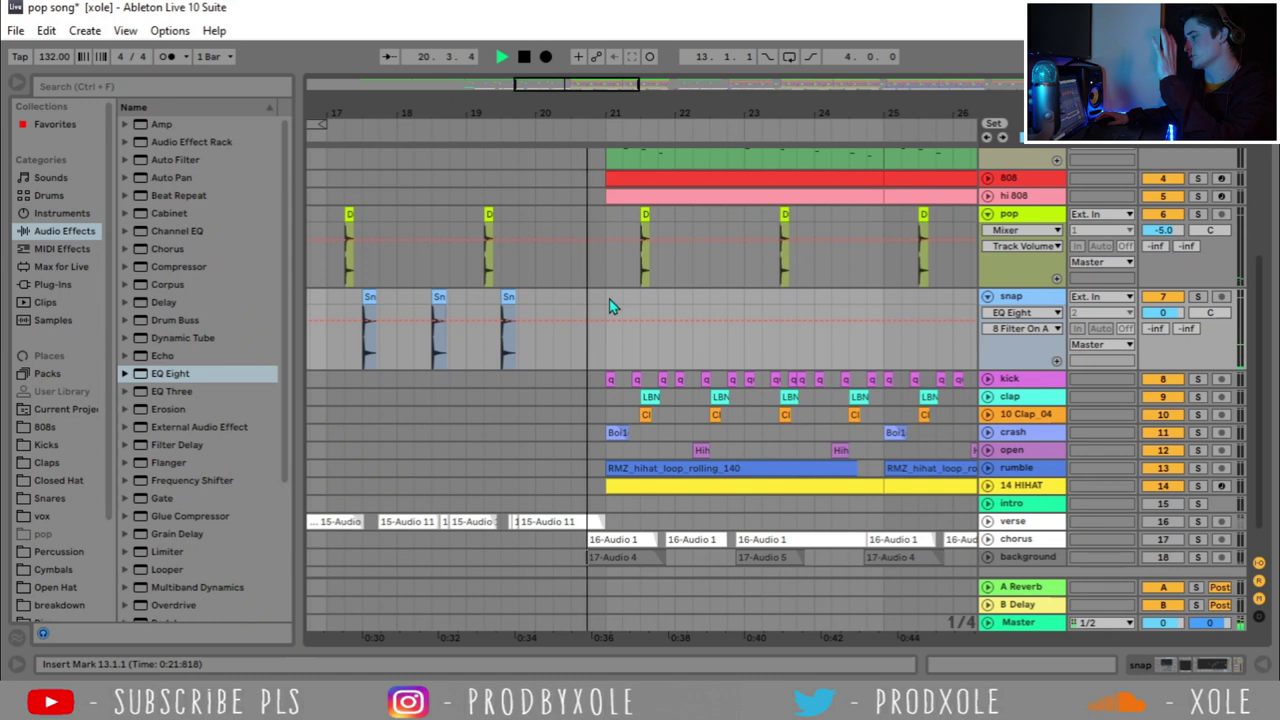
Step: Play from bar 21, extend the selection to bar 29, and loop bars 21–29
key("space")
scroll(610, 306, "up", 5)
left_click(530, 170)
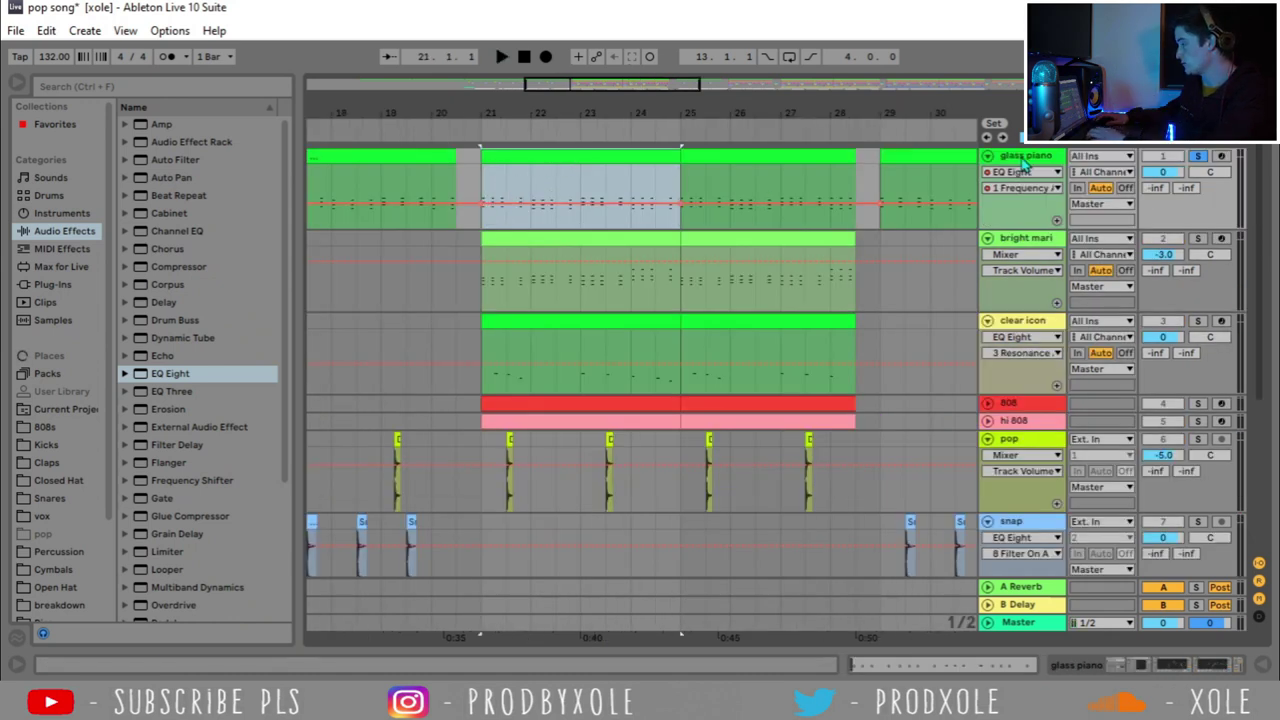
key("space")
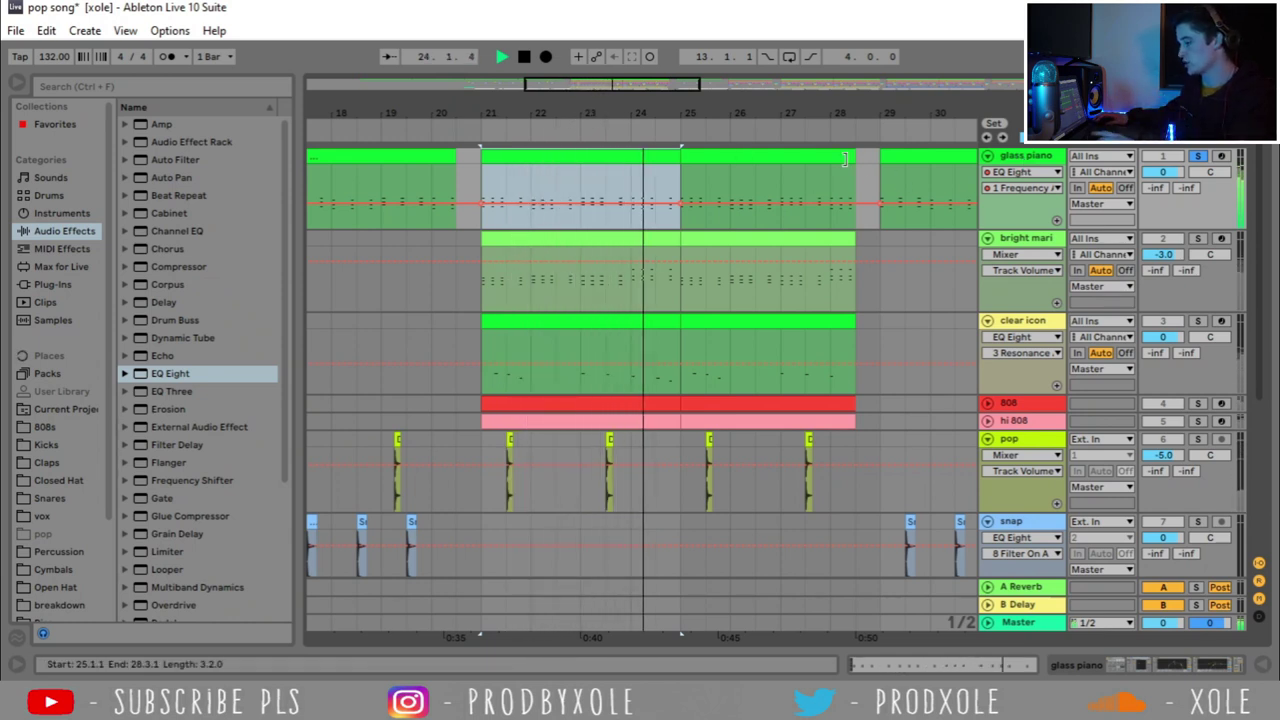
left_click(877, 160, "shift")
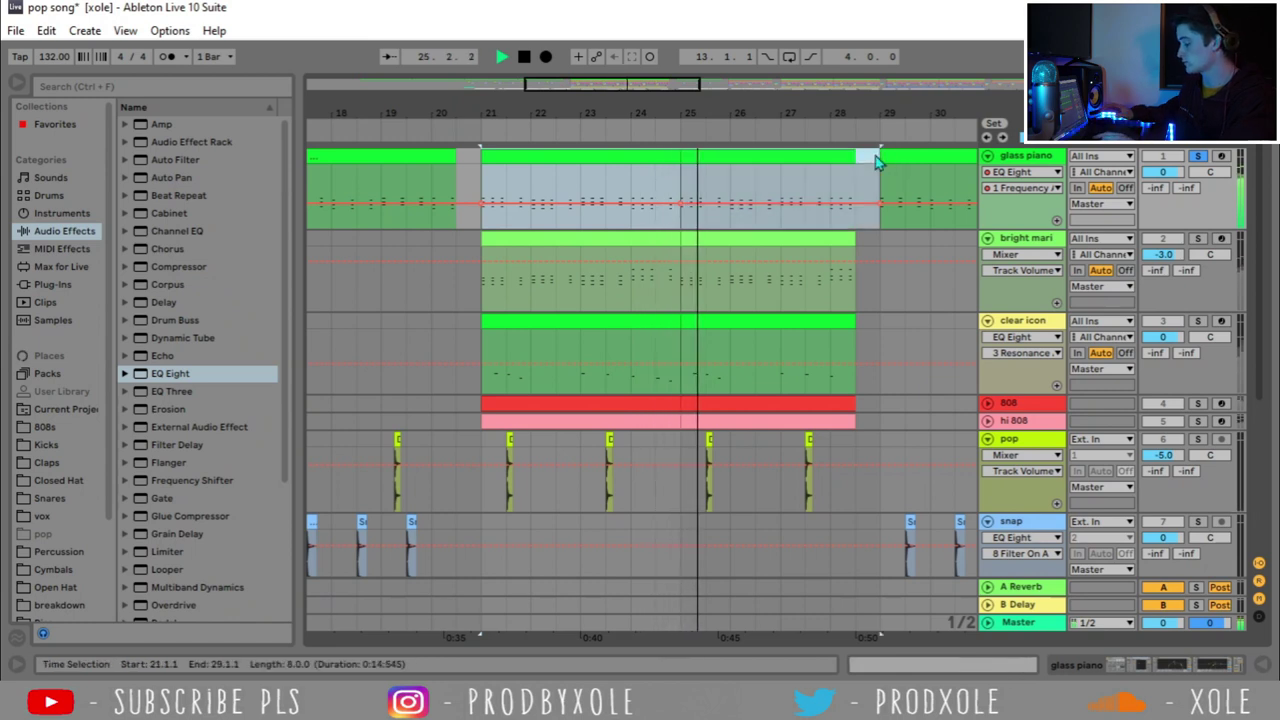
key("ctrl+l")
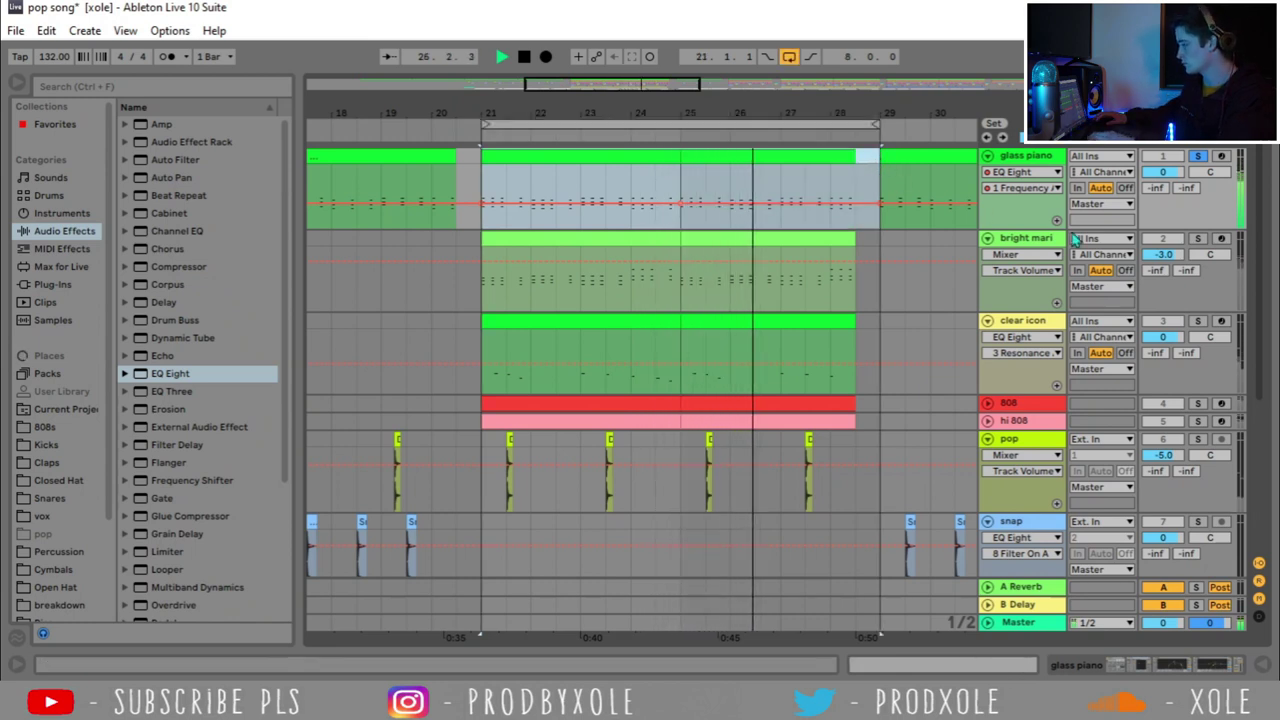
Step: Show the Bright Marimba devices and pick Instruments > Instrument Rack > Mallets > Bright Marimba
double_click(1033, 242)
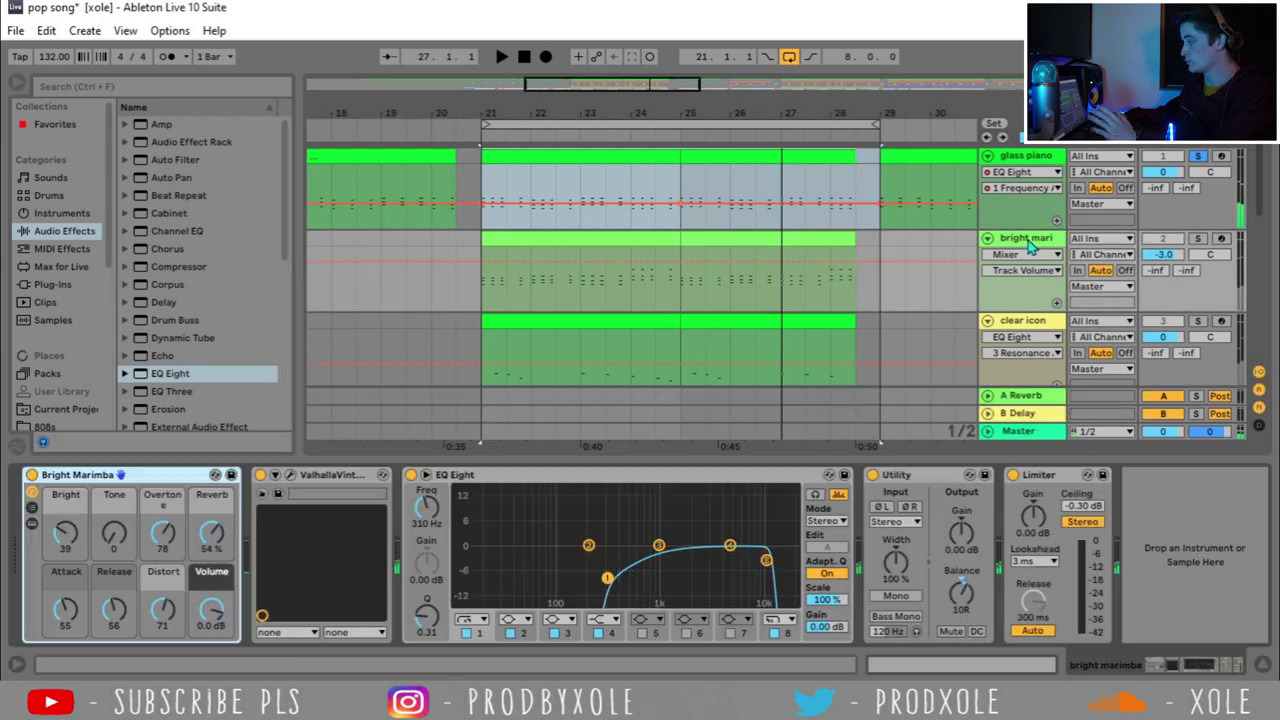
left_click(56, 214)
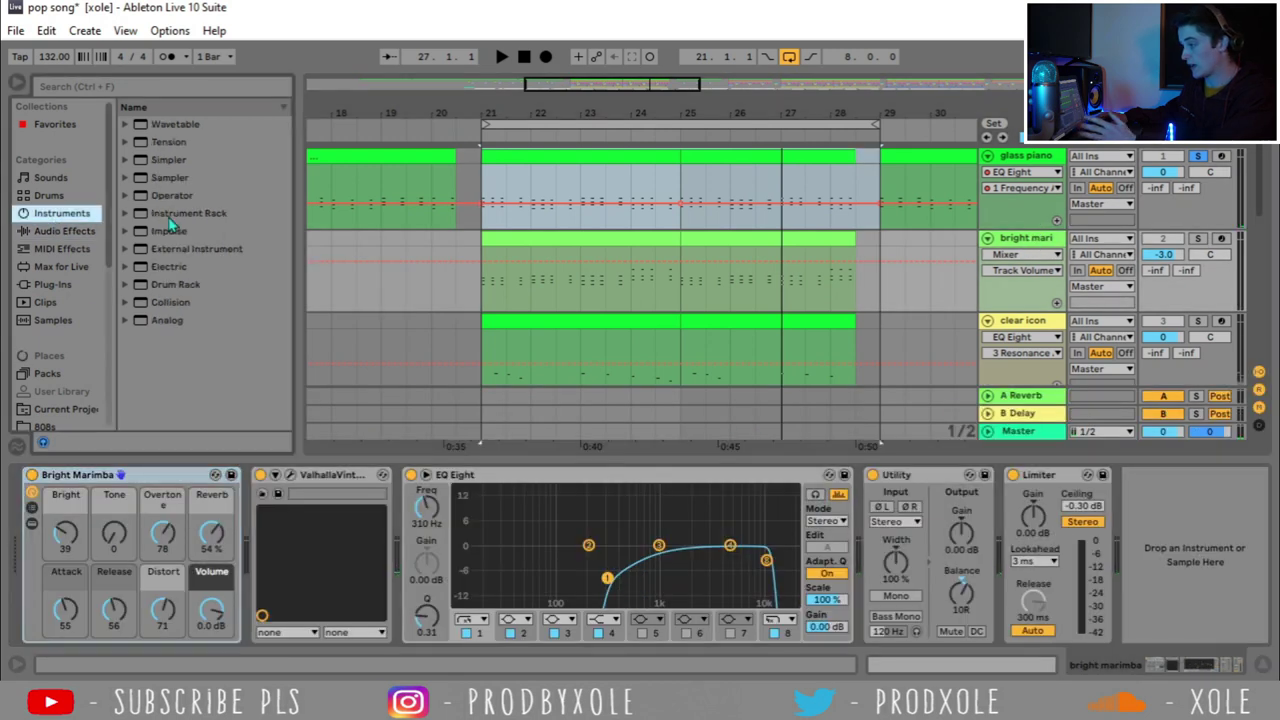
left_click(124, 214)
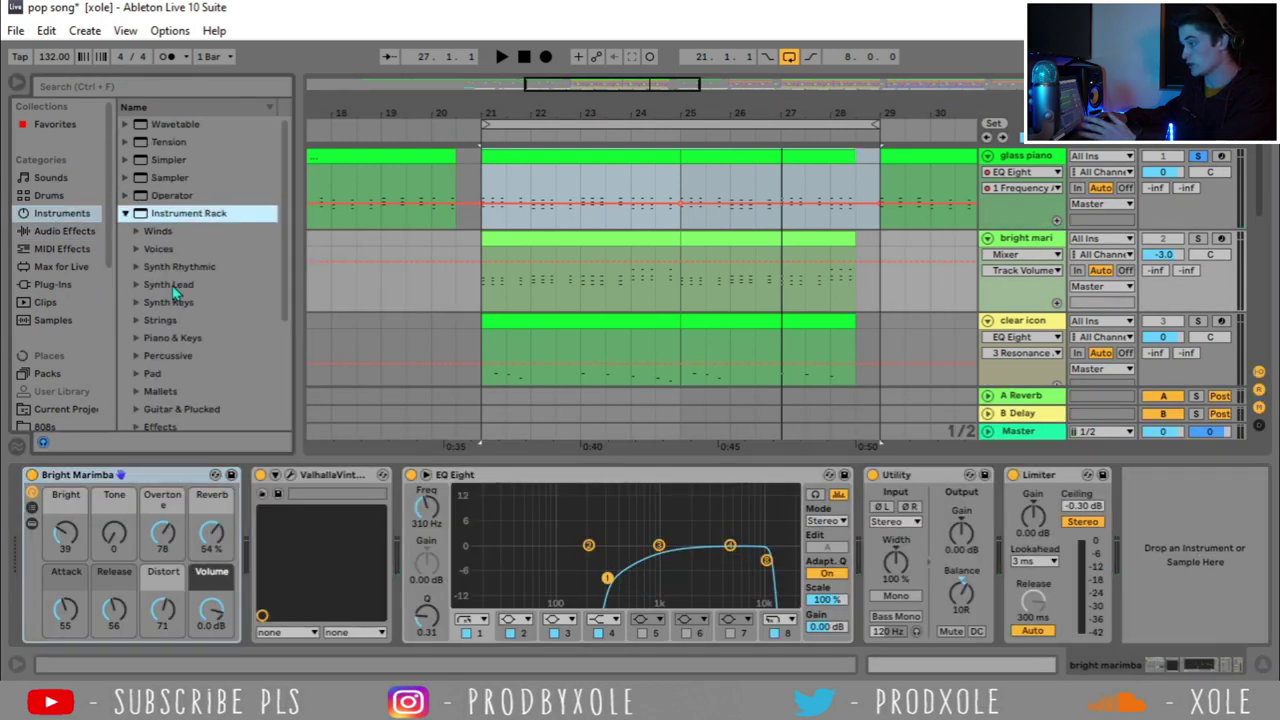
left_click(136, 393)
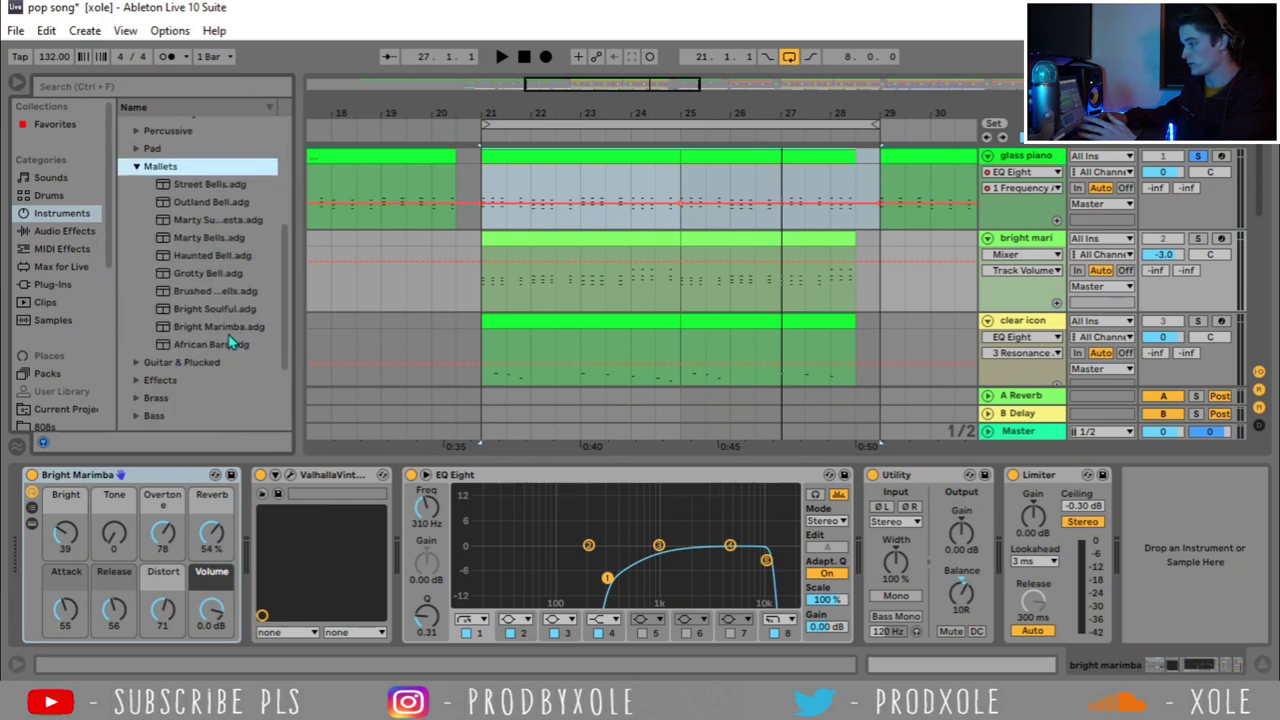
left_click(232, 330)
left_click(139, 174)
Step: Move the bars 21–25 glass piano clip onto bright marimba, then undo it
left_click(614, 176)
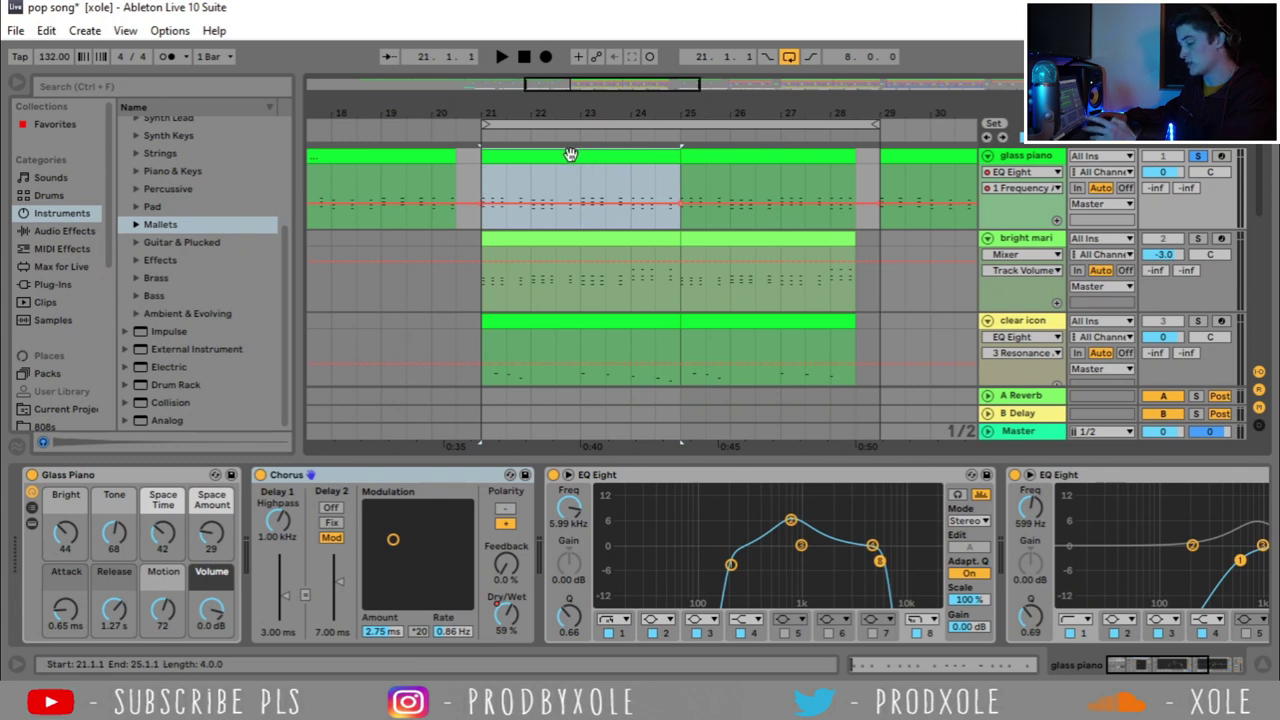
left_click_drag(570, 154, 563, 253)
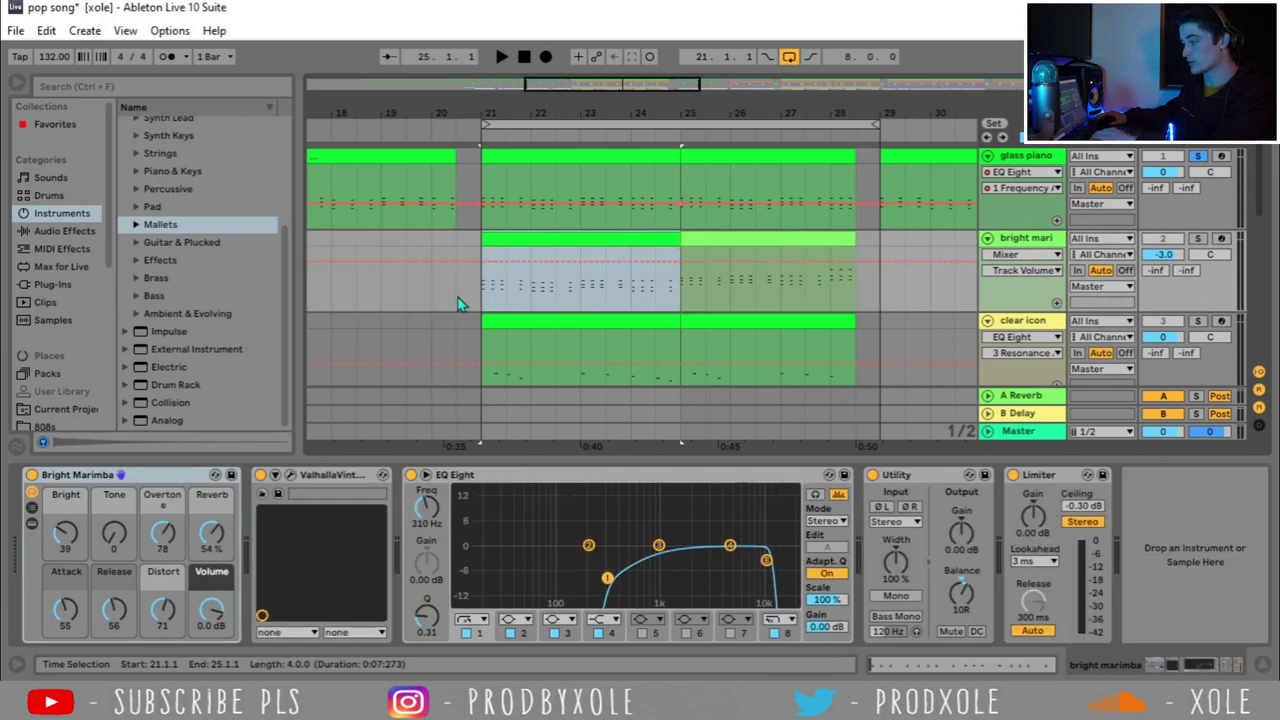
key("ctrl+z")
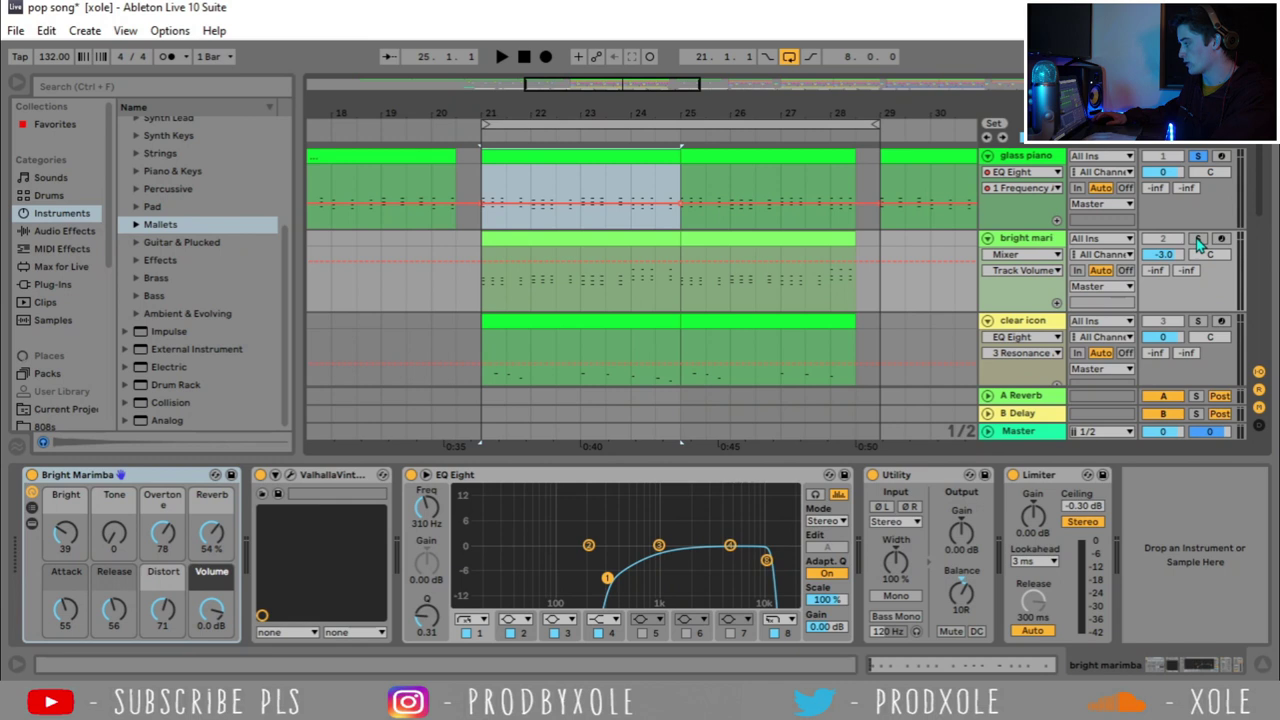
Step: Play the bright marimba clip in the chorus loop, then select the clear icon track
left_click(614, 238)
key("space")
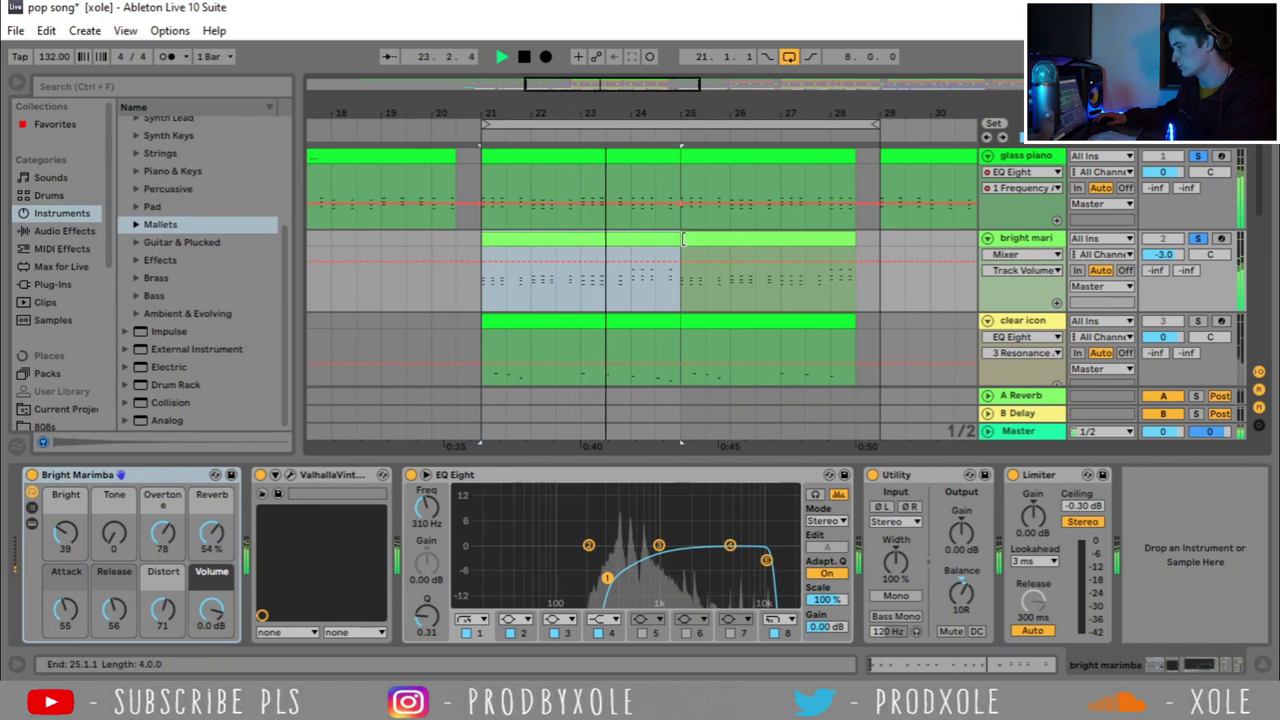
scroll(690, 247, "down", 2)
key("space")
left_click(1118, 253)
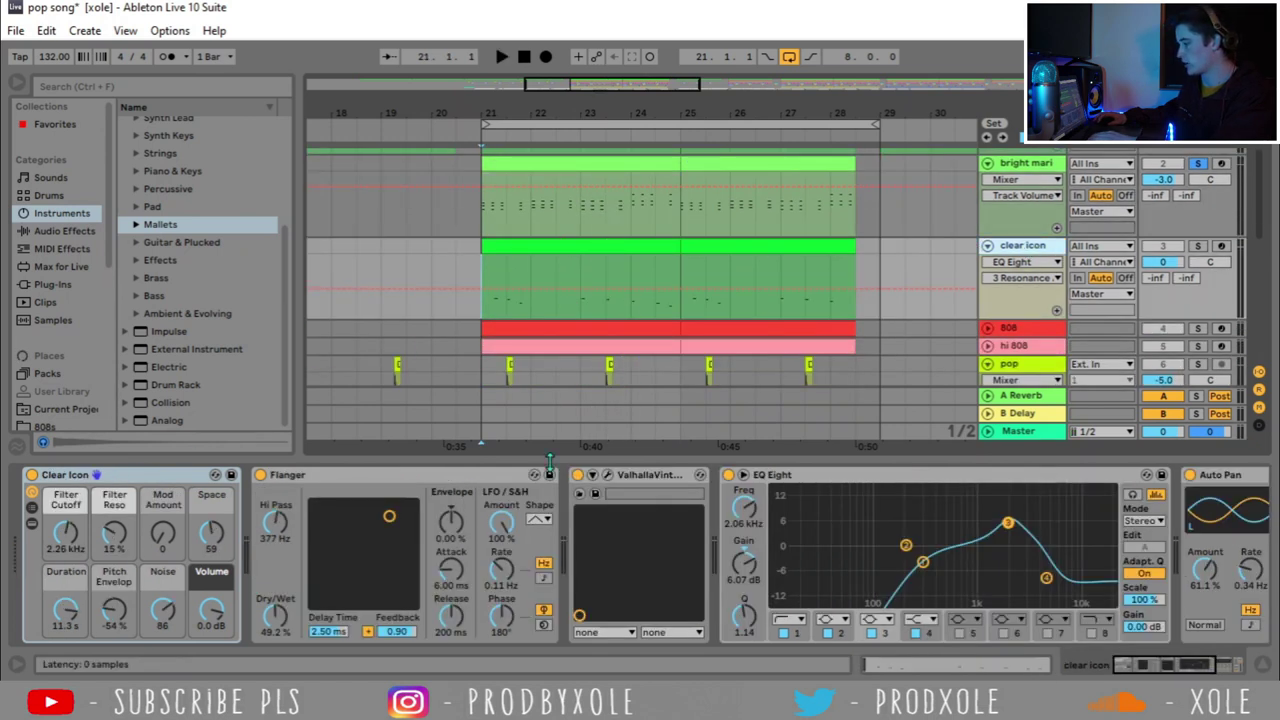
key("space")
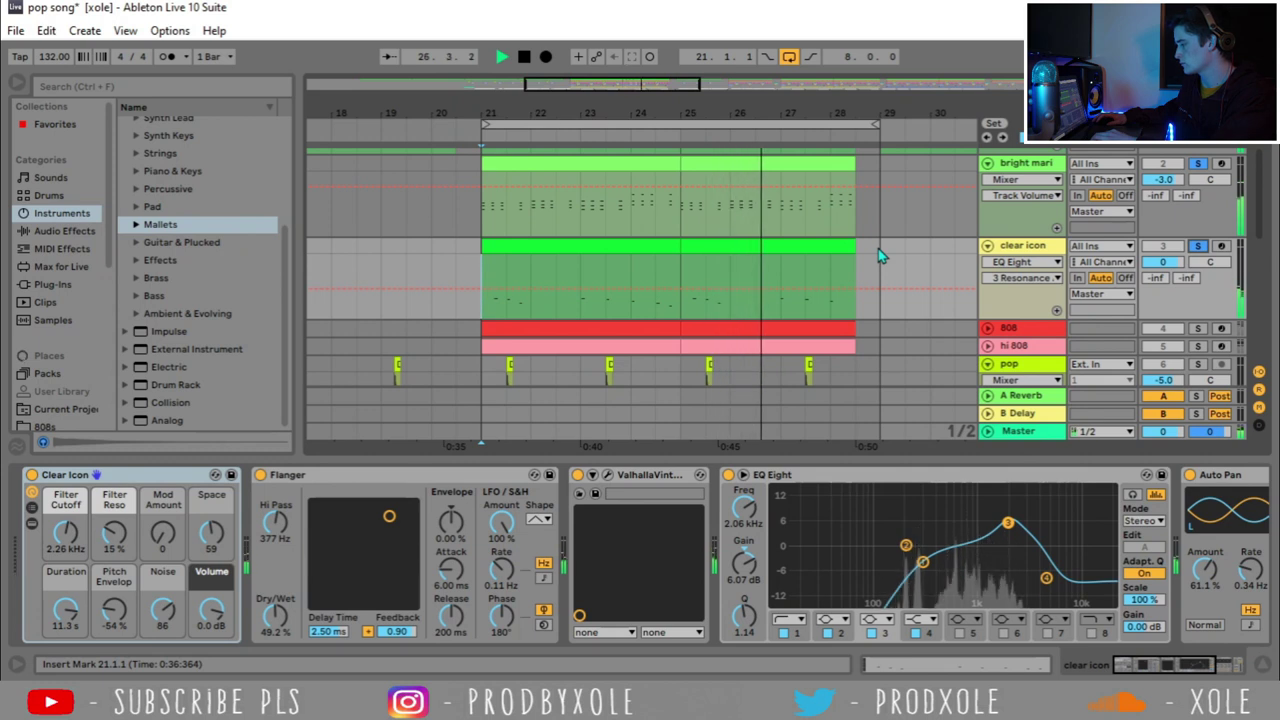
scroll(880, 255, "down", 2)
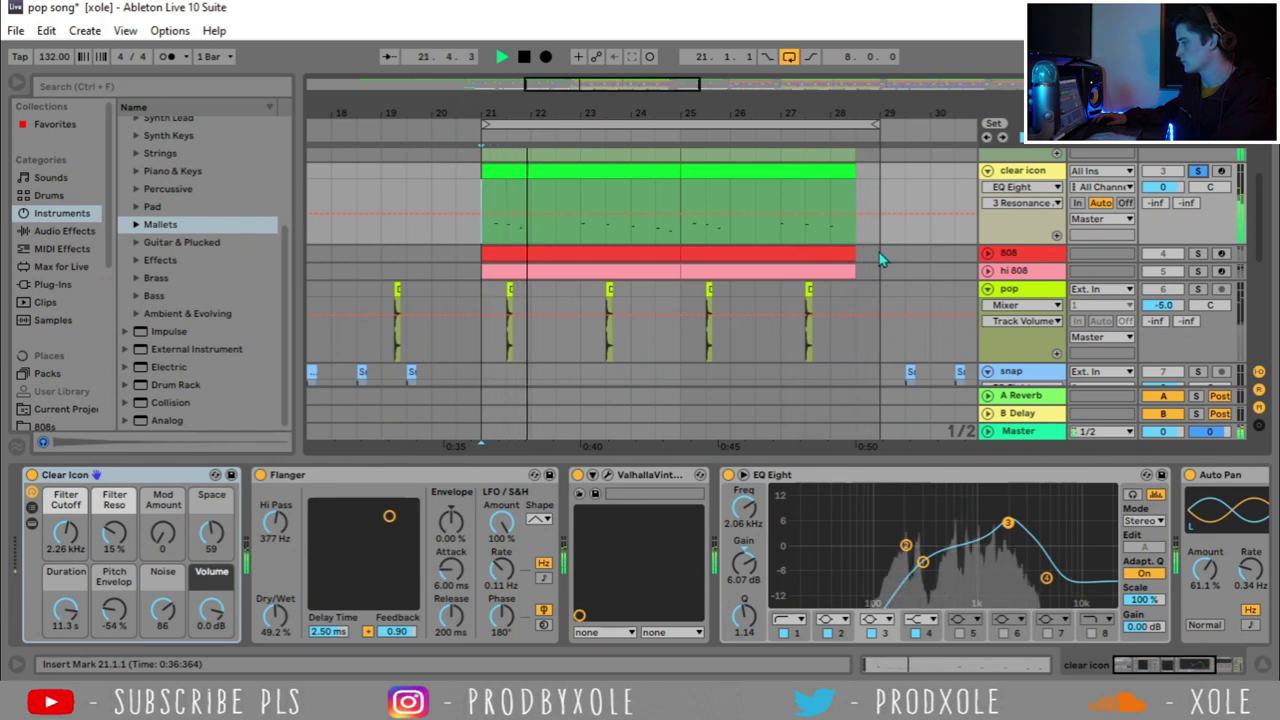
key("space")
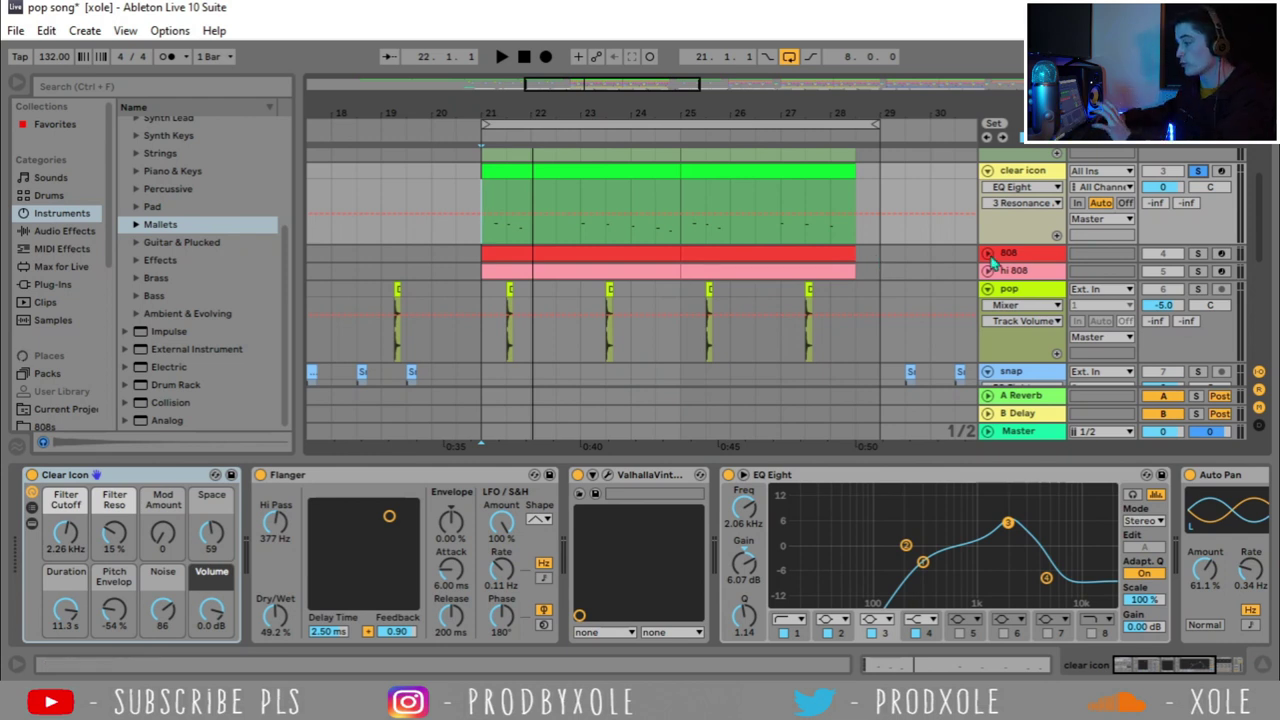
Step: Unfold the 808 track, show its devices, and collapse the Instrument Rack browser folder
left_click(987, 254)
left_click(1035, 256)
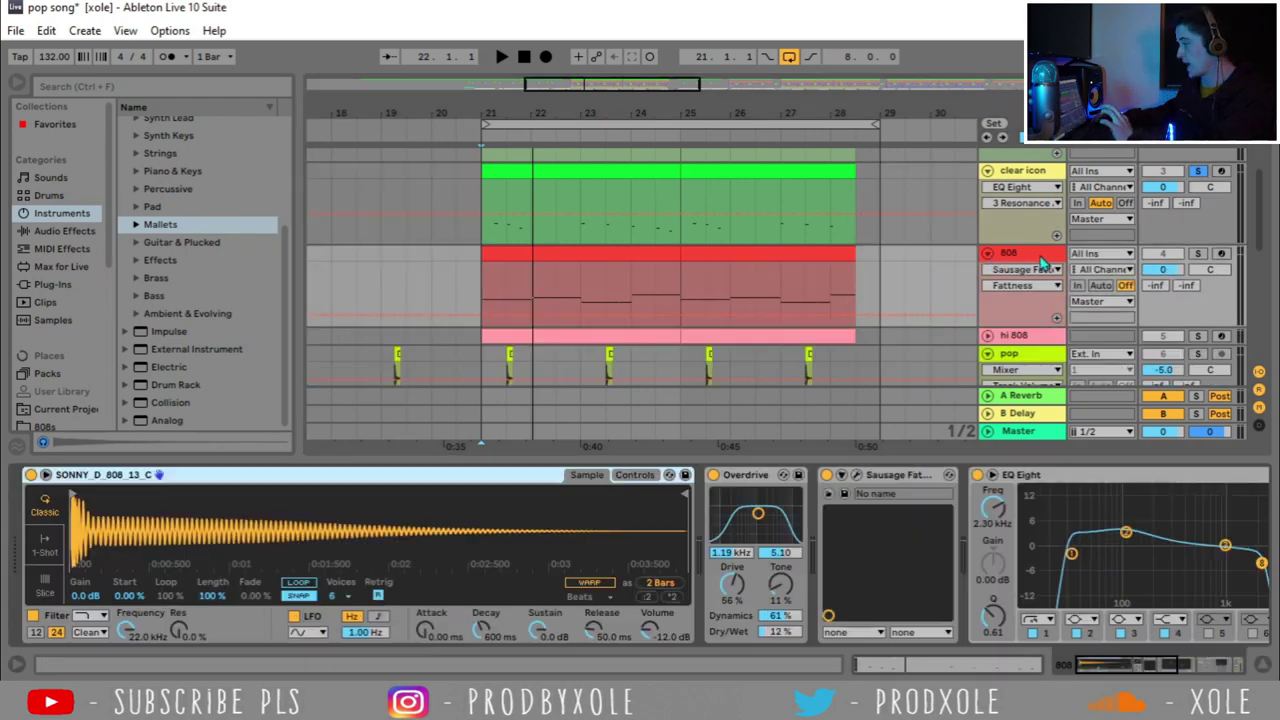
left_click(60, 231)
left_click(62, 214)
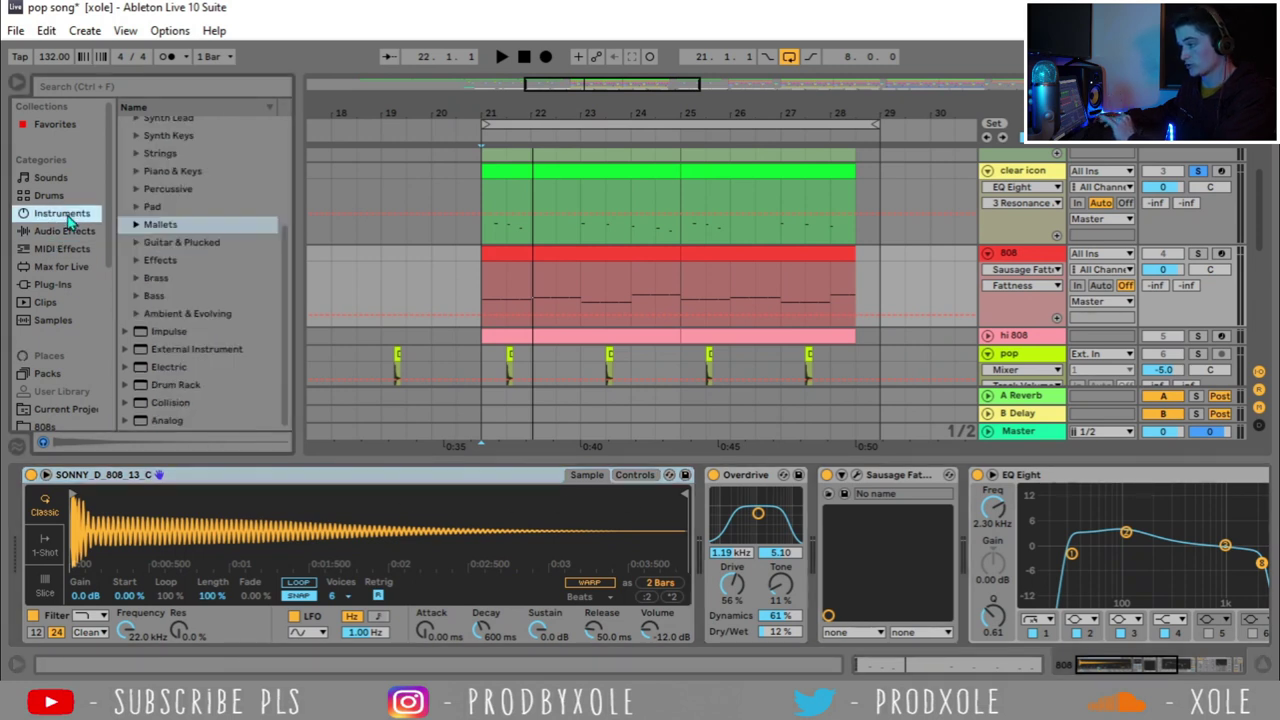
scroll(165, 315, "up", 3)
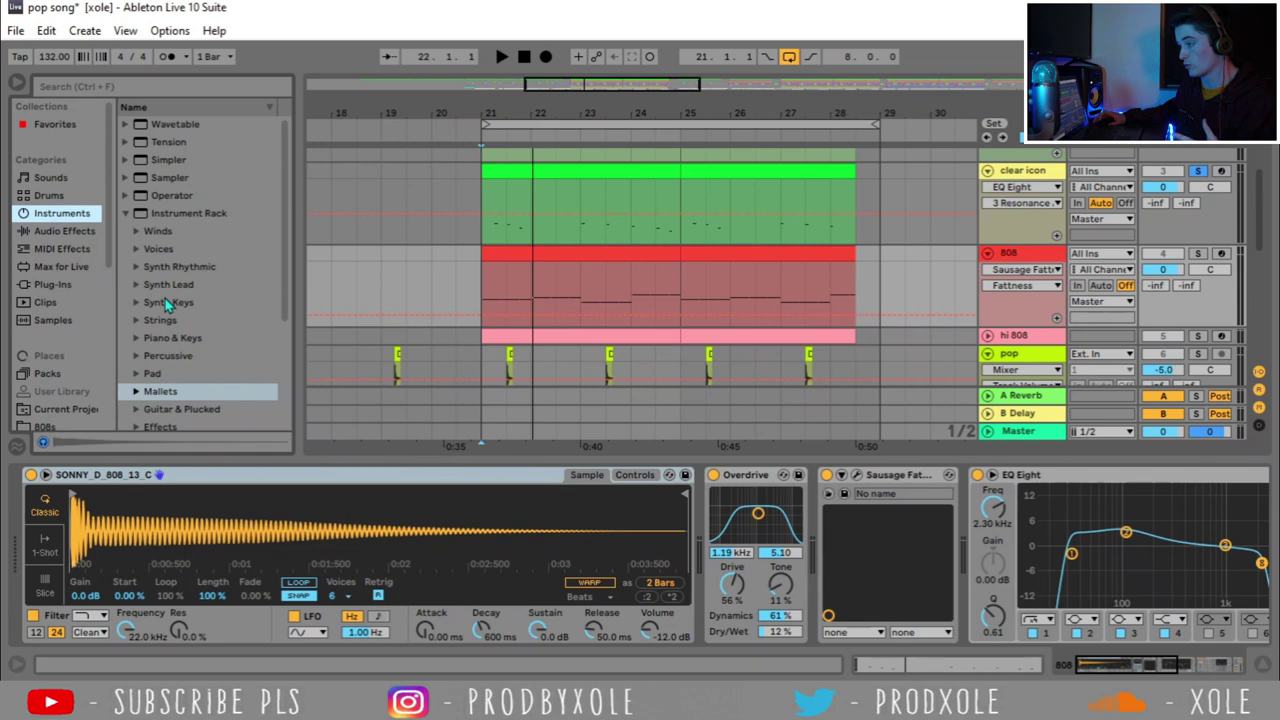
left_click(125, 213)
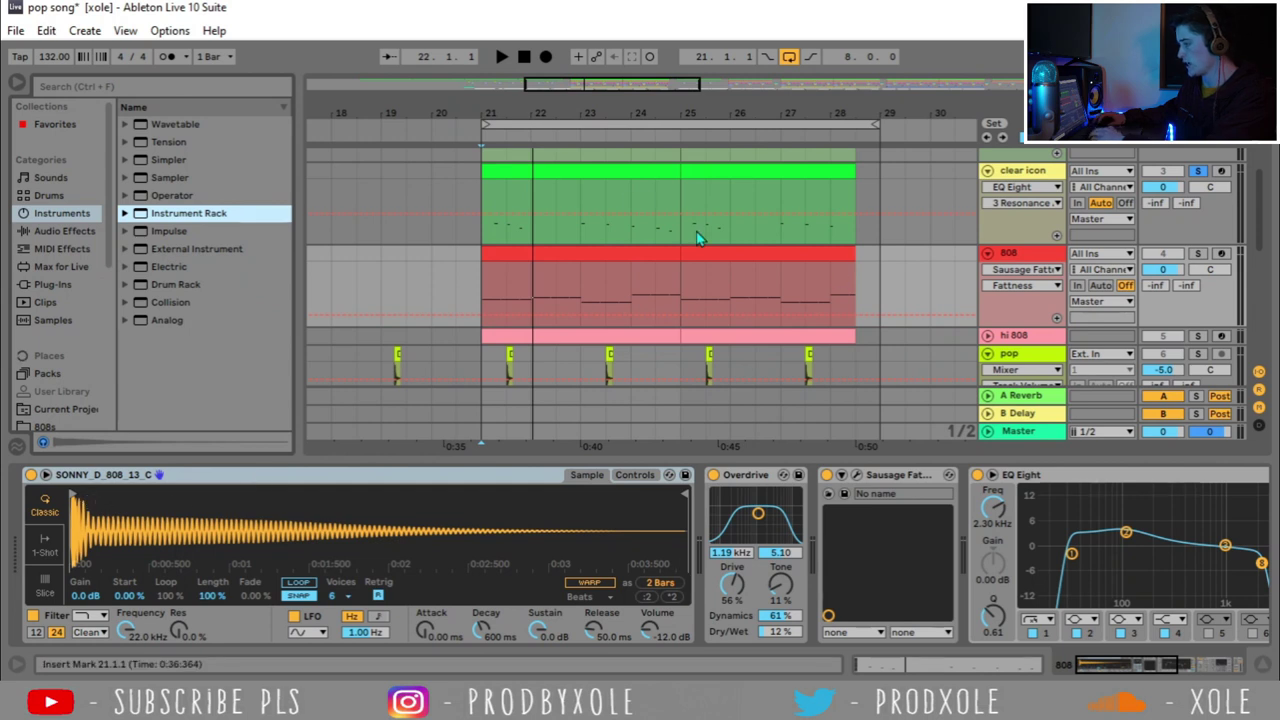
Step: Play the first 808 clip at bars 21–25 while scrolling through its device chain
left_click(600, 253)
left_click_drag(1125, 666, 1190, 668)
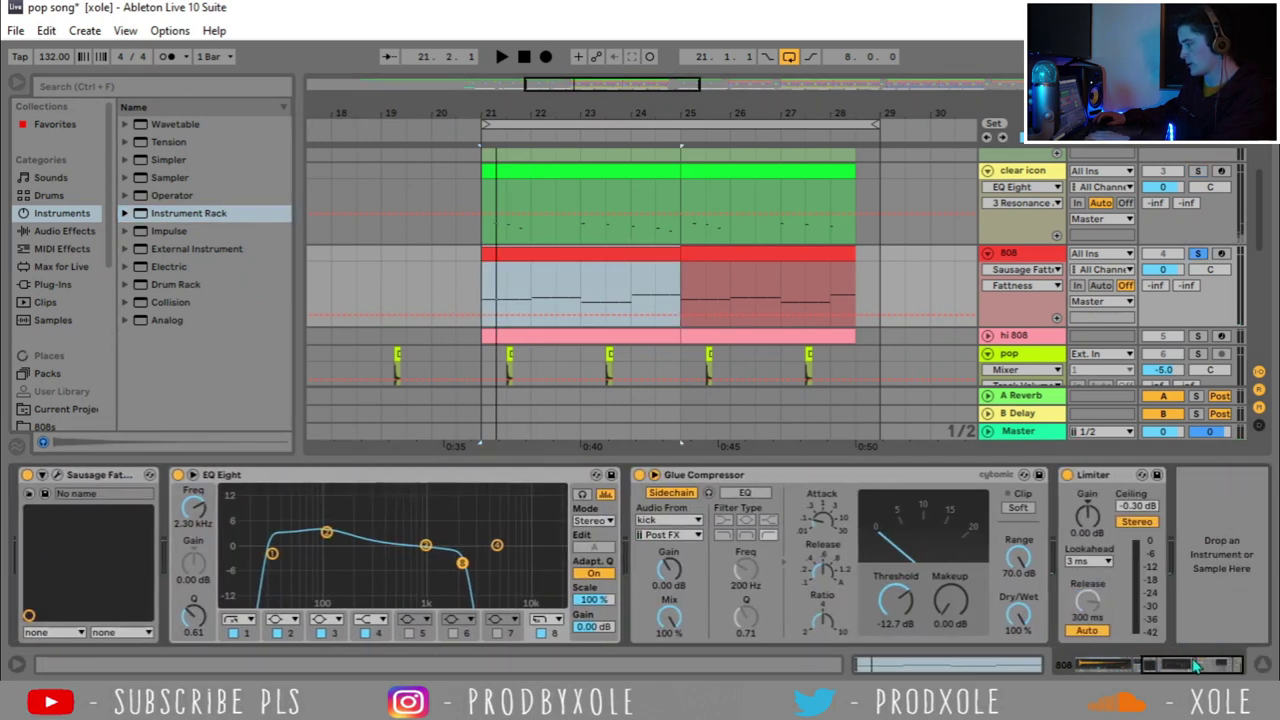
key("space")
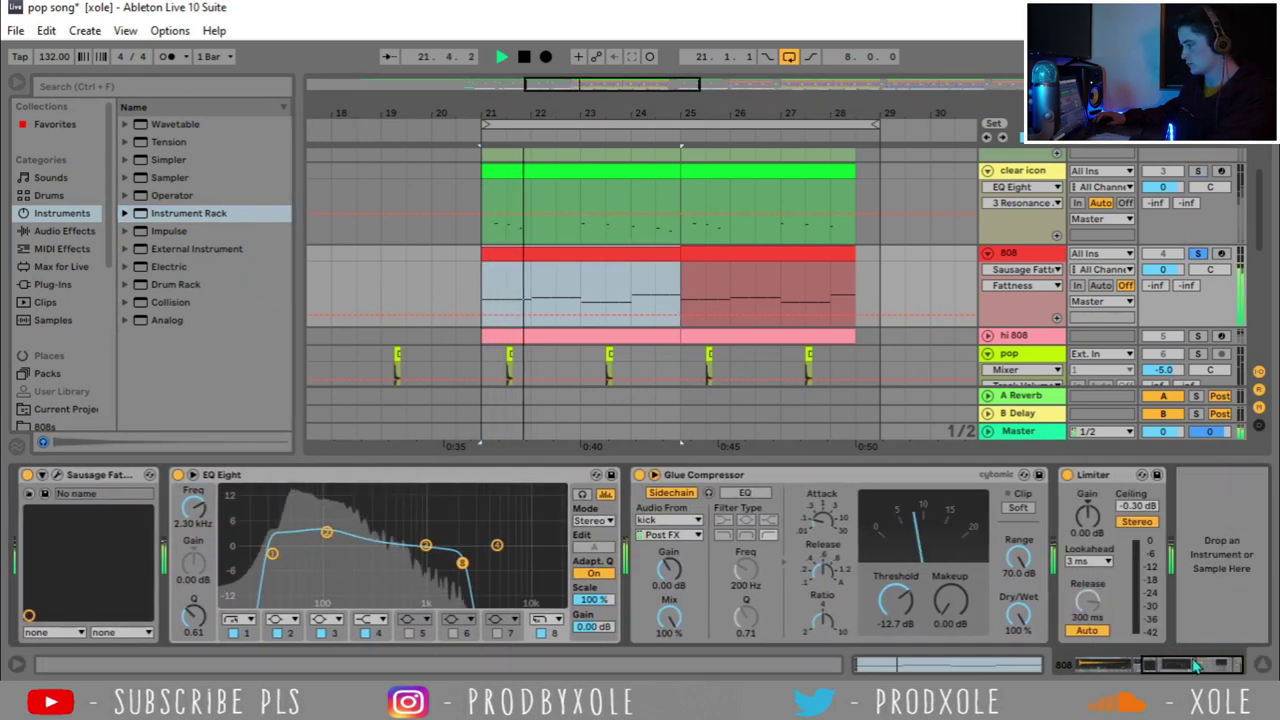
left_click_drag(1195, 666, 1175, 668)
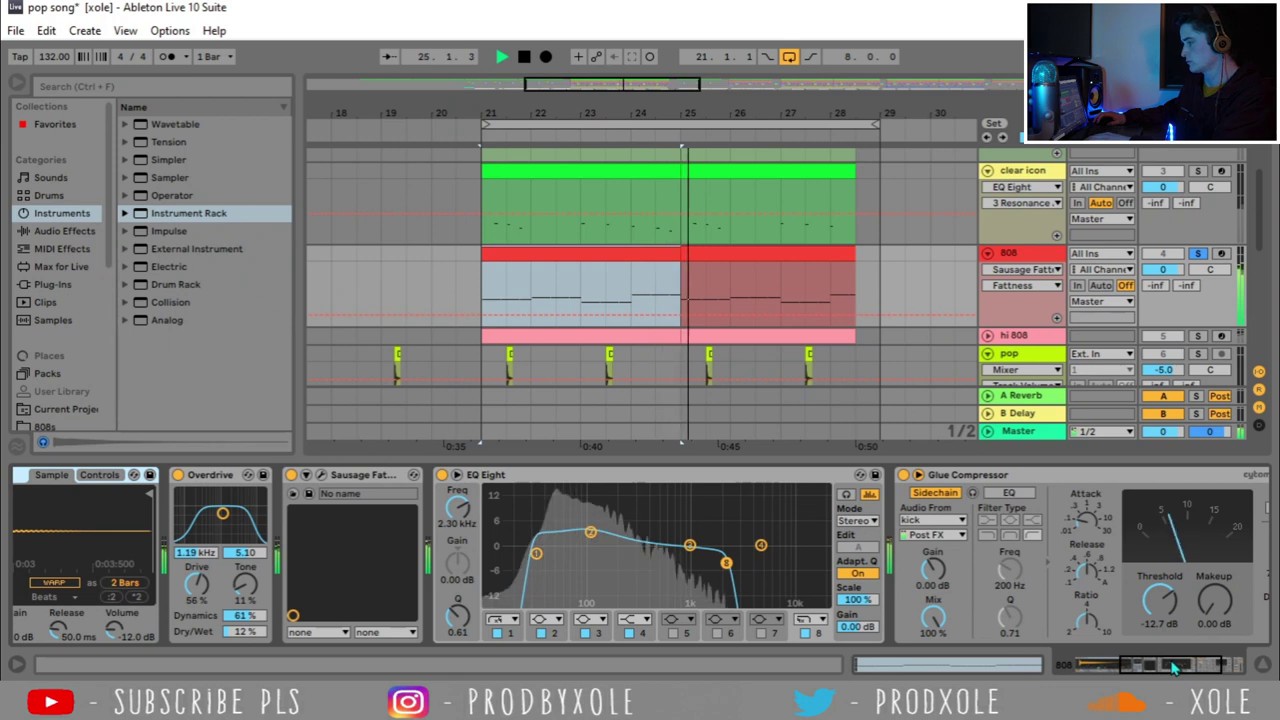
key("space")
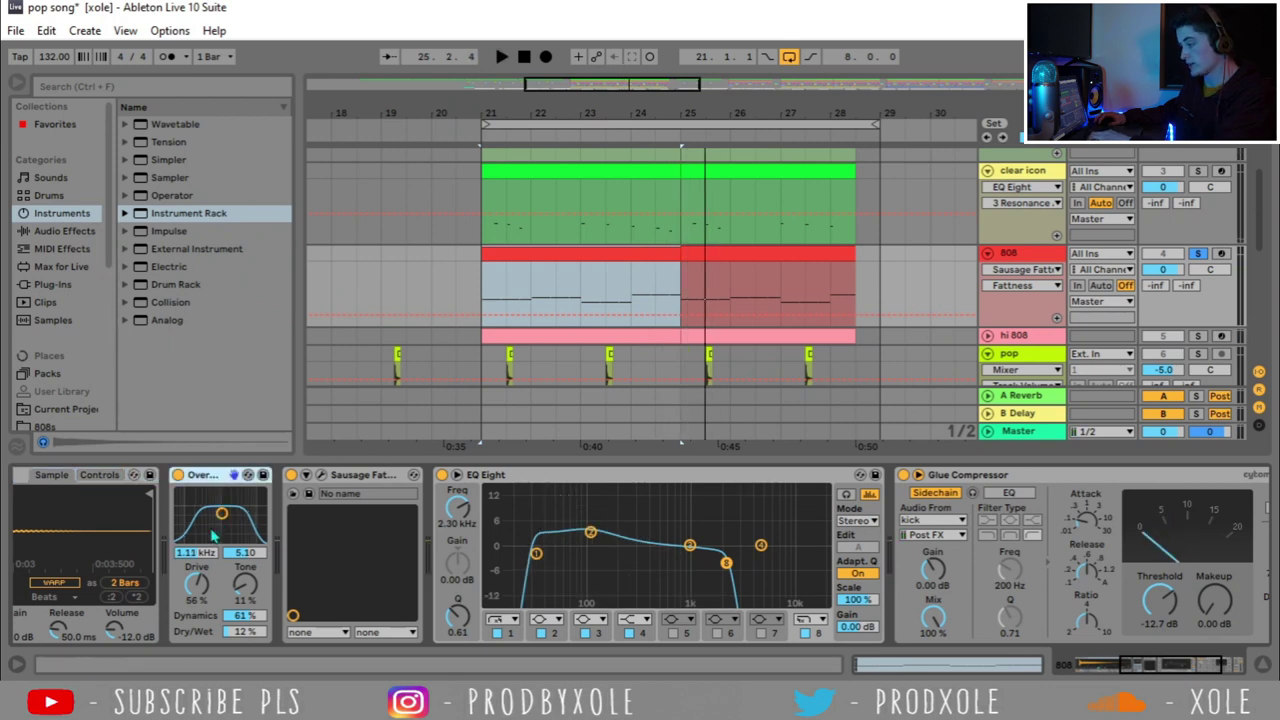
Step: Inspect the Sausage Fattener and the EQ Eight's first two bands, then reselect the bars 21–25 808 clip
left_click(357, 478)
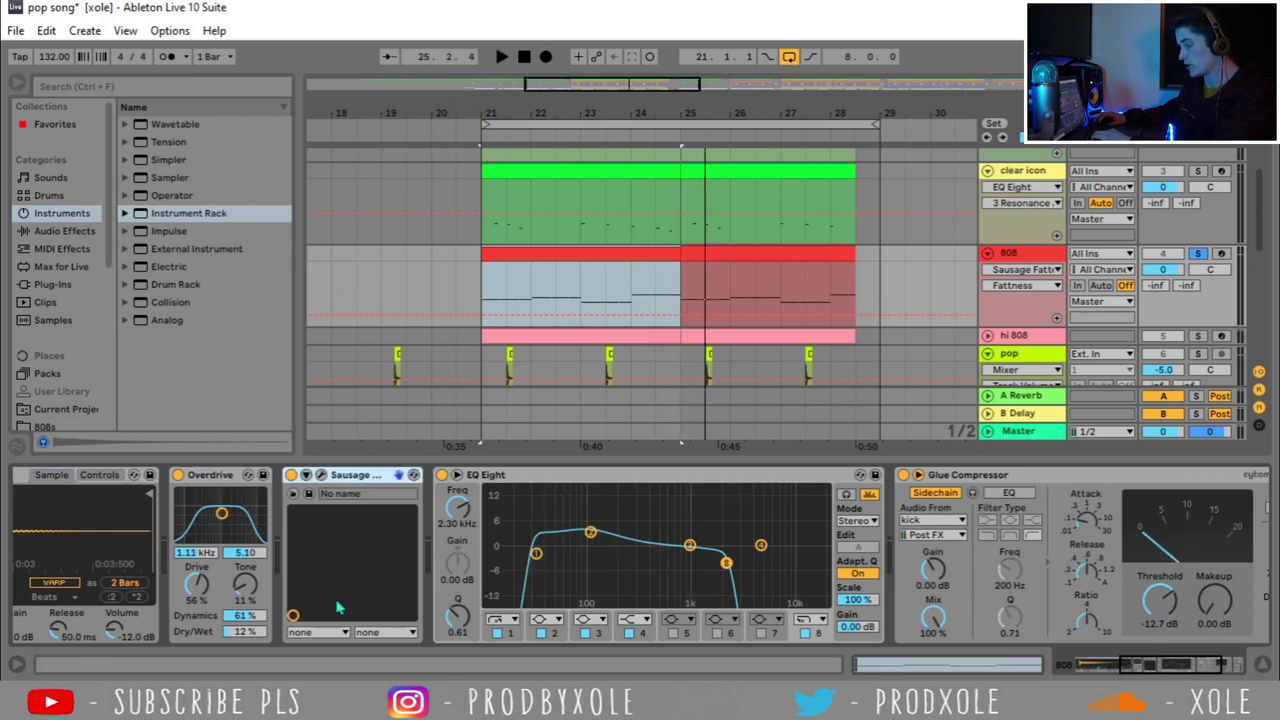
left_click(590, 533)
left_click(536, 553)
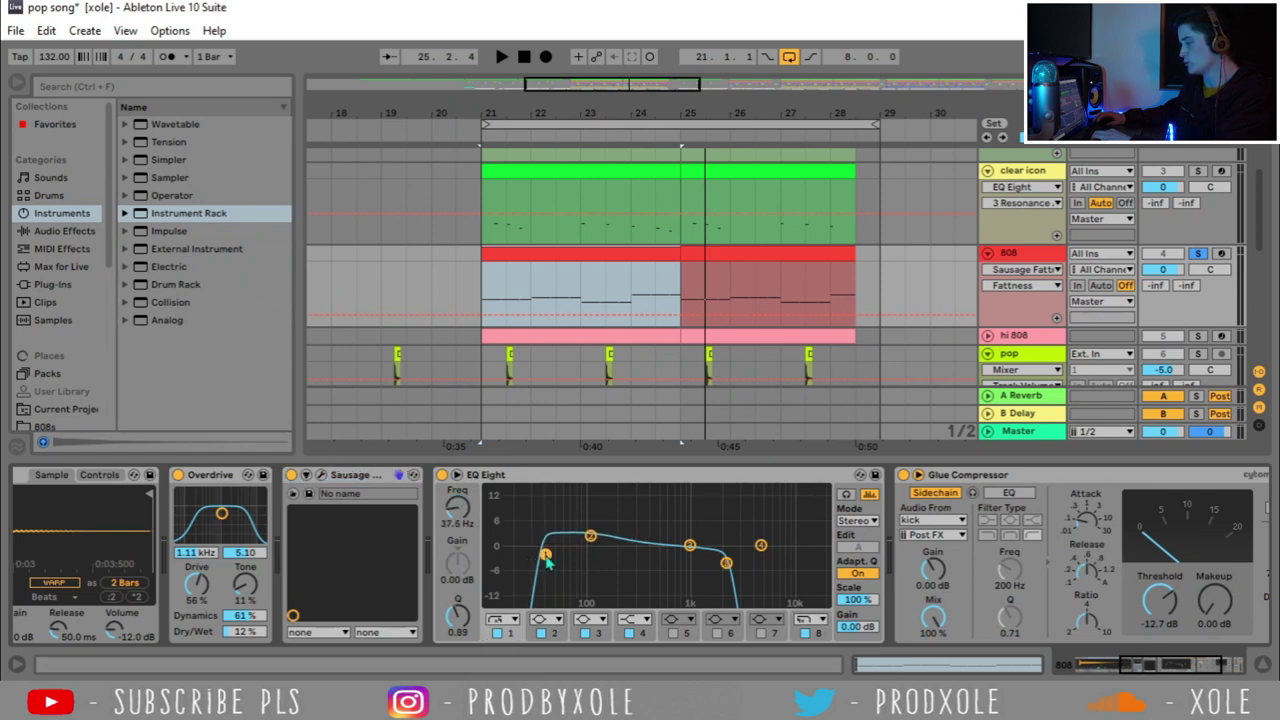
left_click(1165, 666)
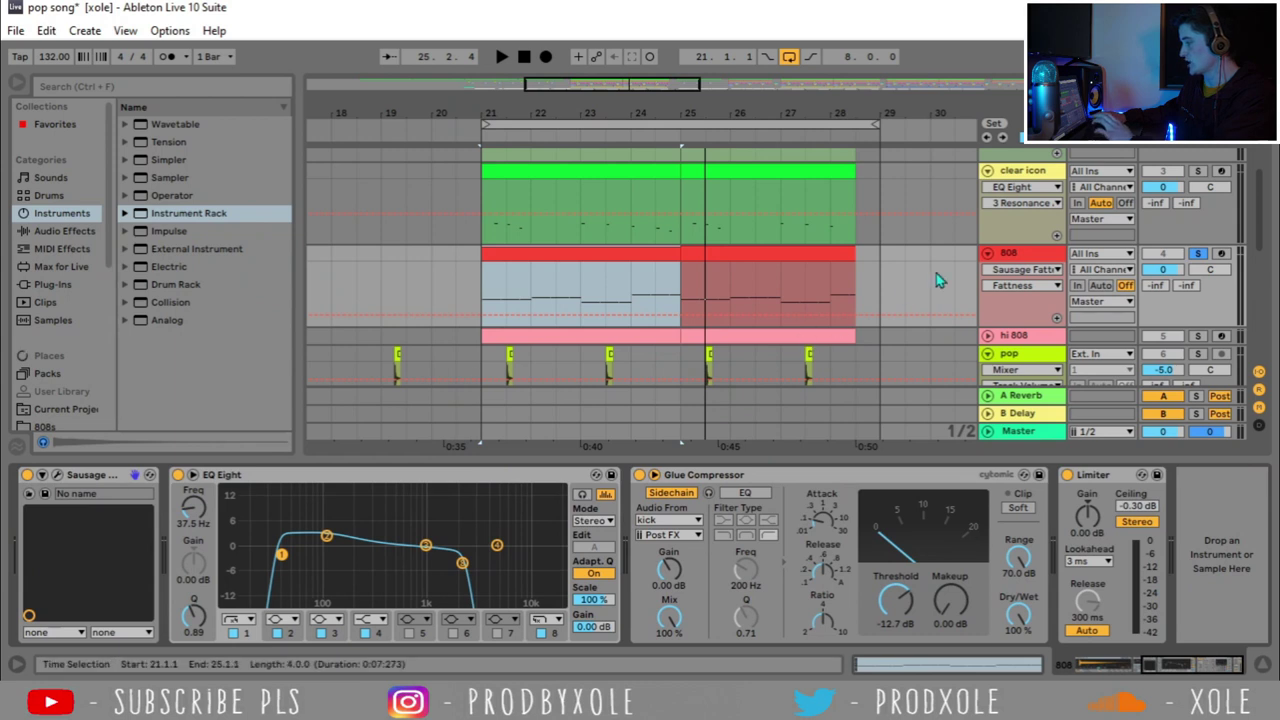
left_click(1008, 256)
scroll(805, 320, "down", 2)
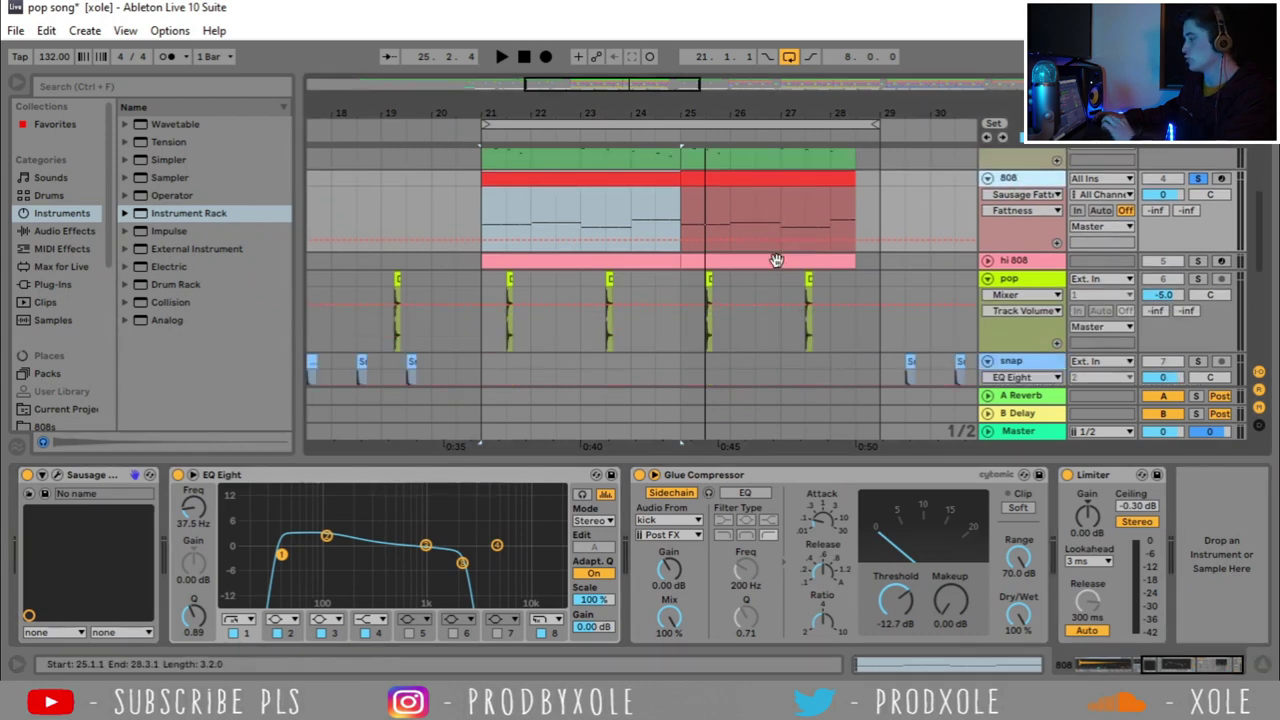
left_click(655, 227)
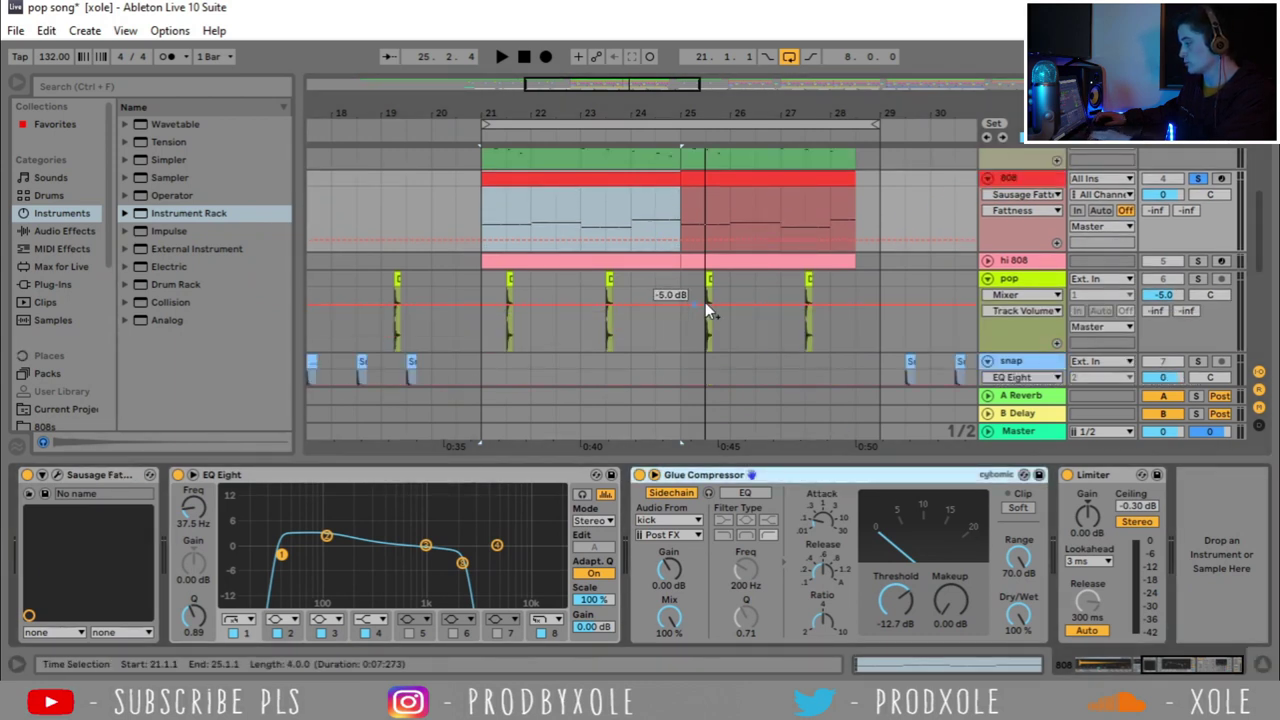
scroll(705, 310, "down", 5)
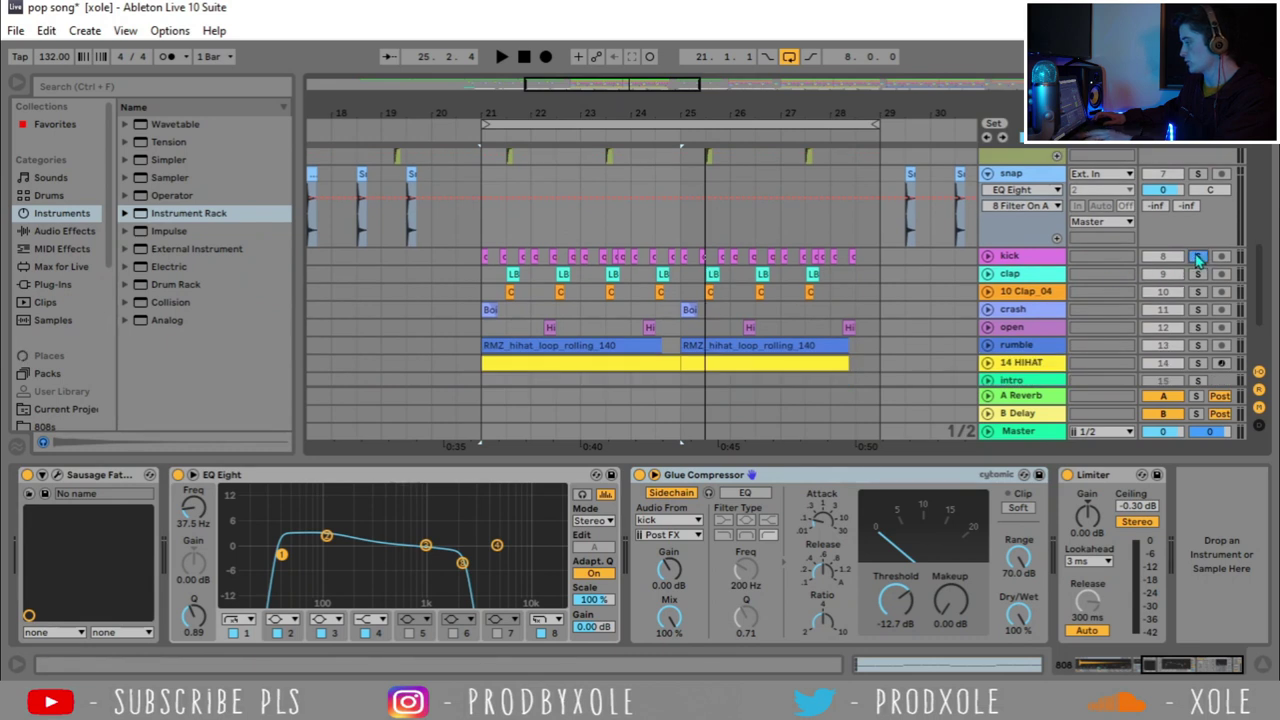
Step: Solo the kick track and expand it to show its hits and Drum Buss chain
left_click(1198, 256)
left_click(987, 256)
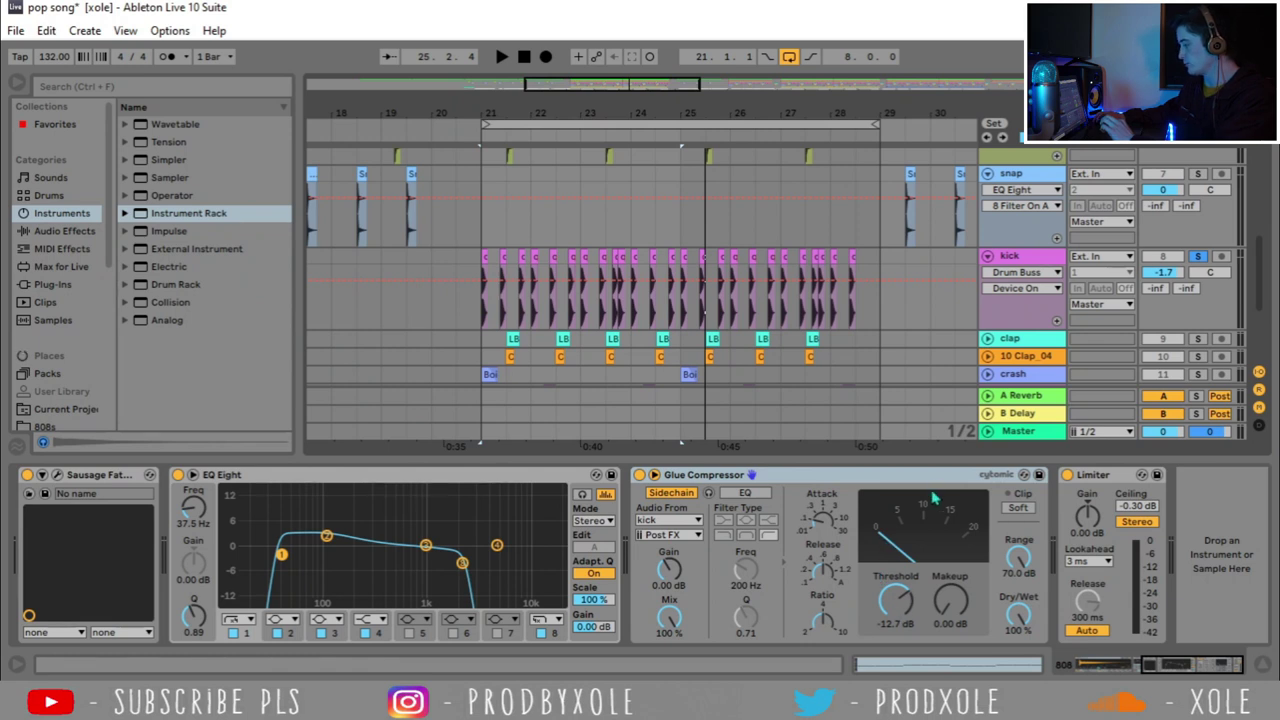
scroll(757, 194, "up", 6)
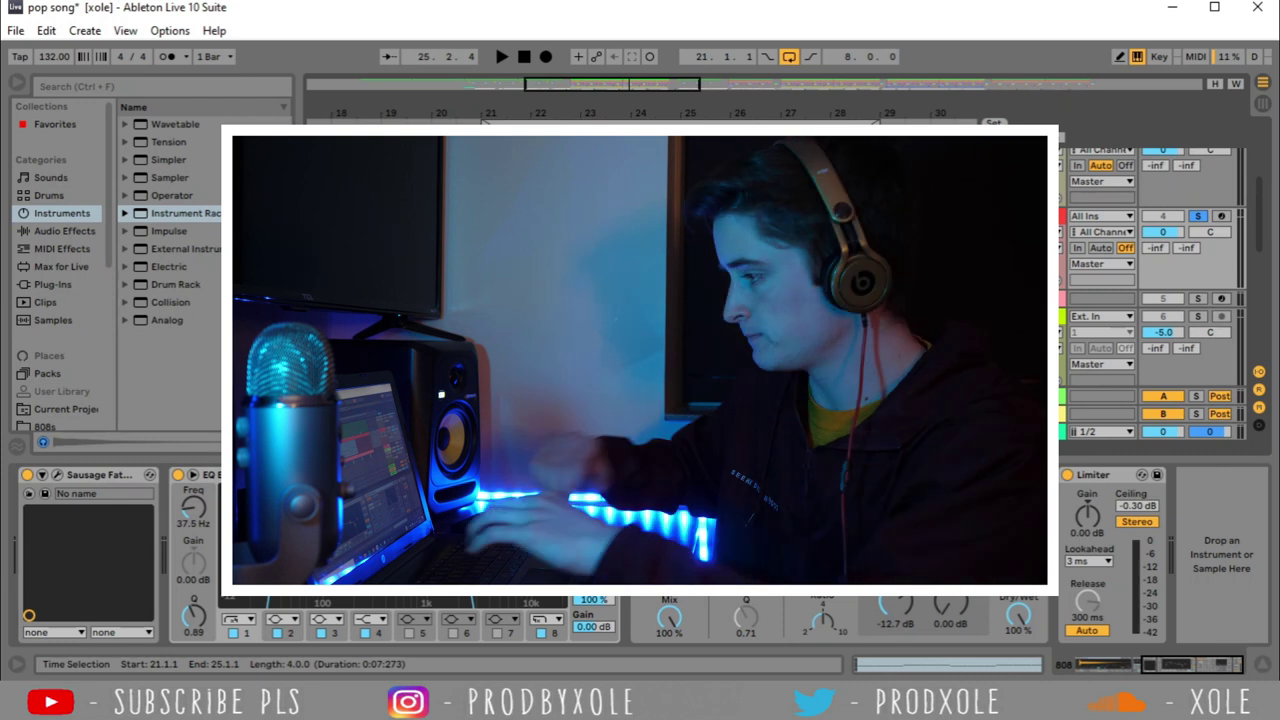
Step: Play the chorus from bar 21 and scroll up to the 808, hi 808 and pop tracks
scroll(642, 248, "down", 5)
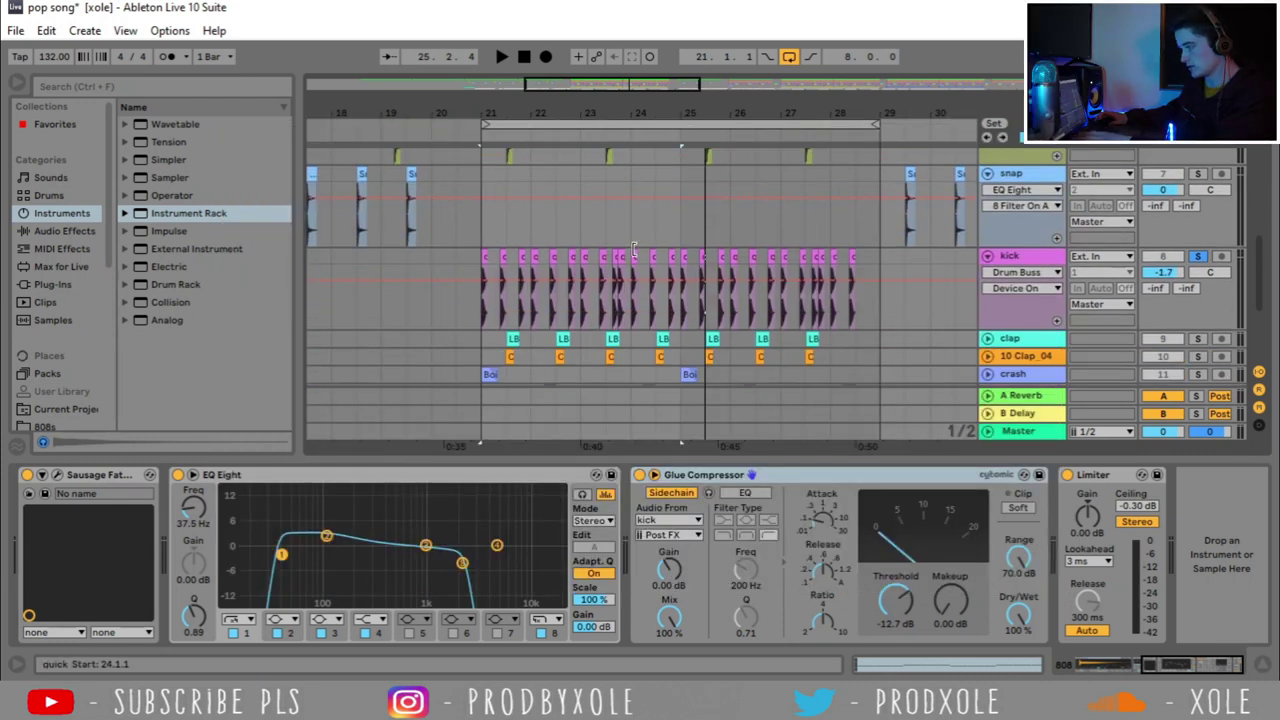
key("space")
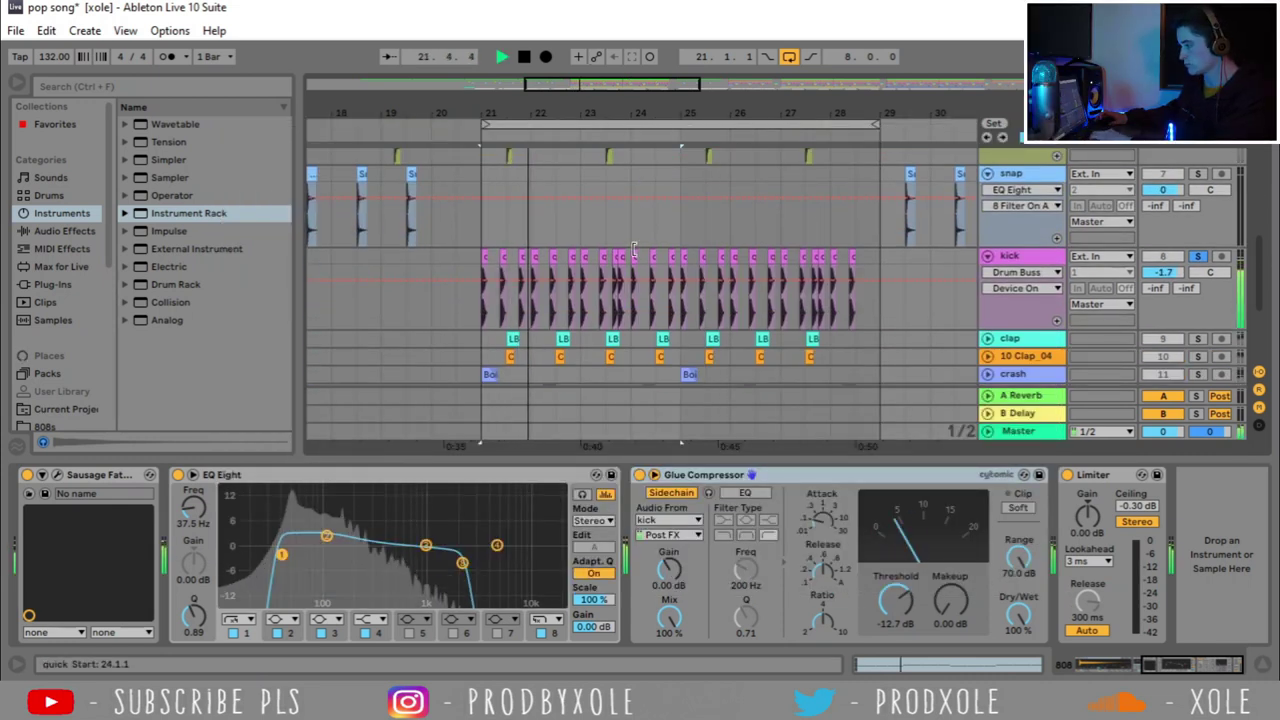
scroll(806, 228, "up", 5)
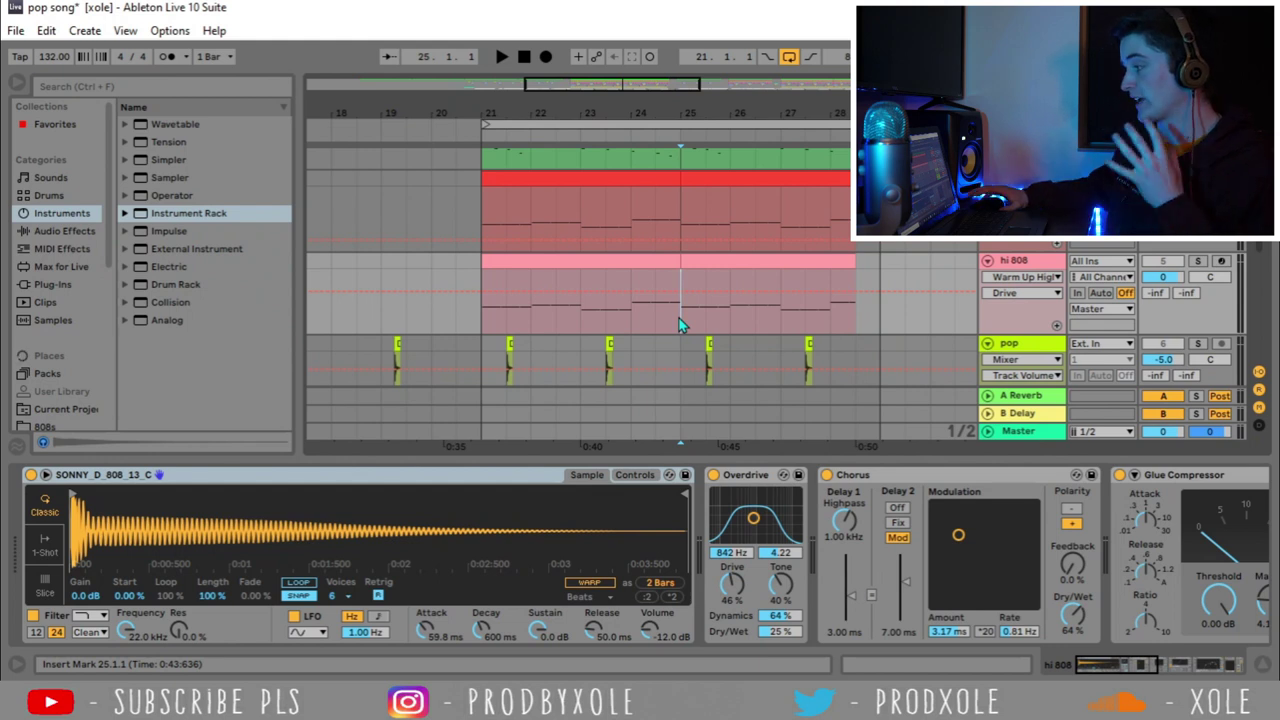
Step: Duplicate the 808 track and raise all of the copy's clip notes one octave, to G#2–G#7
left_click(1028, 186)
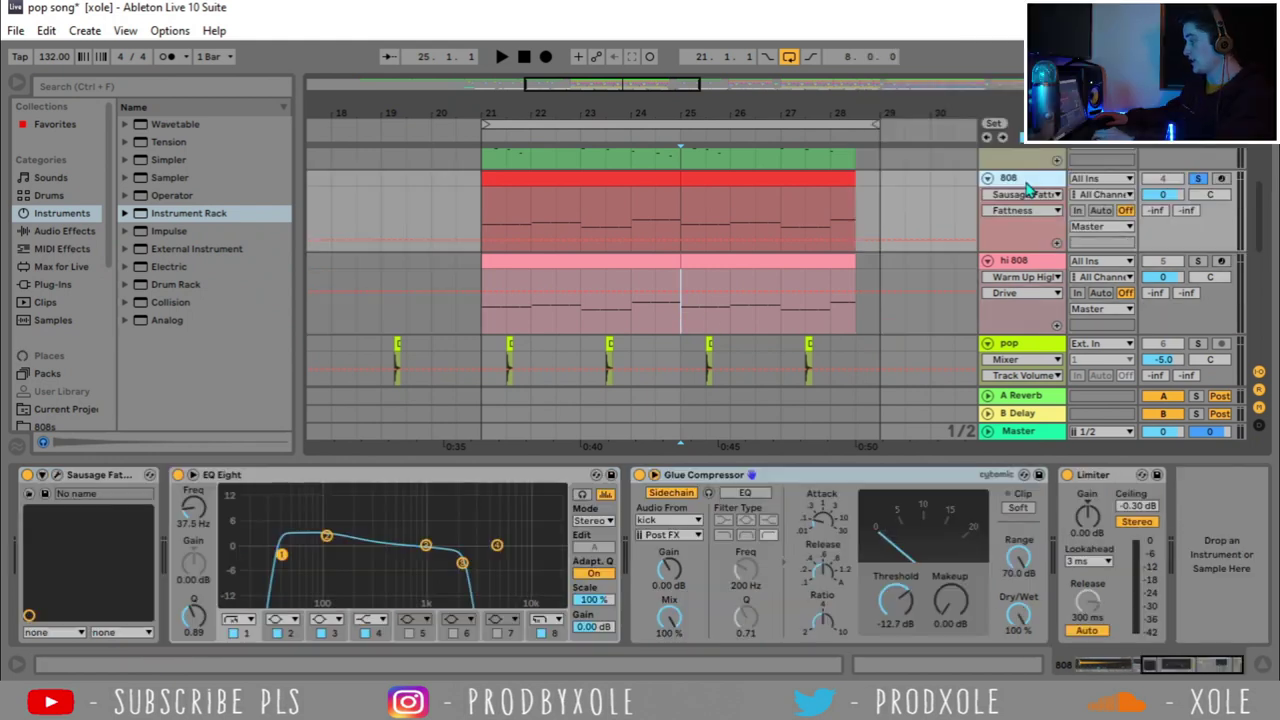
key("ctrl+d")
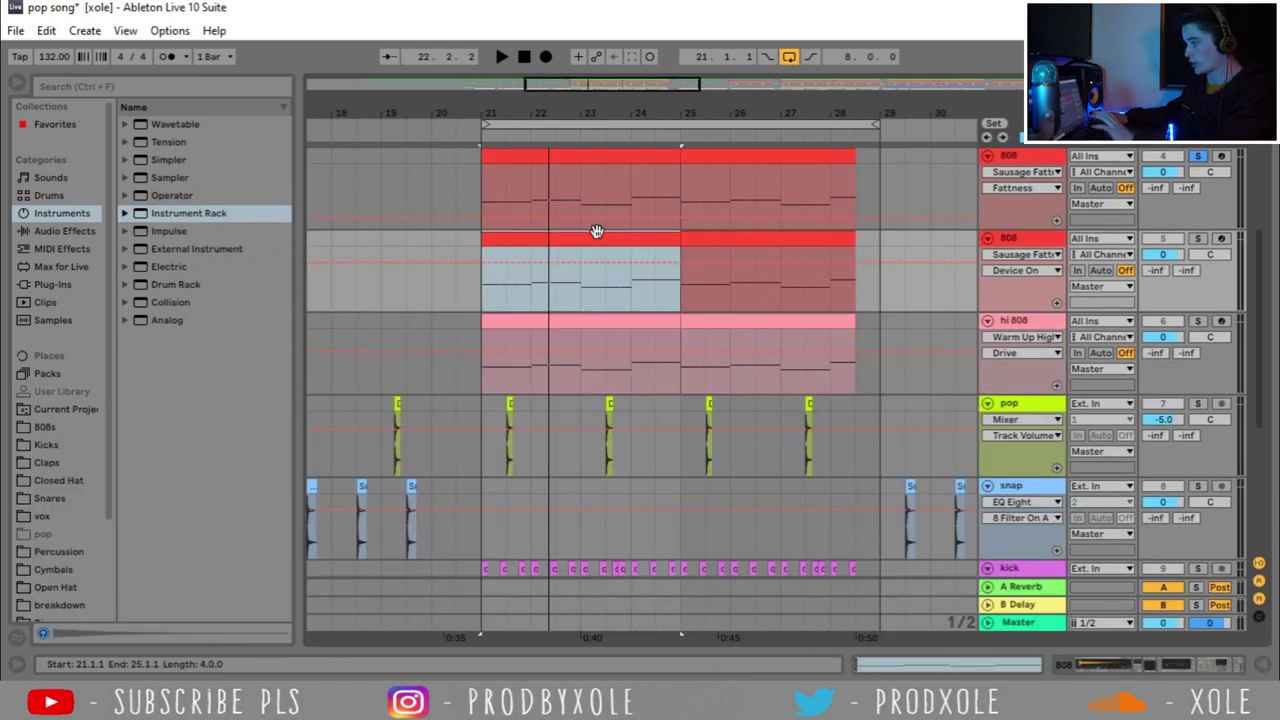
double_click(594, 262)
scroll(449, 403, "down", 5)
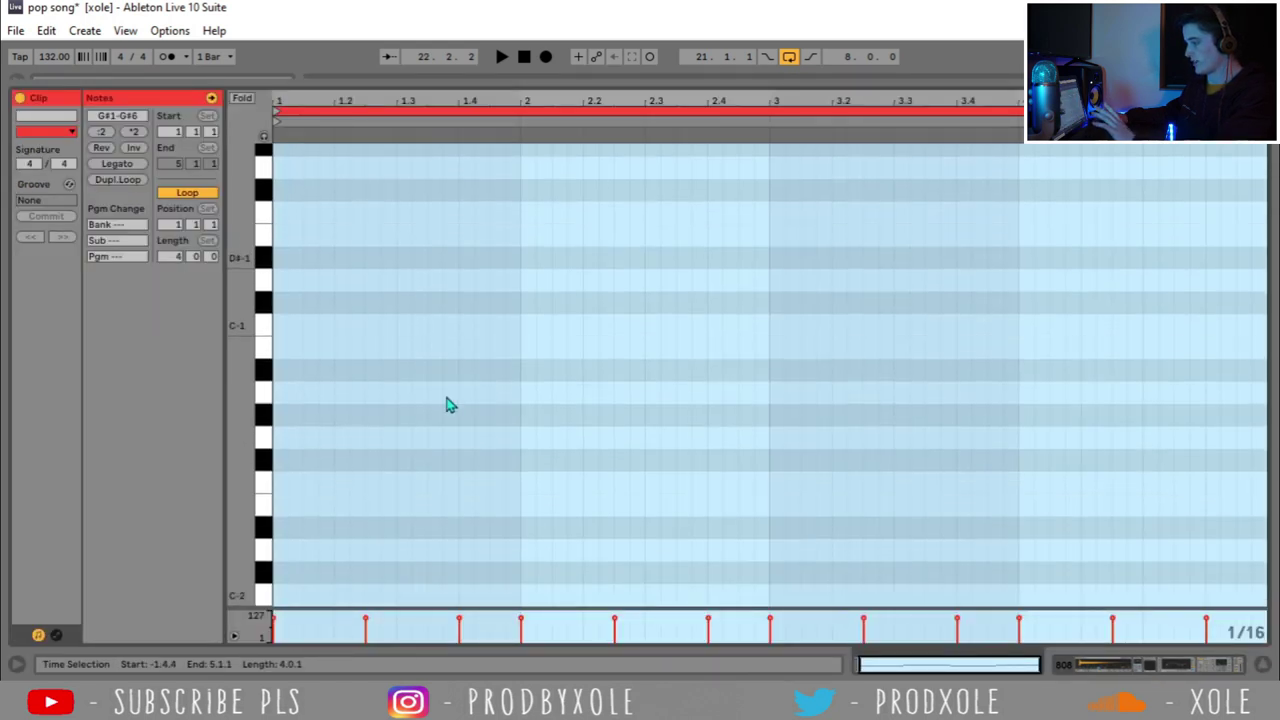
scroll(449, 403, "up", 10)
left_click(505, 472)
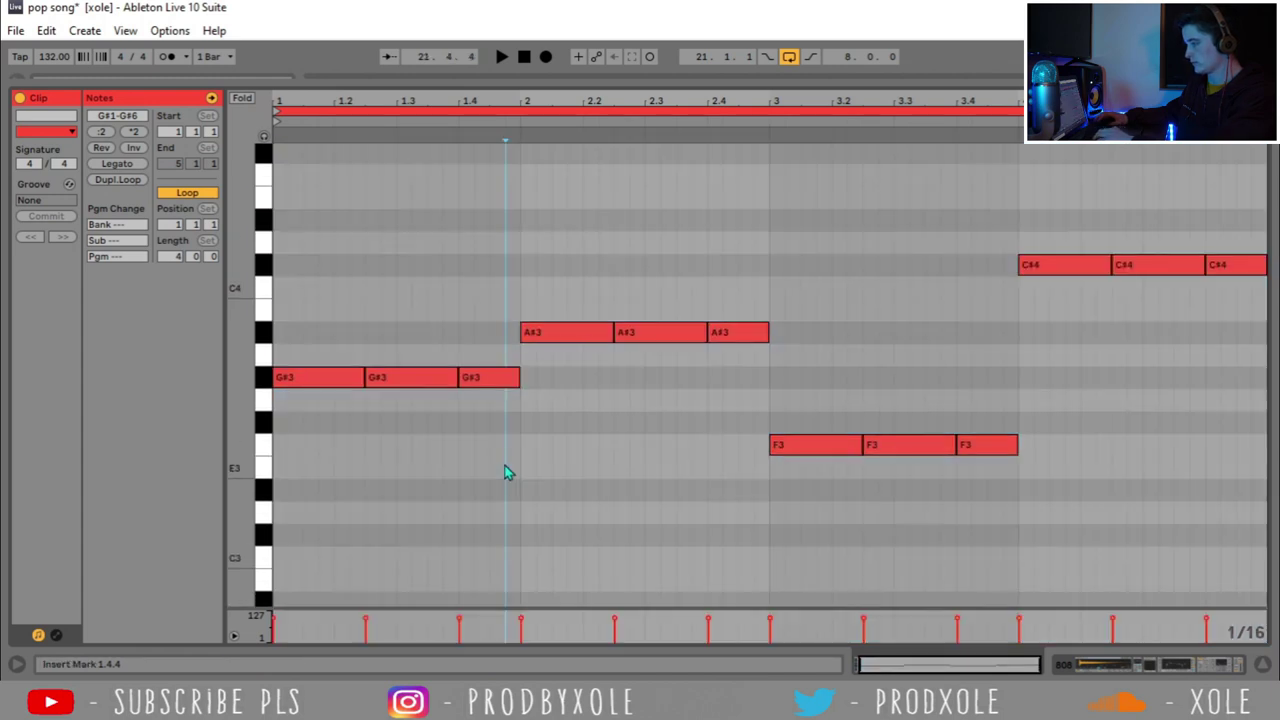
key("ctrl+a")
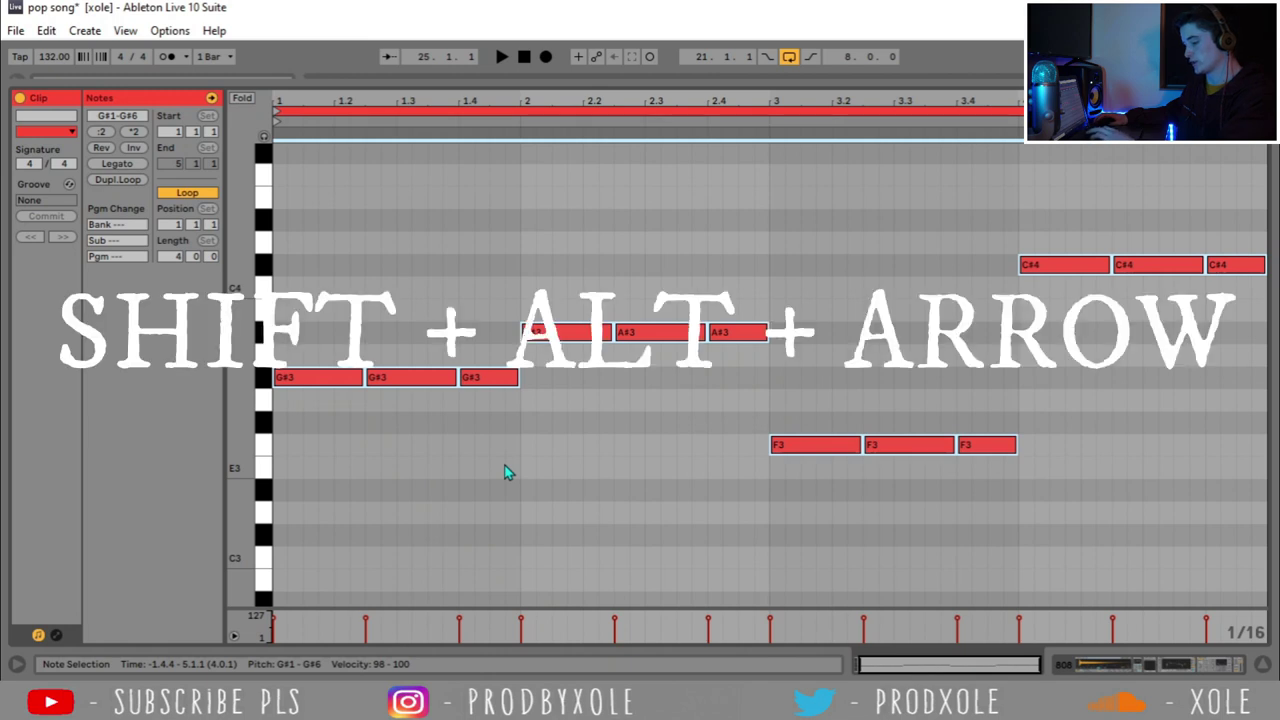
key("shift+Up")
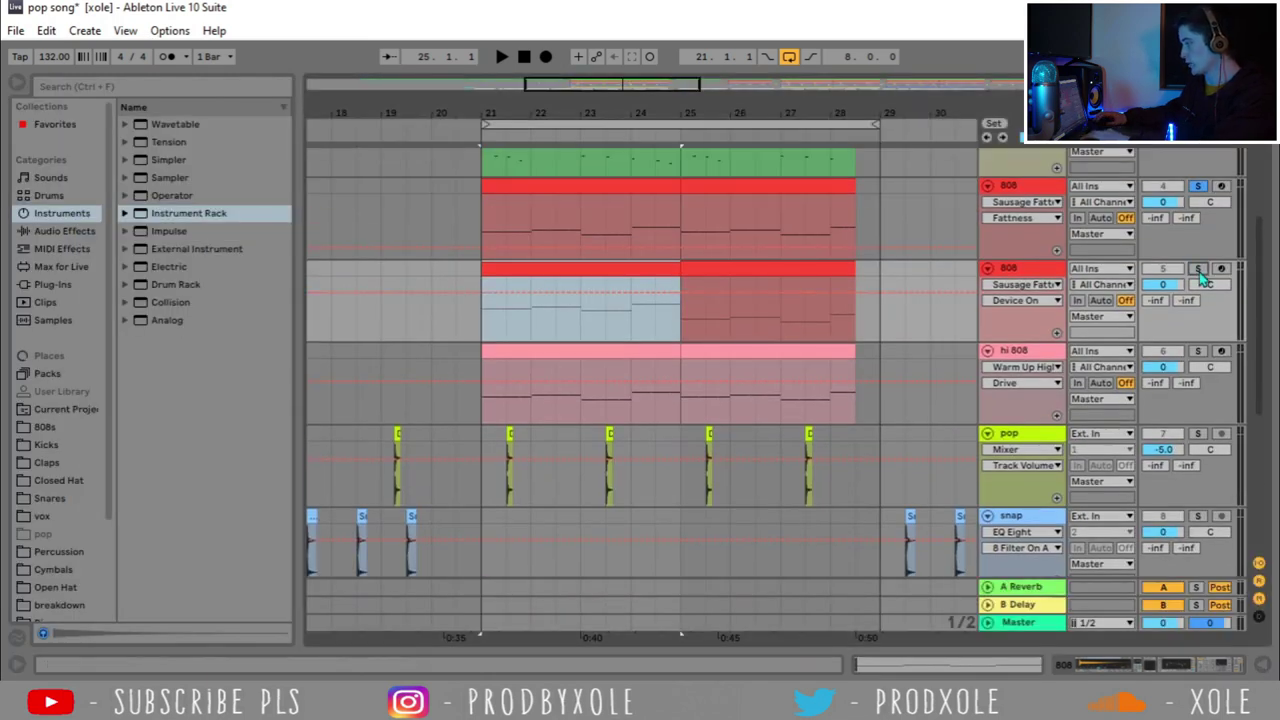
key("space")
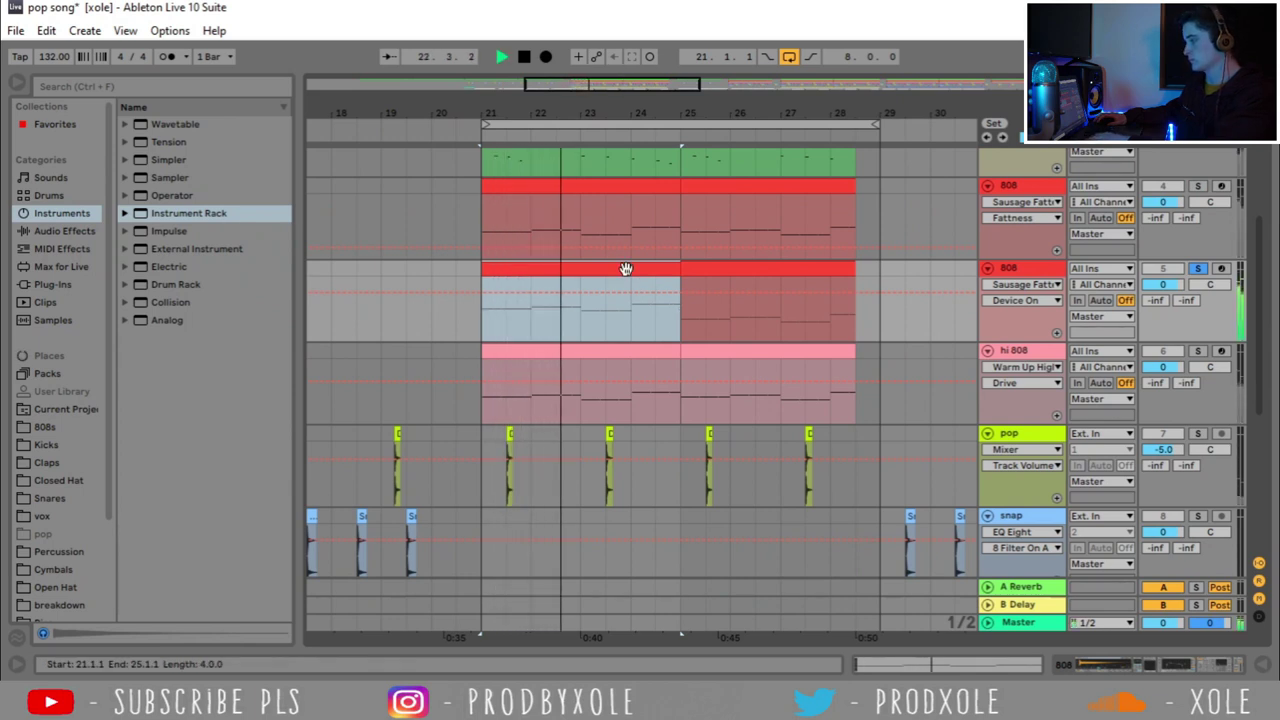
key("space")
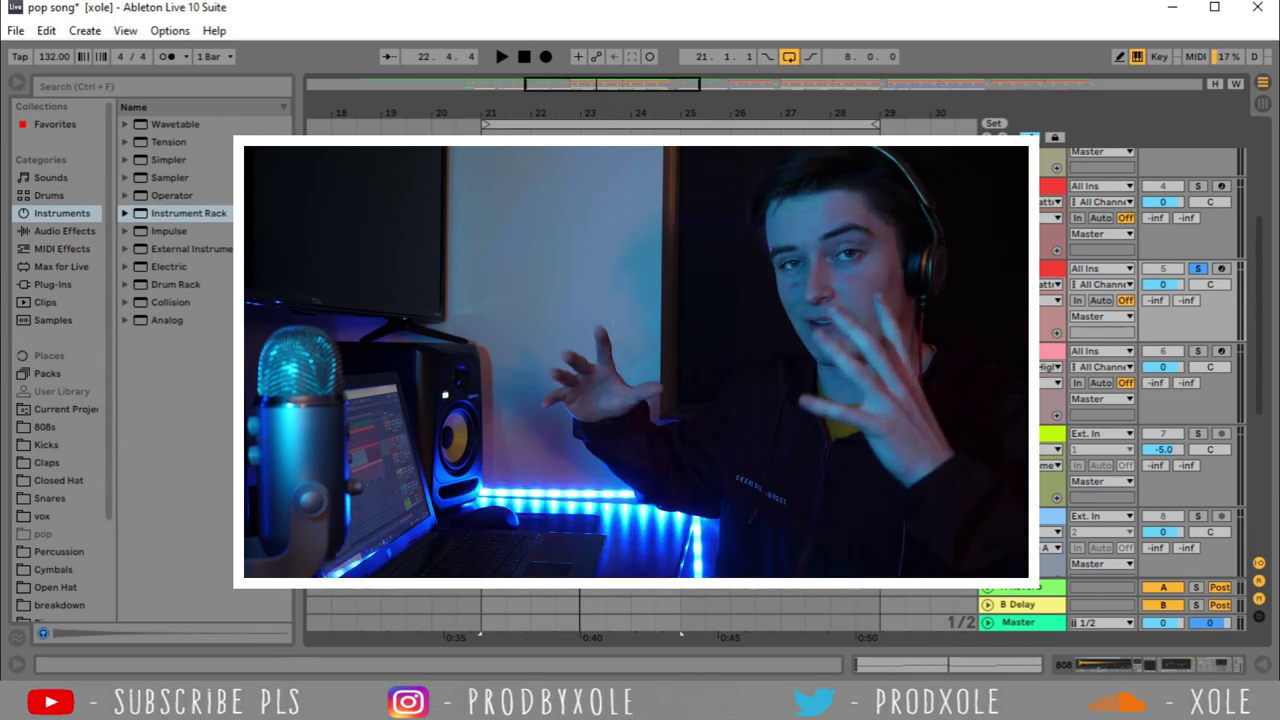
Step: On the copied 808's EQ Eight, raise the top band to 8.99 kHz and boost about 6 dB at 938 Hz
left_click(643, 336)
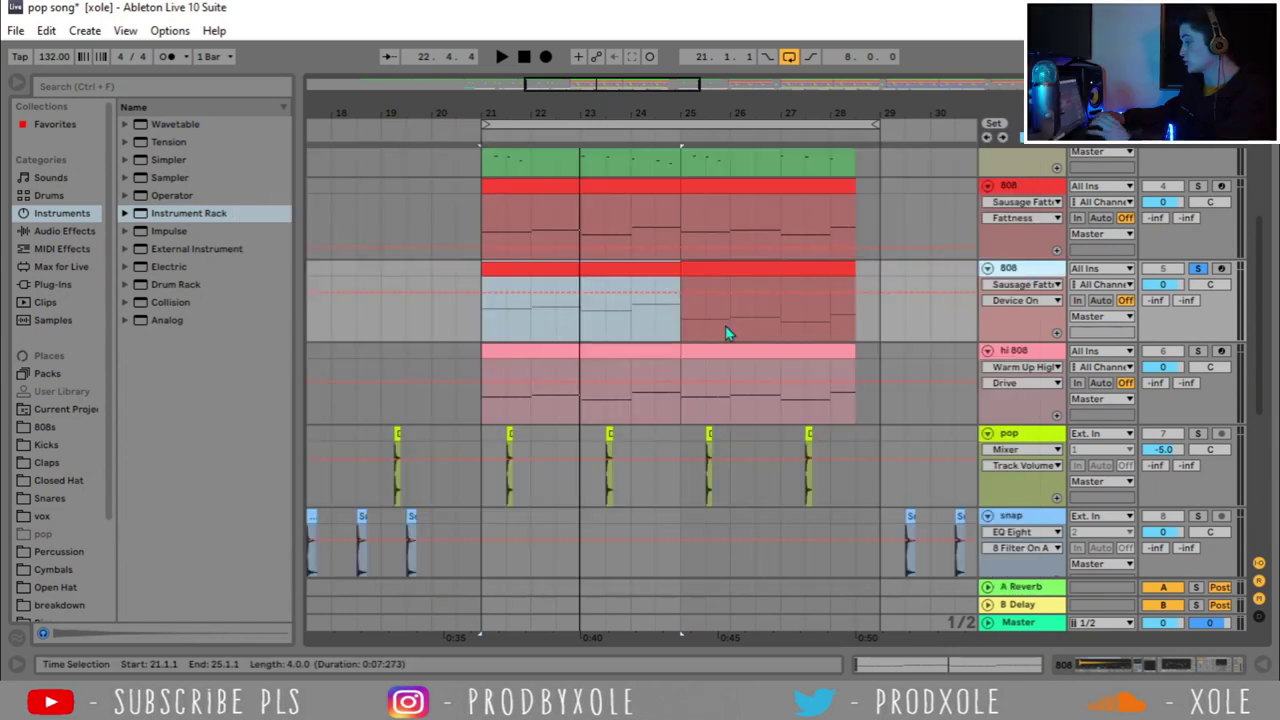
double_click(1043, 272)
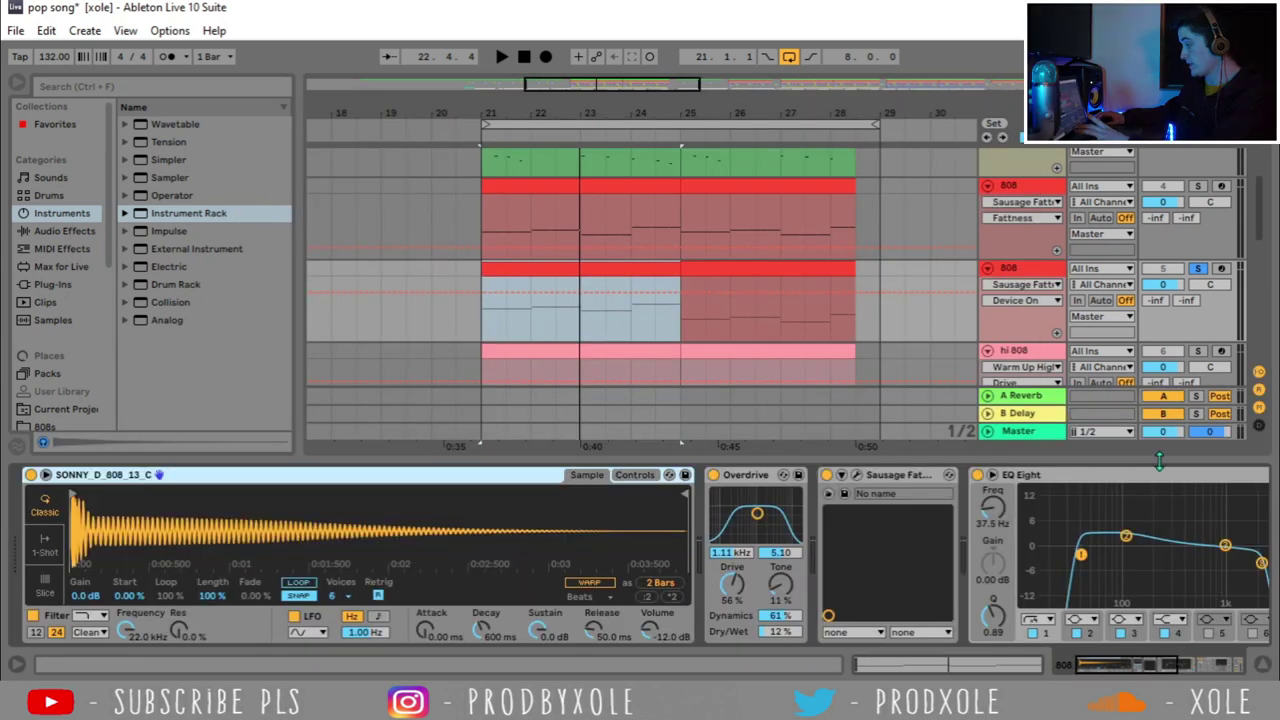
left_click_drag(1110, 673, 1155, 673)
left_click_drag(737, 565, 797, 560)
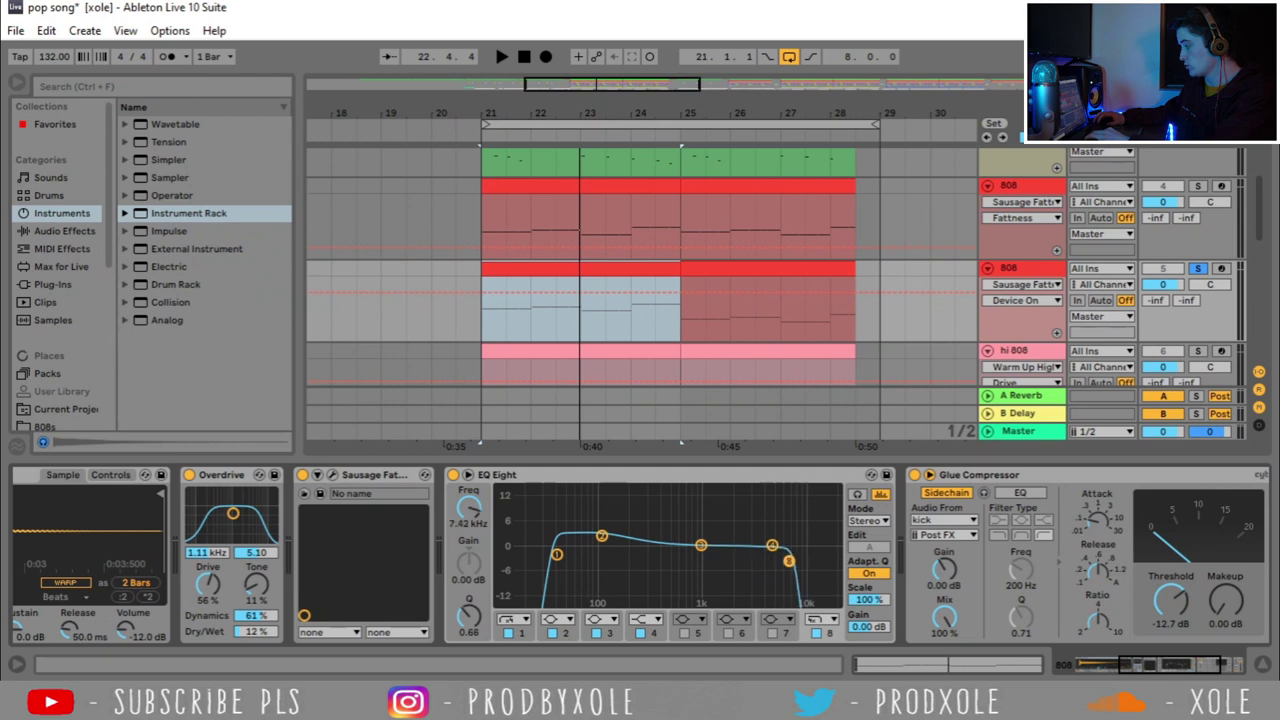
left_click(556, 555)
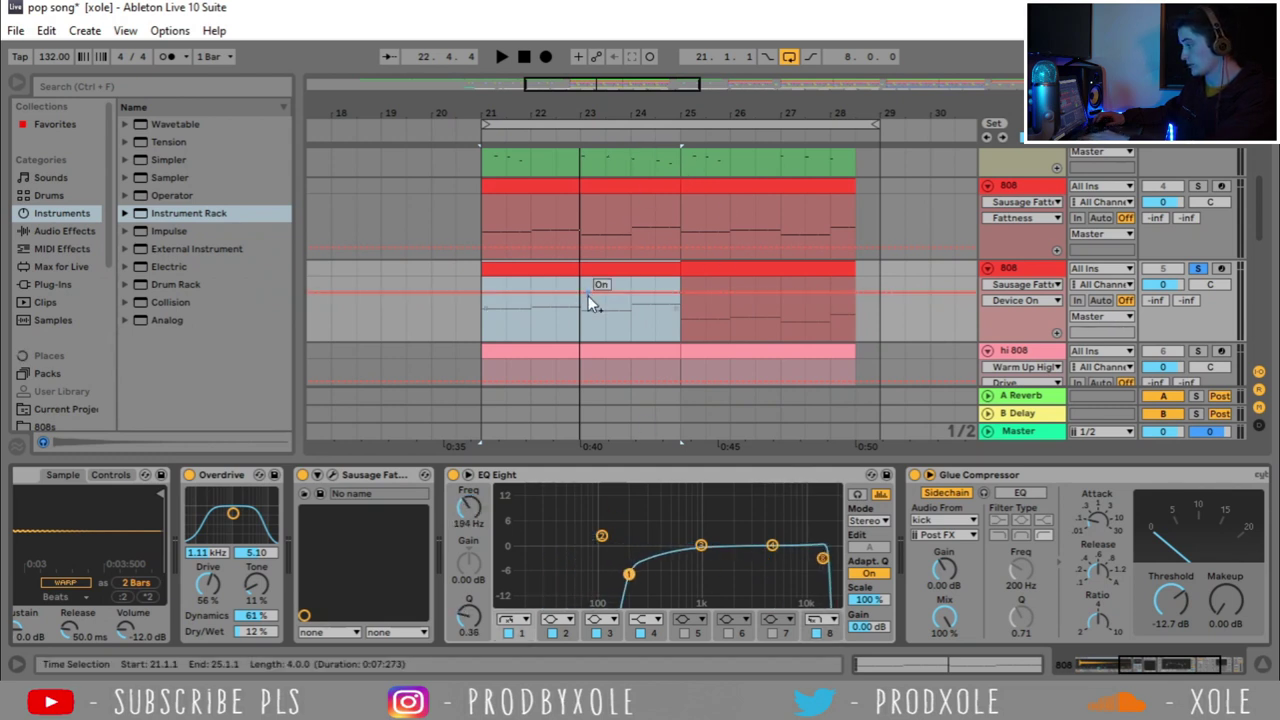
key("space")
left_click_drag(701, 545, 698, 524)
key("space")
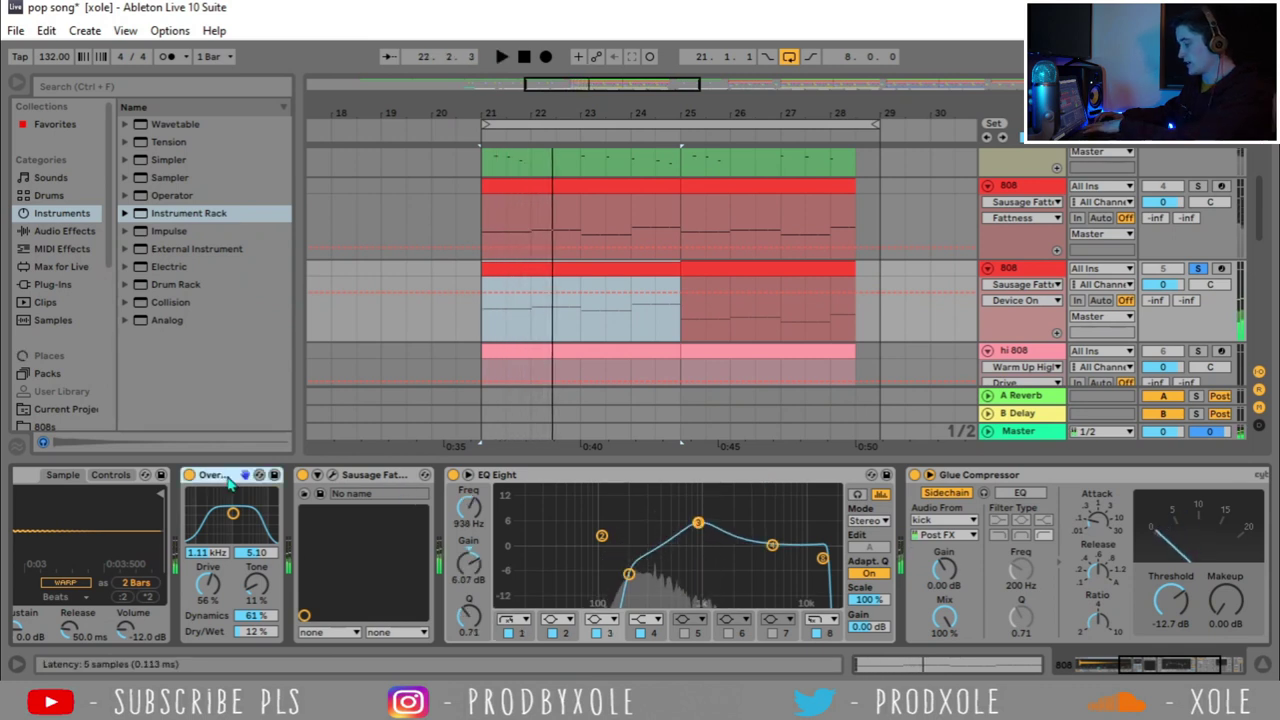
Step: Delete Overdrive and Sausage Fattener, then insert Chorus before the EQ Eight at 37% dry/wet
key("Delete")
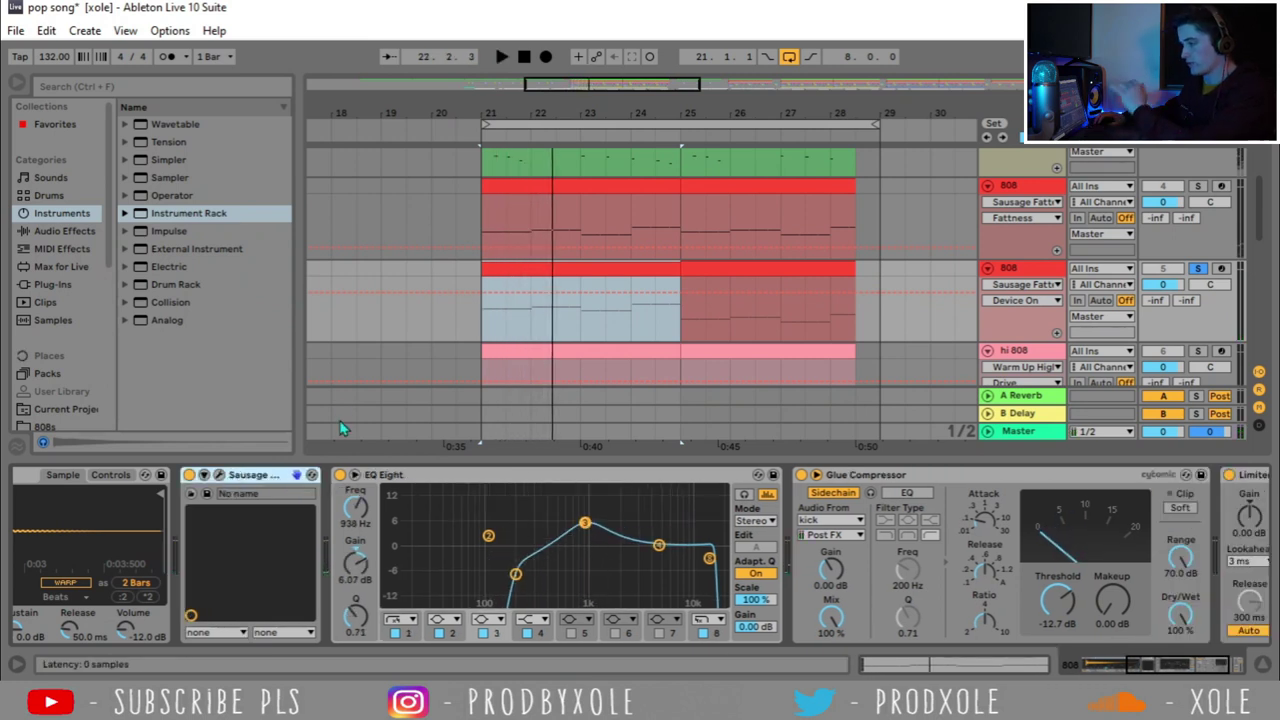
key("Delete")
left_click(66, 232)
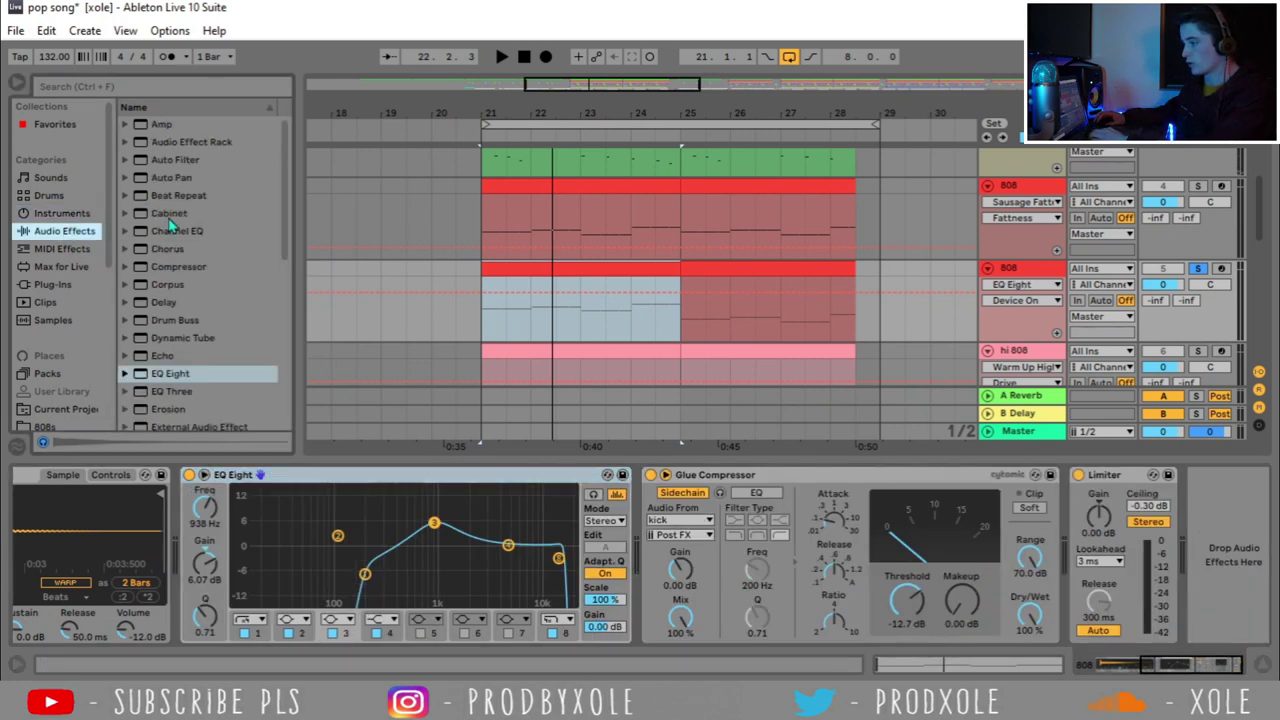
left_click_drag(183, 257, 193, 516)
left_click_drag(268, 632, 352, 622)
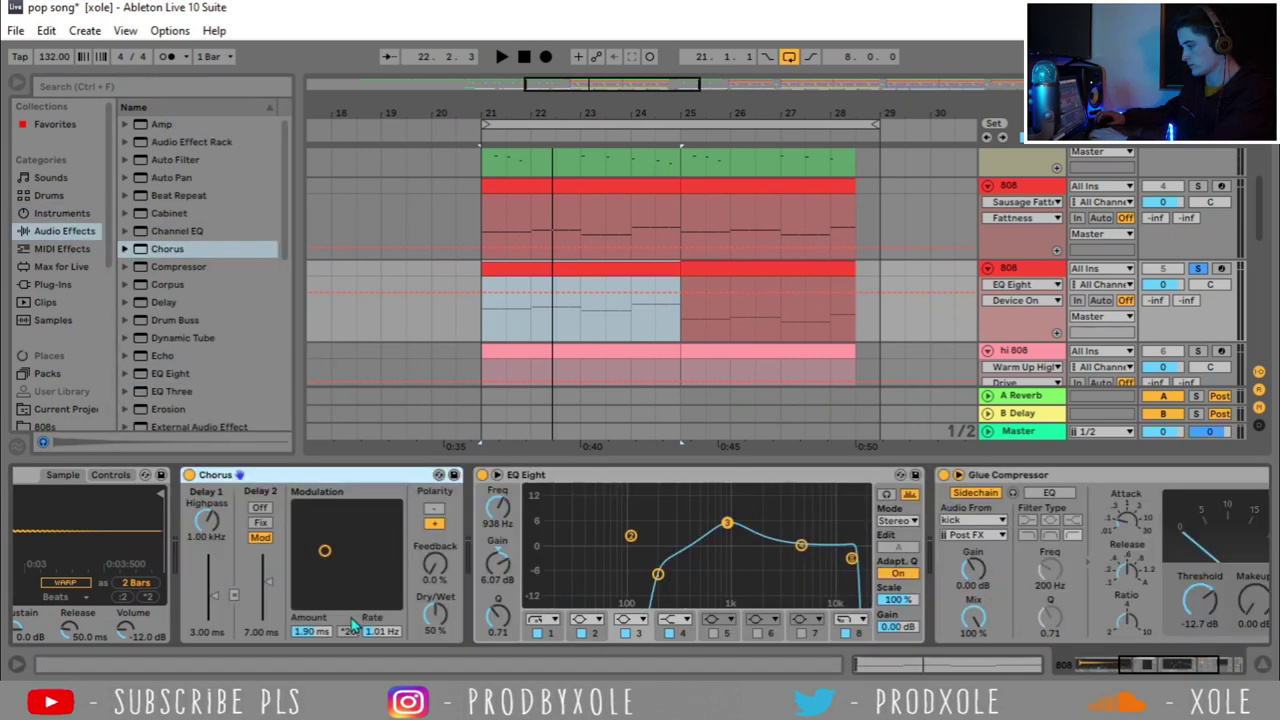
key("space")
left_click_drag(435, 613, 437, 623)
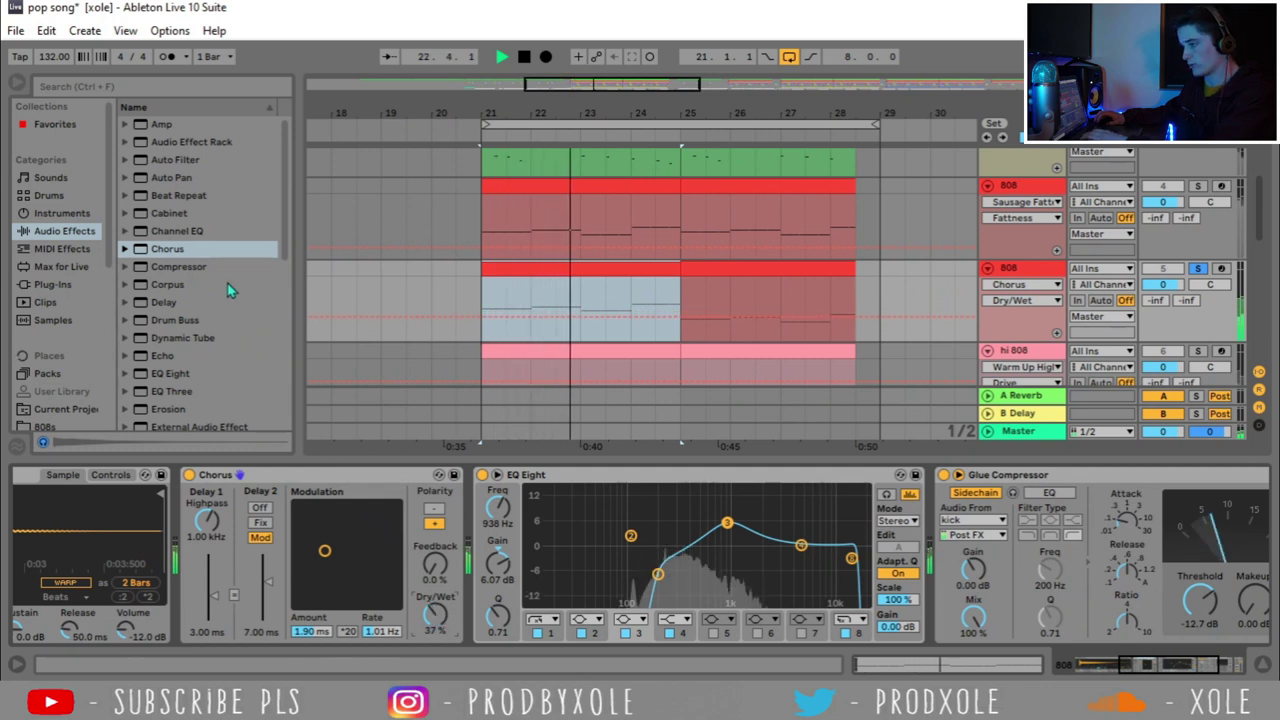
key("space")
Step: Add Overdrive at the start of the chain and play the section
scroll(200, 338, "down", 5)
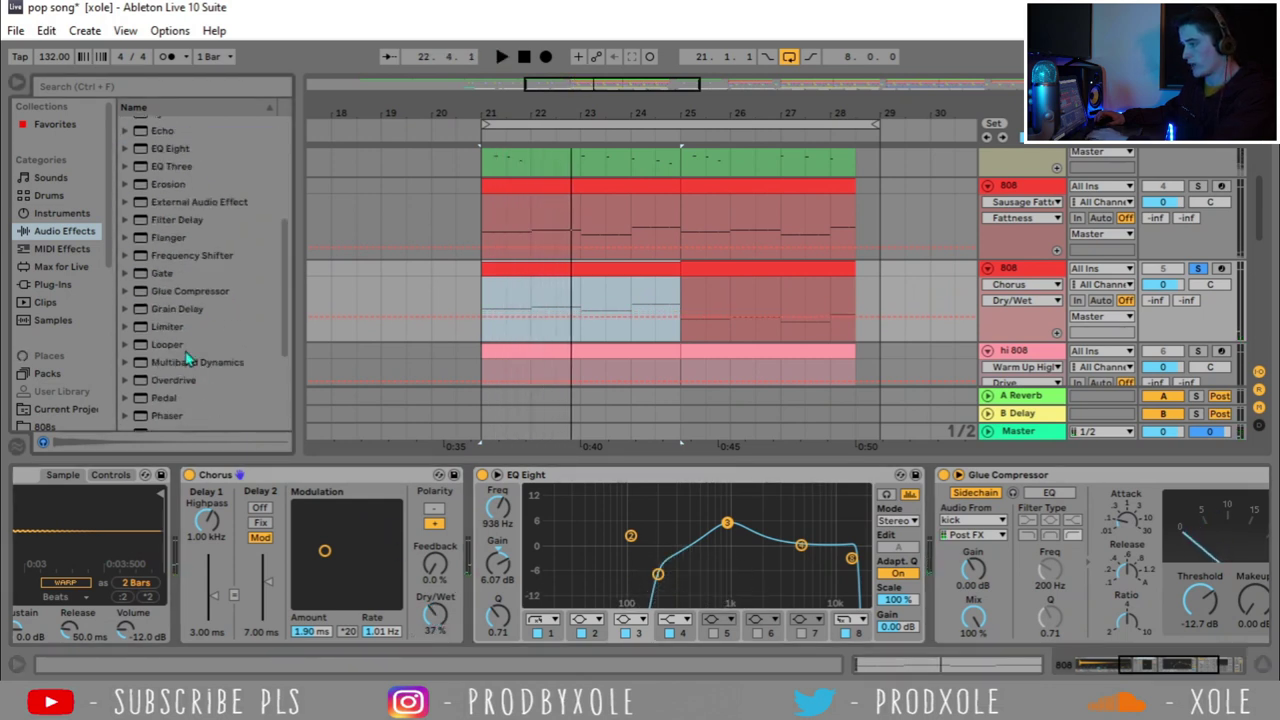
scroll(187, 281, "down", 3)
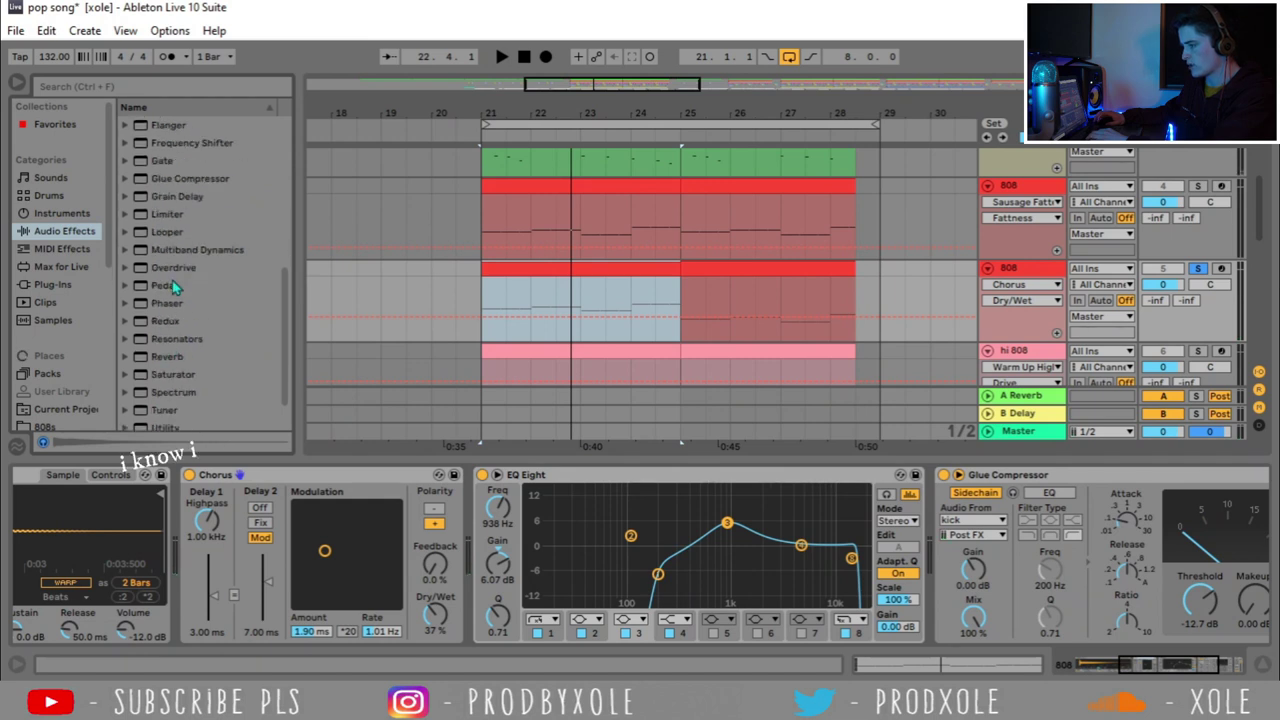
left_click_drag(177, 268, 190, 513)
left_click_drag(203, 617, 205, 615)
key("space")
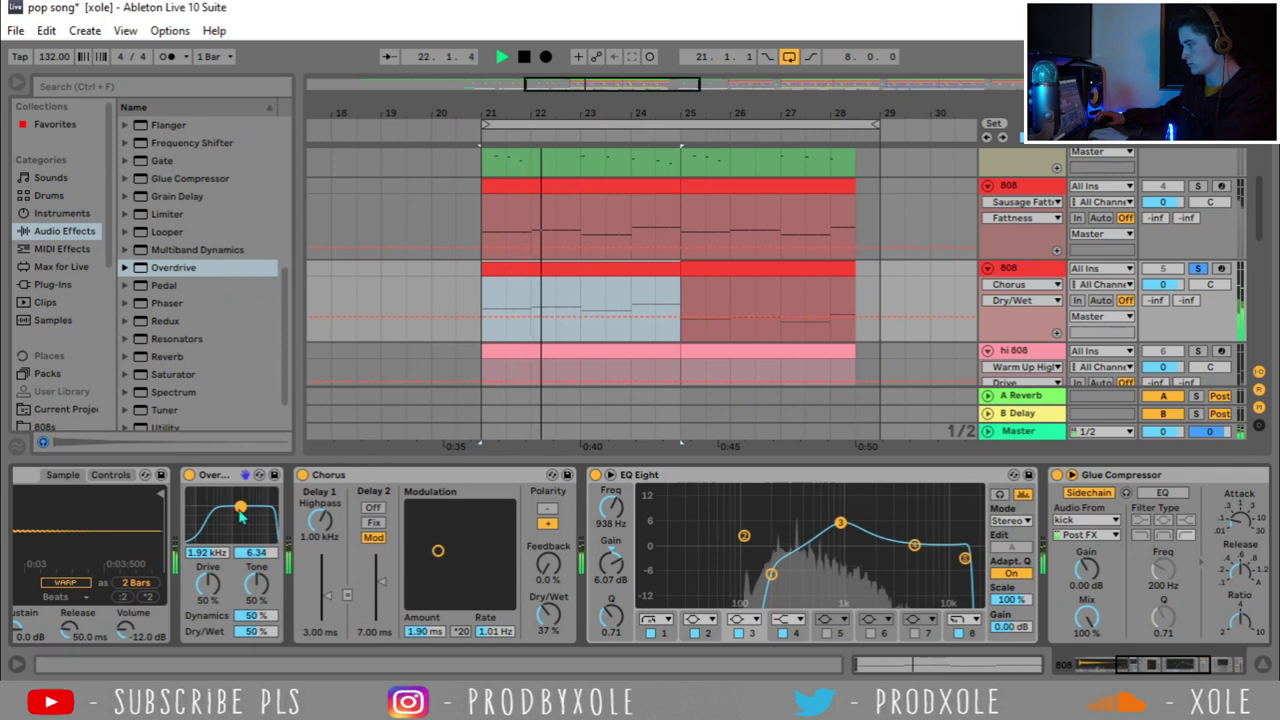
Step: Solo the original 808, play both 808 clips together from bar 21, then delete the duplicate 808 track
key("s")
key("space")
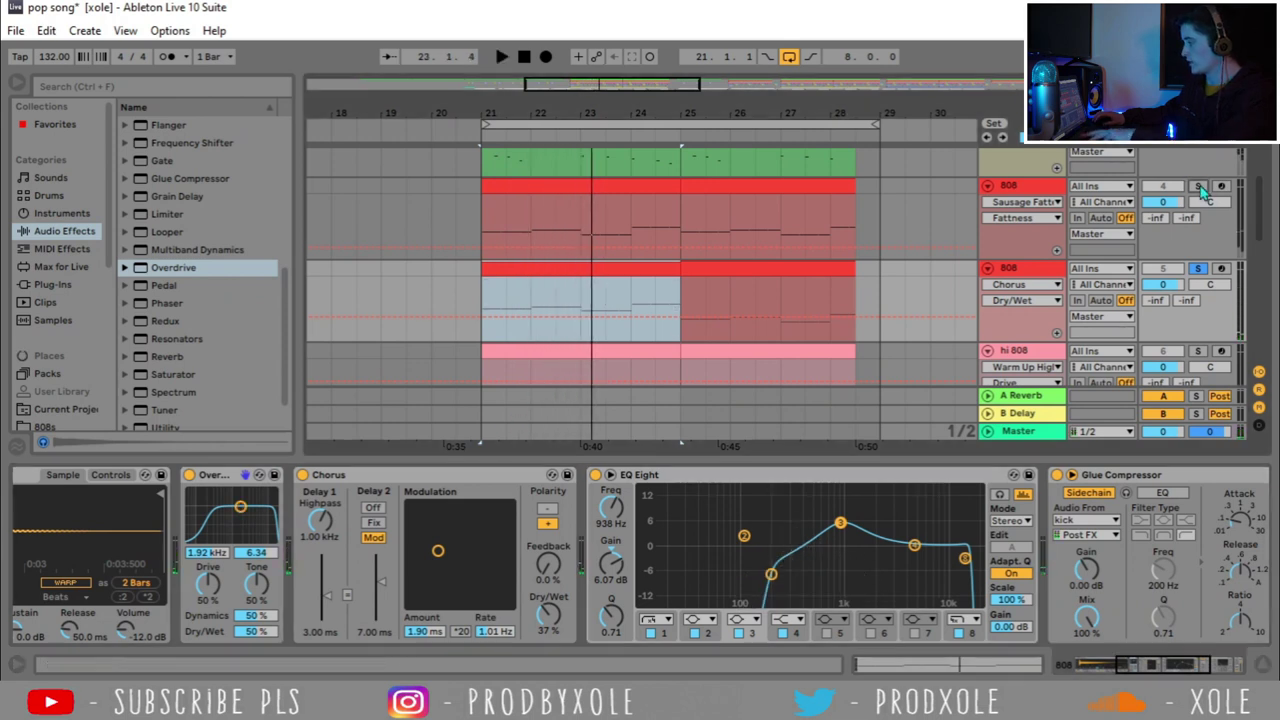
left_click(585, 190)
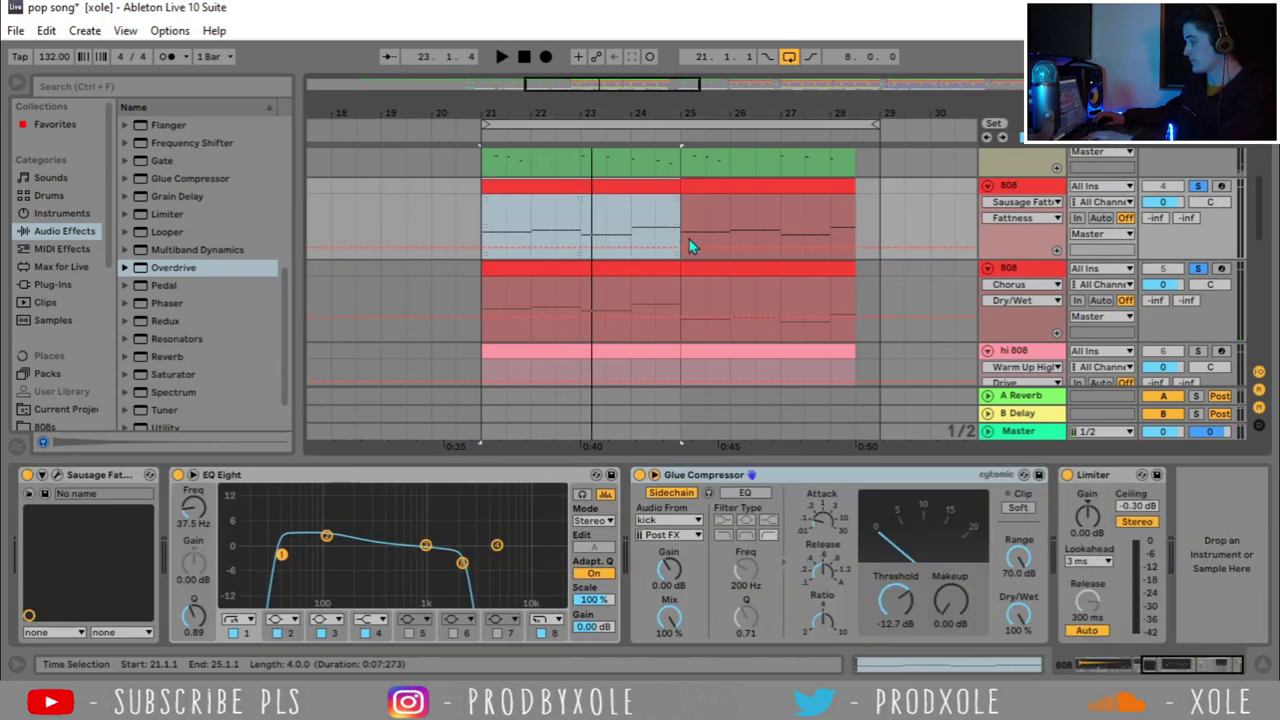
left_click(617, 267, "shift")
key("space")
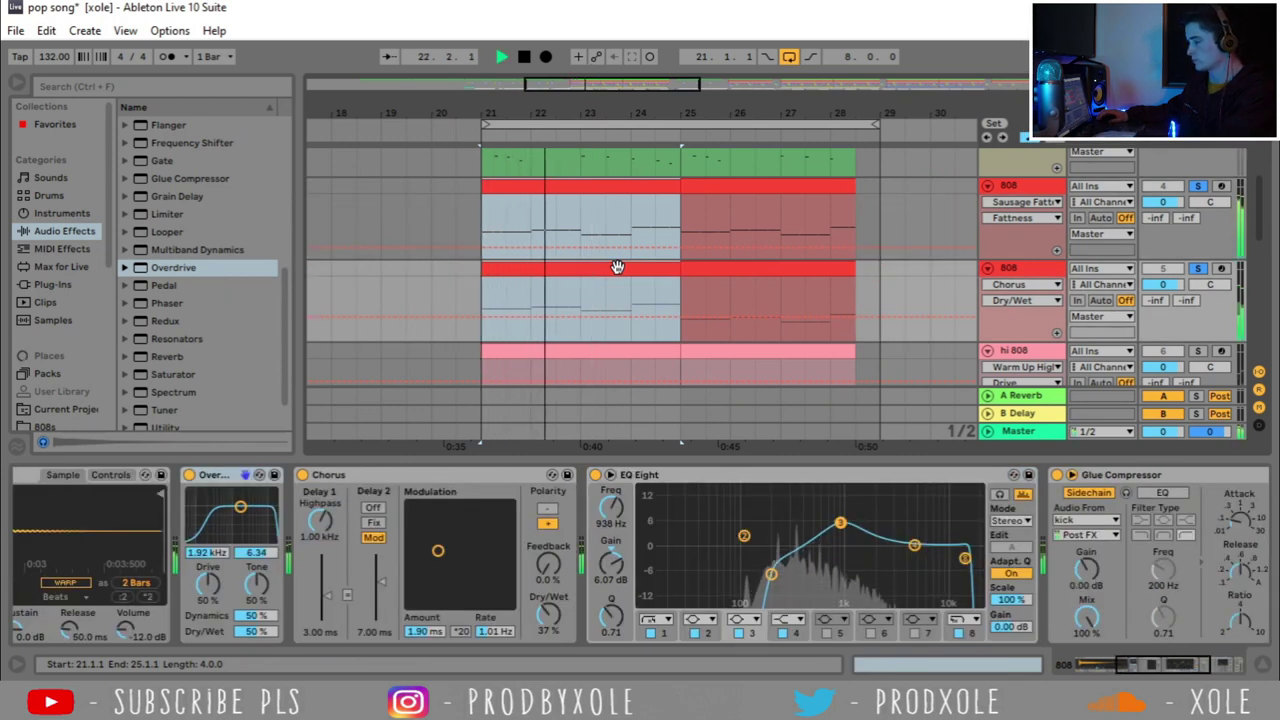
key("space")
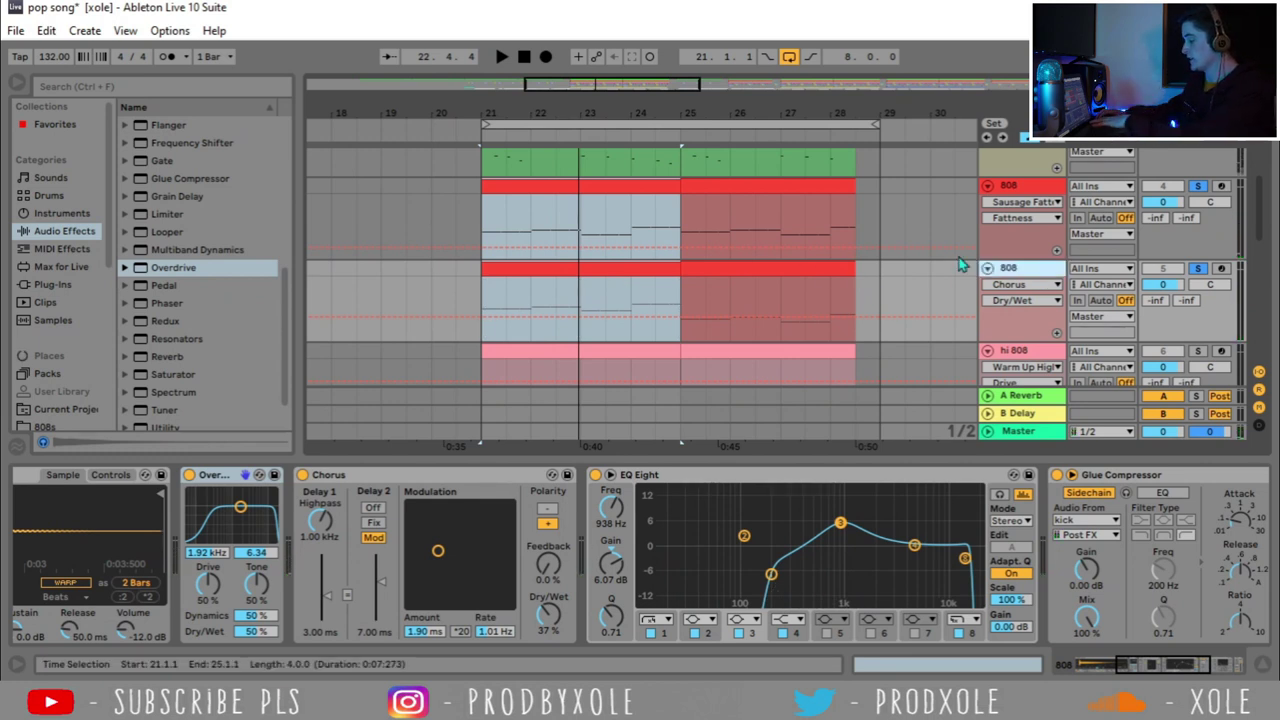
key("Delete")
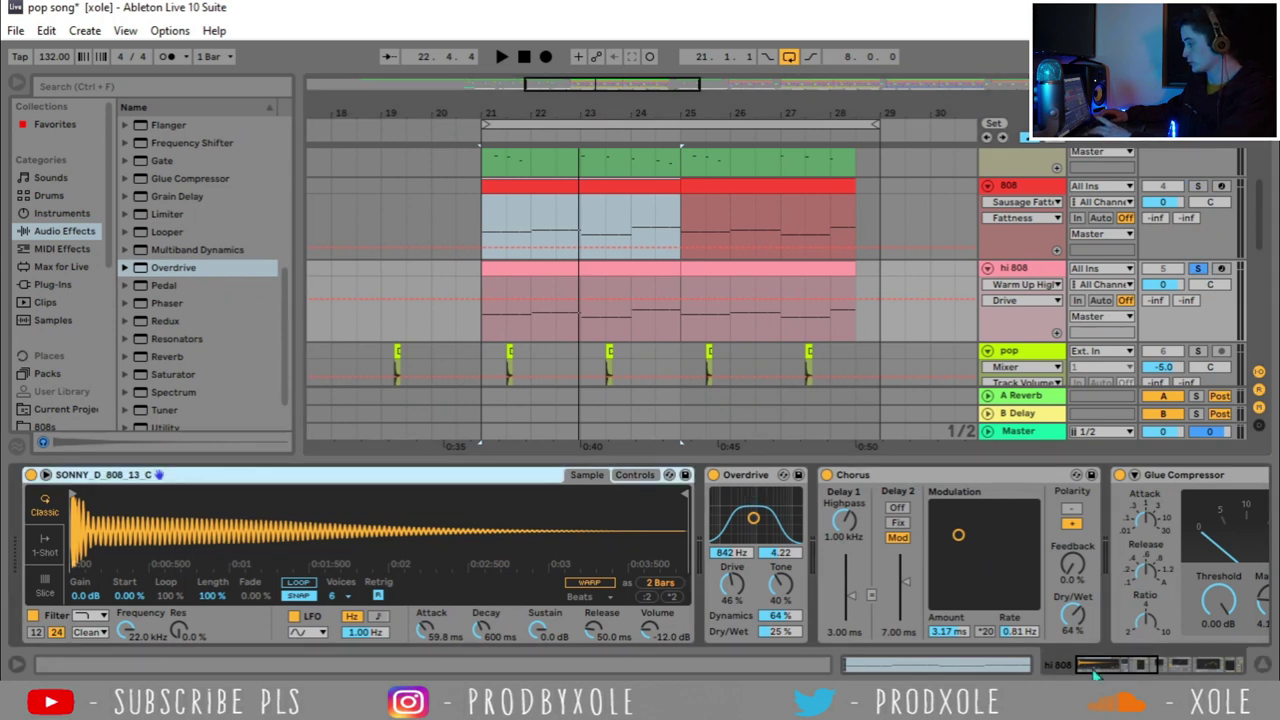
Step: Scroll the hi 808 device chain right to reveal Warm Up Highs, EQ Eight, SideWidener and Limiter
left_click_drag(1097, 675, 1152, 663)
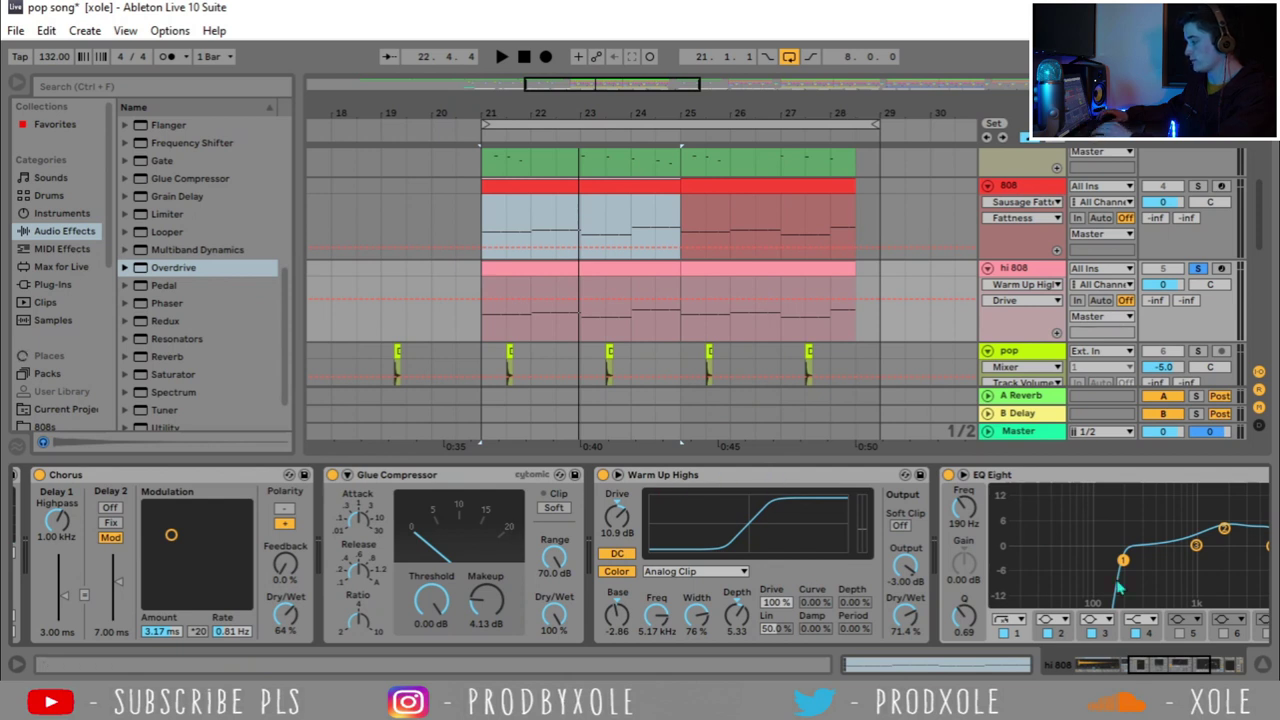
scroll(1100, 600, "right", 5)
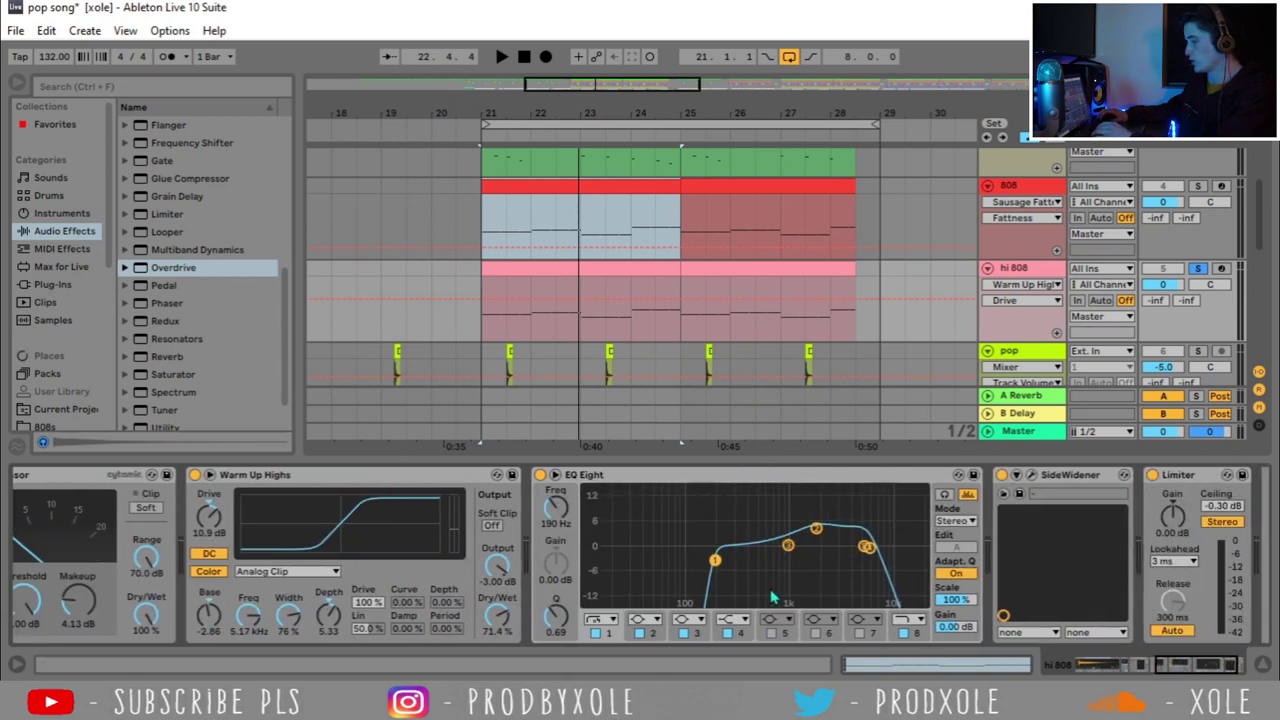
left_click_drag(1168, 678, 1232, 679)
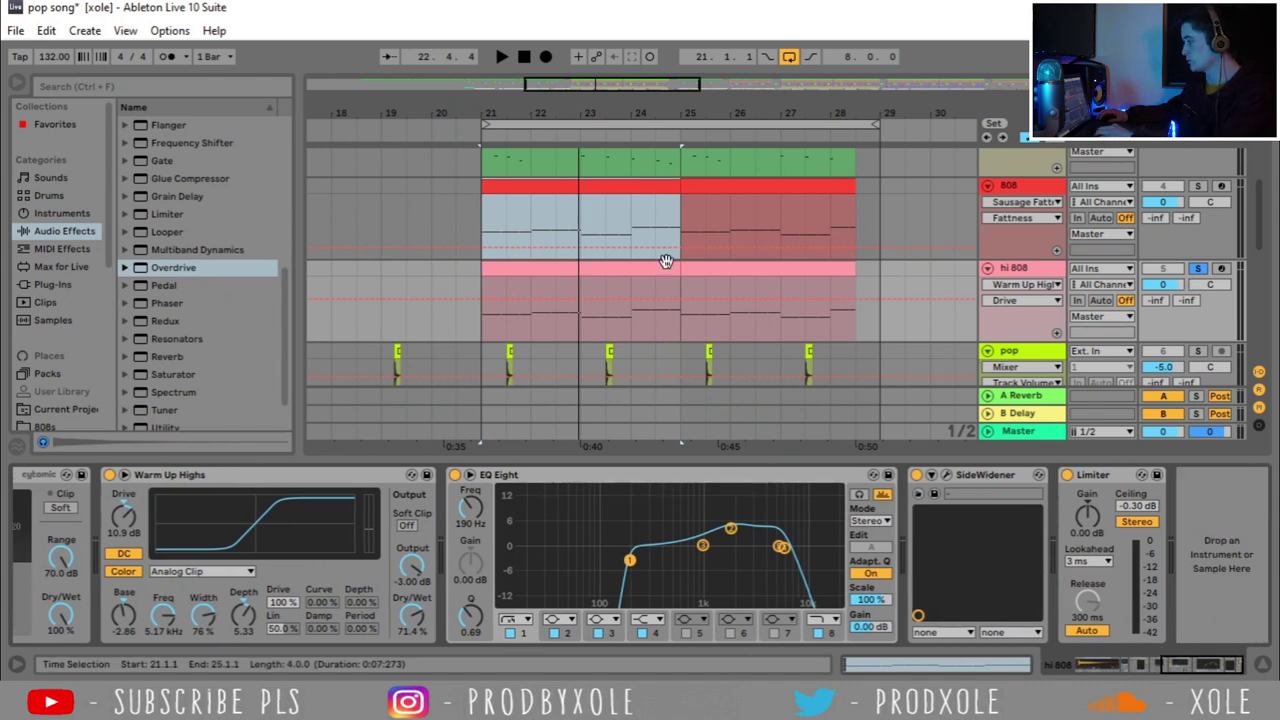
Step: Move the bar 21–25 selection down to hi 808 and audition it
key("Down")
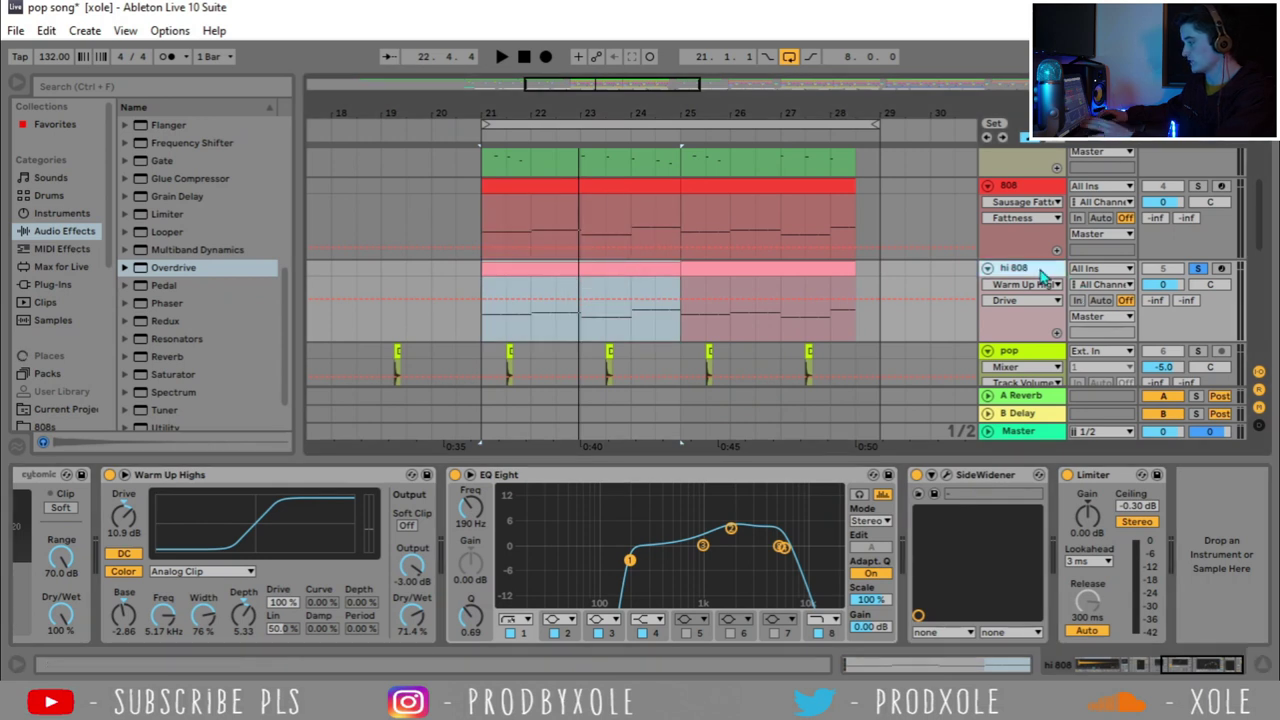
key("space")
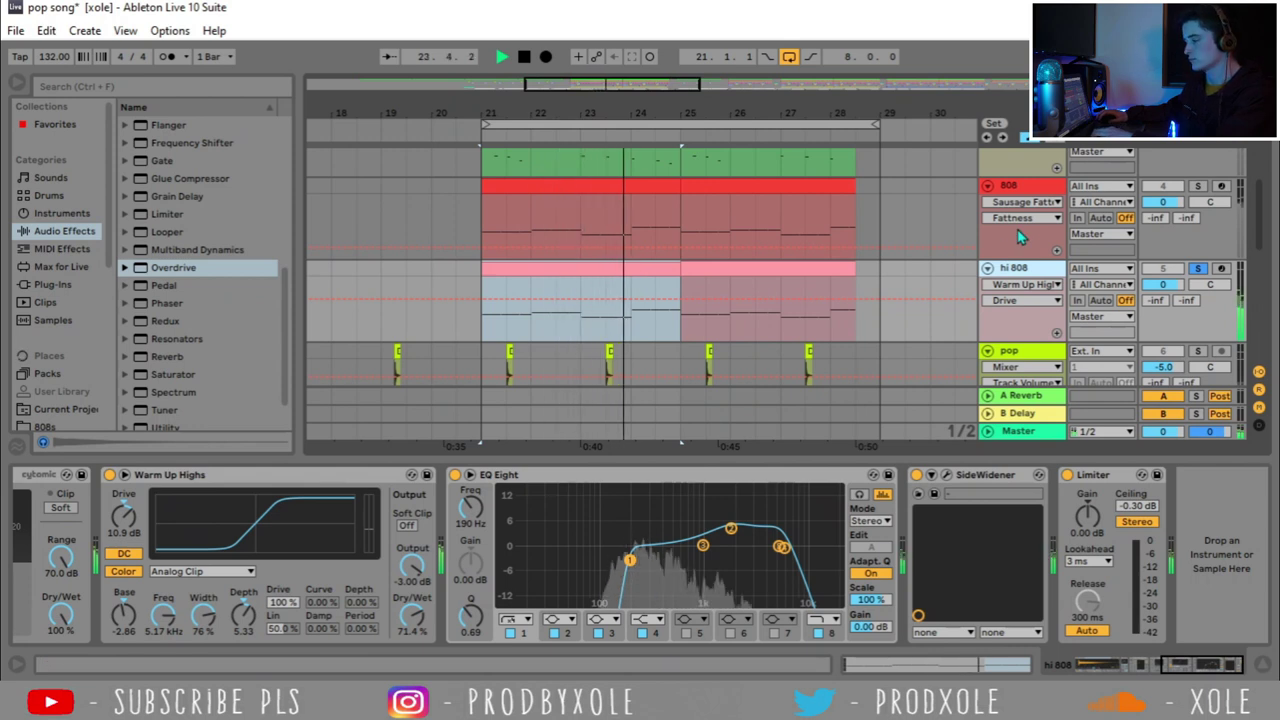
key("space")
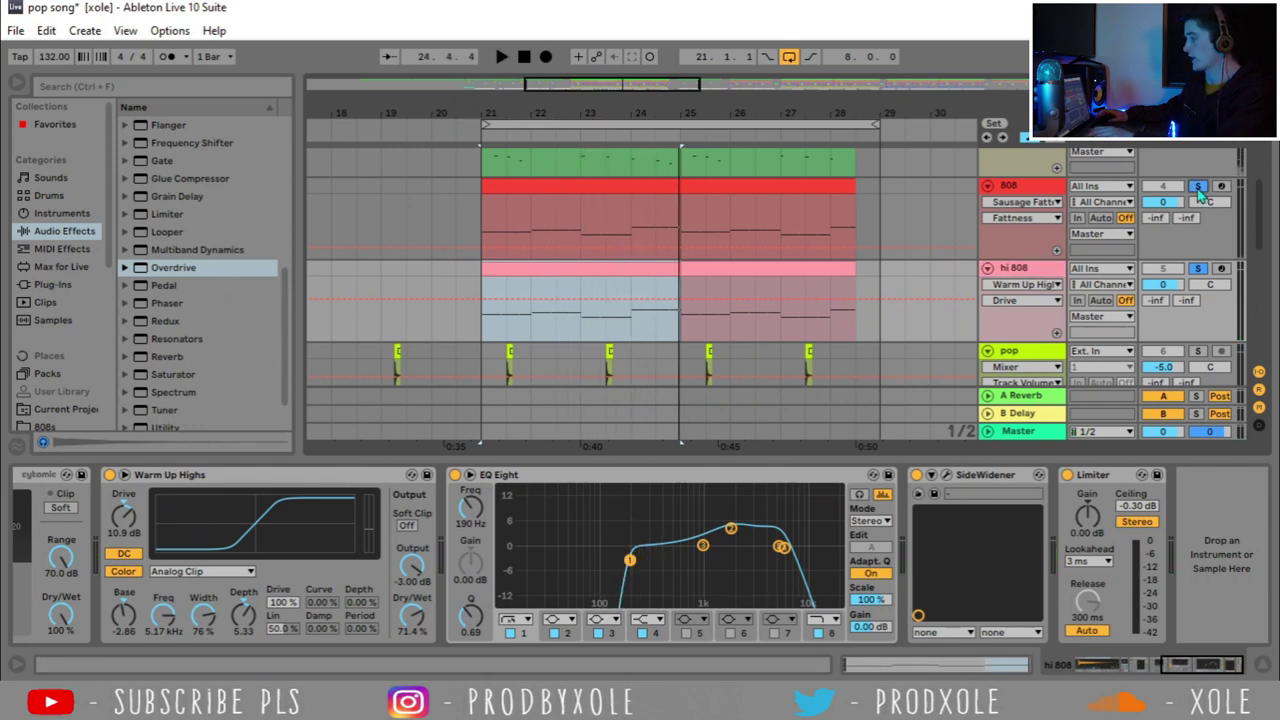
Step: Replay the 808 clip from bar 21 alongside the clear icon and bright mari tracks
scroll(1199, 192, "down", 4)
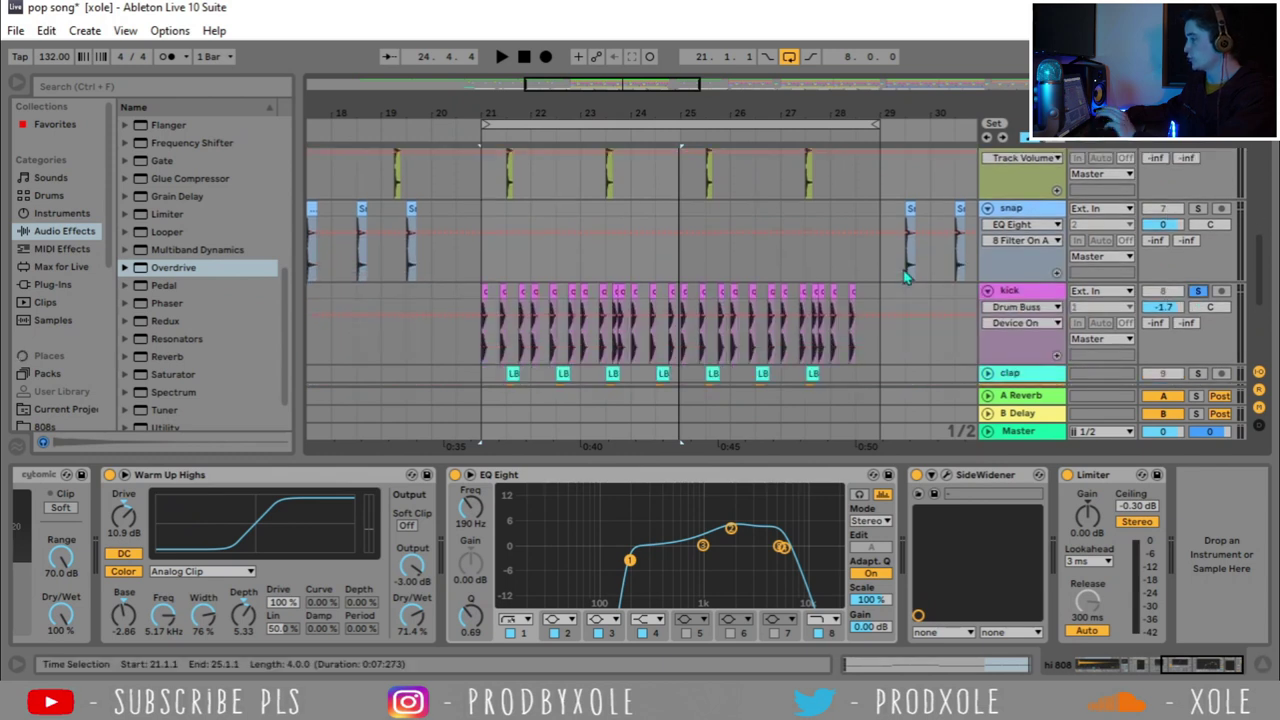
scroll(821, 267, "up", 5)
left_click(576, 259)
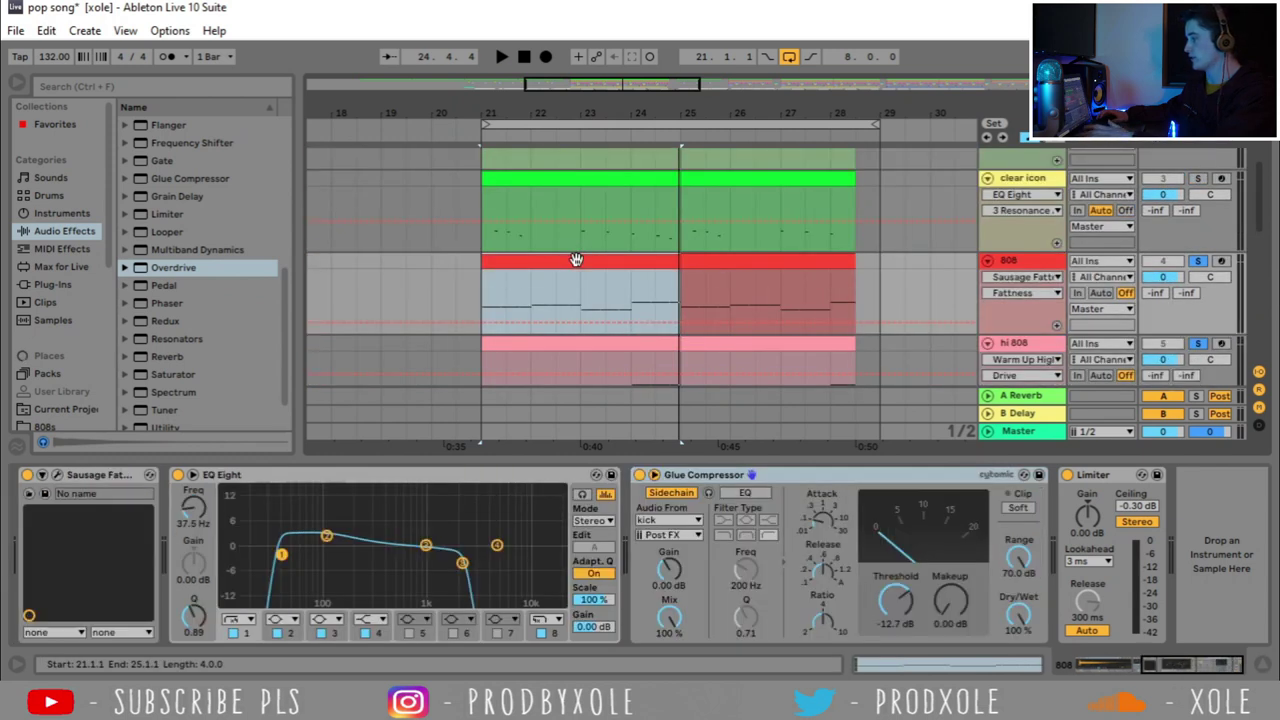
key("space")
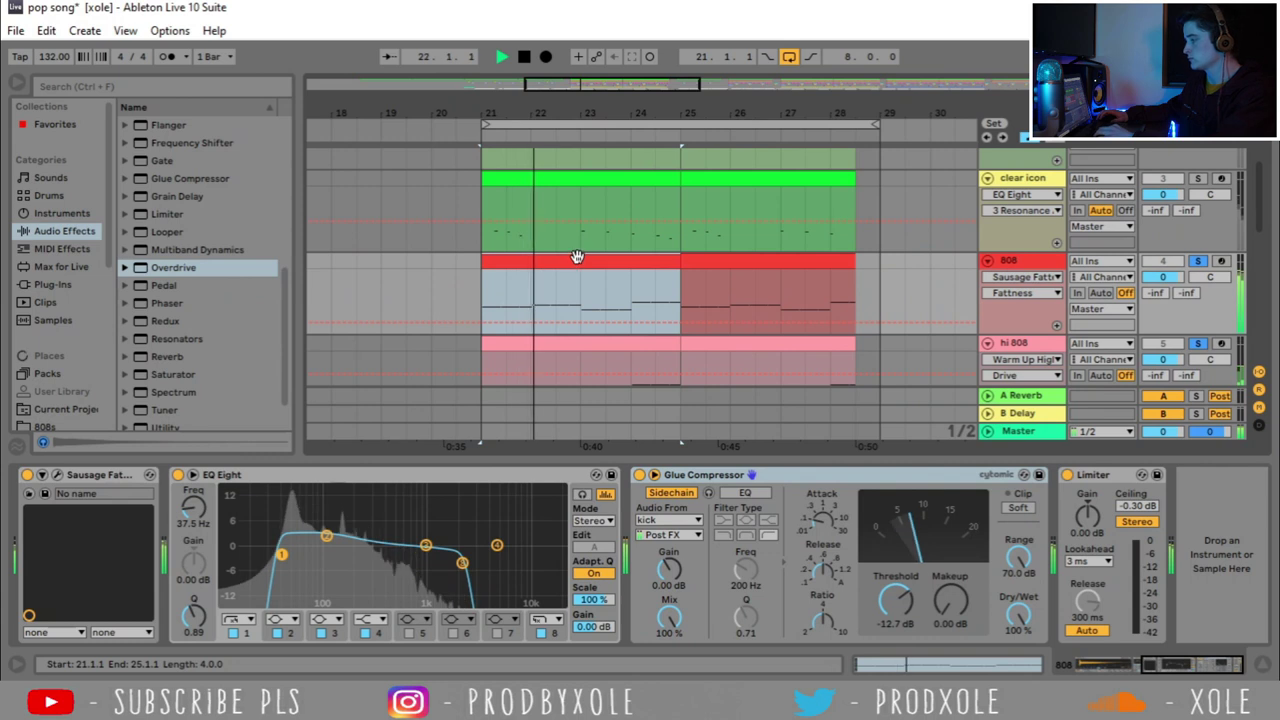
scroll(584, 285, "down", 2)
scroll(584, 285, "up", 5)
scroll(584, 285, "down", 2)
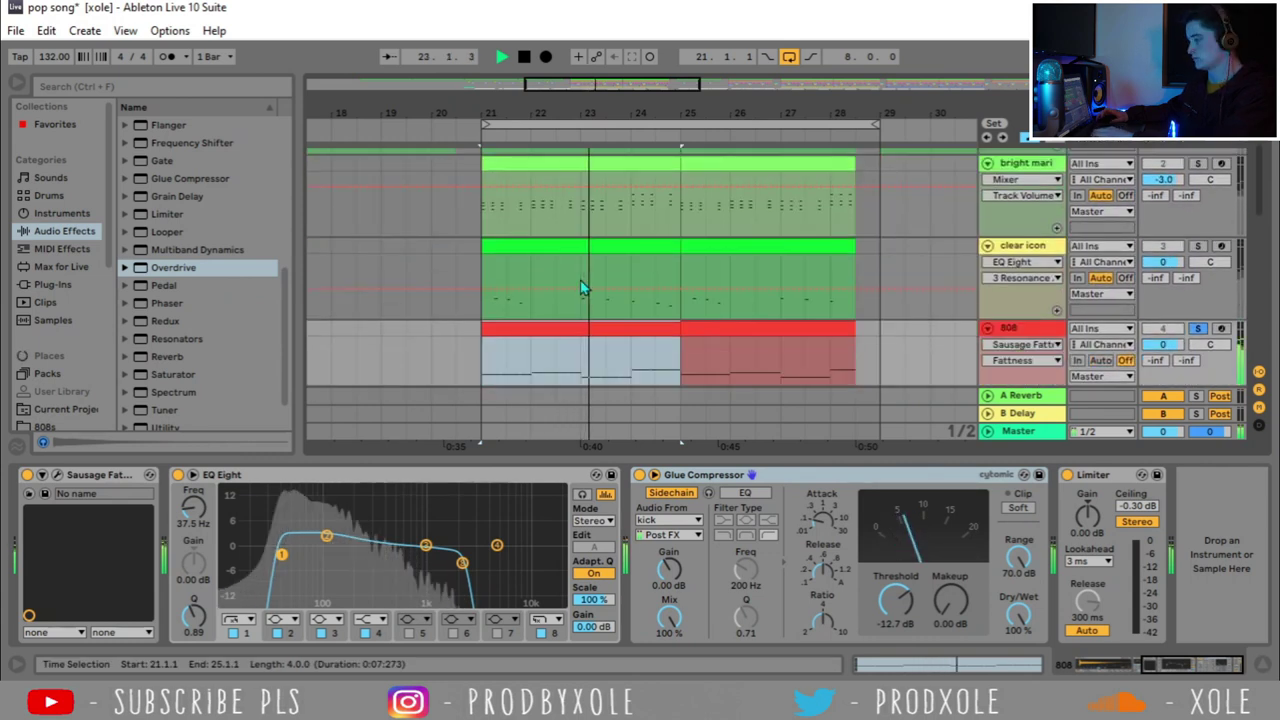
scroll(1181, 307, "down", 2)
scroll(1181, 307, "up", 4)
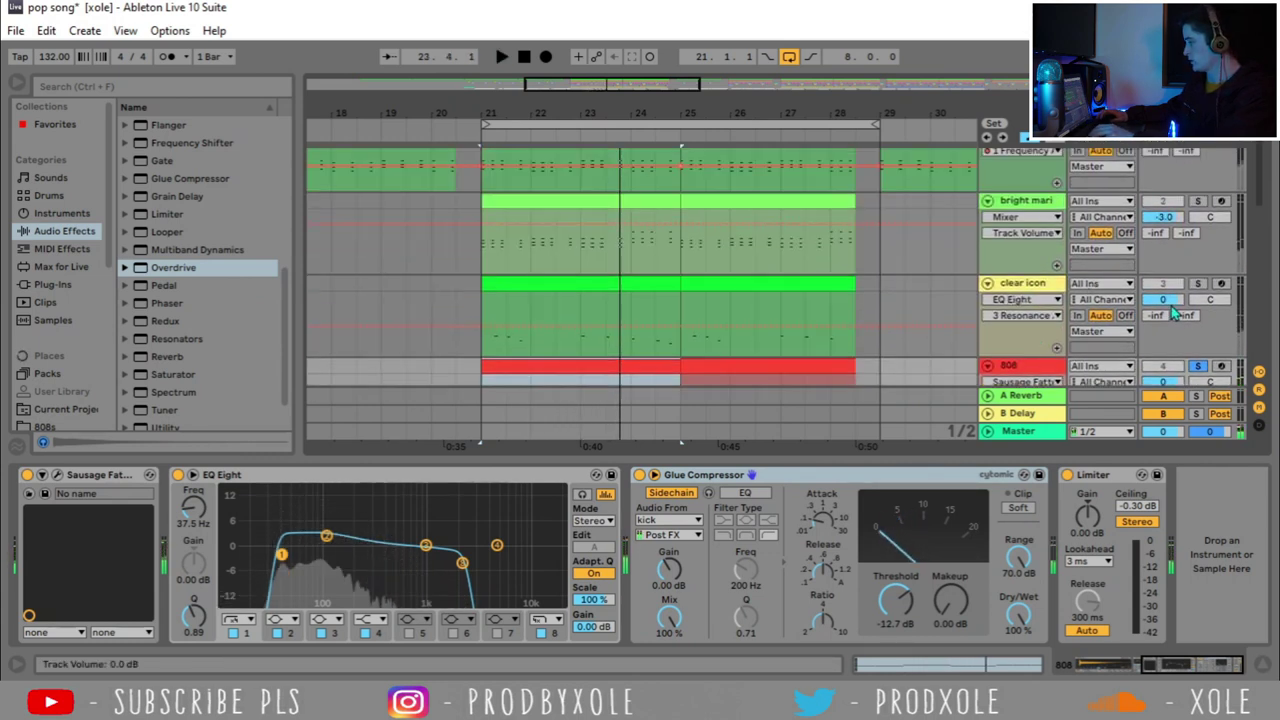
Step: Set the playback start point at bar 21 on the pop track
scroll(1199, 284, "up", 1)
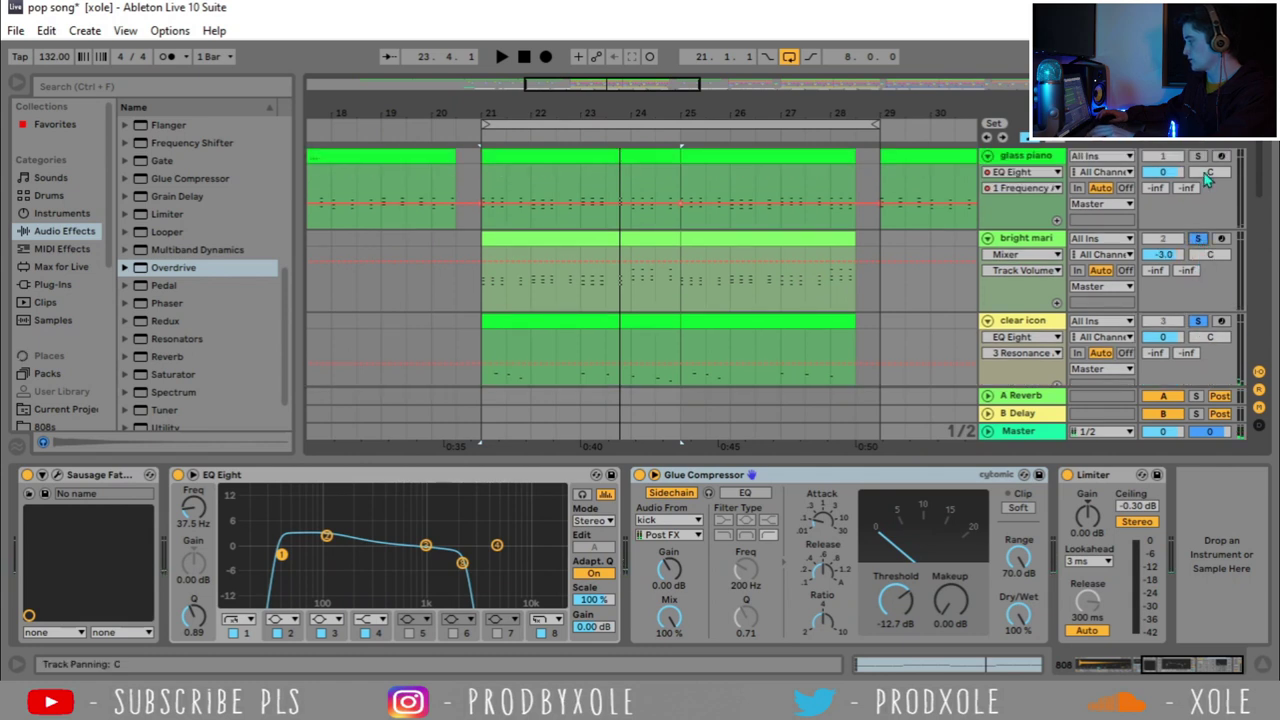
scroll(1097, 244, "down", 8)
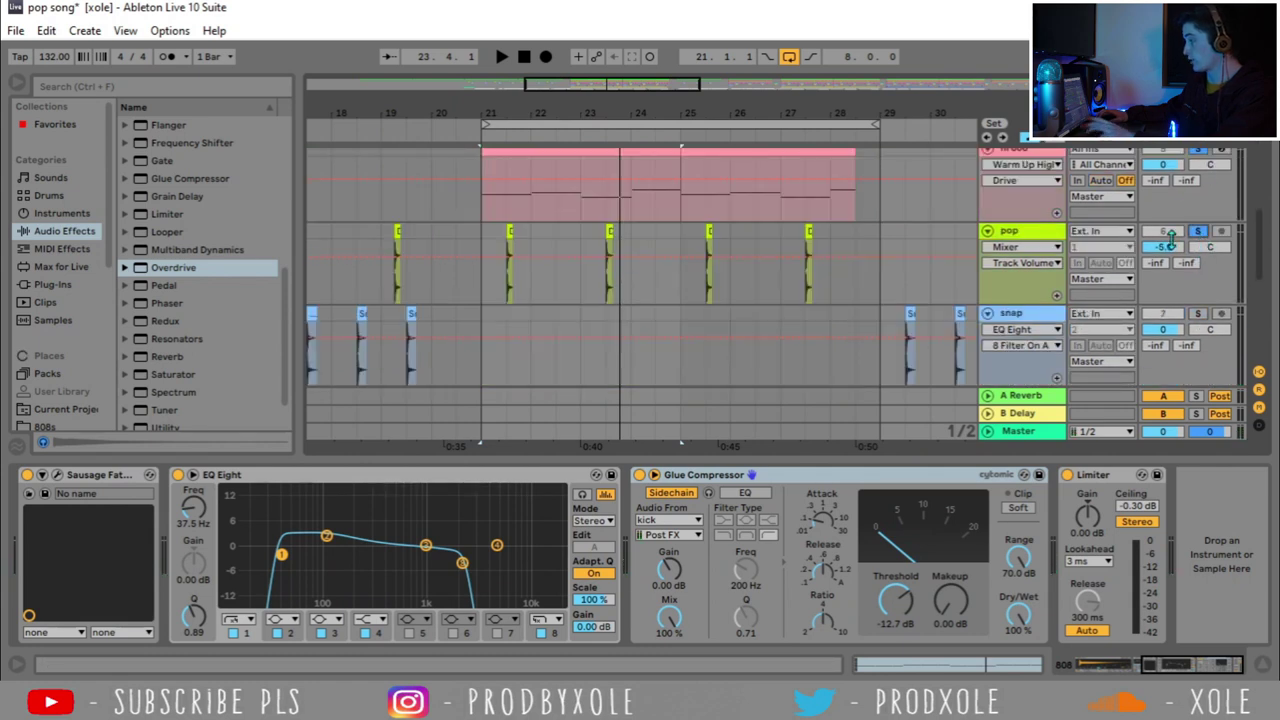
left_click(480, 238)
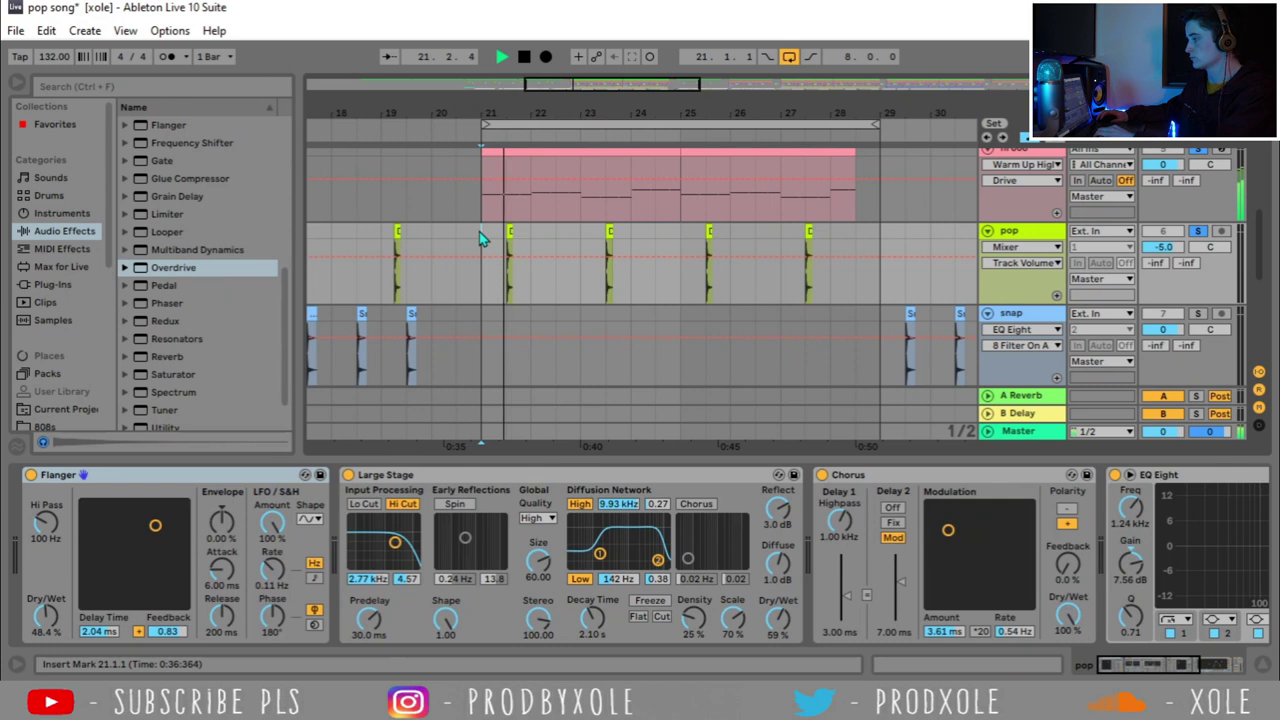
scroll(477, 238, "down", 8)
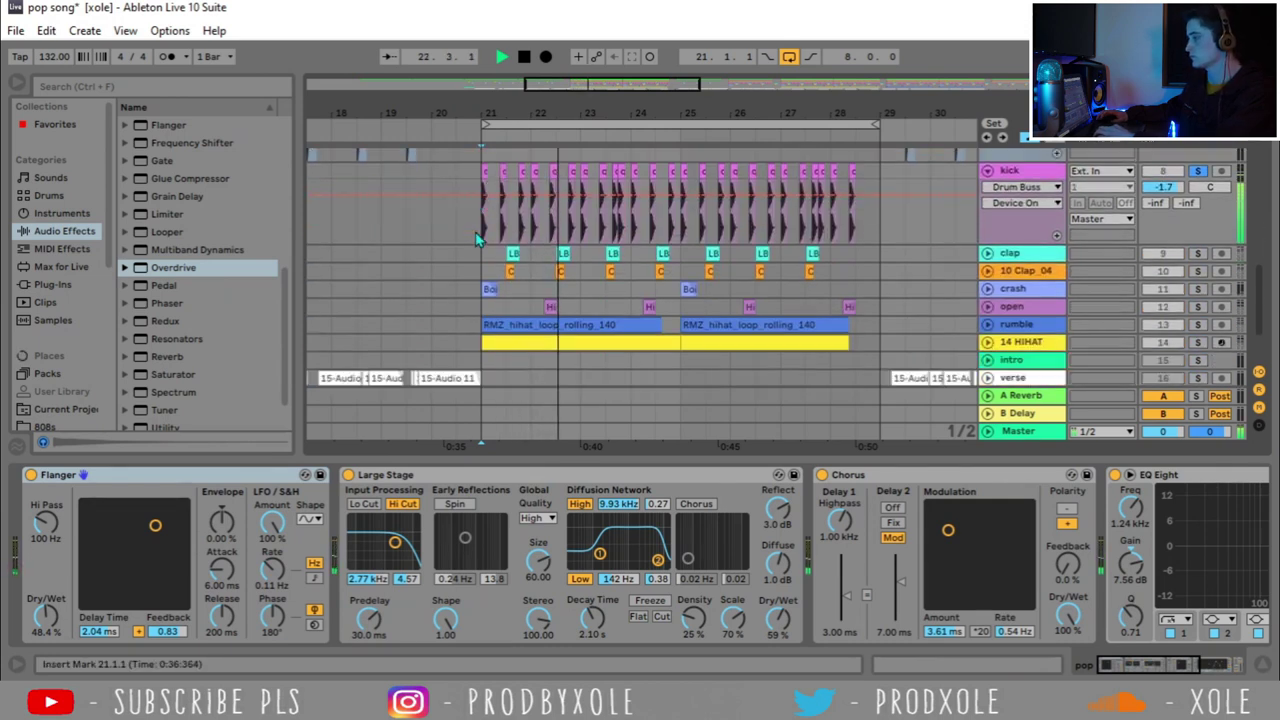
scroll(1100, 248, "up", 2)
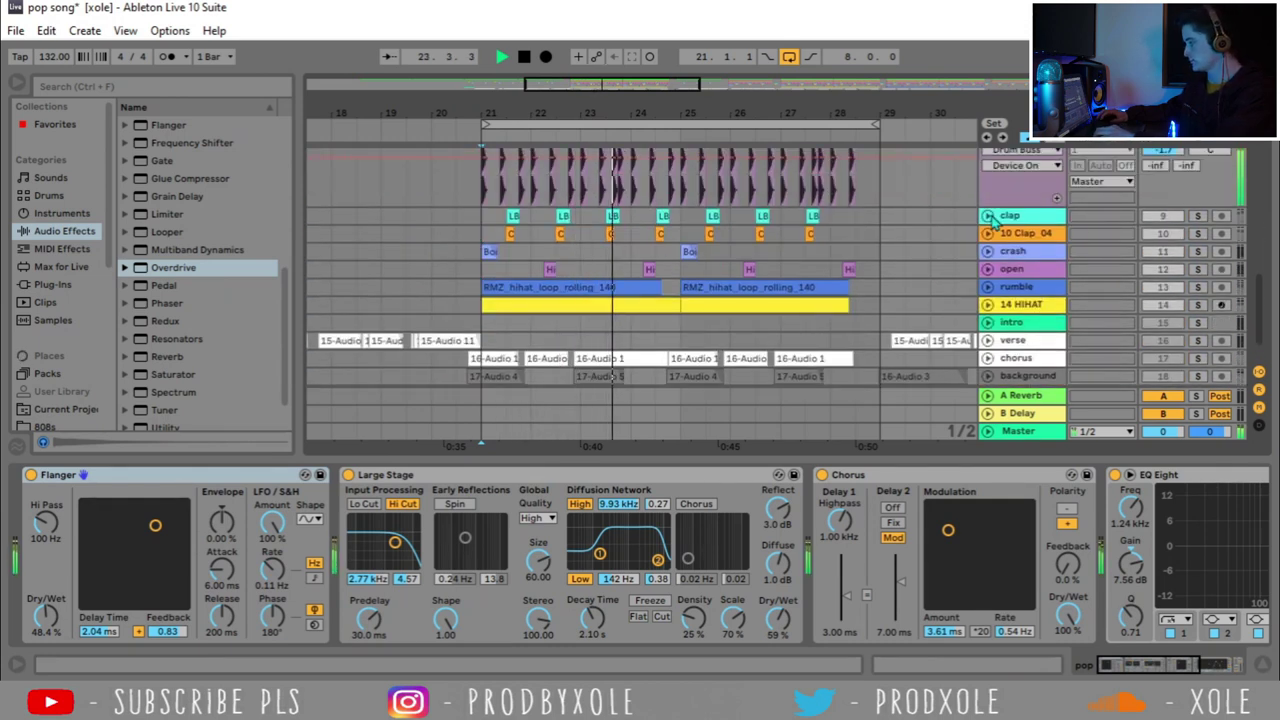
Step: Solo clap and 10 Clap_04 while viewing the clap and crash effect chains
left_click(1037, 218)
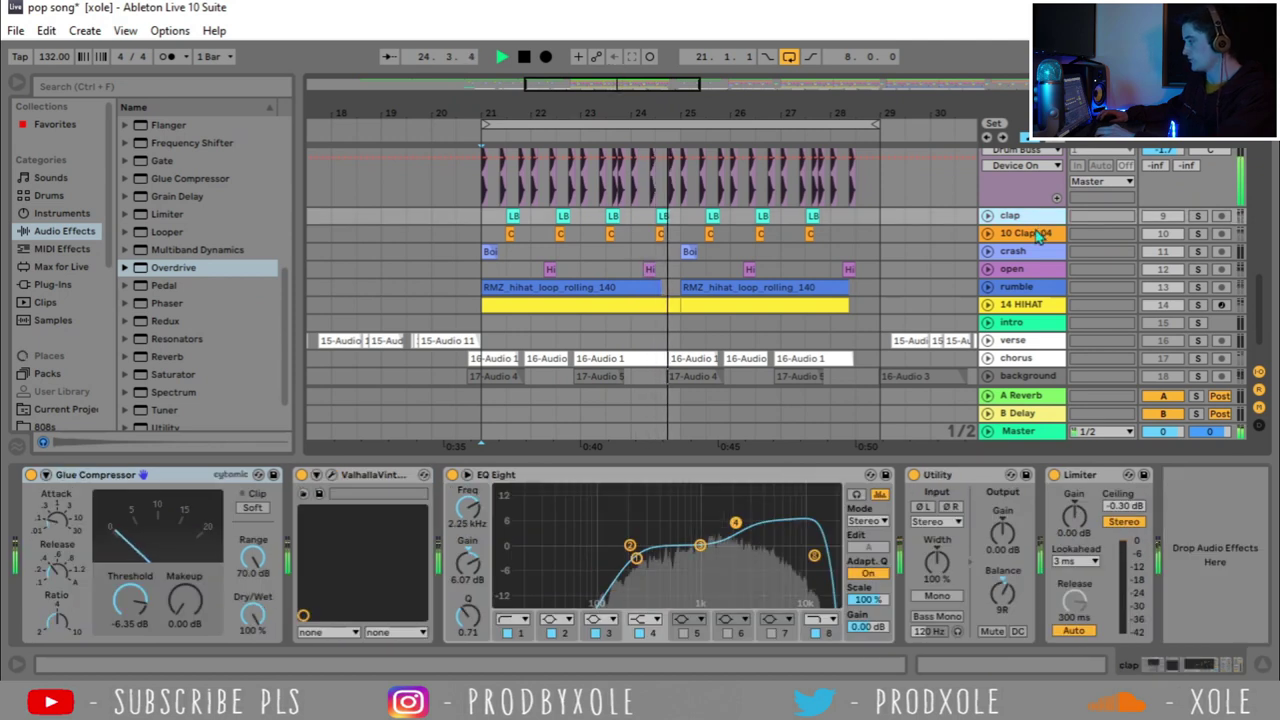
left_click(1198, 216)
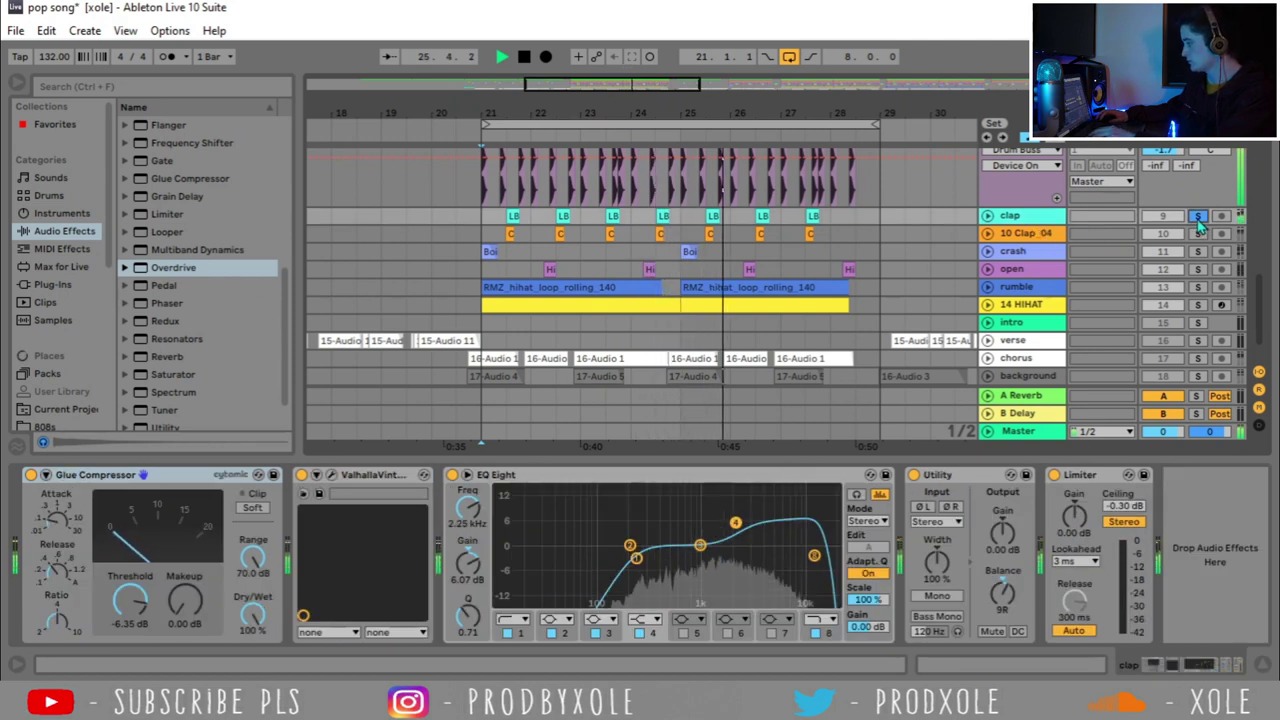
left_click(1198, 233, "ctrl")
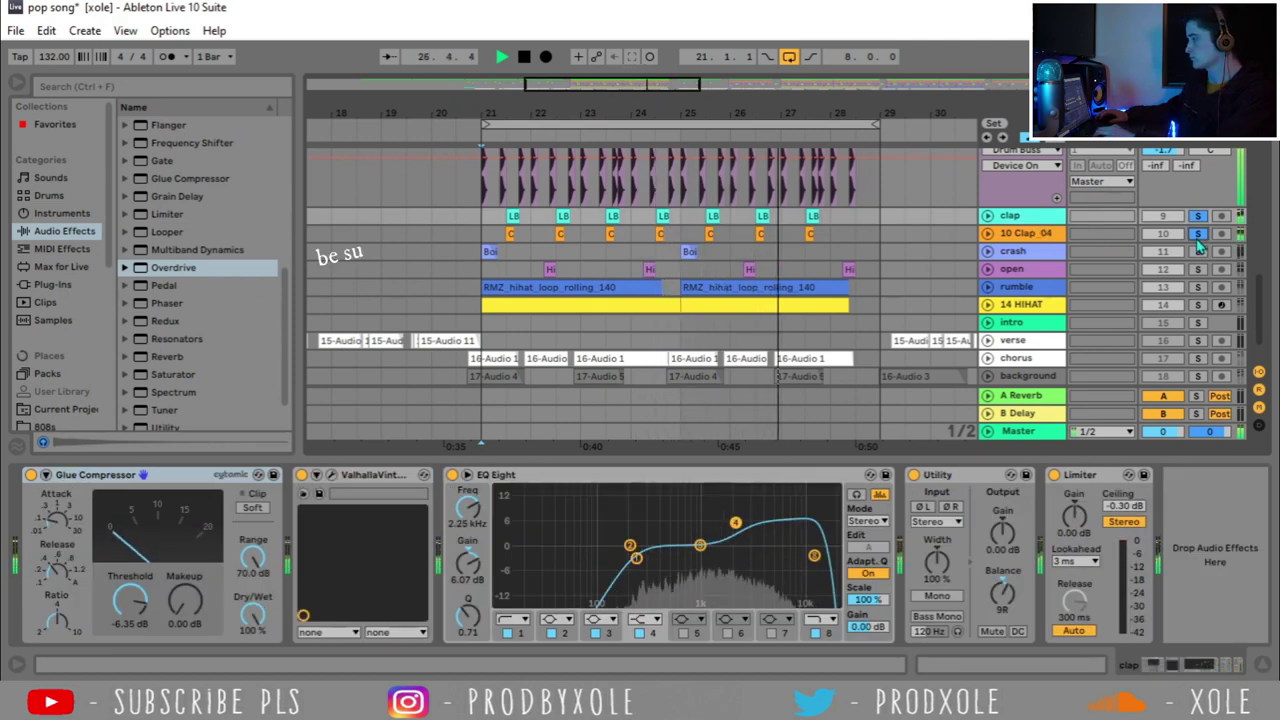
left_click(1016, 254)
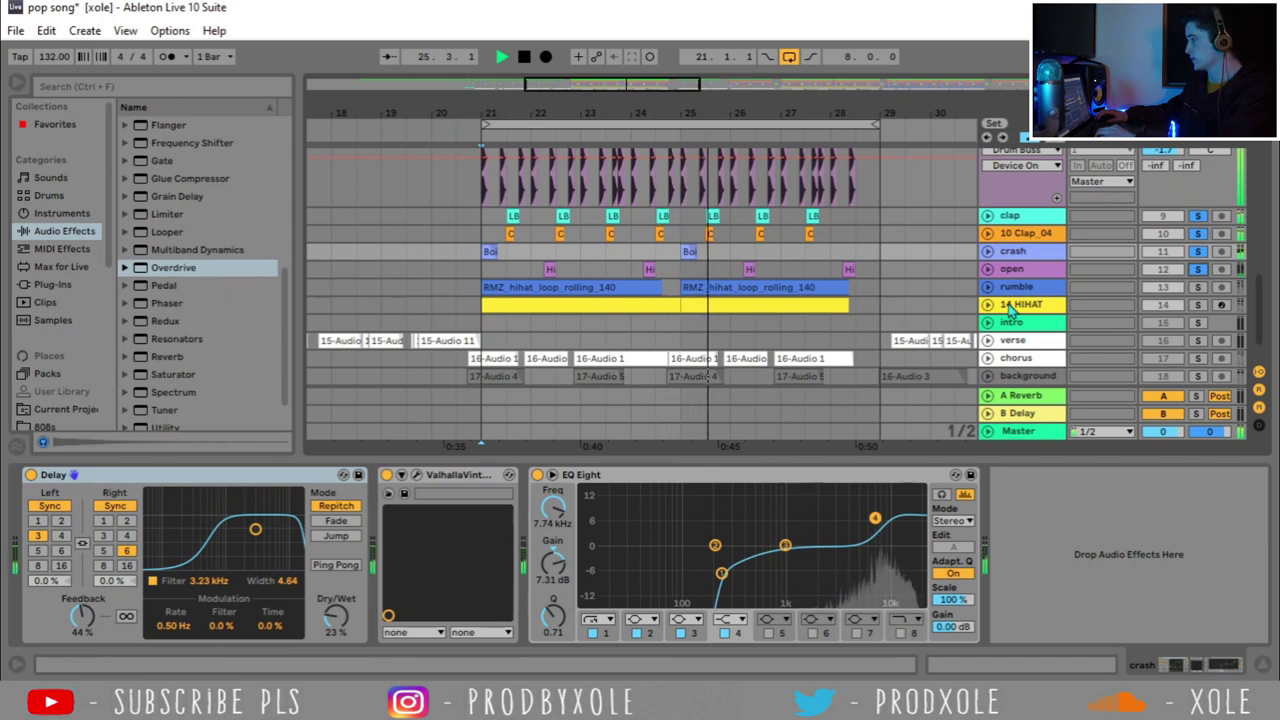
Step: Stop playback and open the first 14 HIHAT clip at bar 21 in the maximized MIDI editor
key("space")
key("ctrl+alt+l")
double_click(1021, 392)
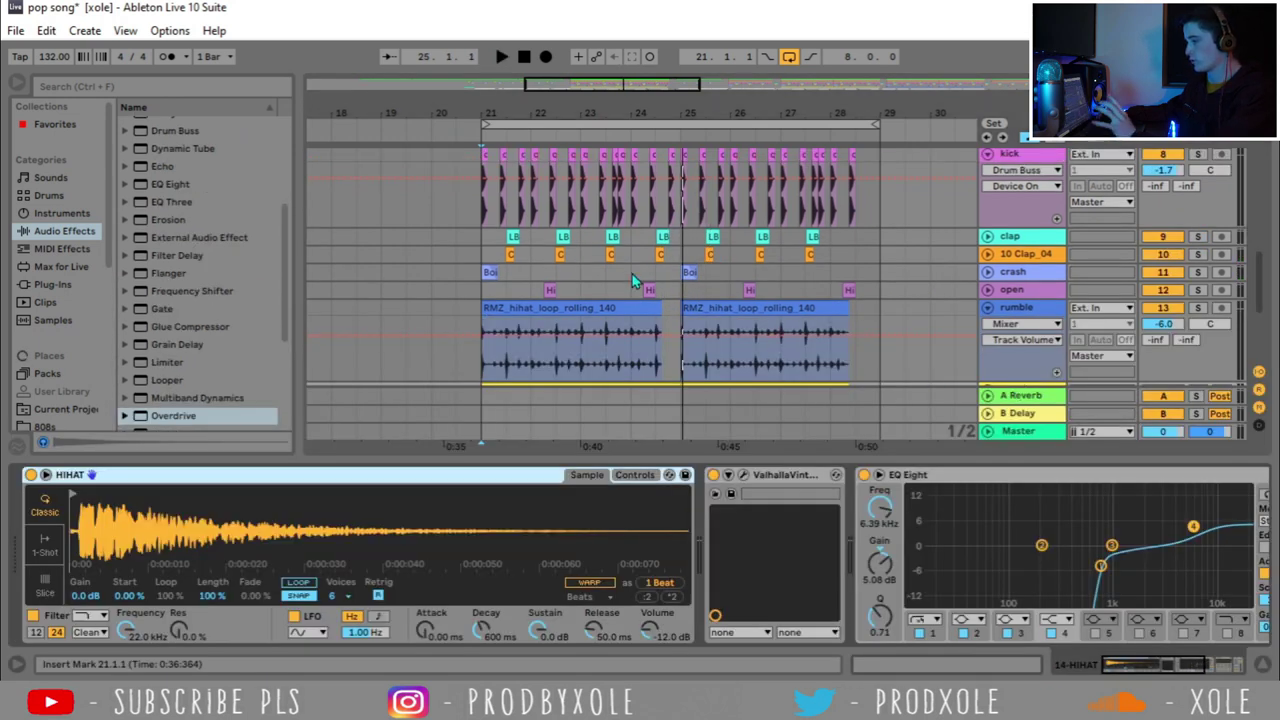
scroll(631, 276, "down", 3)
left_click(621, 243)
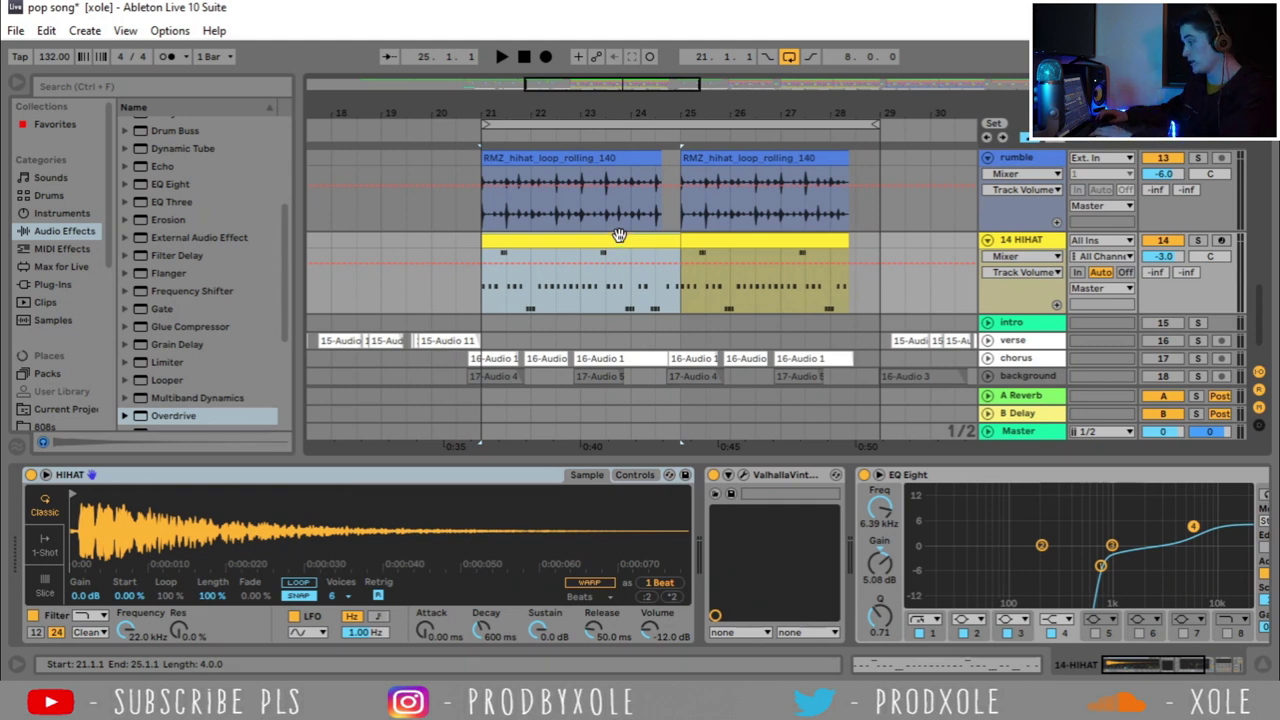
double_click(608, 237)
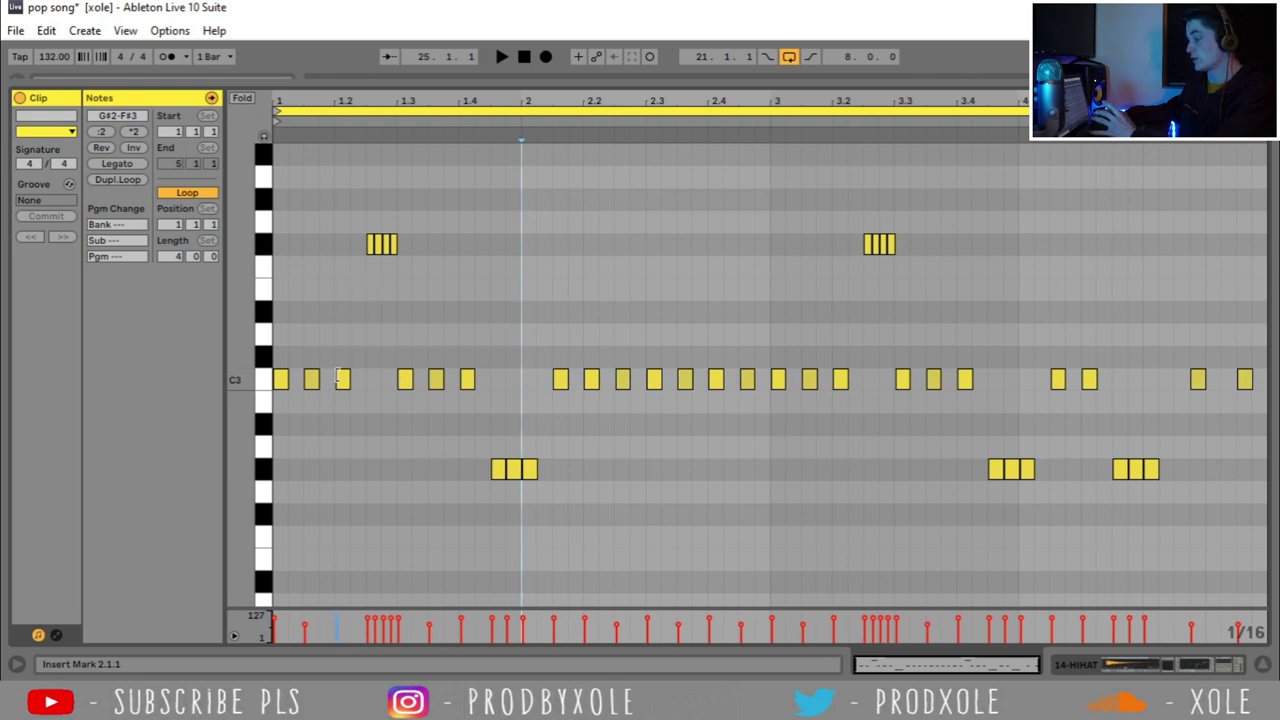
left_click(1263, 666)
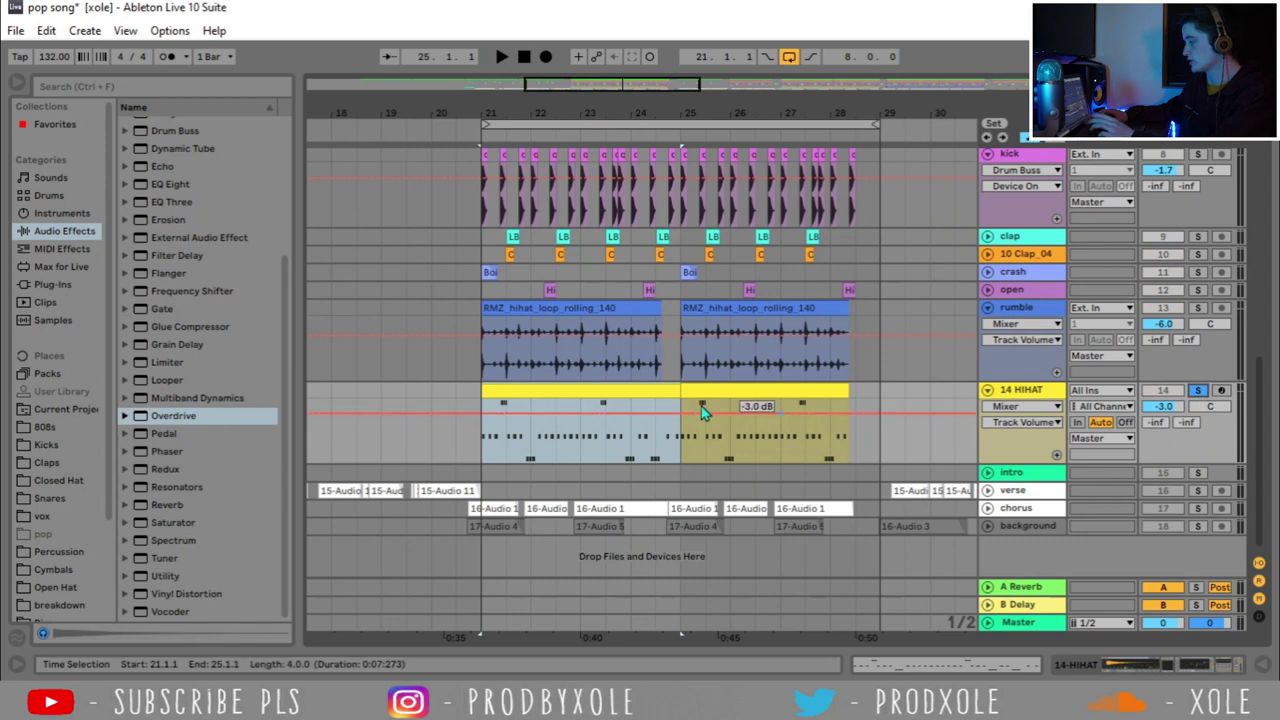
double_click(605, 392)
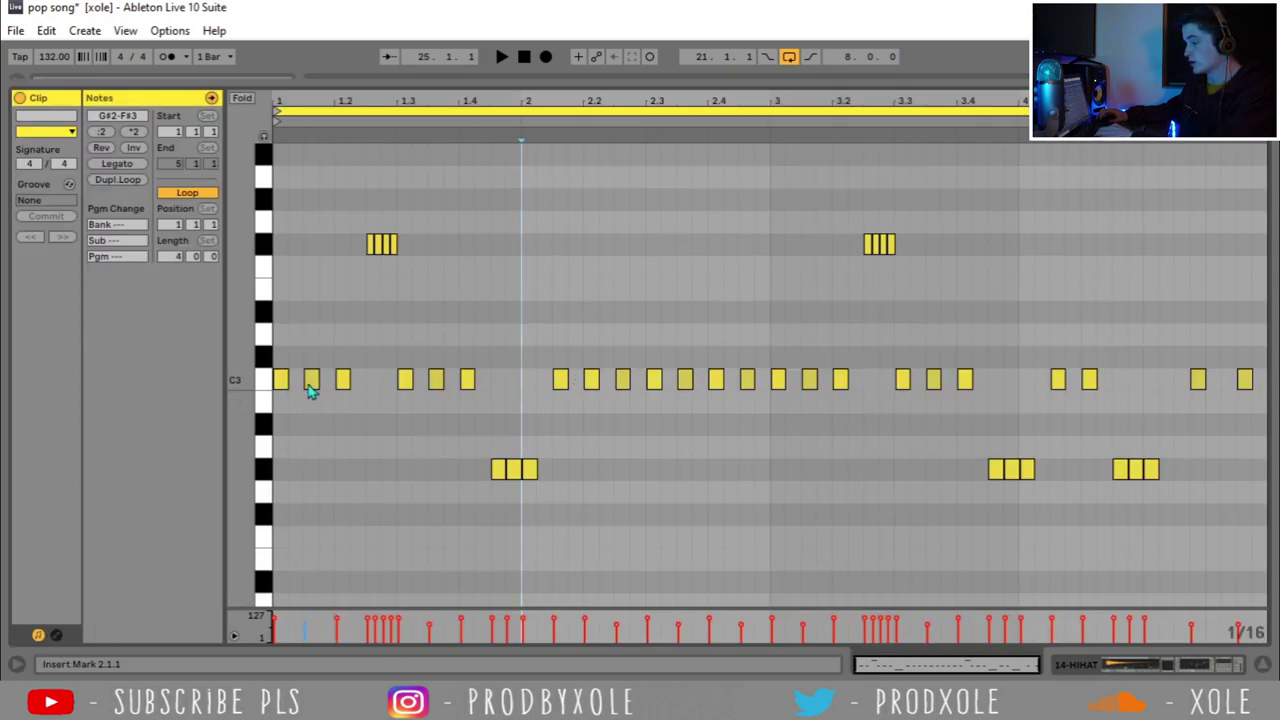
left_click_drag(335, 275, 436, 212)
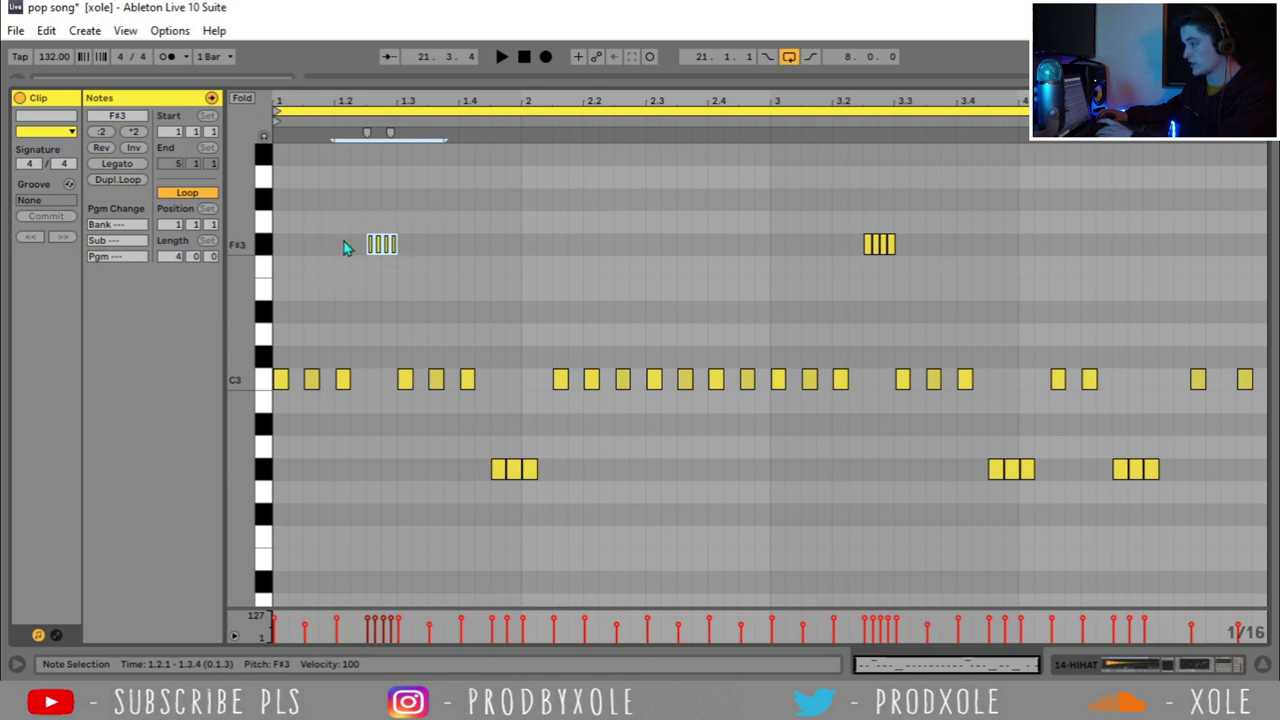
left_click(411, 246)
left_click_drag(430, 522, 586, 433)
left_click_drag(381, 429, 525, 330)
key("space")
left_click(500, 334)
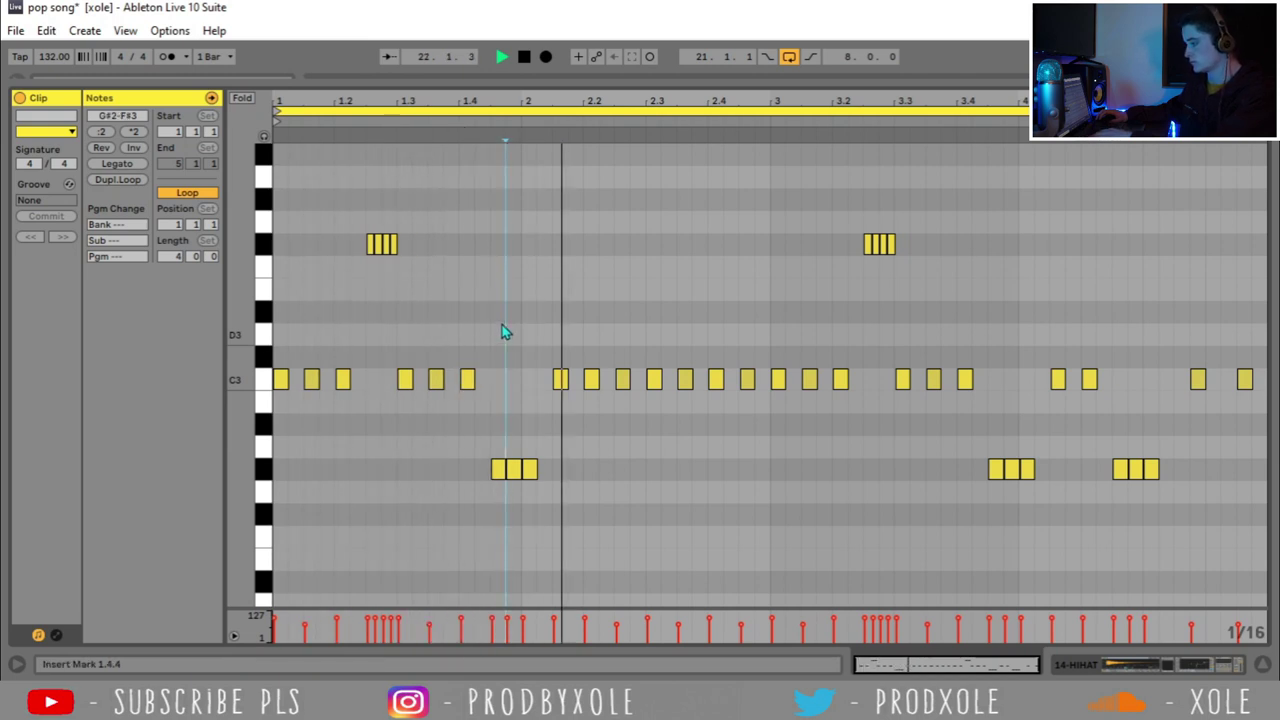
left_click(520, 320)
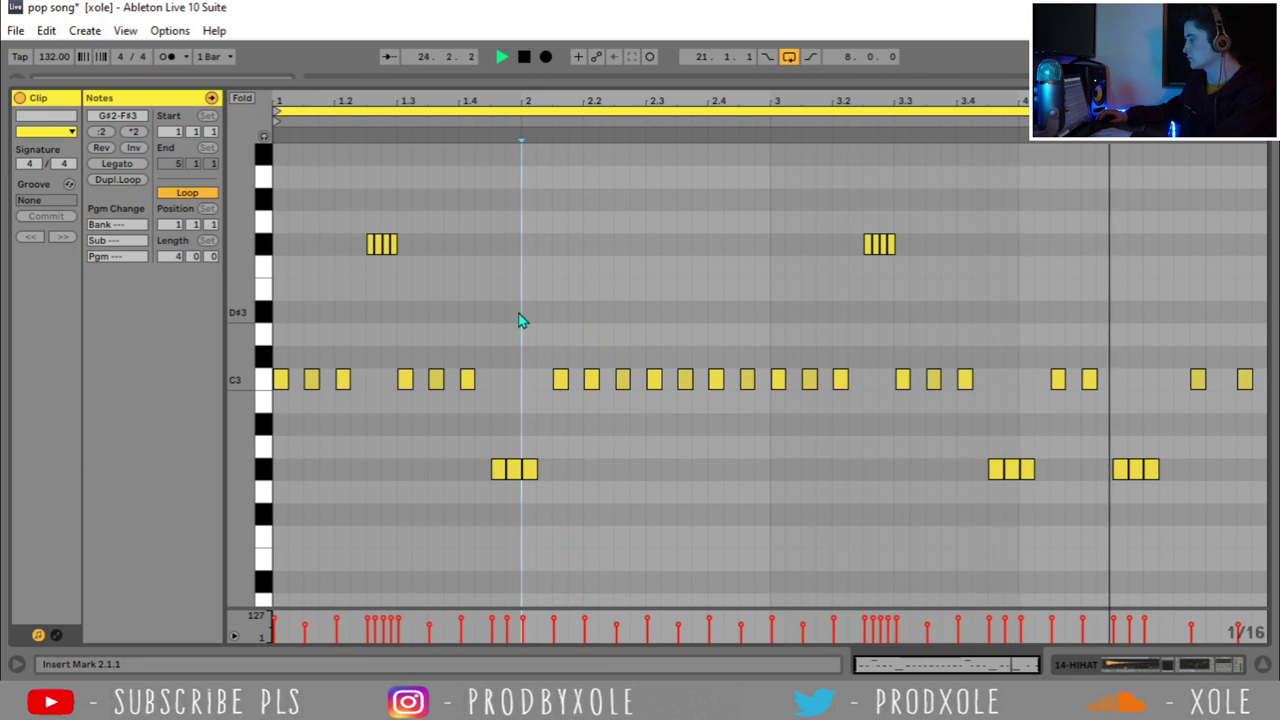
key("space")
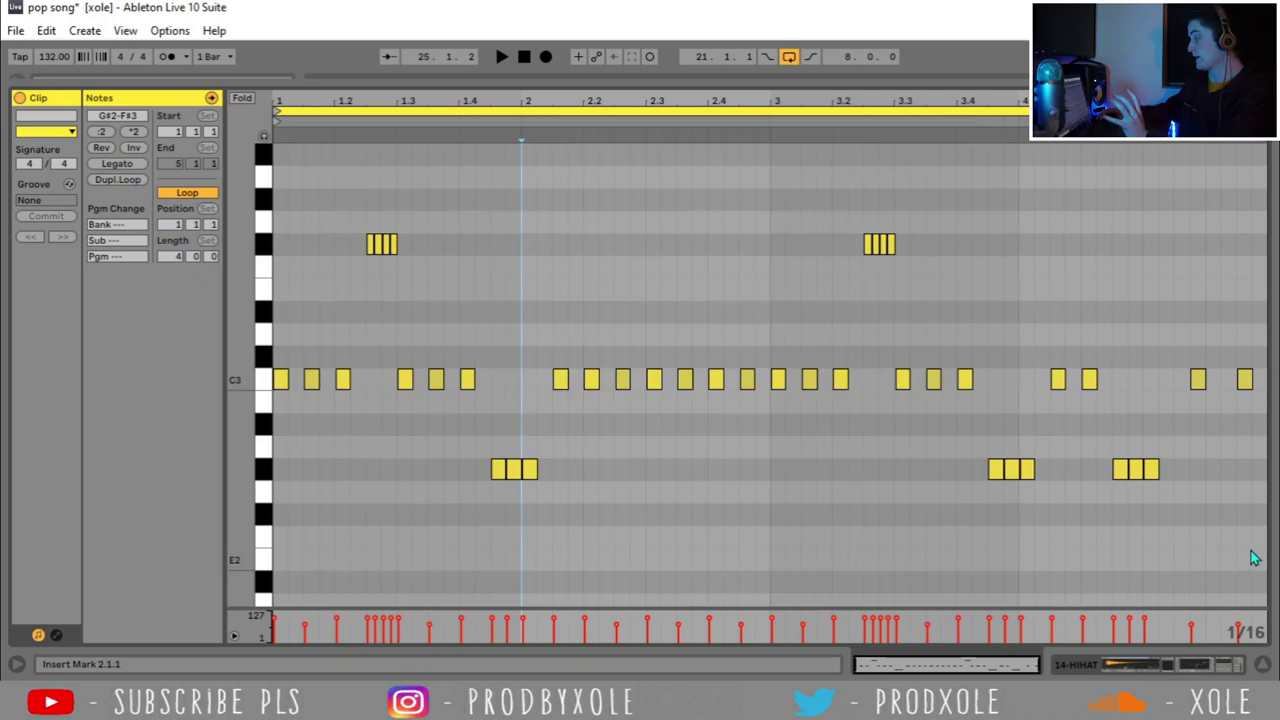
Step: Select all HIHAT notes, set Fixed Grid to Off, and nudge them slightly earlier
left_click_drag(1259, 536, 283, 216)
right_click(345, 306)
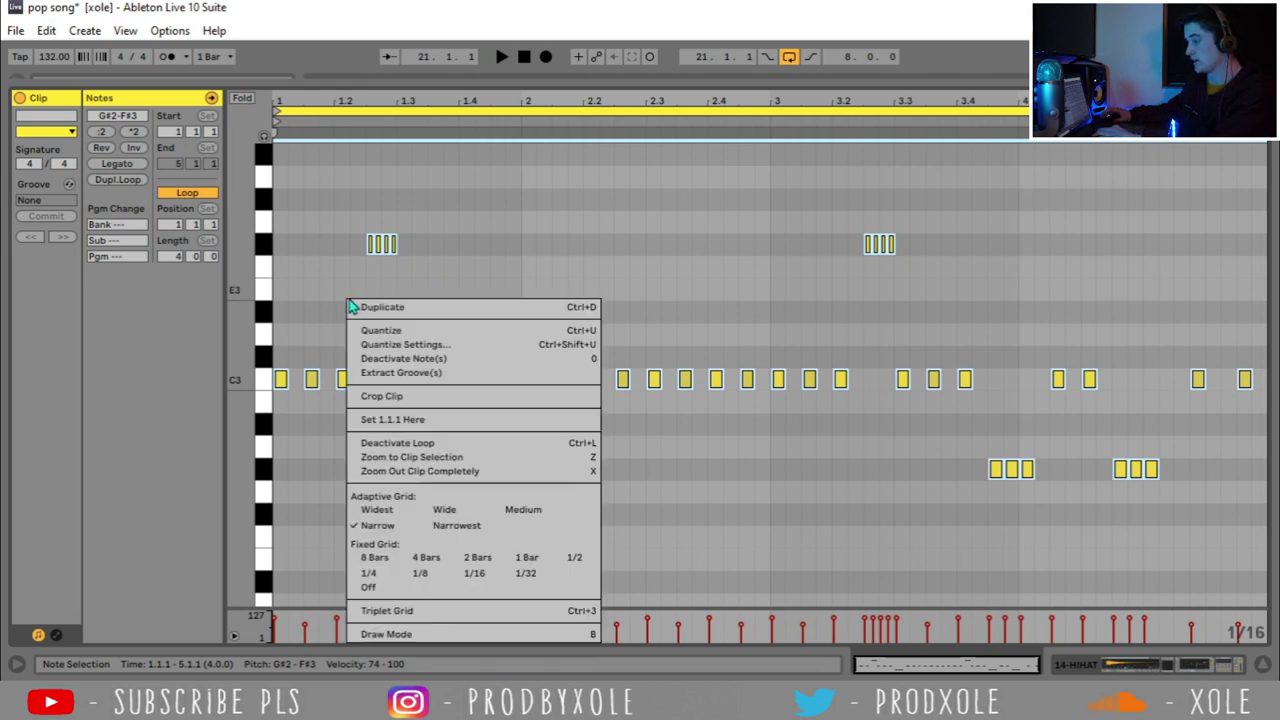
left_click(377, 588)
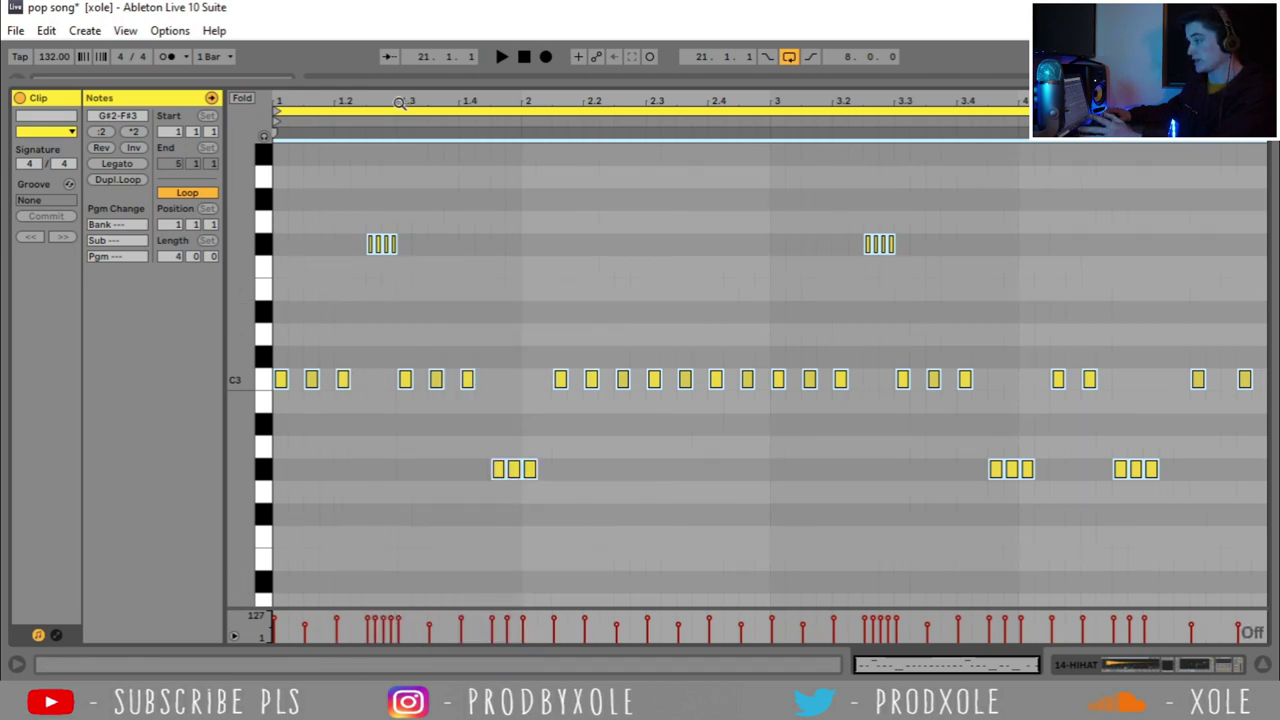
left_click_drag(395, 103, 641, 103)
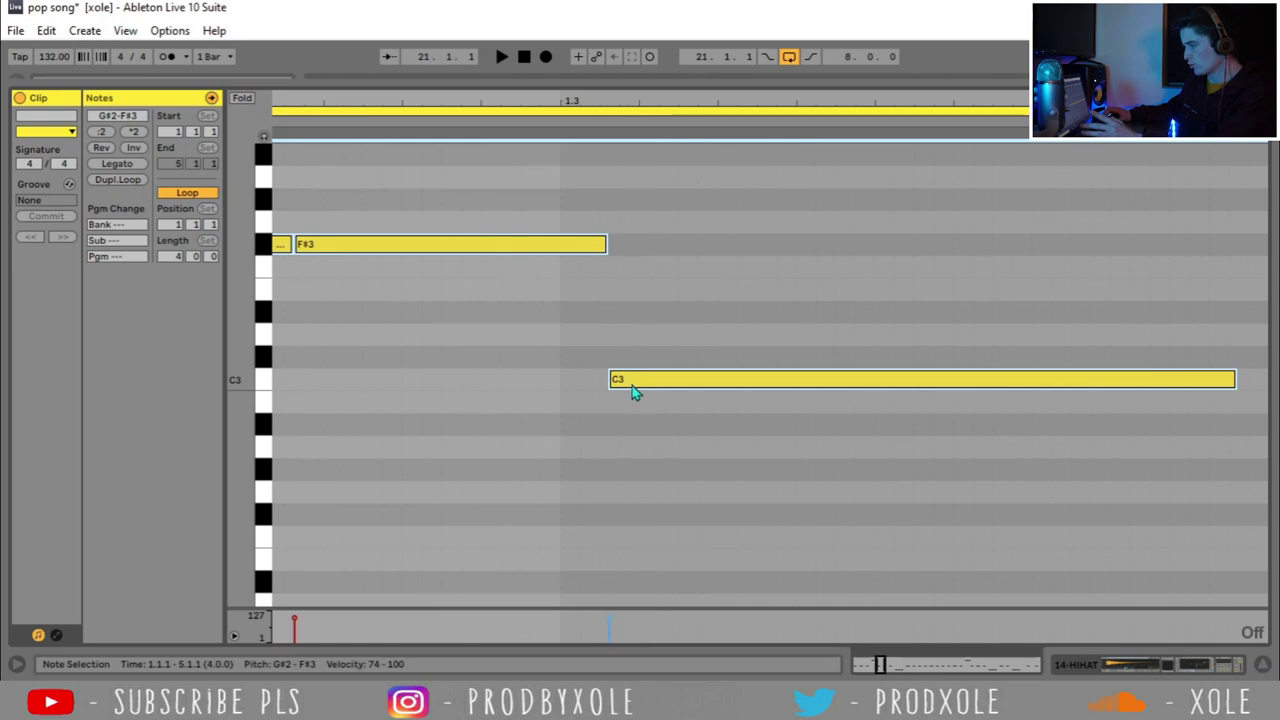
mouse_move(632, 388)
left_mouse_down()
mouse_move(585, 388)
mouse_move(626, 397)
mouse_move(638, 381)
left_mouse_up()
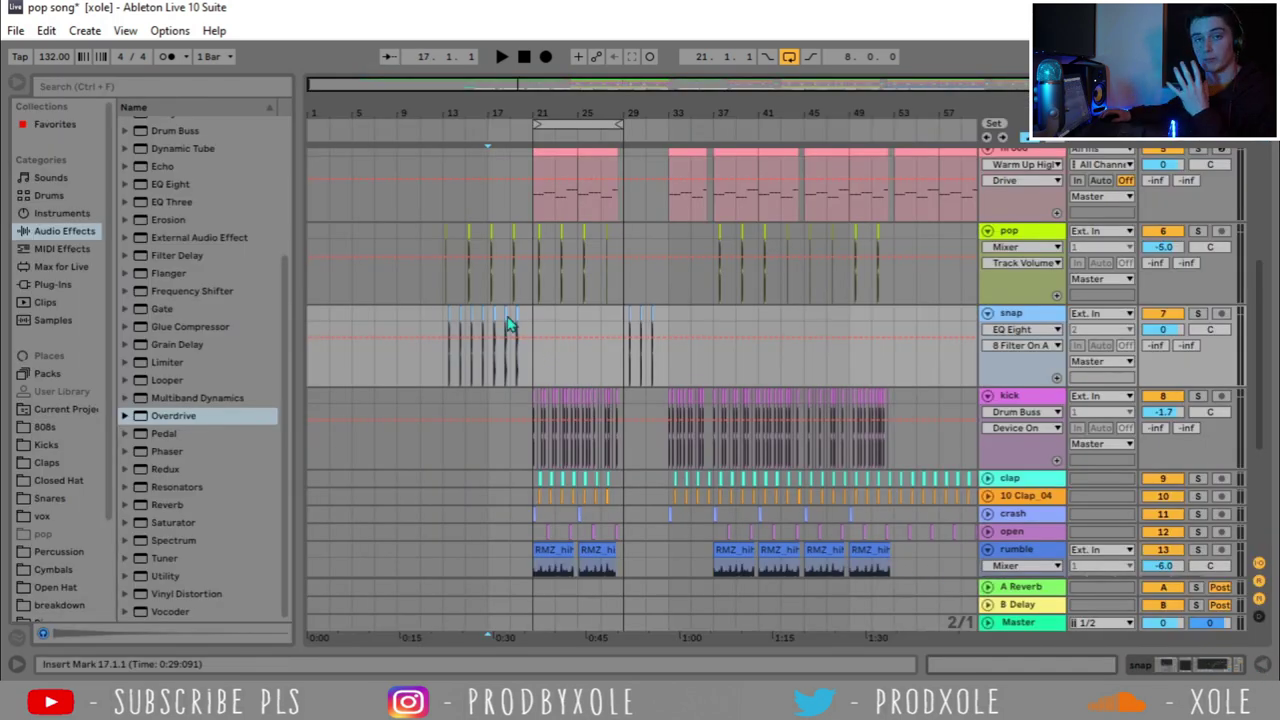
Step: With playback running, collapse the kick and 14 HIHAT tracks to single rows
key("space")
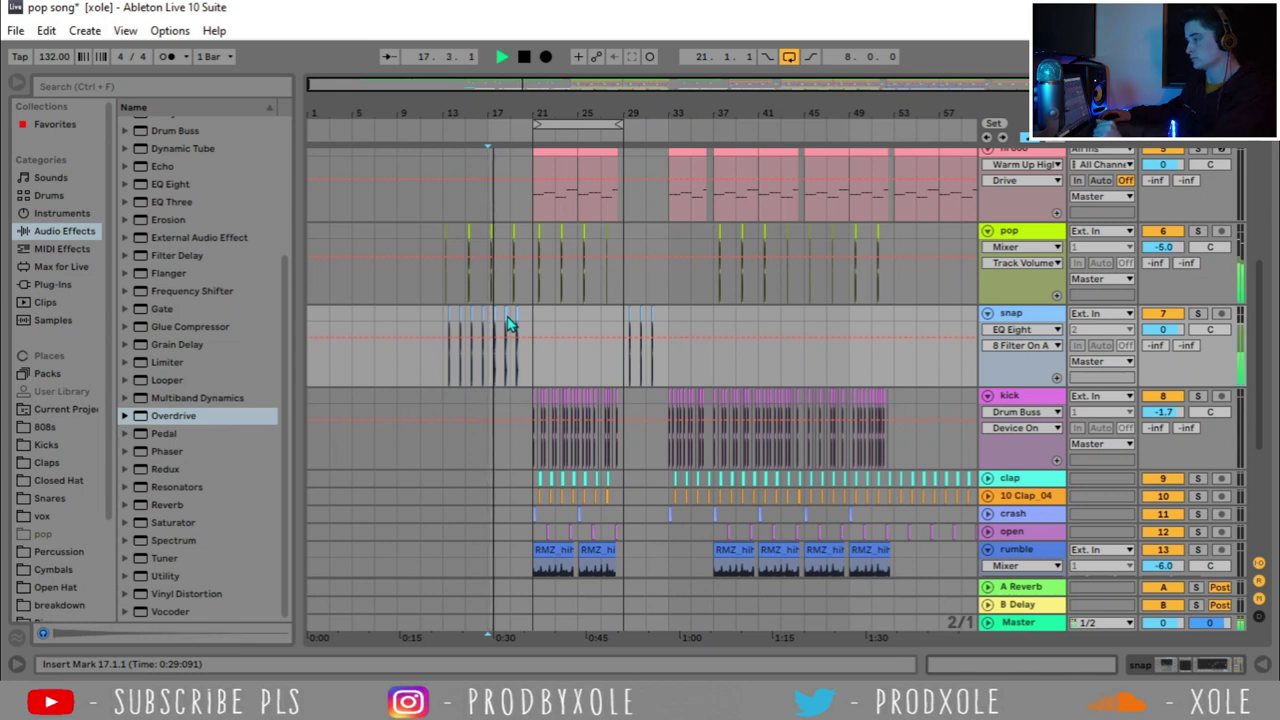
scroll(960, 260, "up", 2)
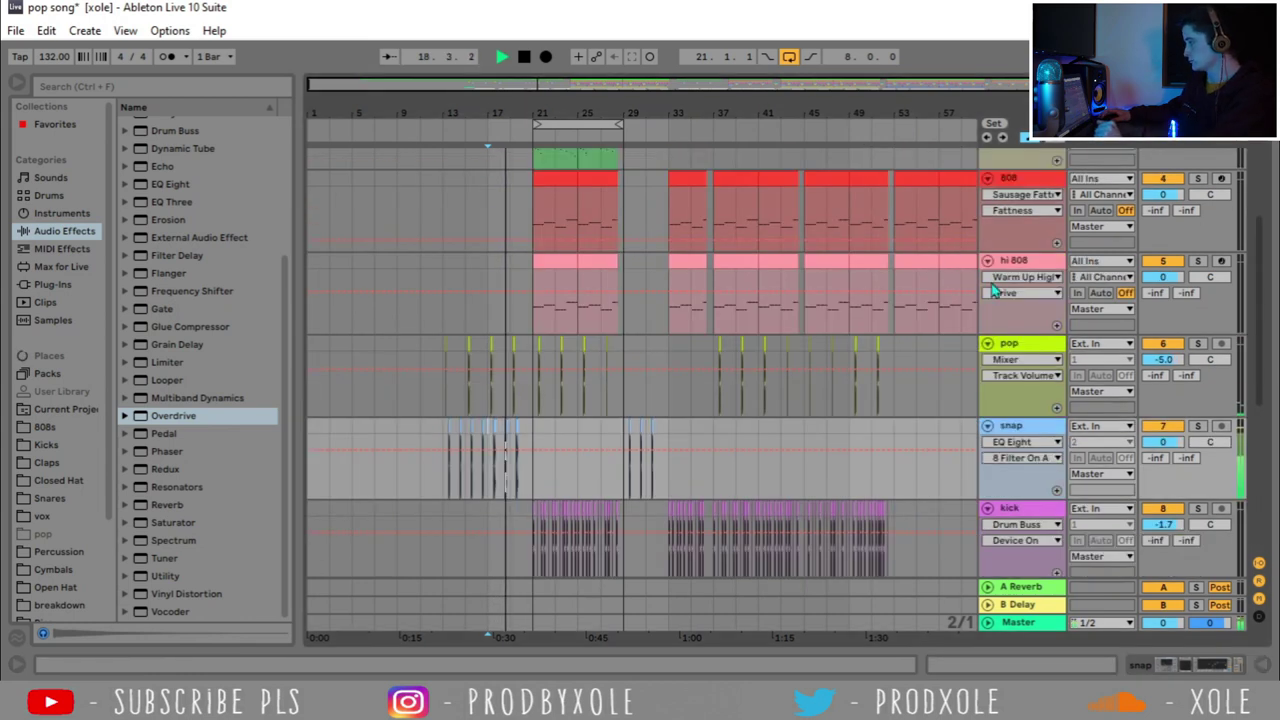
scroll(993, 270, "up", 2)
scroll(993, 270, "up", 3)
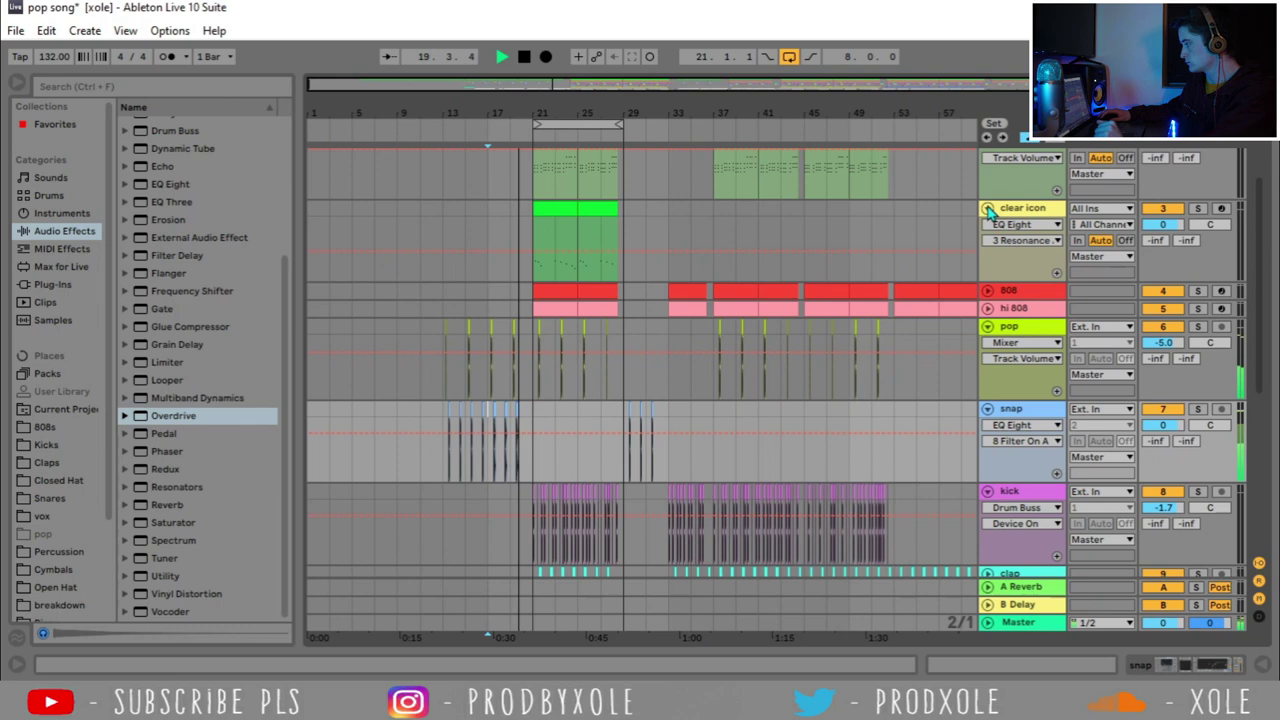
scroll(900, 300, "down", 3)
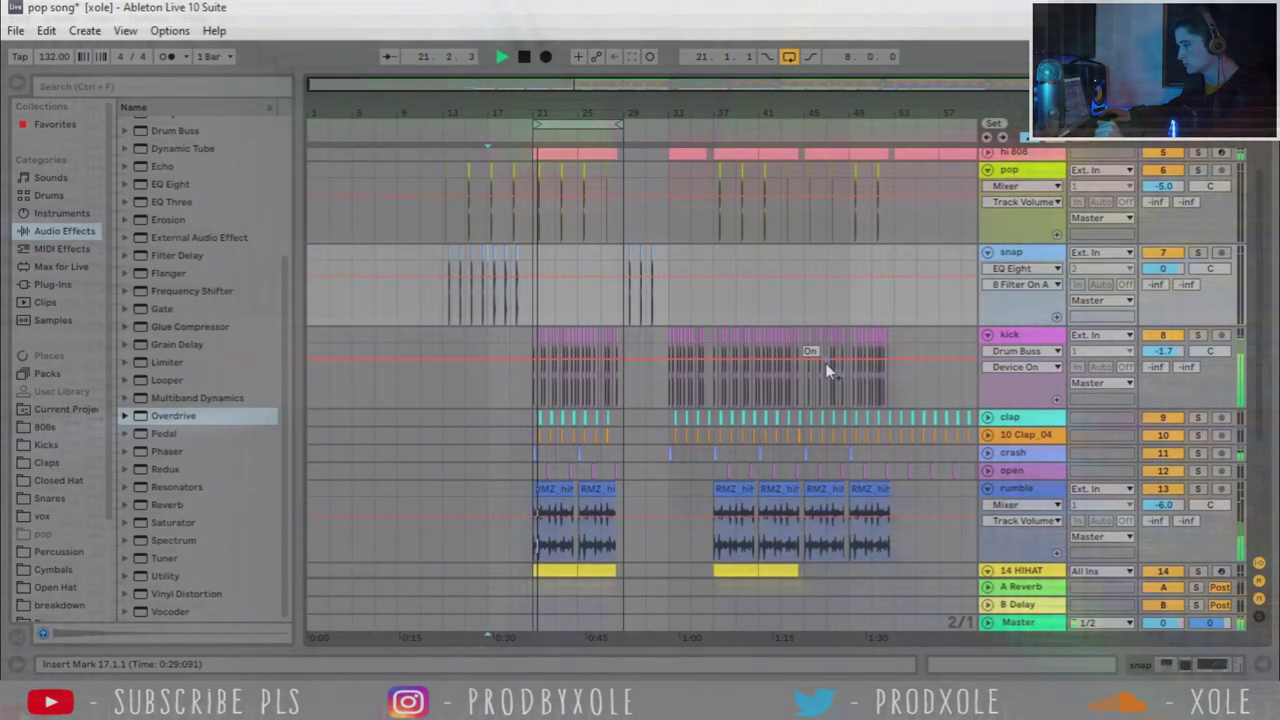
left_click(987, 334)
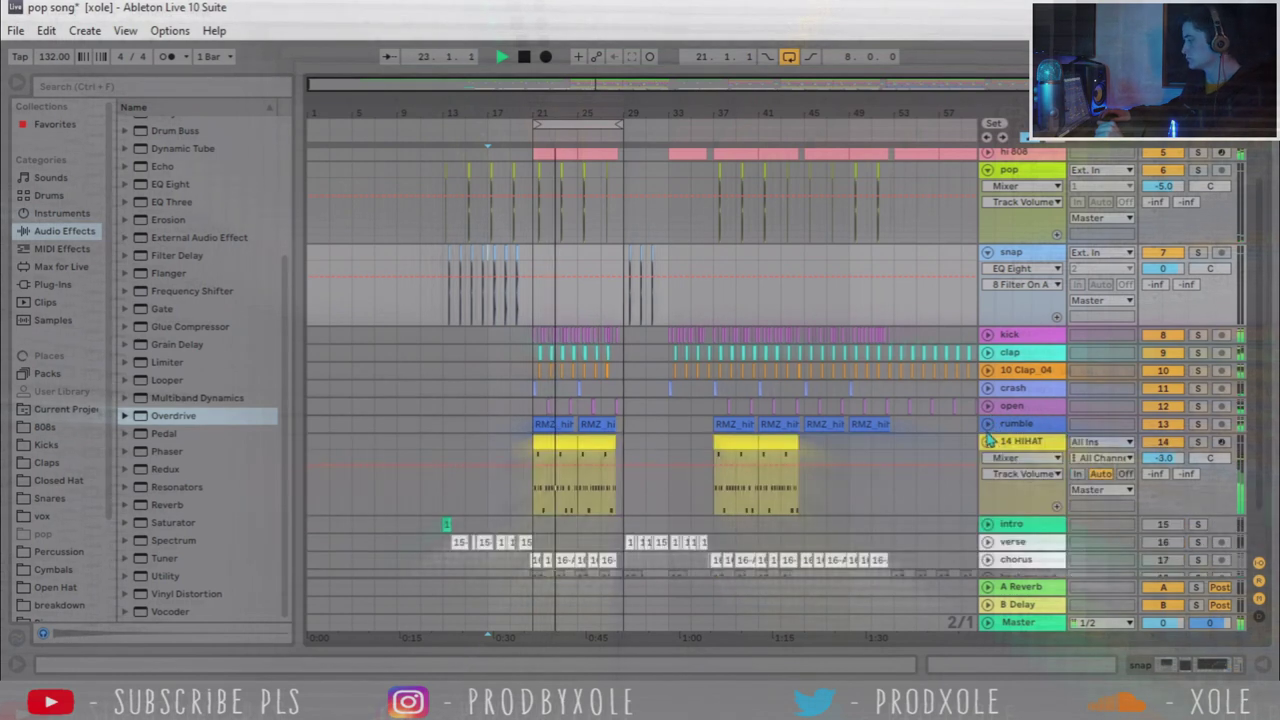
left_click(987, 441)
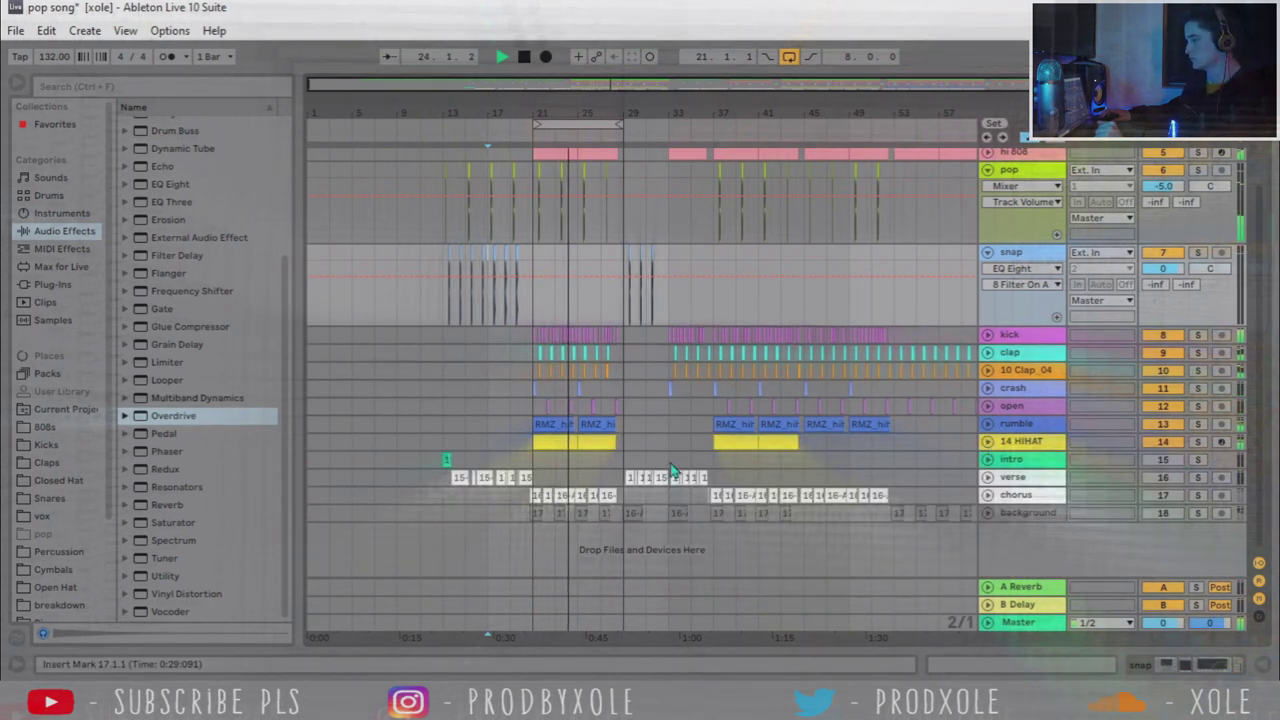
scroll(672, 440, "up", 3)
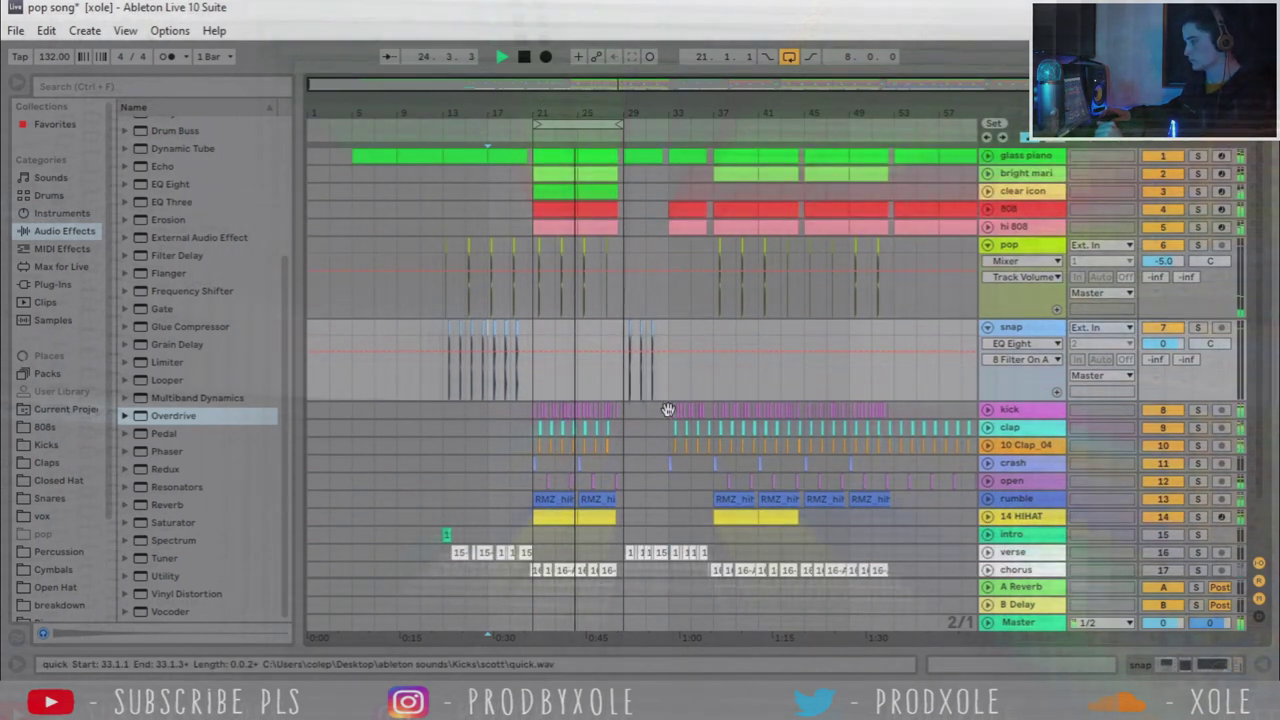
Step: Collapse pop and snap, expand the intro, verse, chorus and background vocal tracks, then select intro
left_click(987, 245)
left_click(987, 263)
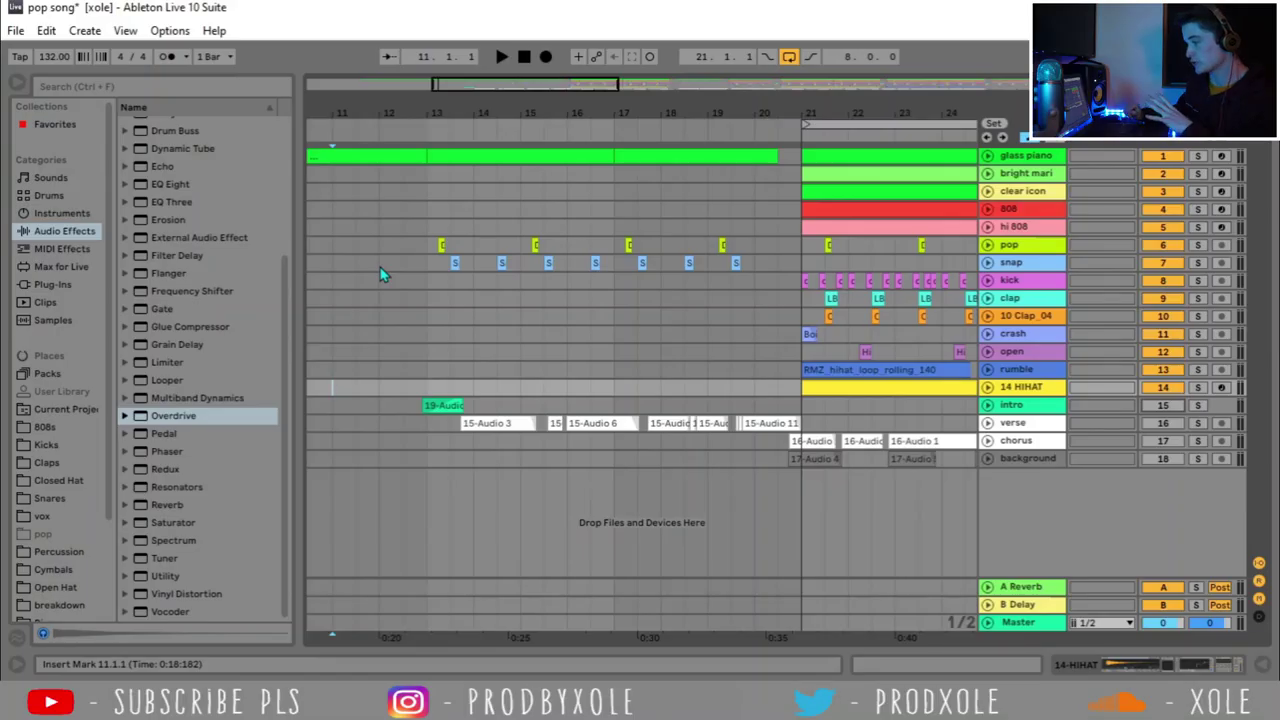
left_click(987, 406)
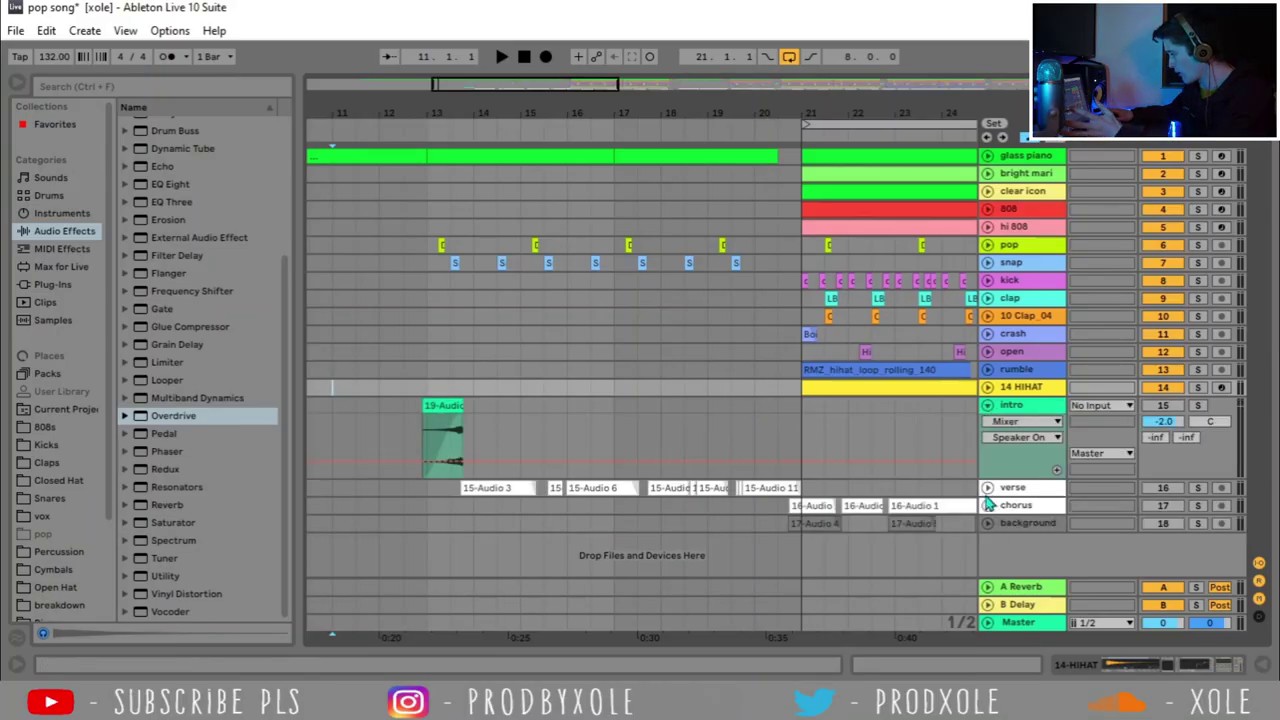
left_click(987, 488)
left_click(988, 510)
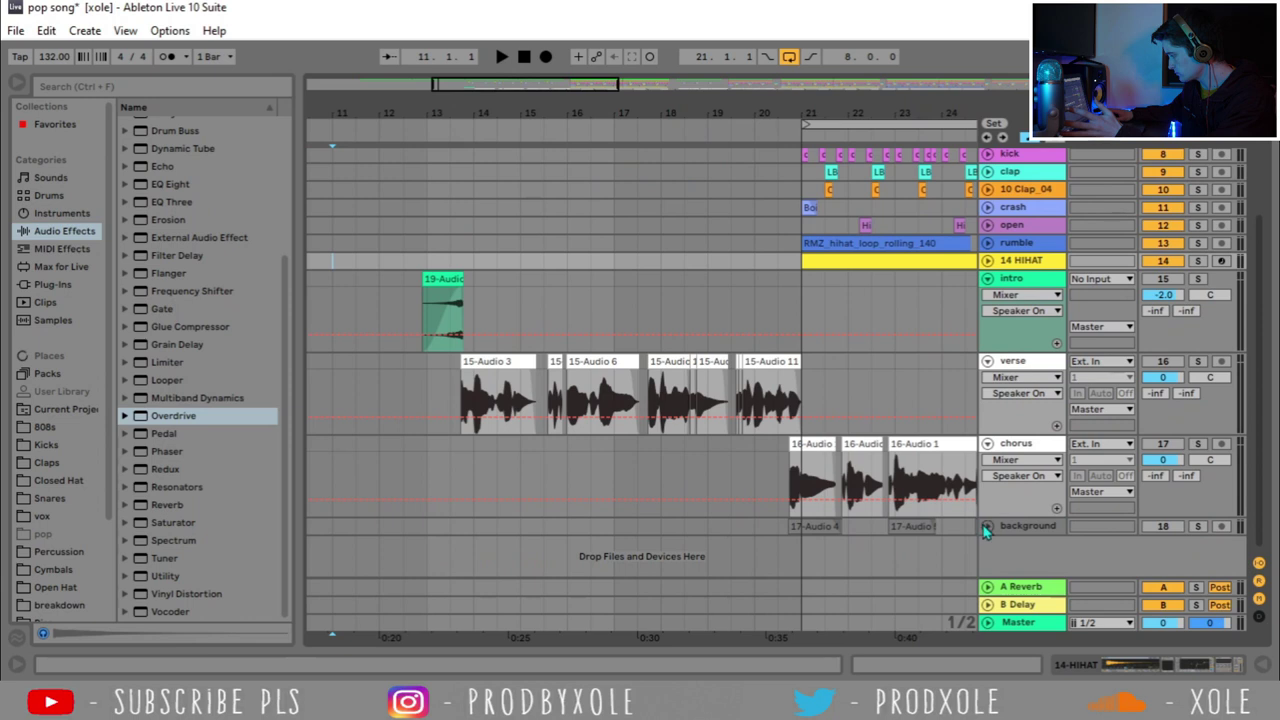
left_click(987, 517)
left_click(1010, 216)
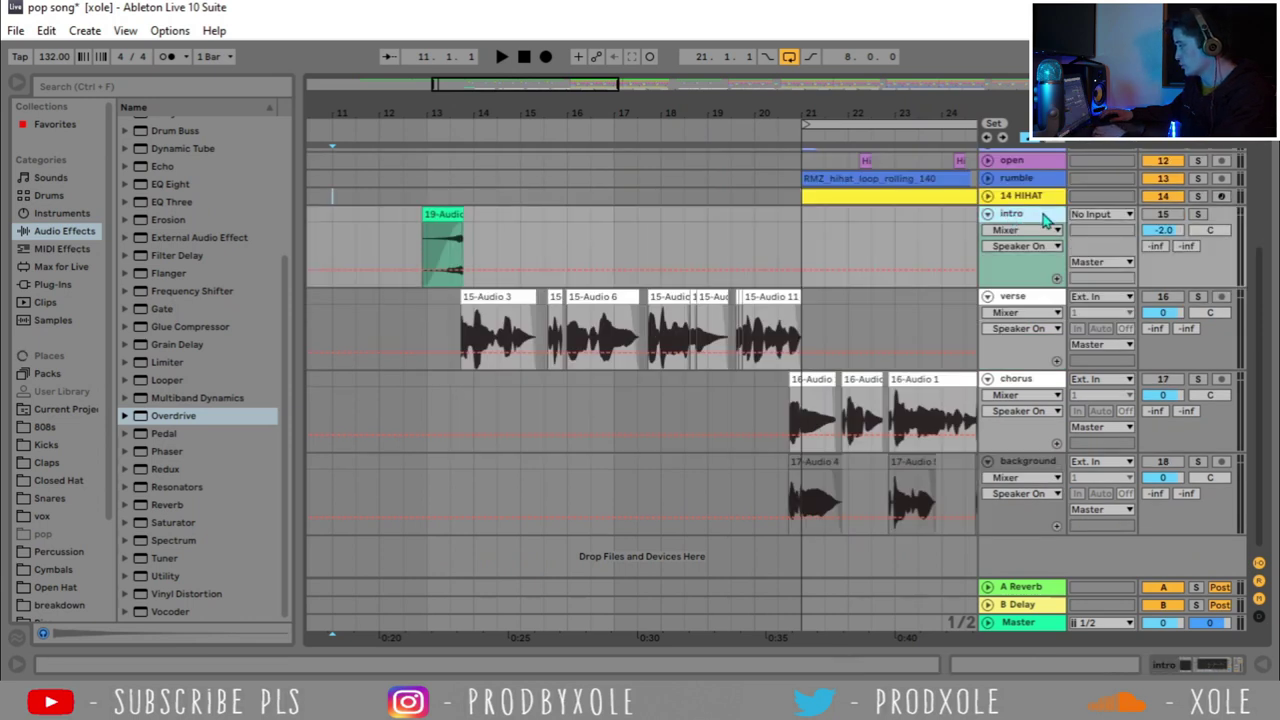
Step: Show the verse vocal's devices, fold the xole vocal template rack, and switch Auto-Tune EFX off
double_click(1045, 218)
left_click(1027, 294)
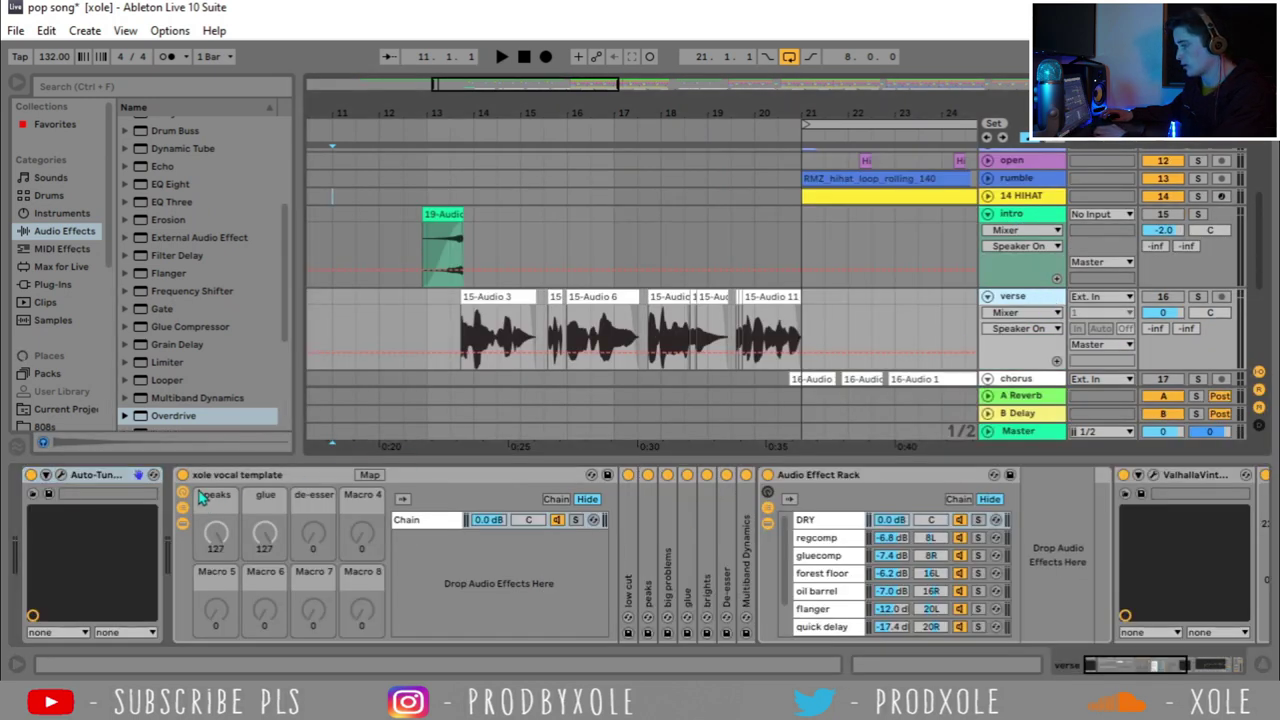
left_click(279, 481)
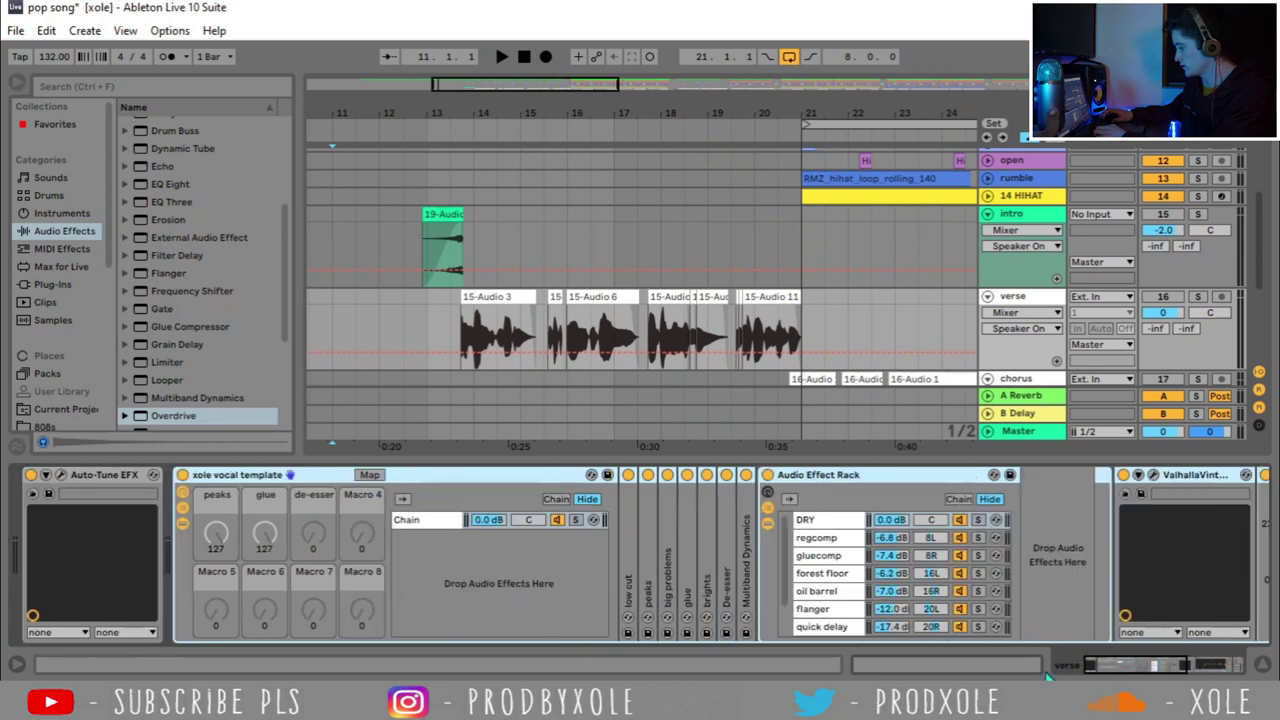
double_click(230, 476)
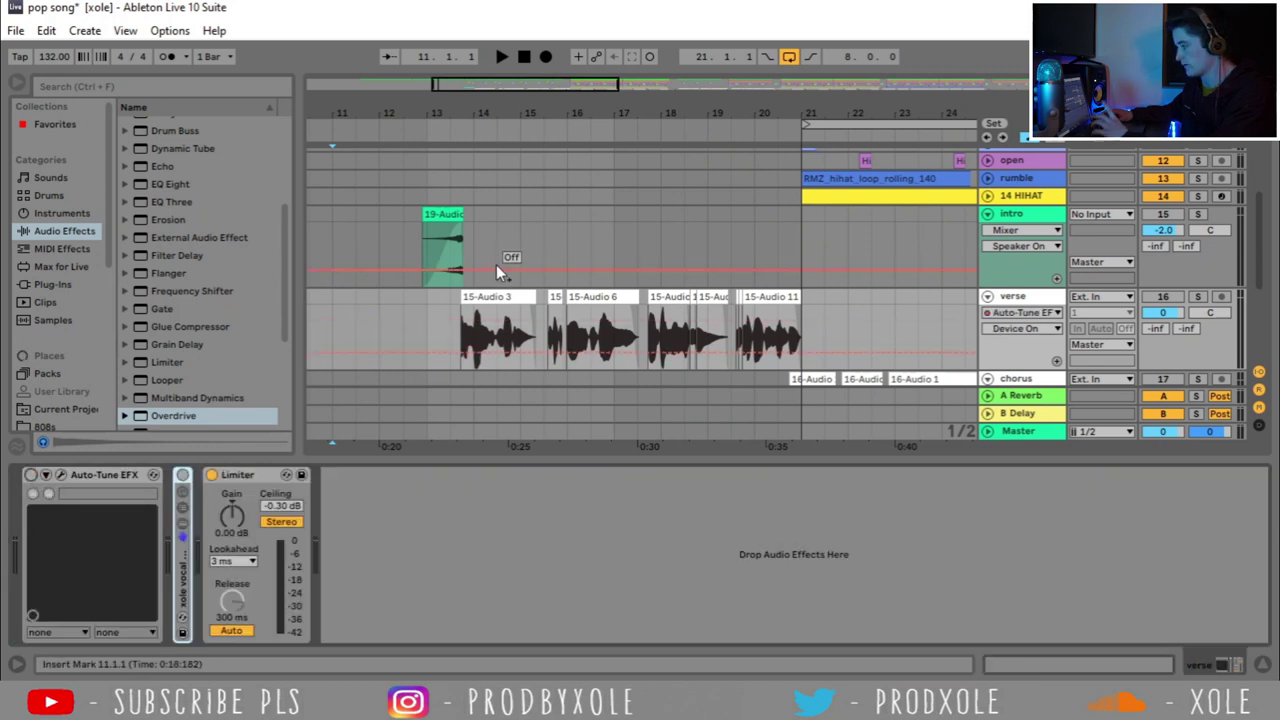
left_click(32, 476)
scroll(640, 300, "up", 5)
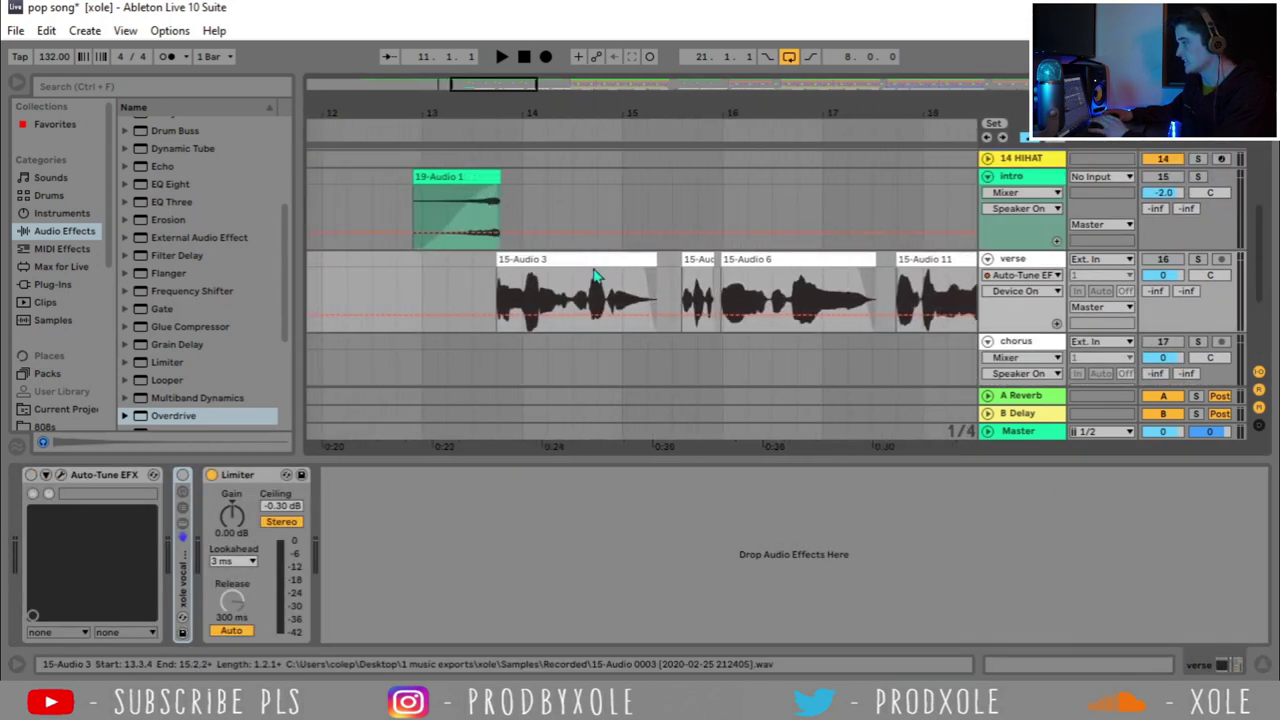
left_click(586, 258)
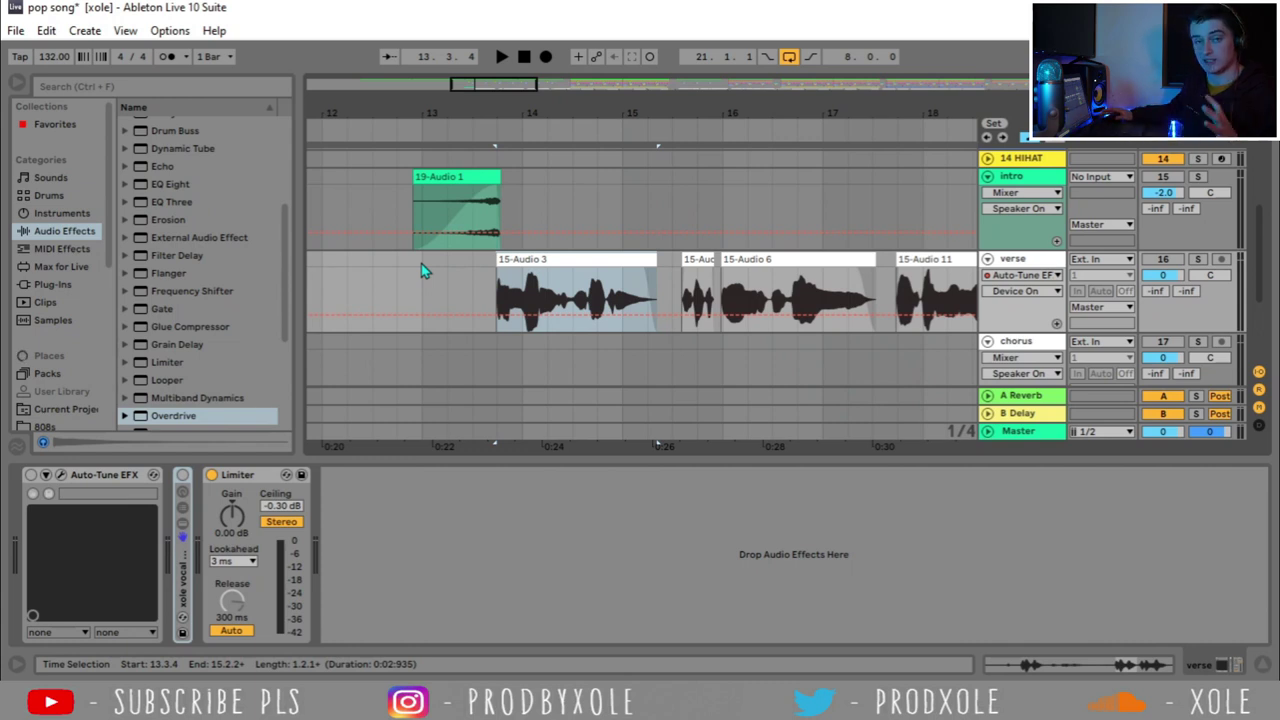
left_click(374, 280)
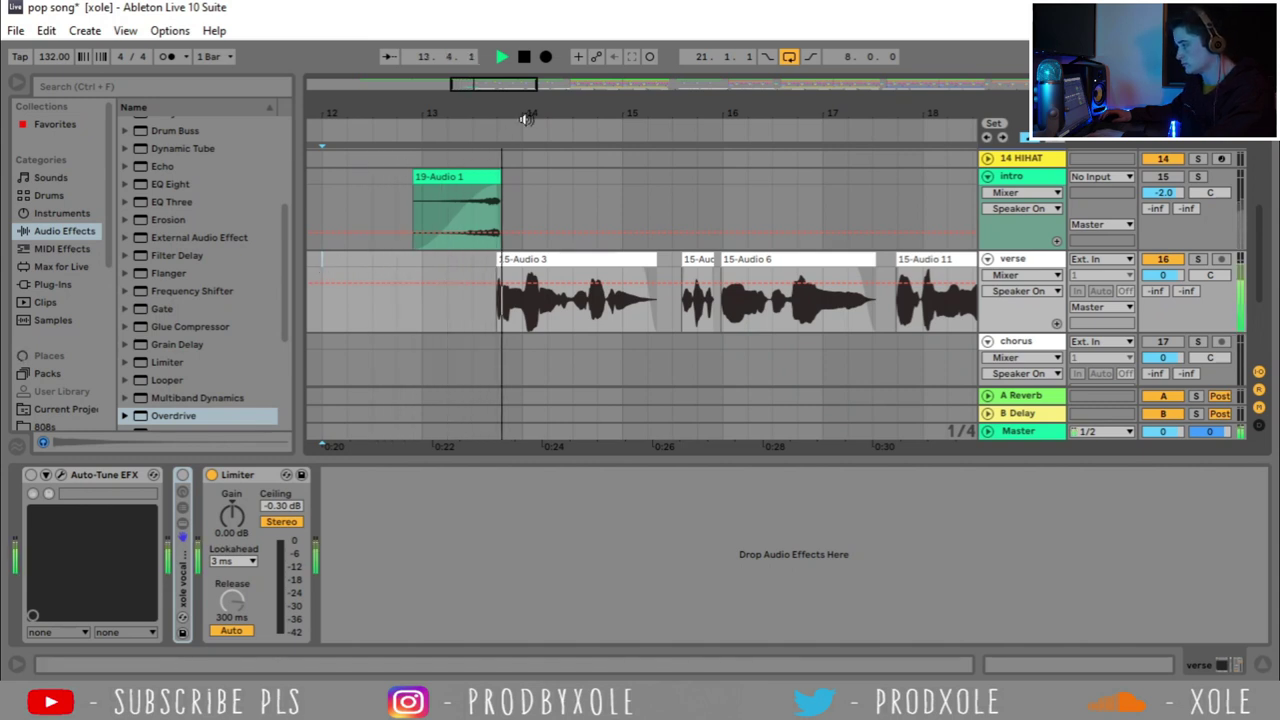
left_click_drag(568, 113, 518, 113)
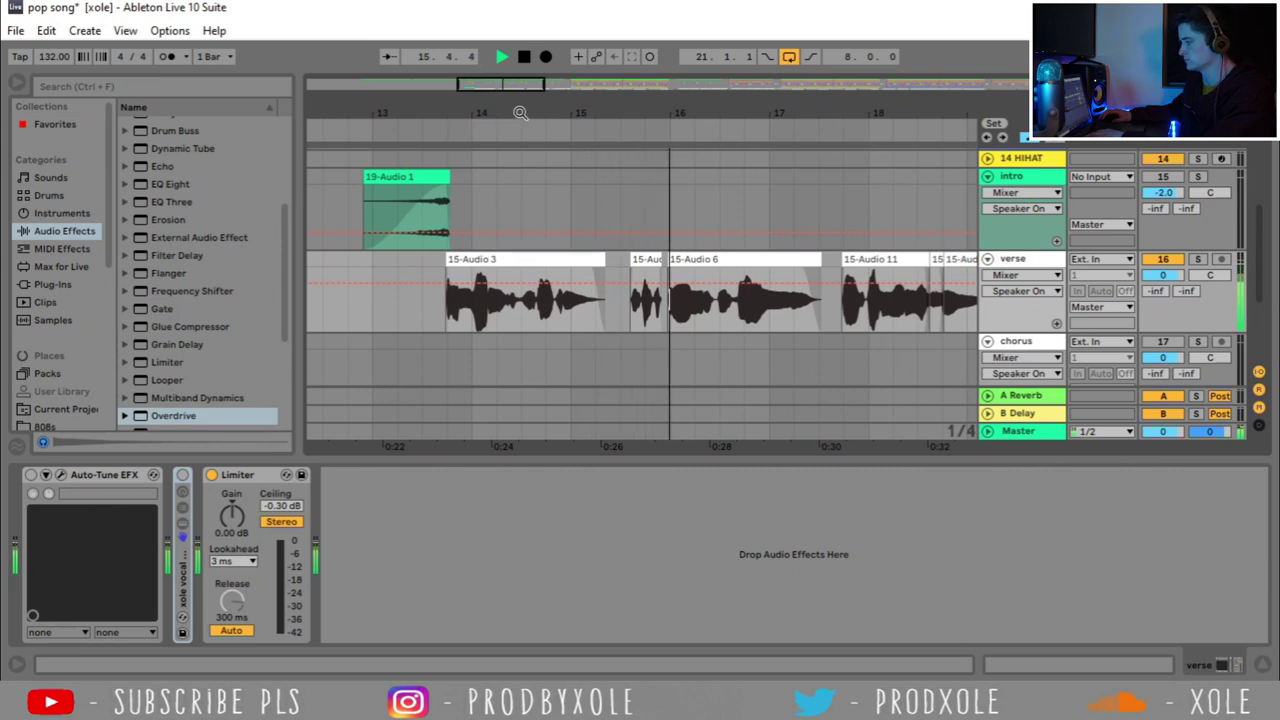
left_click_drag(615, 110, 585, 110)
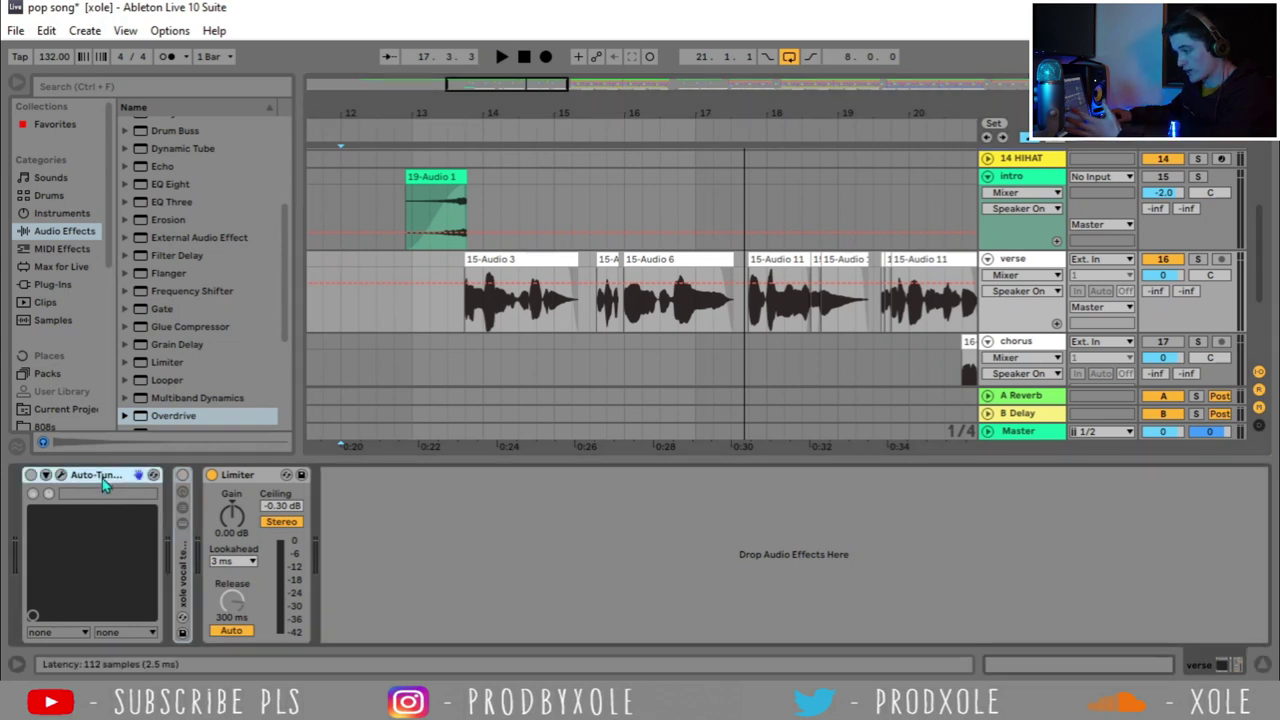
Step: Re-enable Auto-Tune EFX on the verse vocal and play the verse from bar 13
left_click(31, 475)
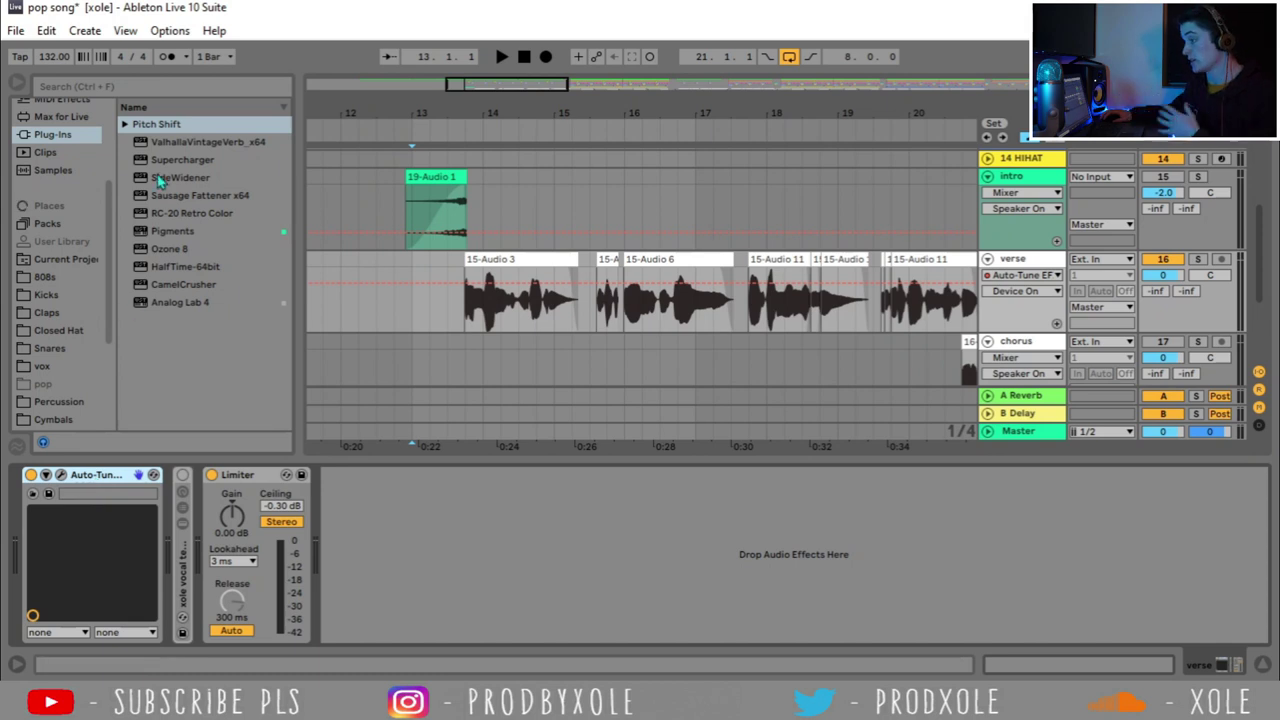
left_click(150, 126)
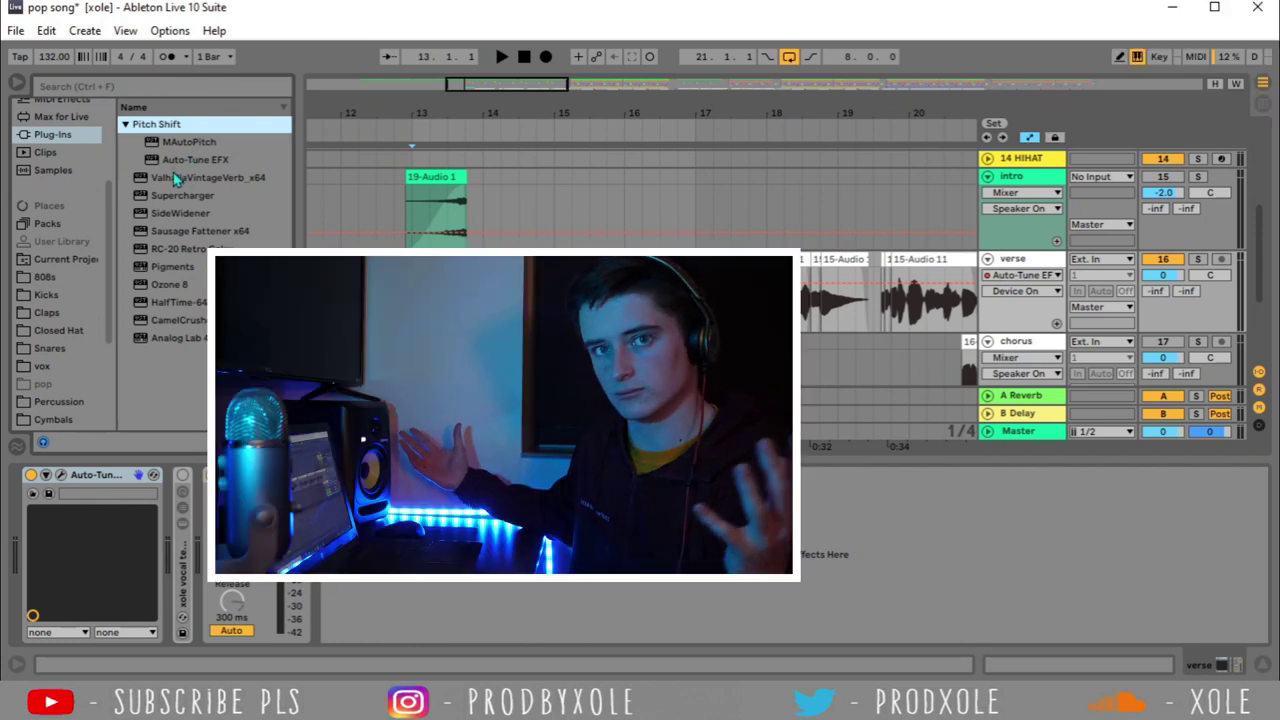
left_click(447, 268)
left_click(411, 266)
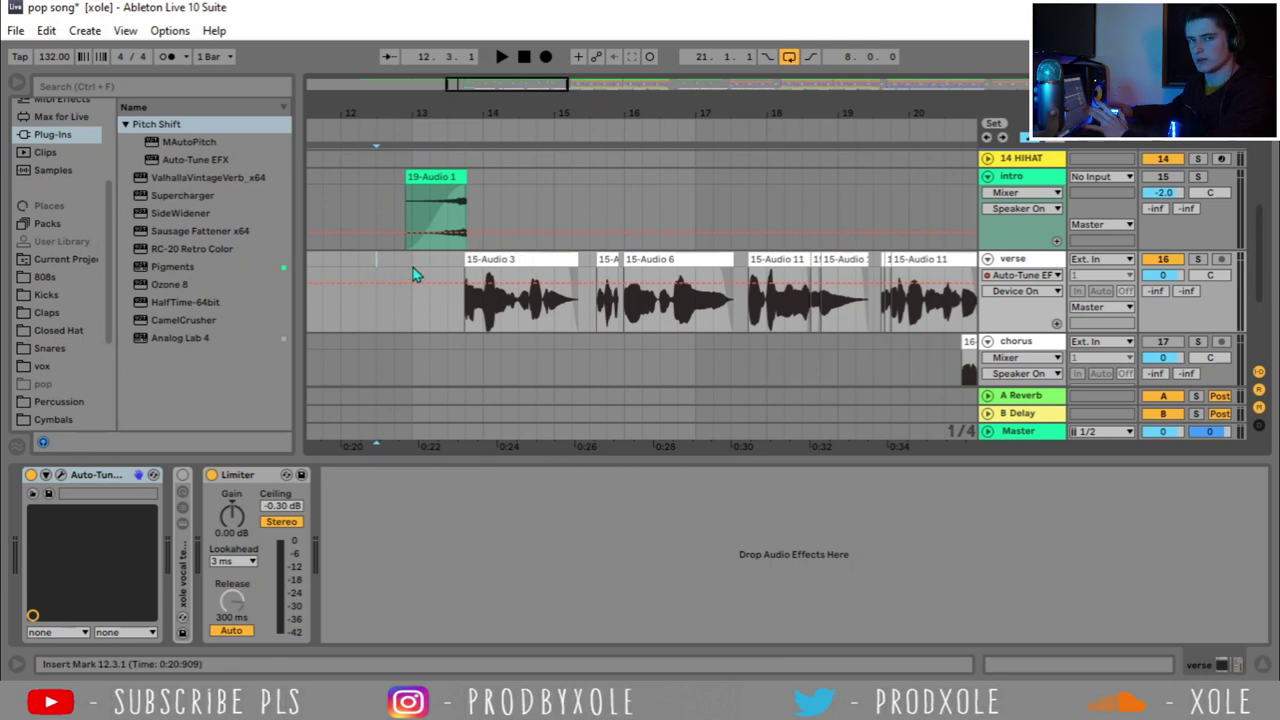
key("space")
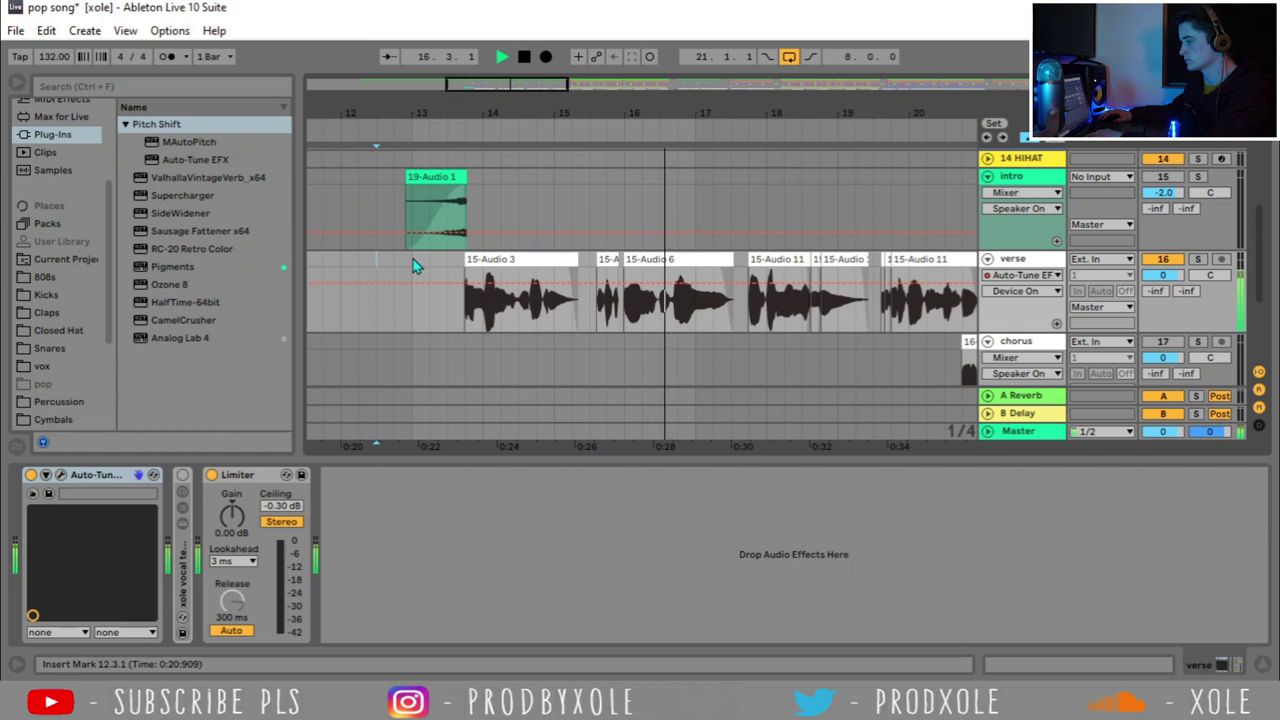
key("space")
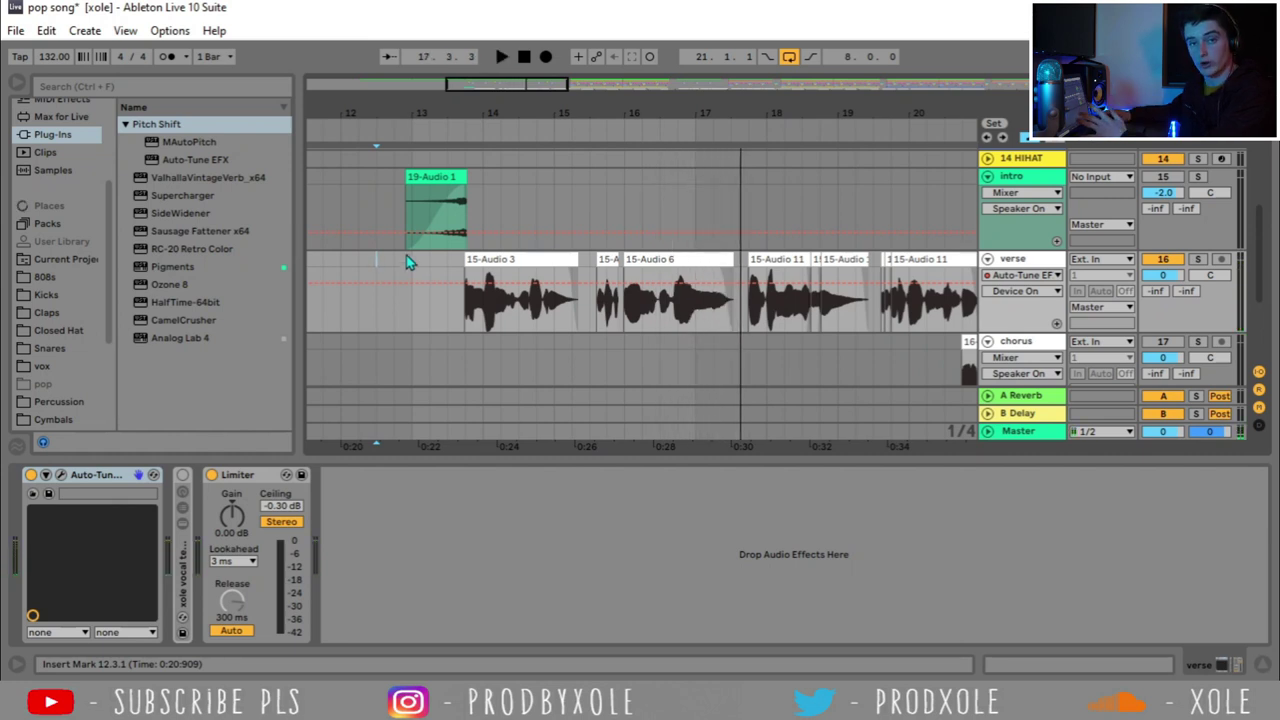
Step: Unfold the xole vocal template rack on the verse vocal and play the verse
double_click(183, 565)
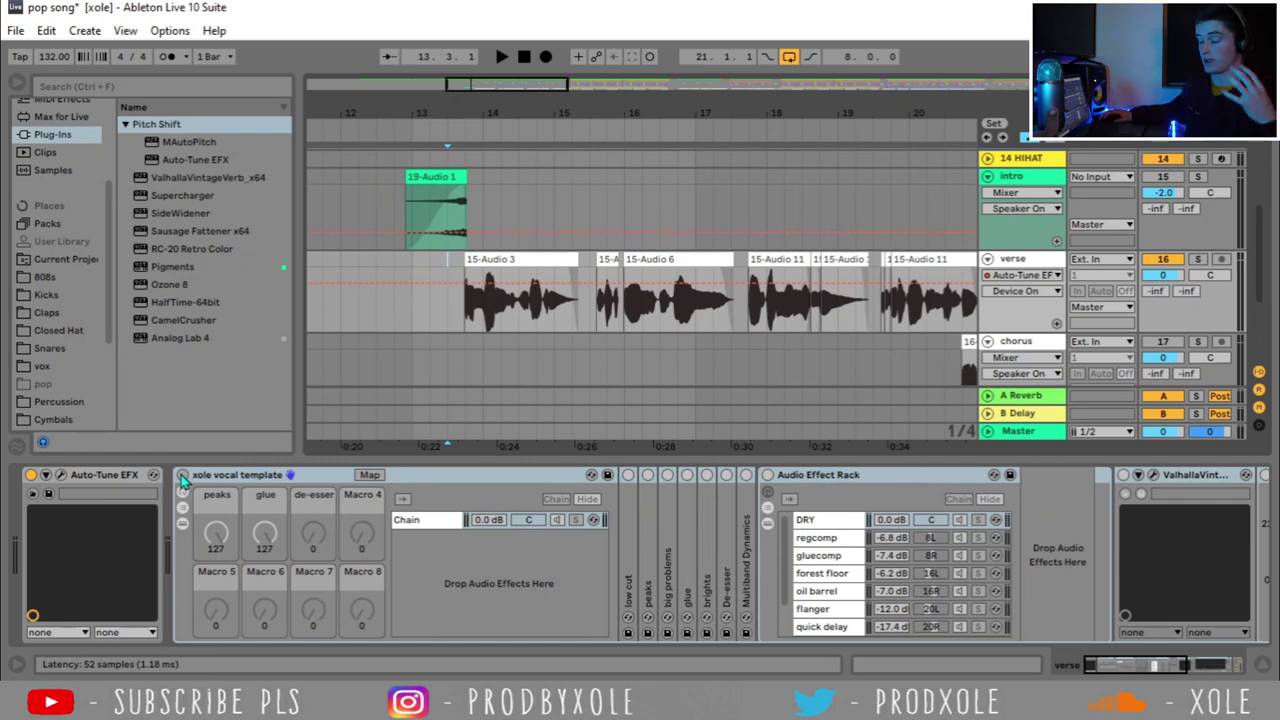
key("space")
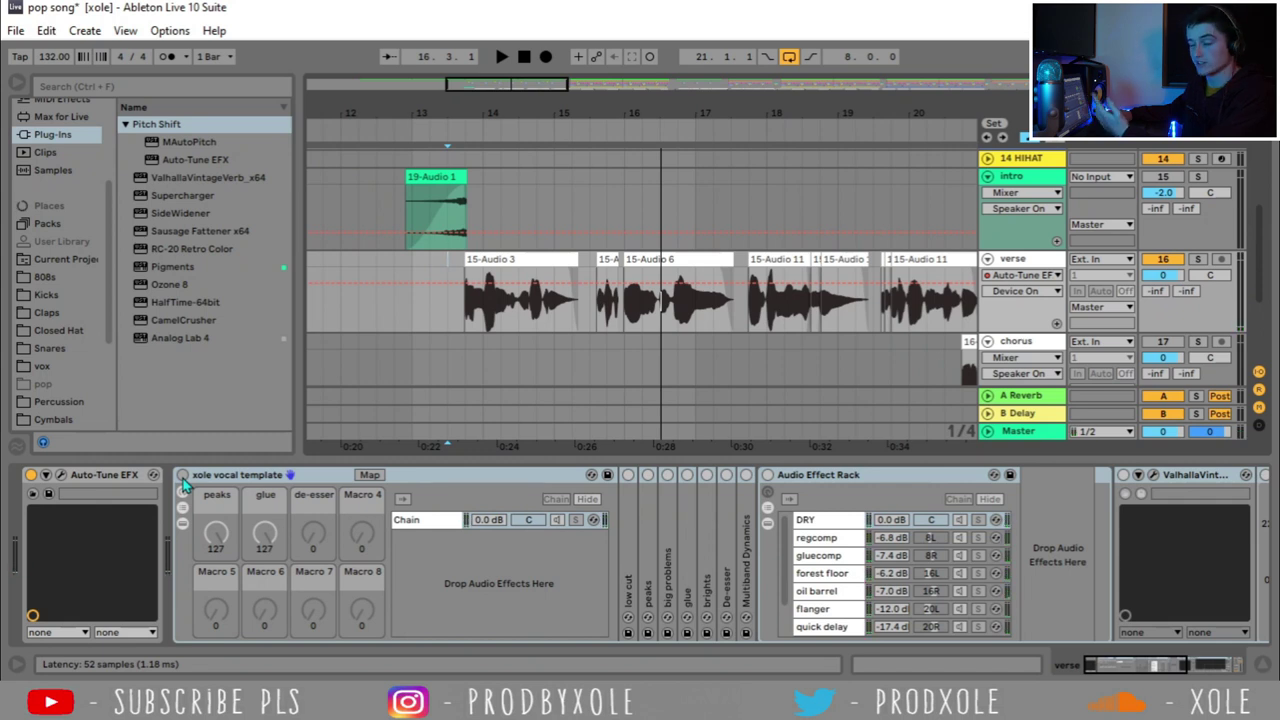
Step: Activate the xole vocal template rack and play the verse through to the chorus at bar 21
left_click(183, 479)
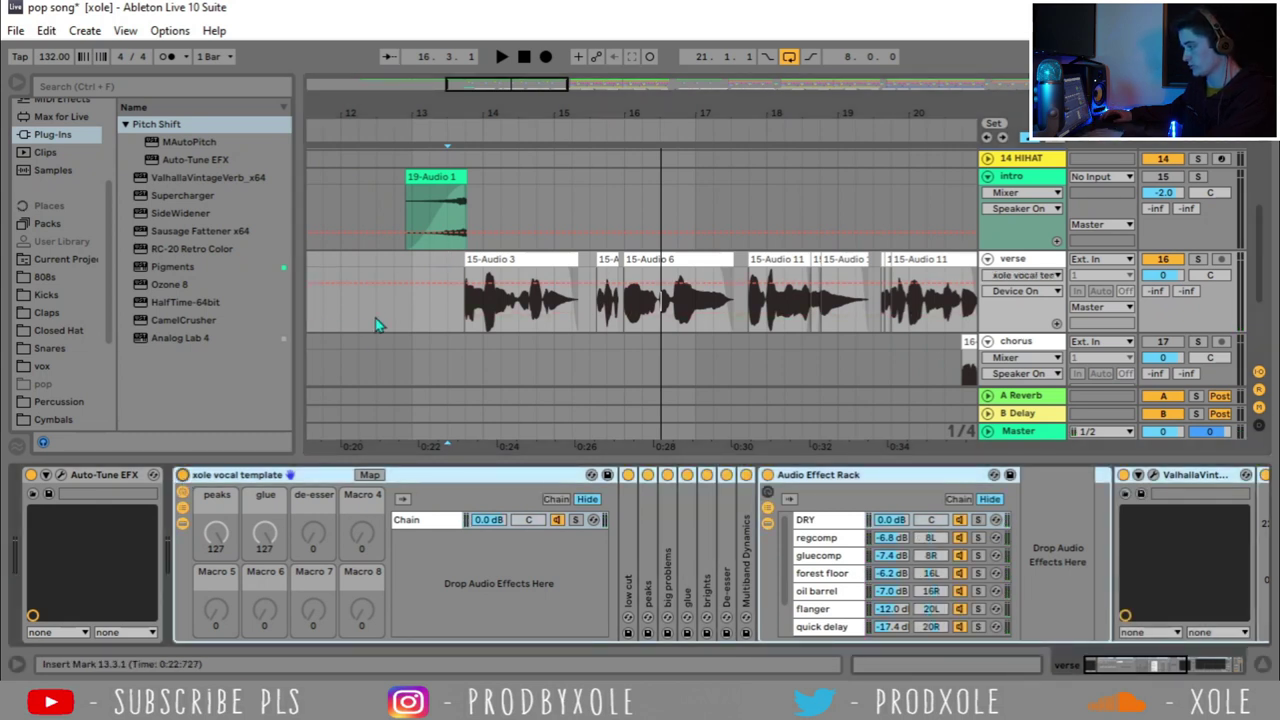
key("space")
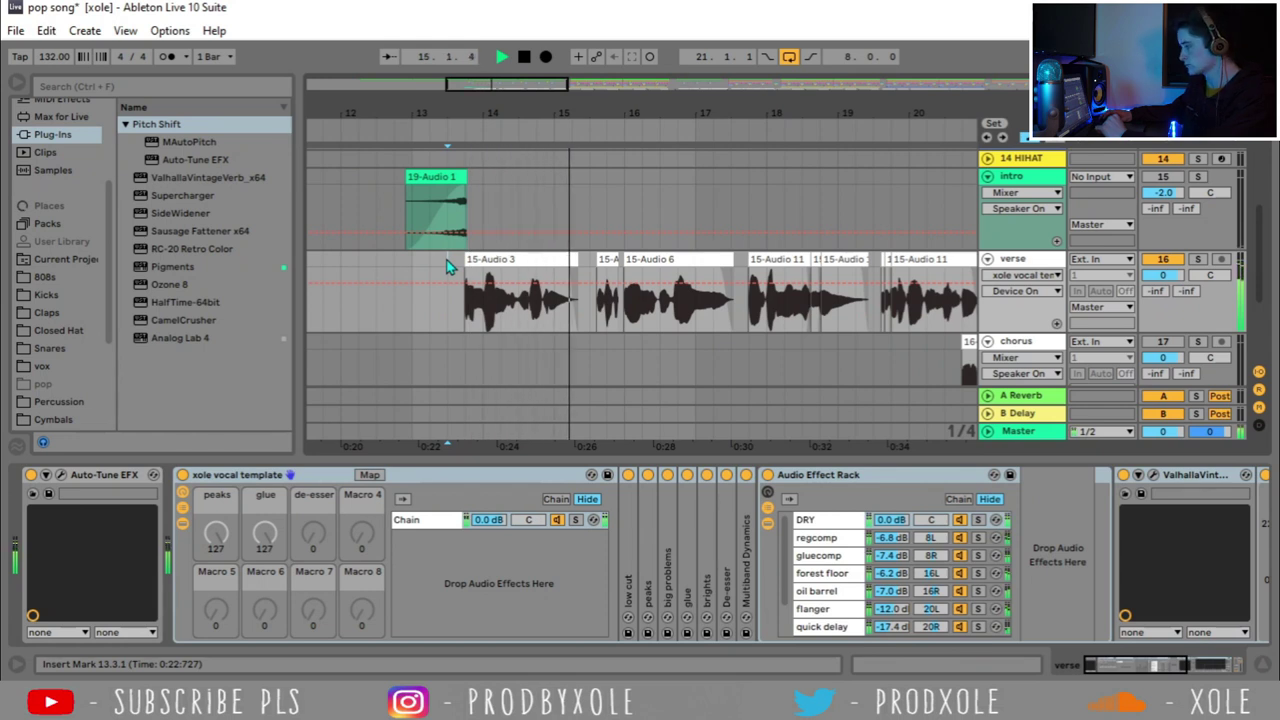
key("minus")
key("minus")
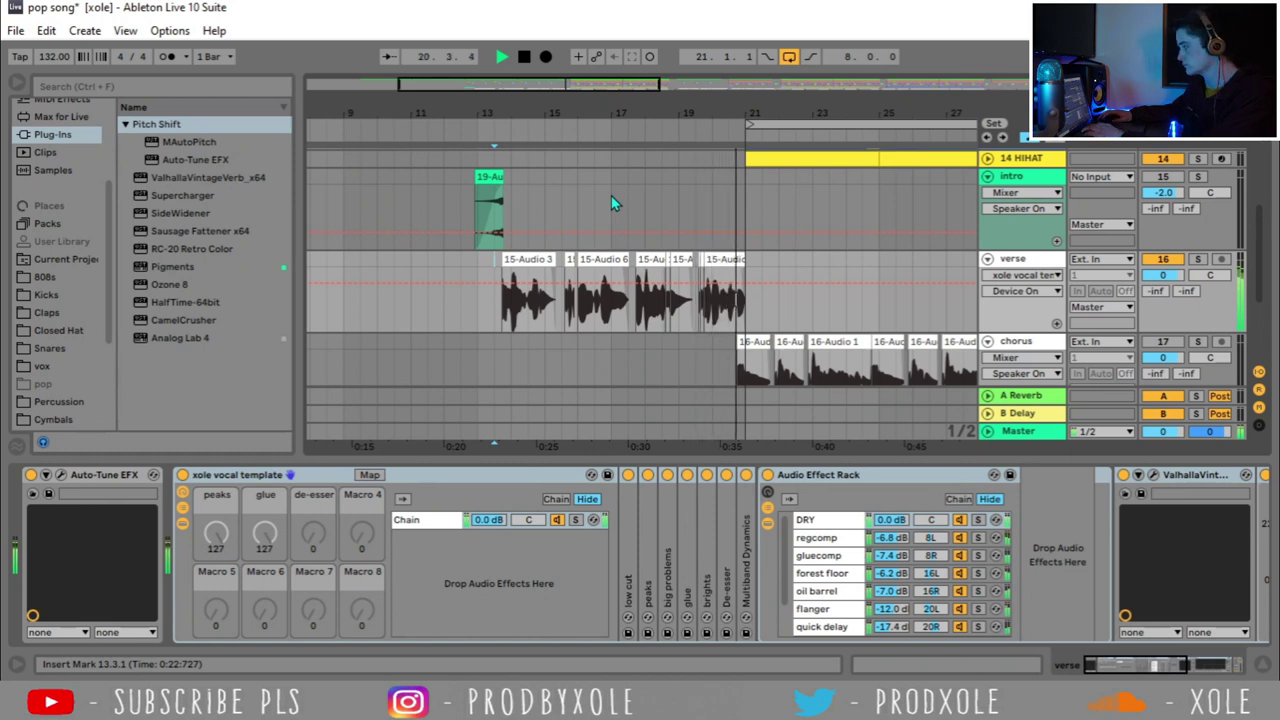
key("space")
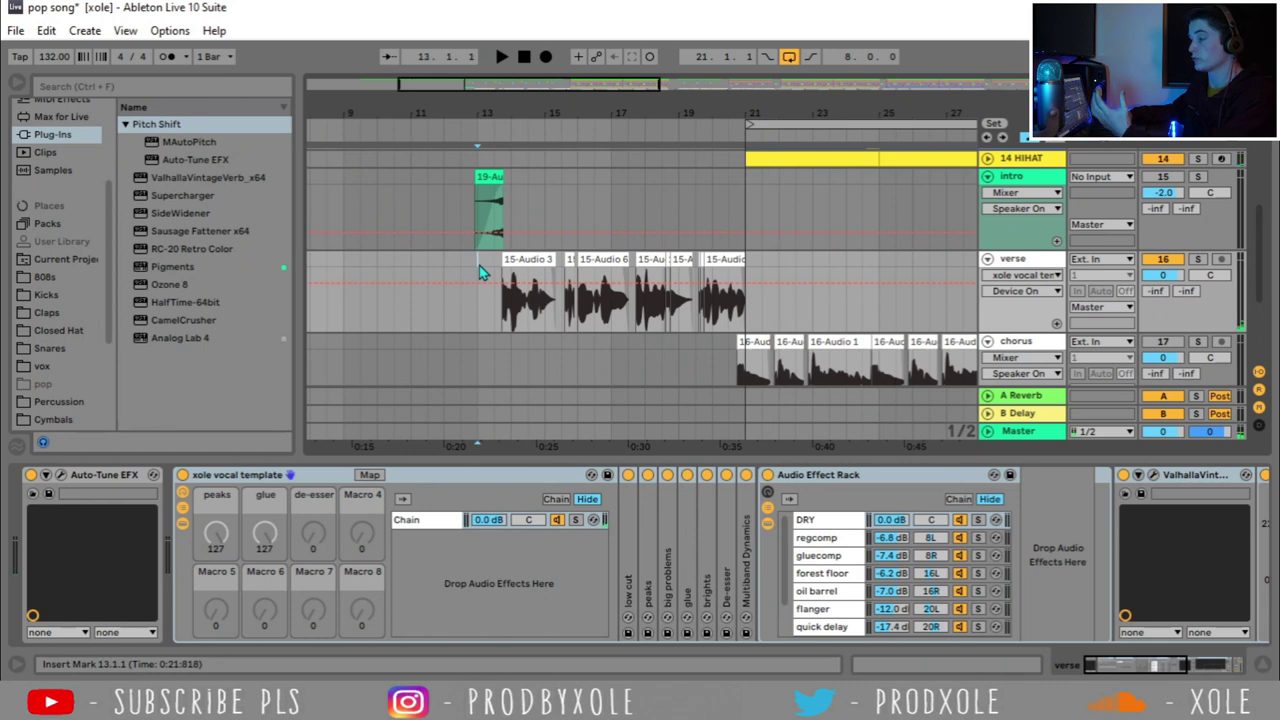
Step: Show the intro track's Valhalla, EQ Eight and Limiter chain and audition the sweep from bar 12
scroll(737, 270, "down", 3)
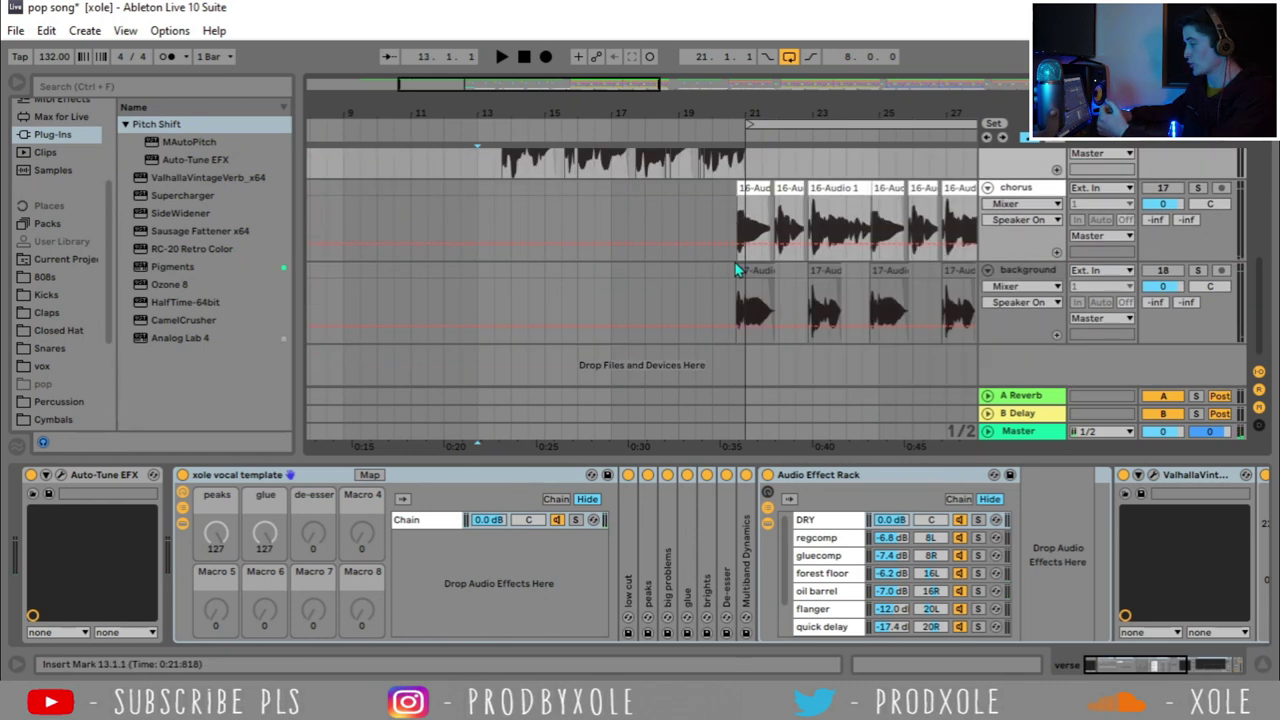
left_click_drag(730, 212, 921, 310)
scroll(595, 275, "up", 3)
left_click(527, 178)
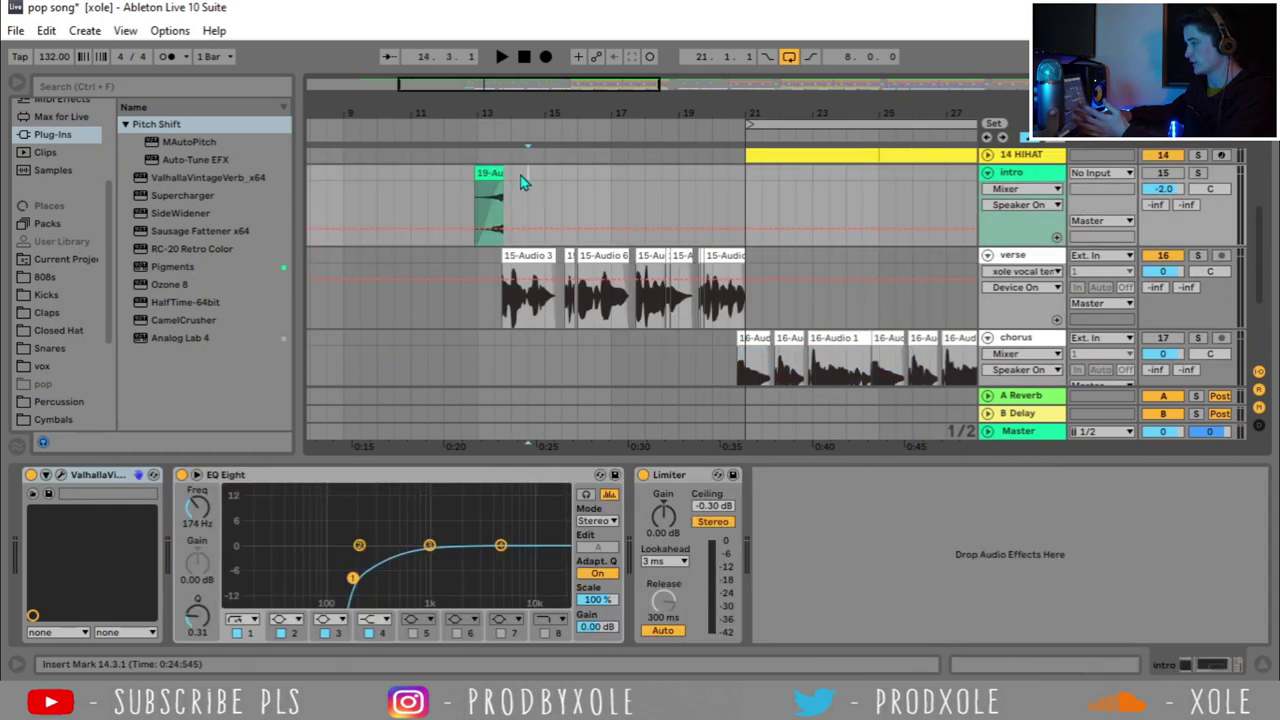
left_click_drag(491, 114, 615, 190)
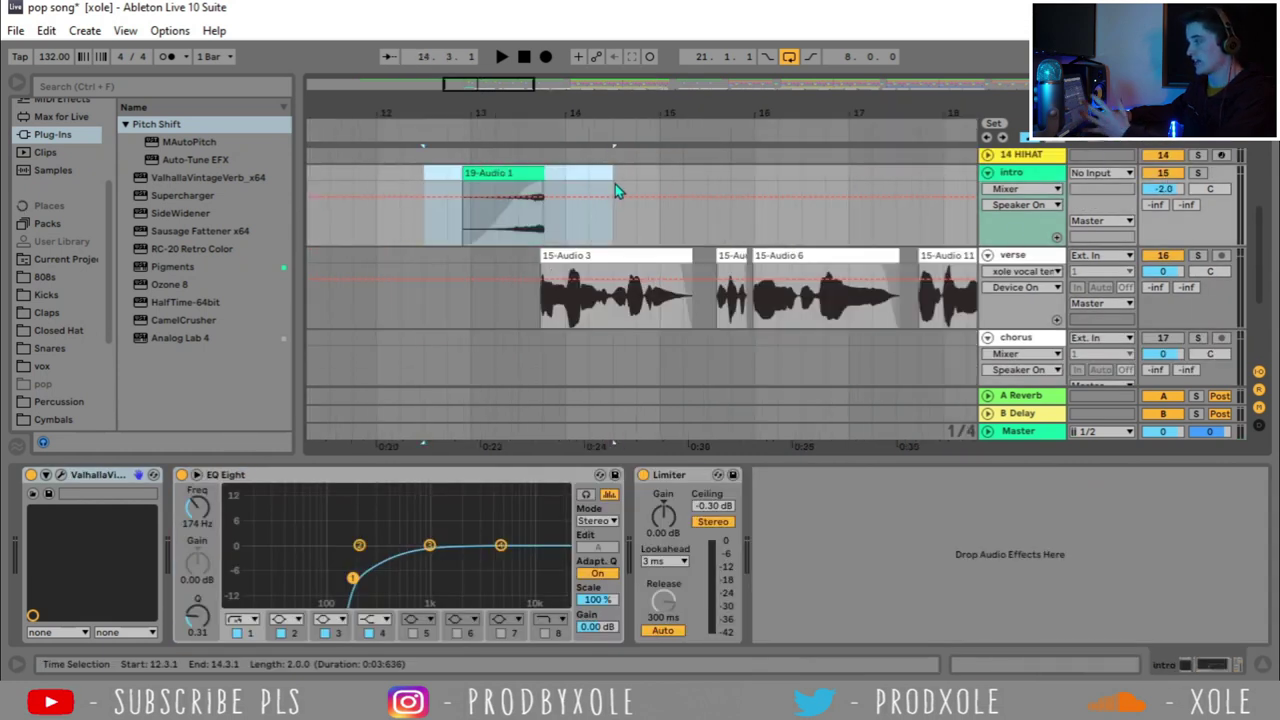
left_click(375, 177)
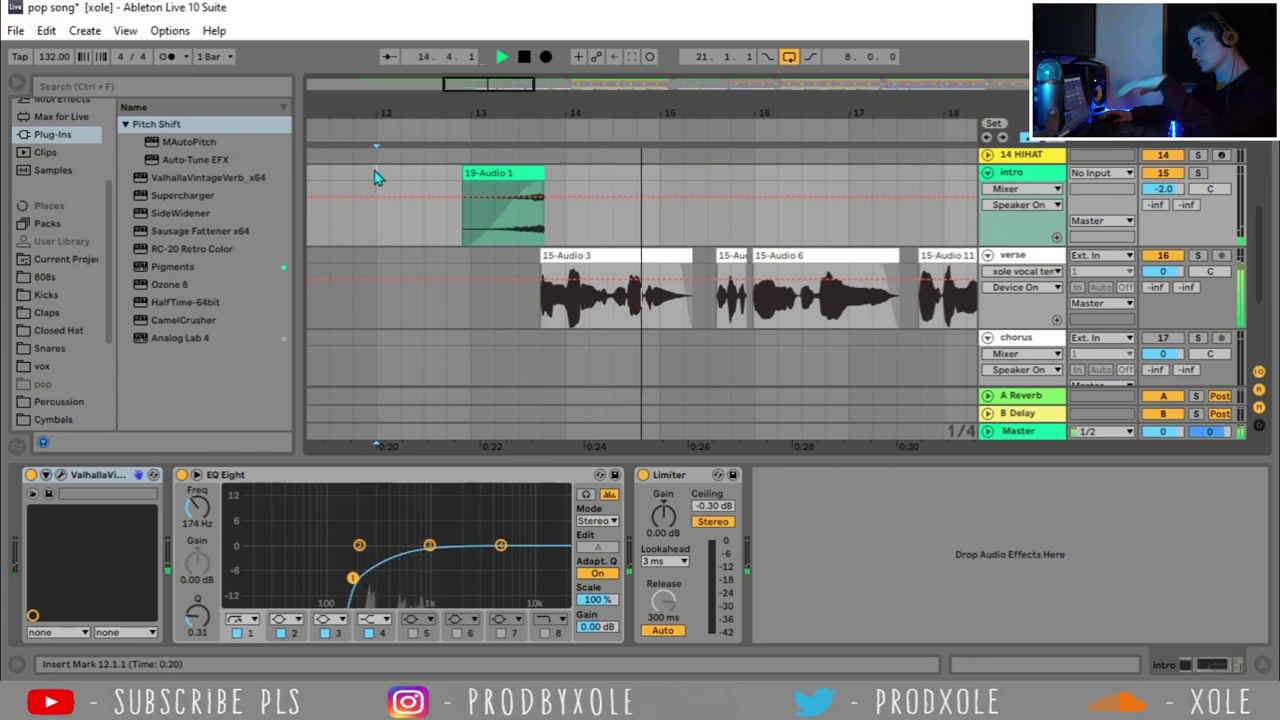
Step: Copy the 15-Audio 3 clip to bar 2 of the verse track
key("space")
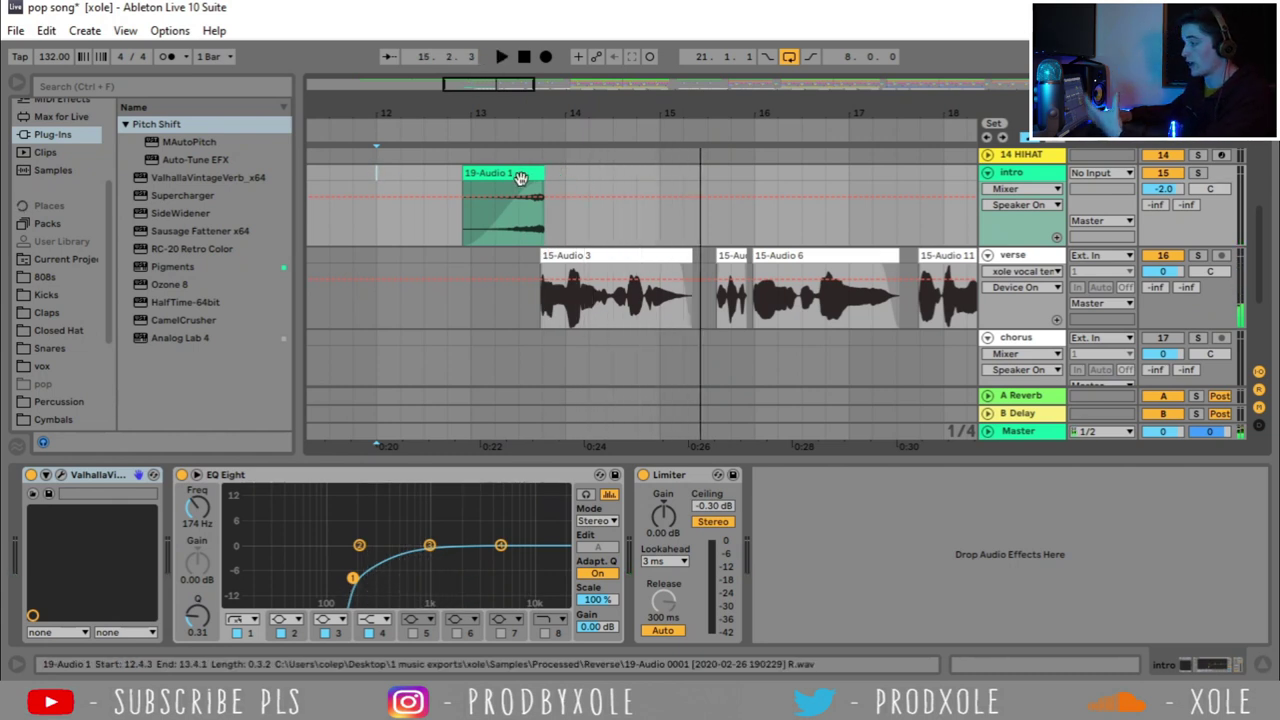
scroll(785, 225, "left", 3)
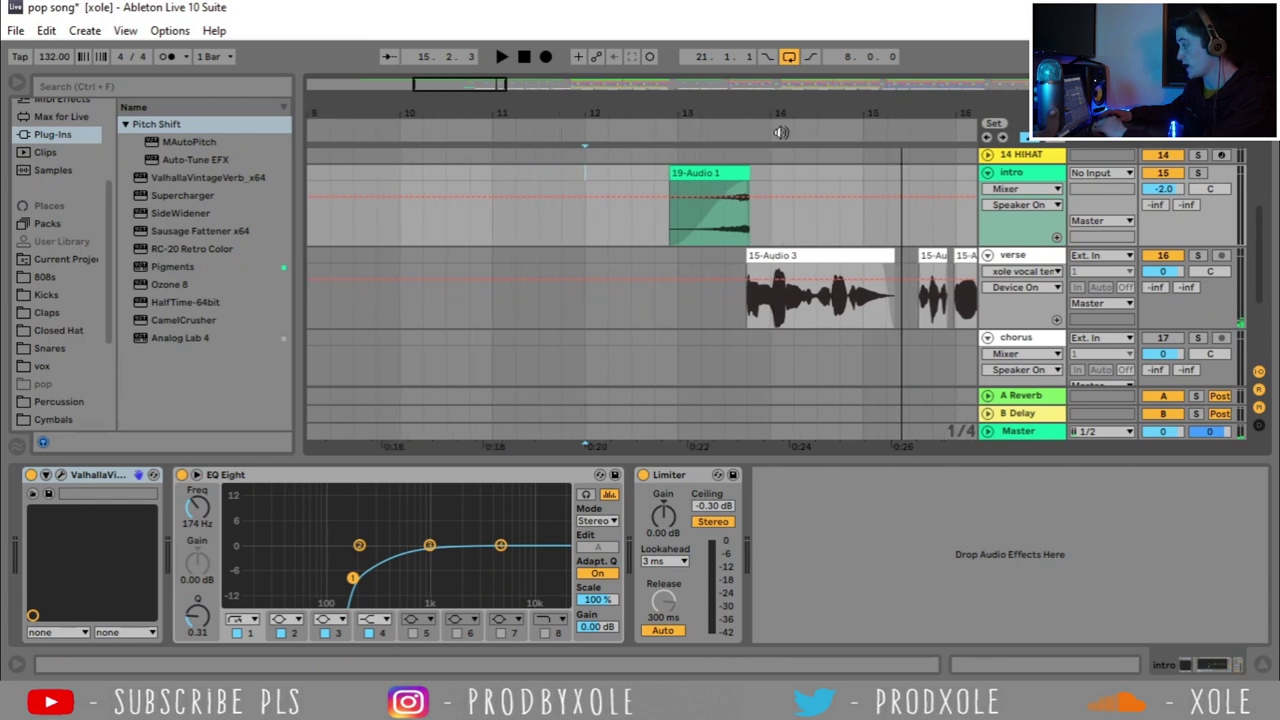
left_click_drag(762, 309, 738, 314)
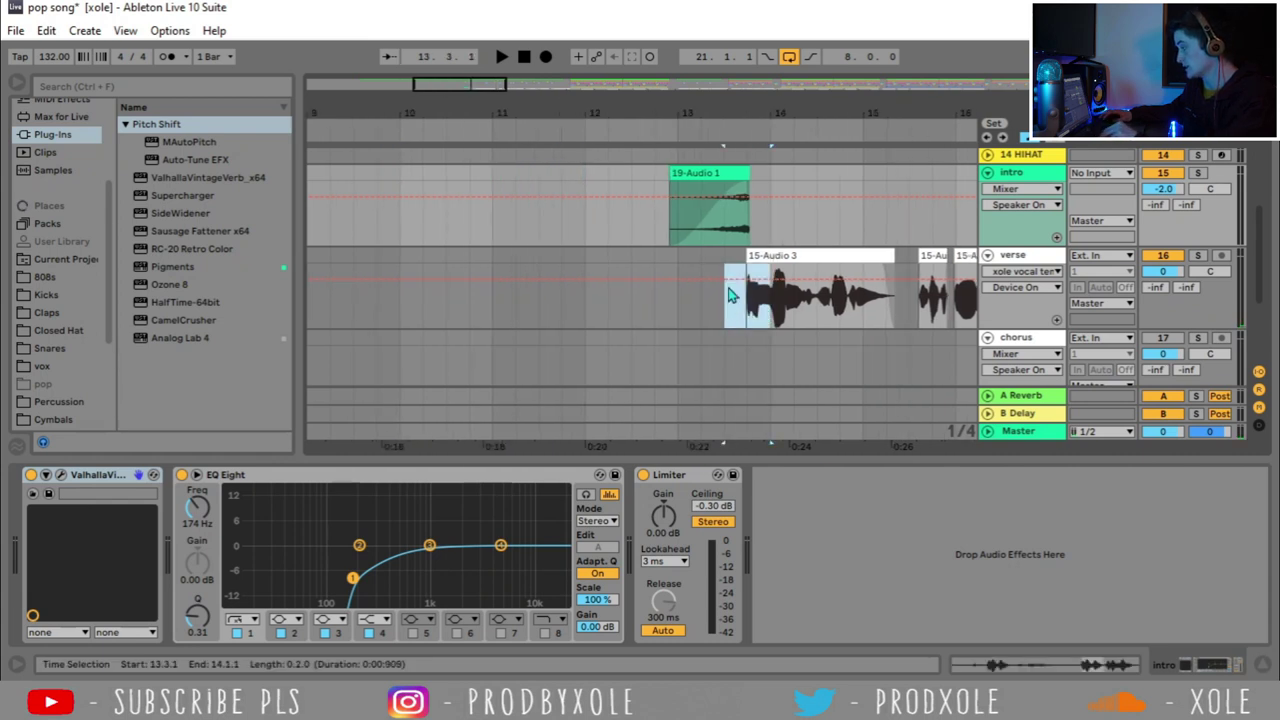
key("minus")
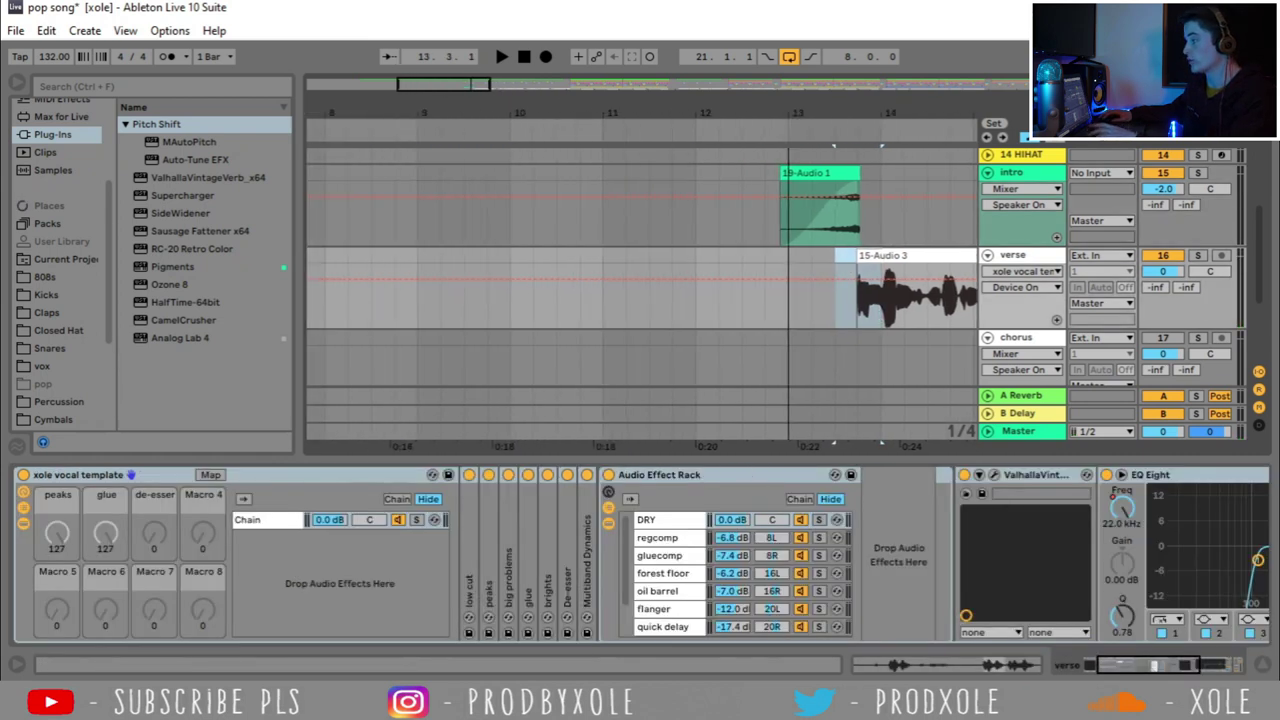
key("minus")
key("minus")
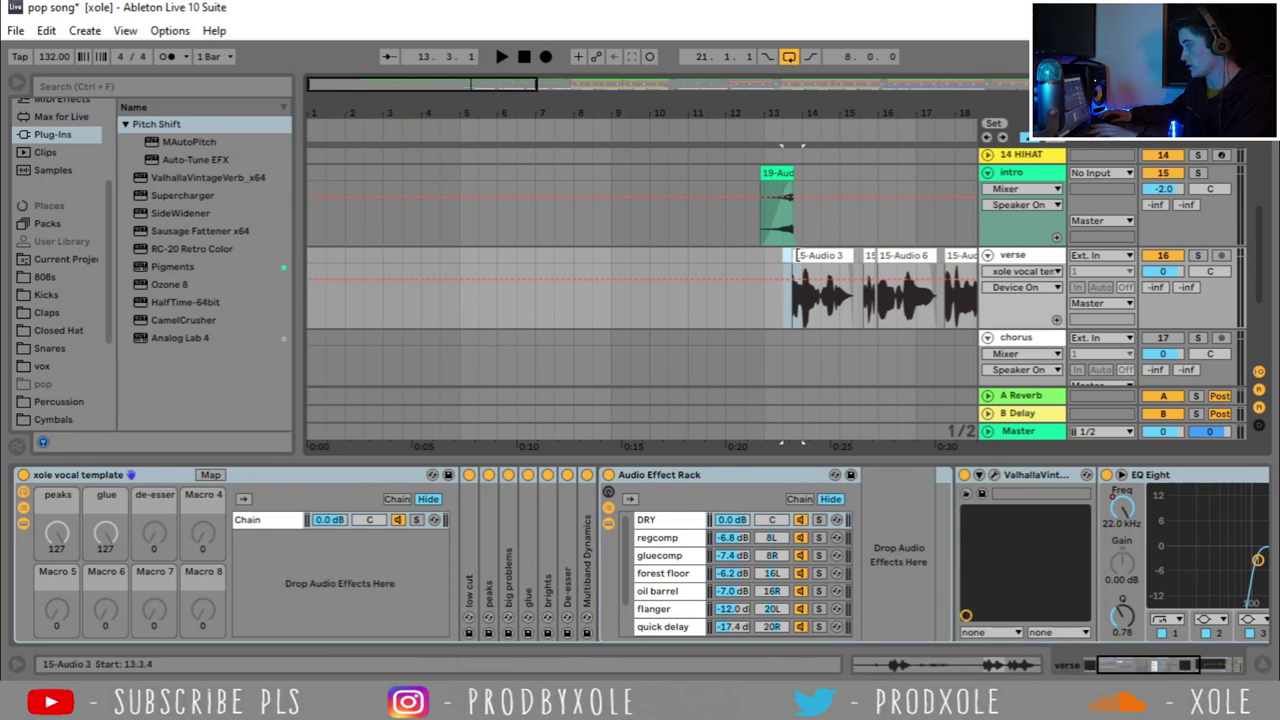
left_click_drag(800, 255, 370, 283)
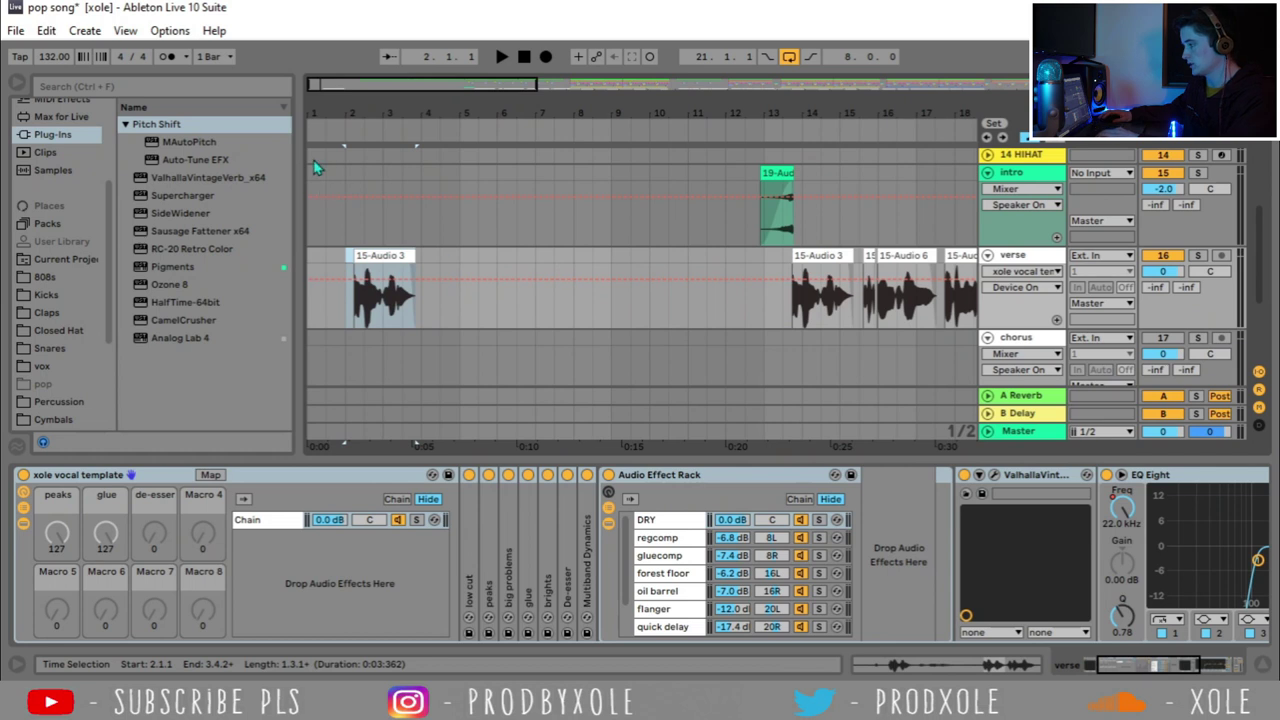
Step: Shorten the copied clip to end at 2.3.3 and audition it
key("z")
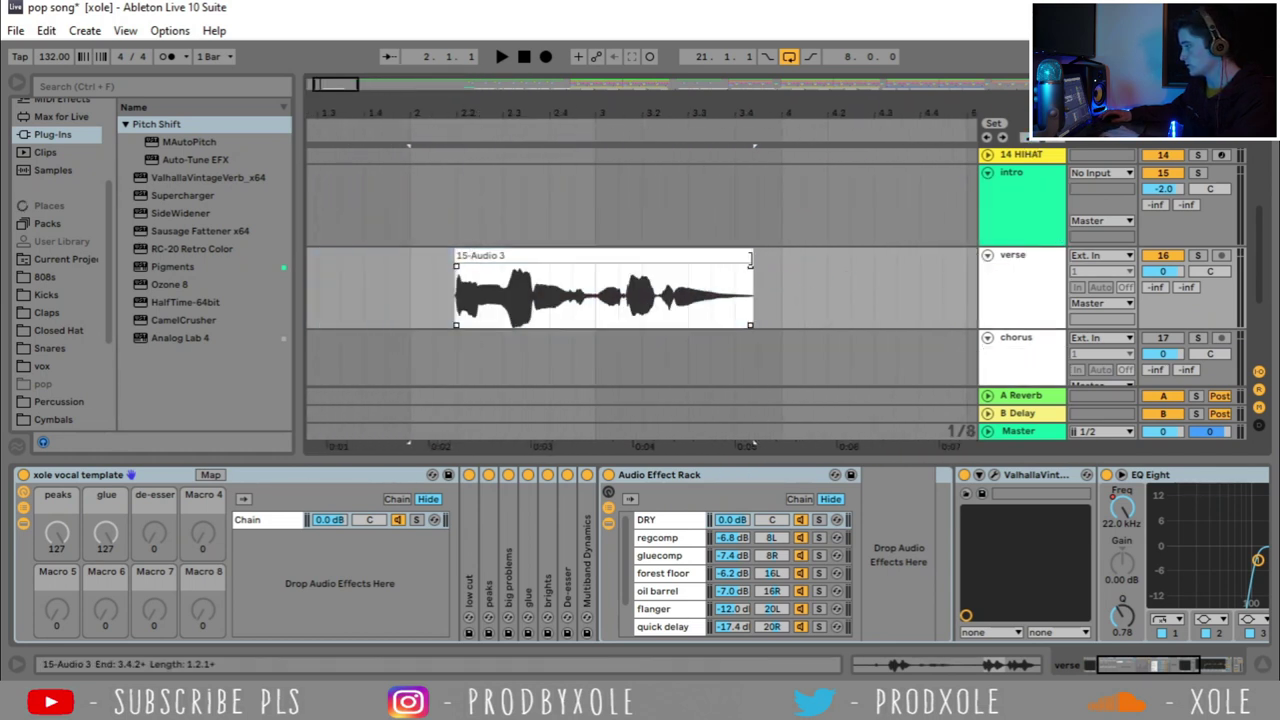
left_click_drag(753, 285, 480, 283)
left_click(470, 290)
key("z")
key("space")
Step: Trim the clip further to a sliver ending at 2.2.2 and play it
left_click_drag(531, 258, 433, 275)
key("z")
left_click(482, 258)
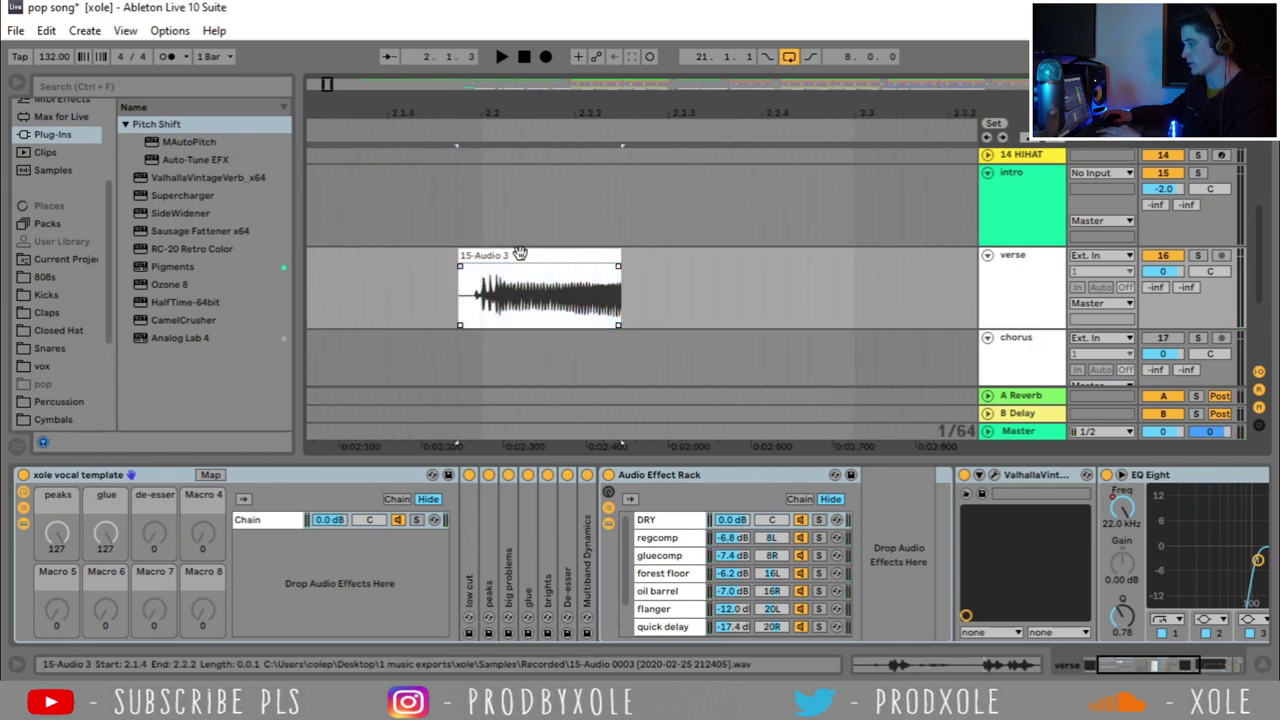
key("space")
left_click(531, 200)
key("minus")
key("minus")
key("minus")
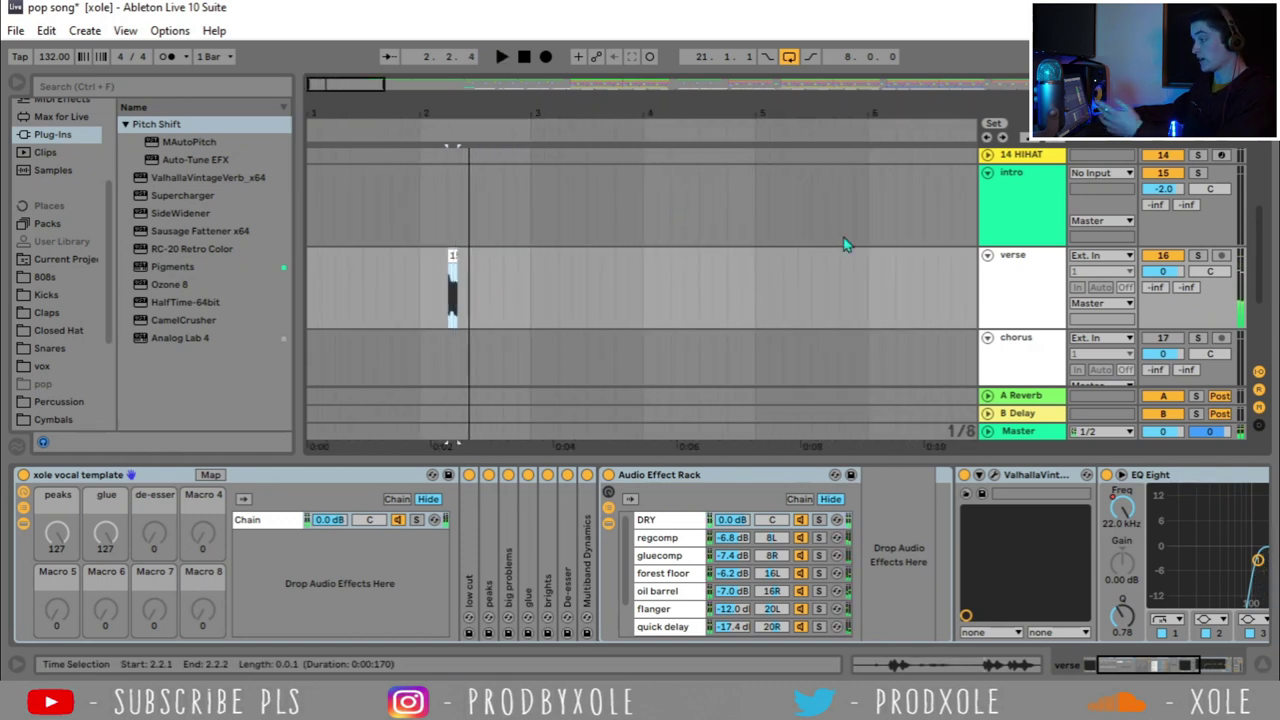
Step: Browse the Browser's Audio Effects to the Reverb preset folders
left_click(1003, 295)
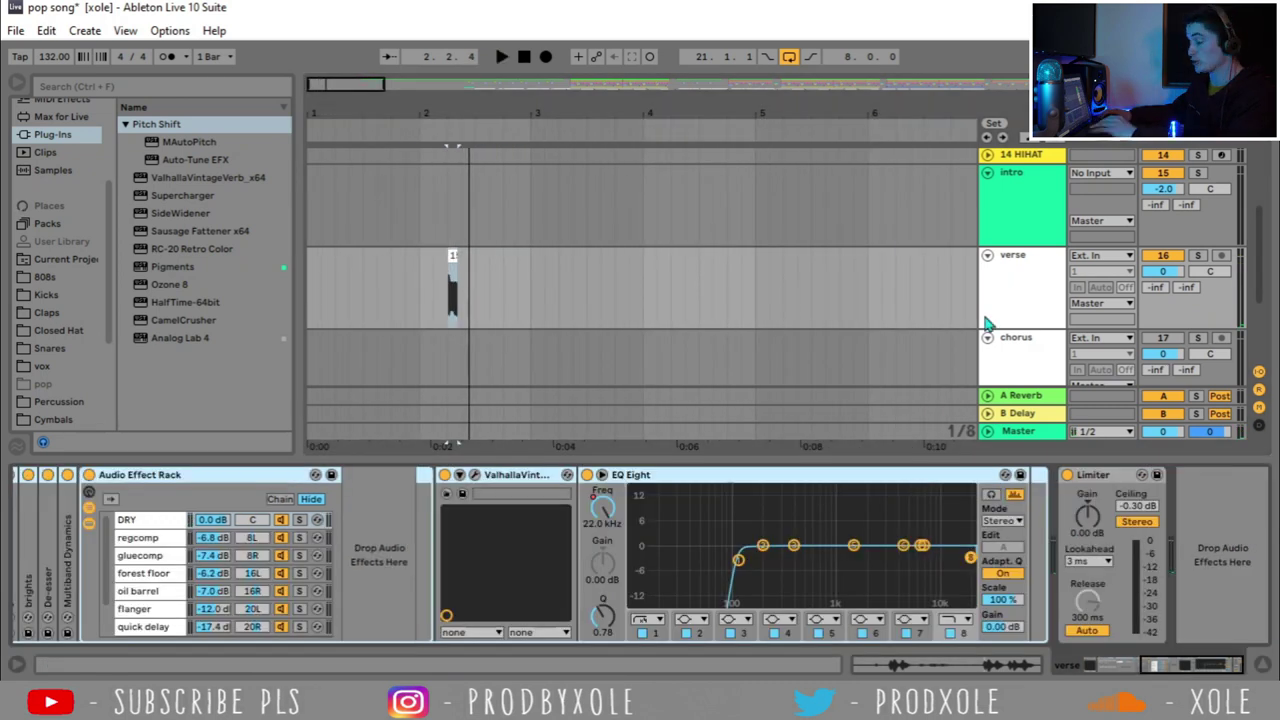
scroll(50, 200, "up", 3)
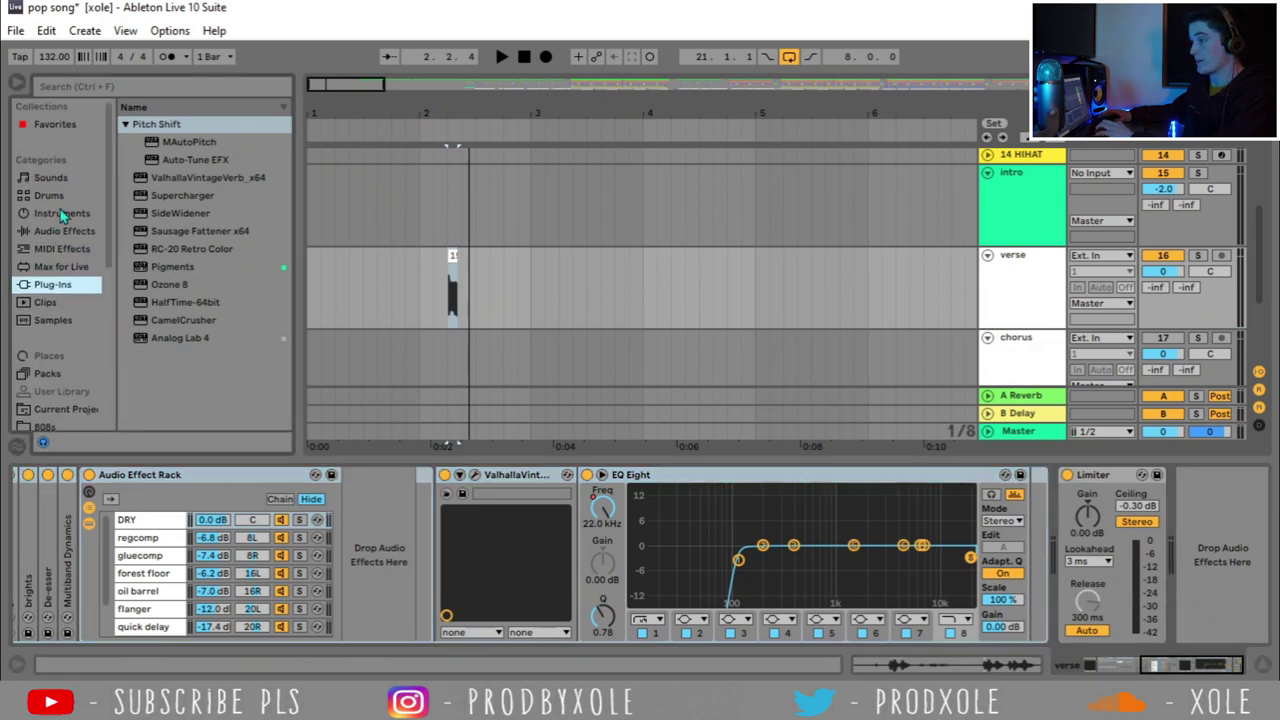
left_click(65, 231)
scroll(215, 362, "down", 3)
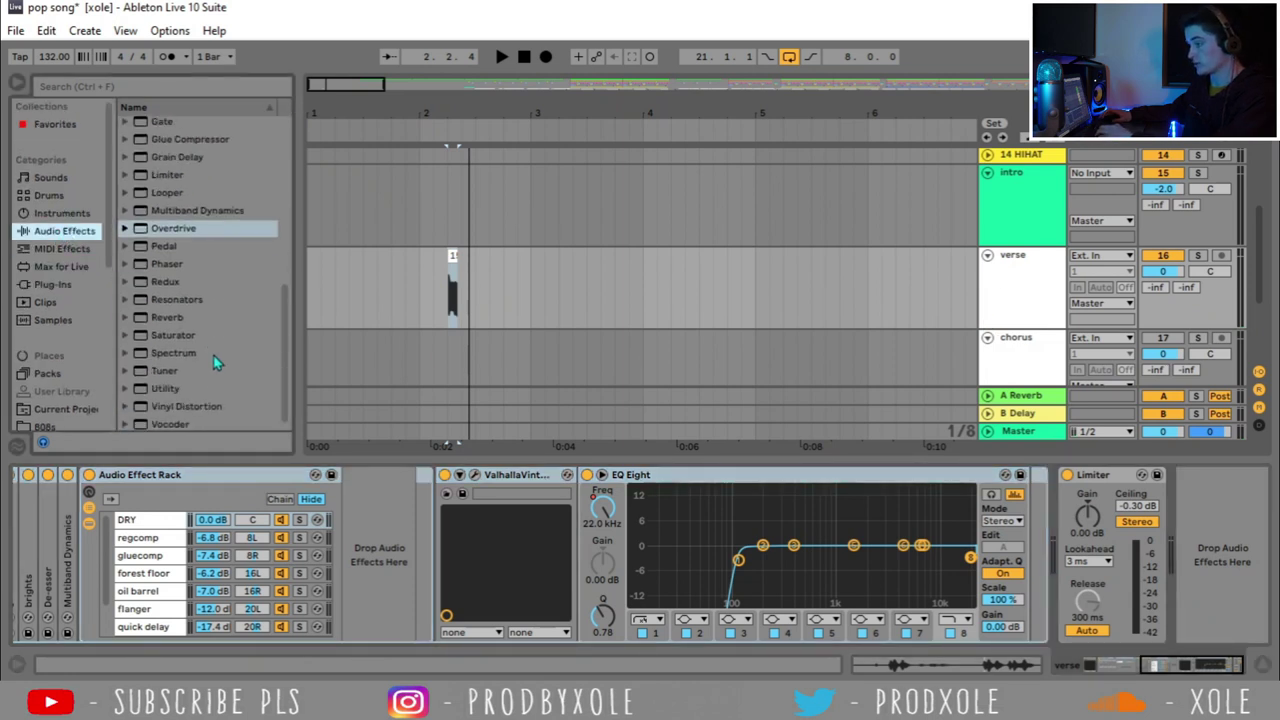
left_click(143, 318)
scroll(144, 327, "down", 2)
left_click(135, 282)
scroll(215, 307, "down", 4)
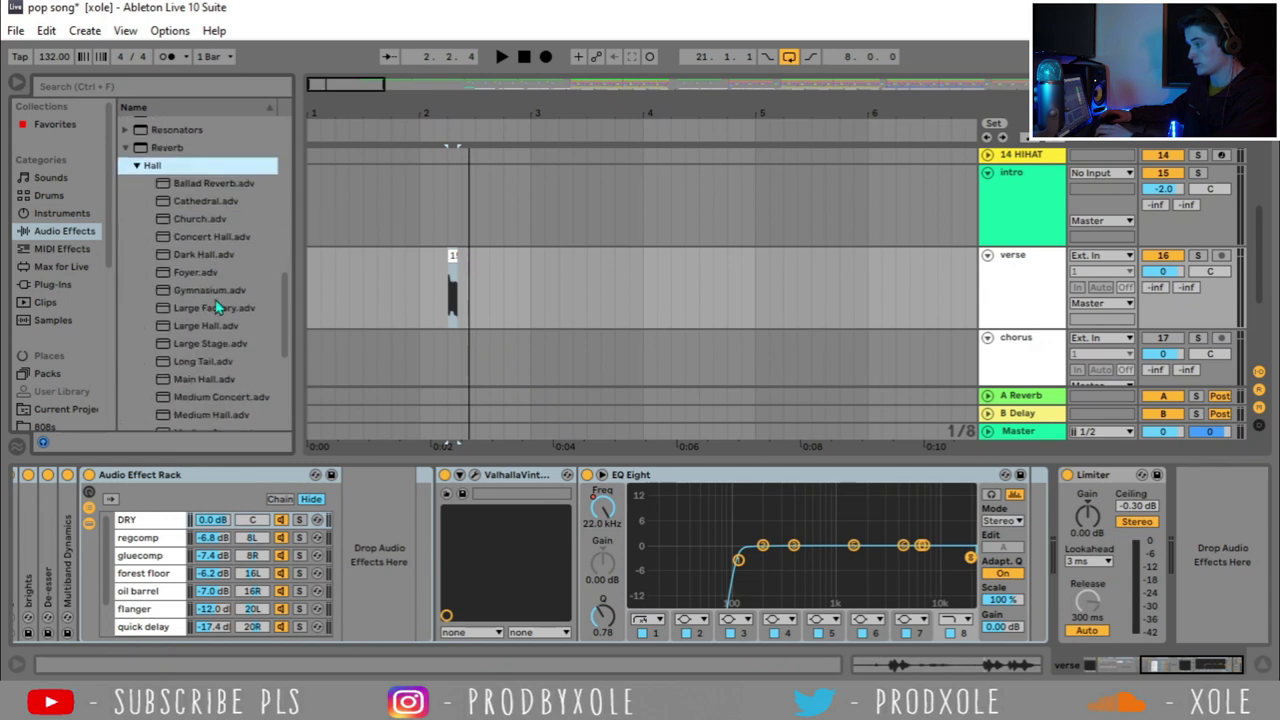
Step: Audition the Bright Room reverb on the verse chain, then delete it and pick Ambience
left_click_drag(204, 385, 1060, 543)
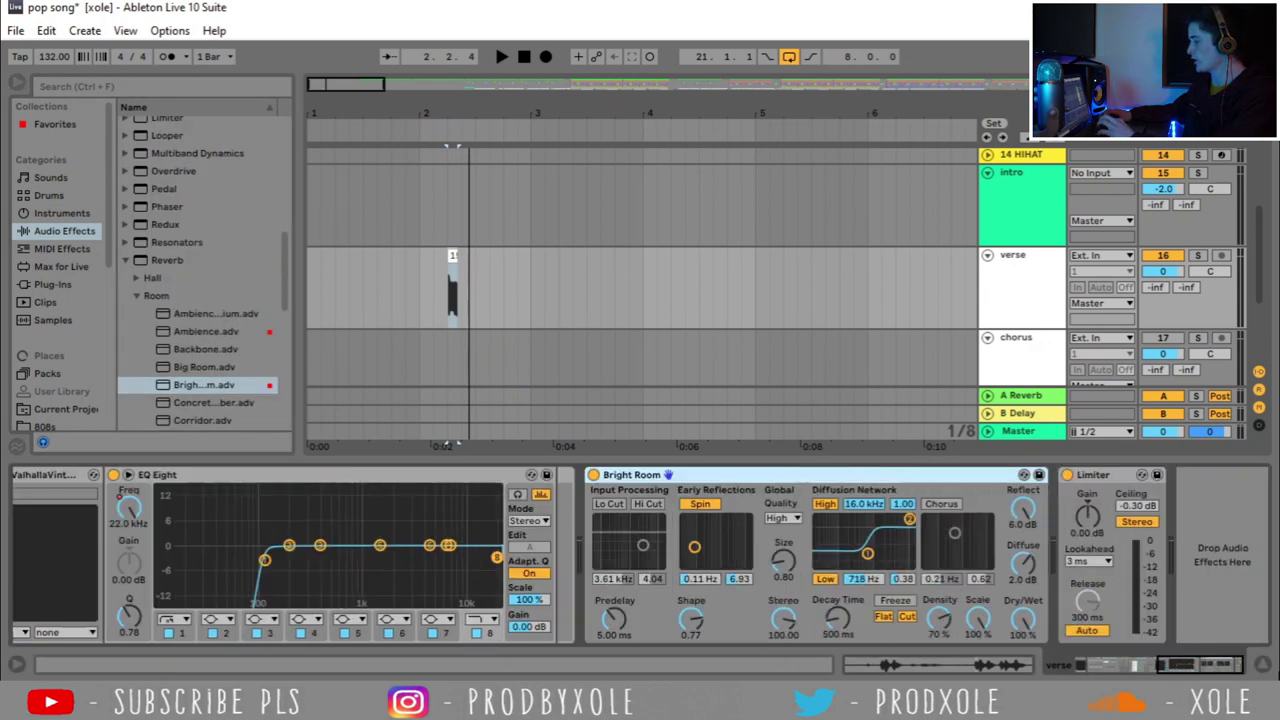
key("space")
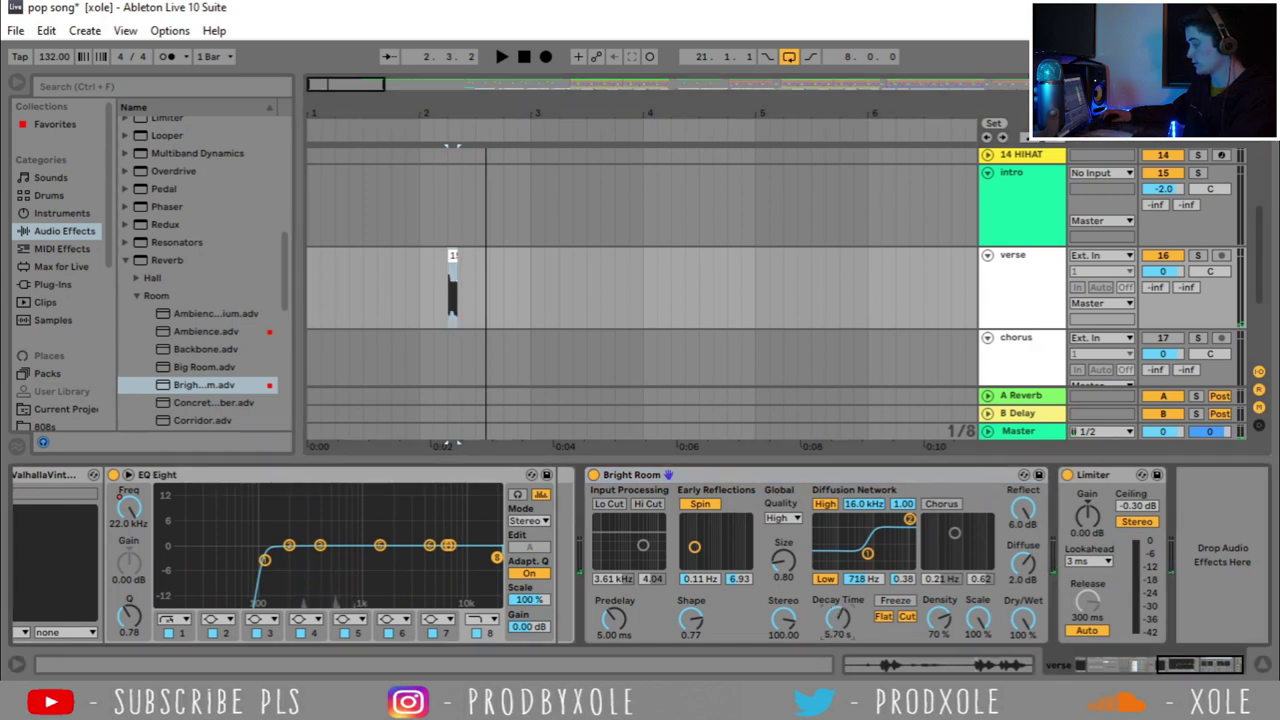
key("space")
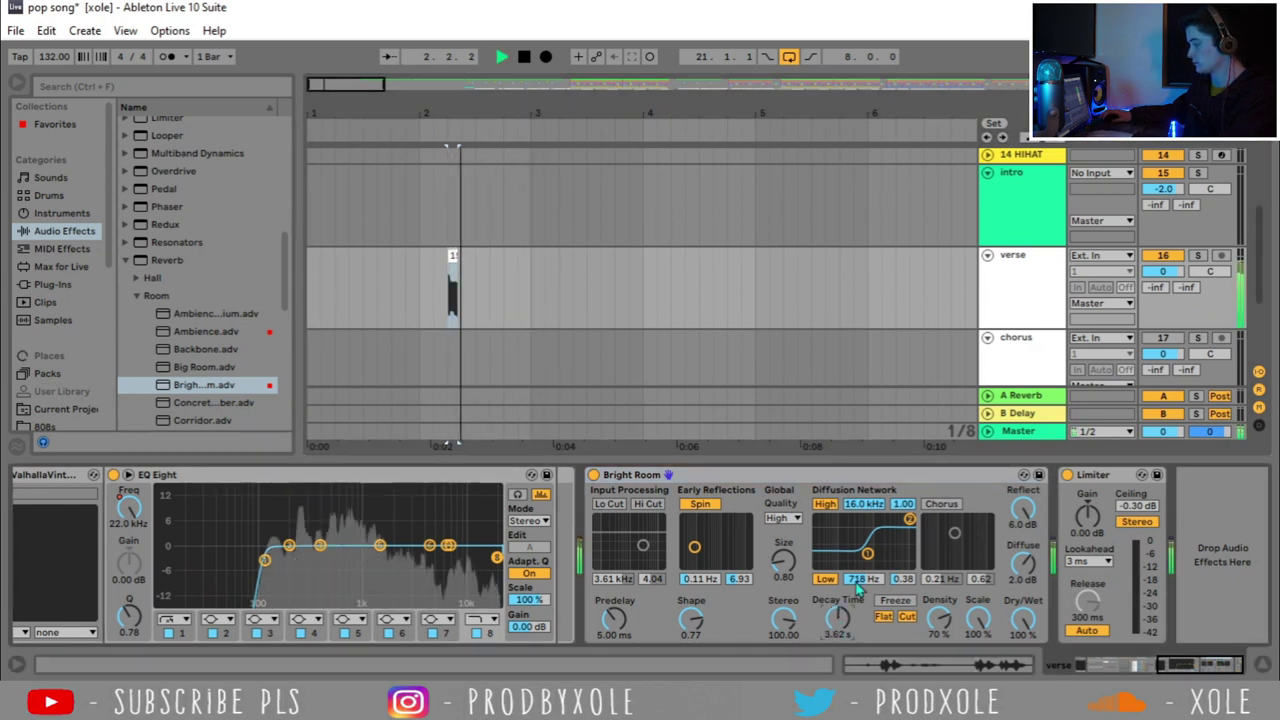
key("space")
key("space")
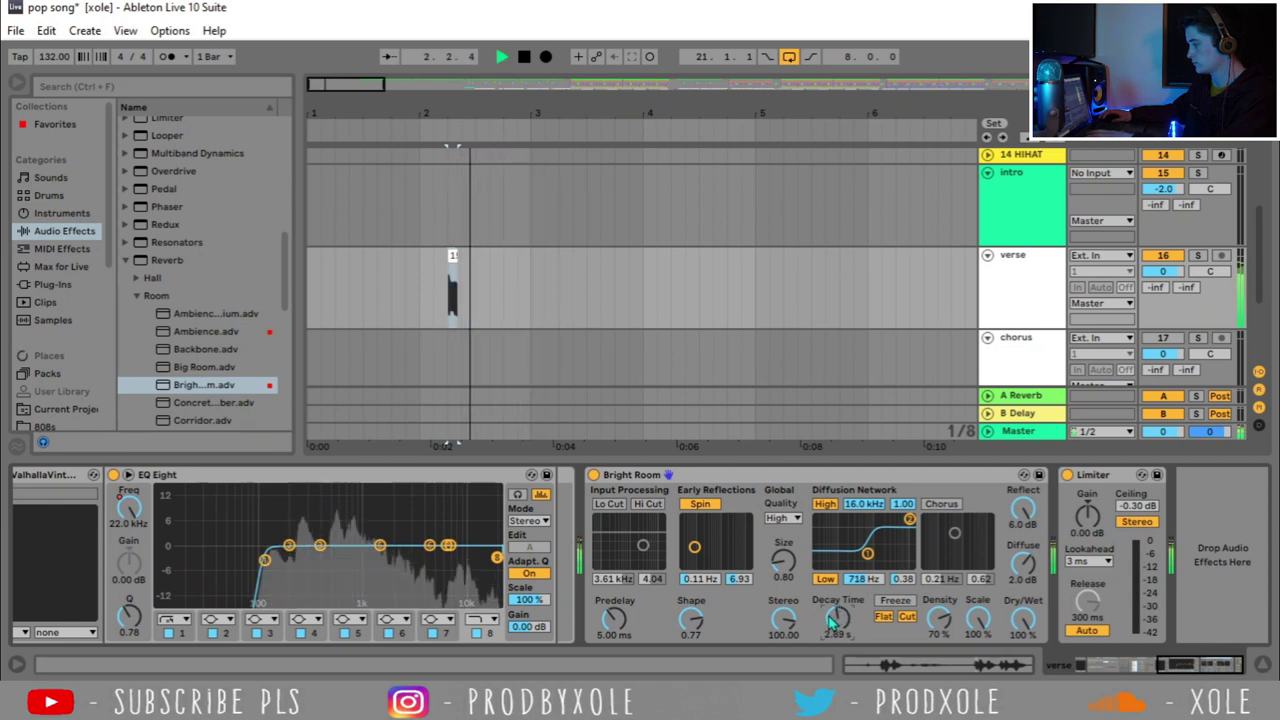
key("space")
key("space")
key("space")
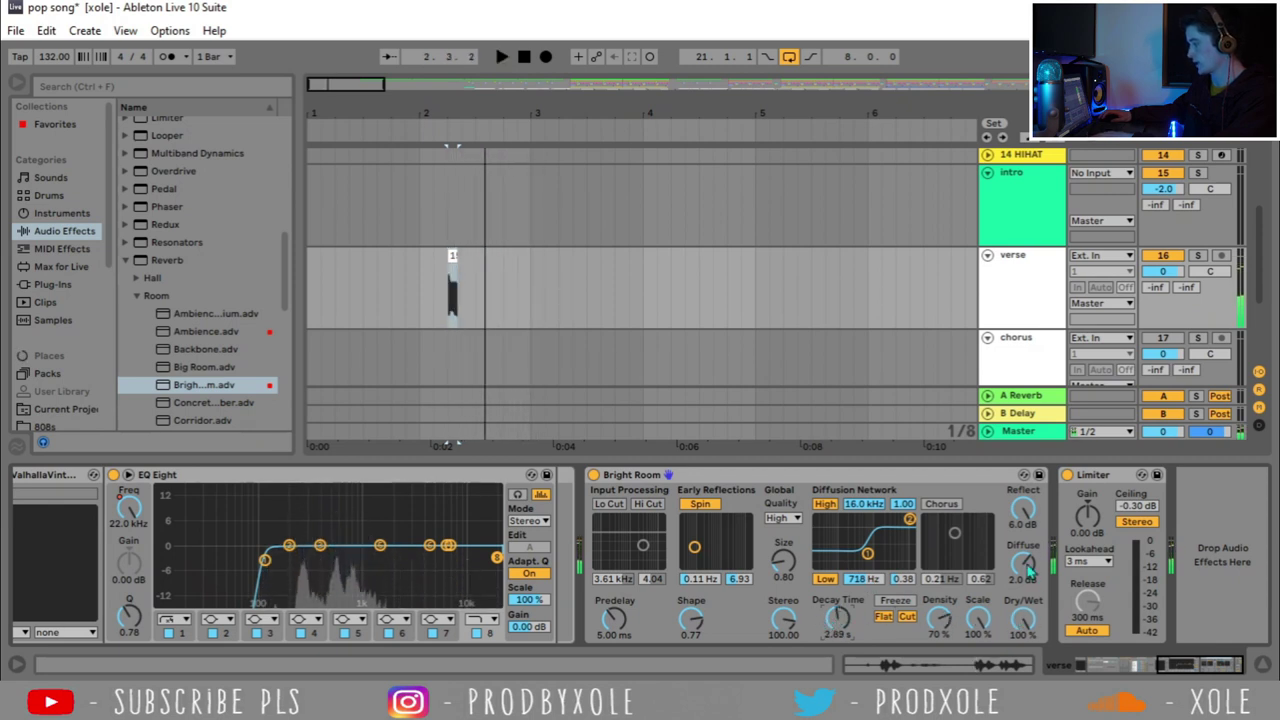
left_click(826, 481)
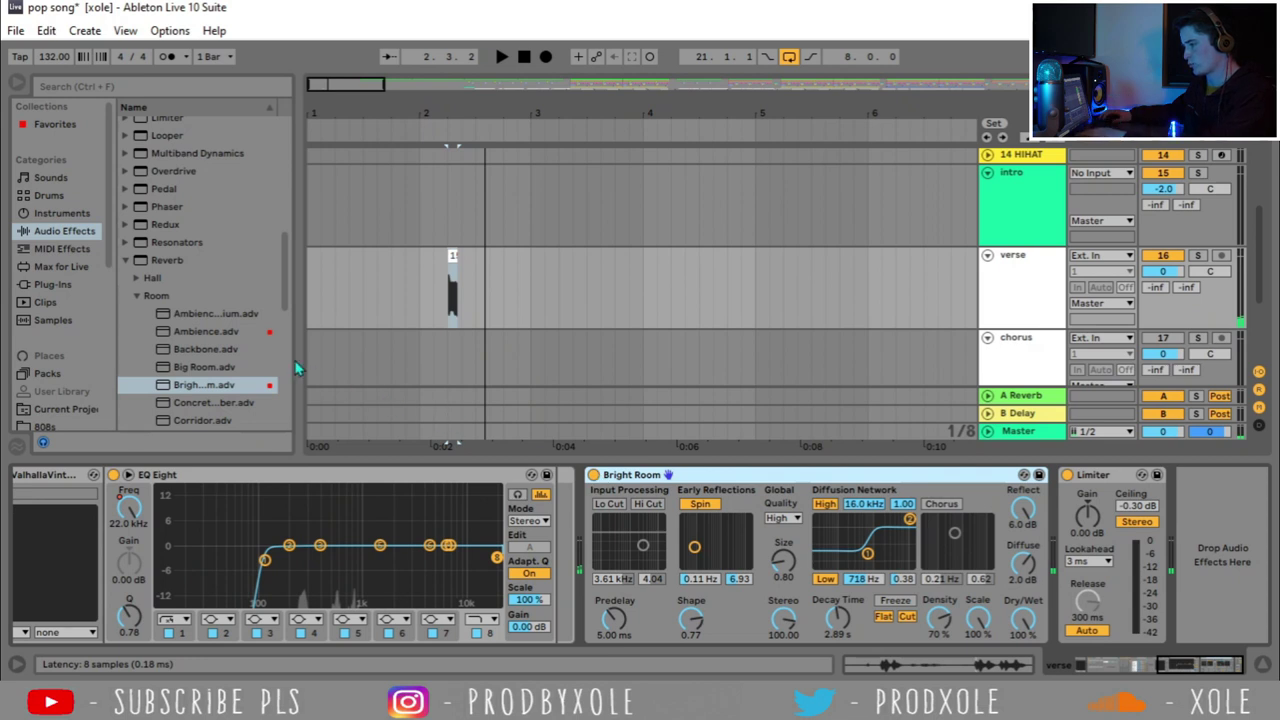
key("Delete")
left_click(205, 331)
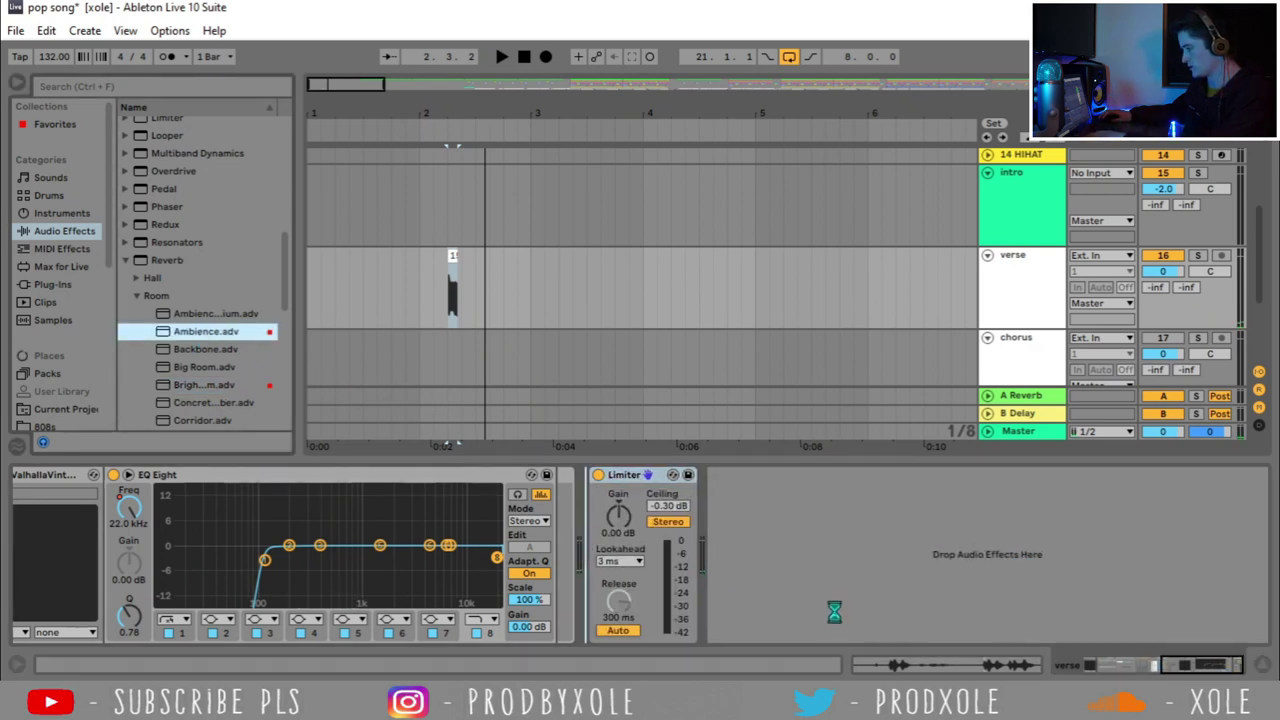
Step: Set the Ambience reverb's decay to 3.79 s and enable its low cut
left_click_drag(840, 620, 840, 580)
key("space")
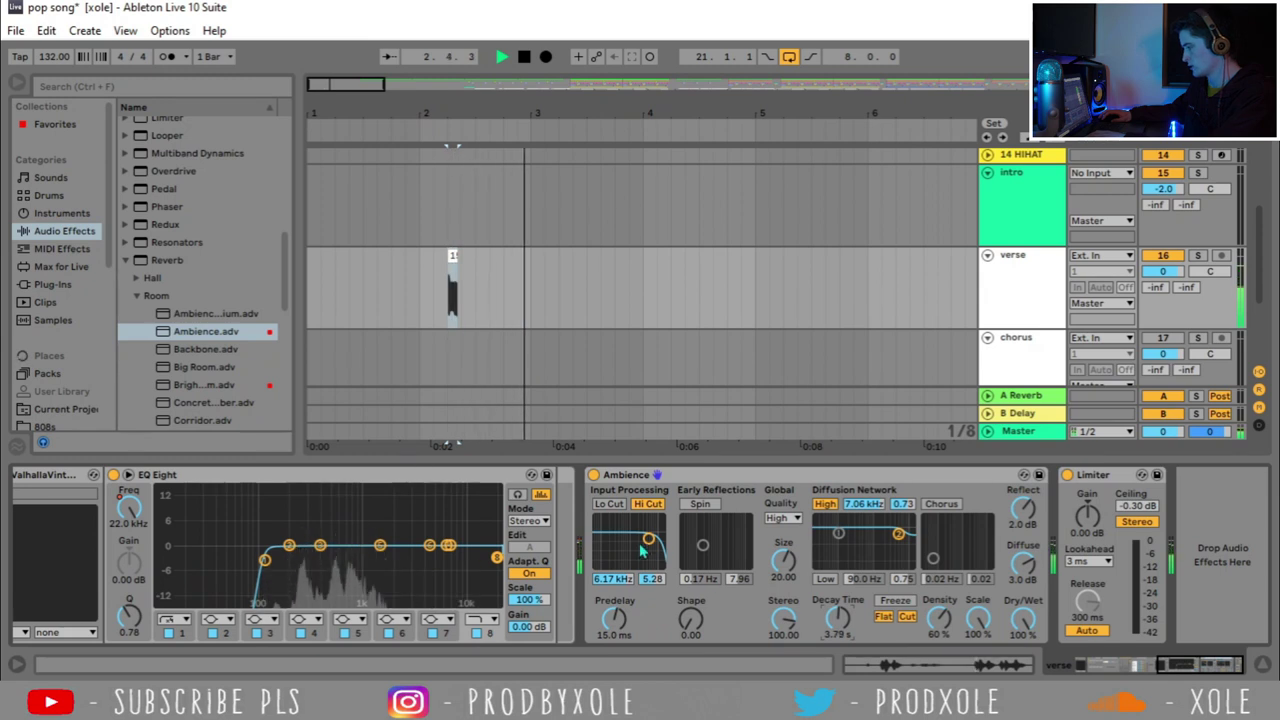
key("space")
left_click(692, 478)
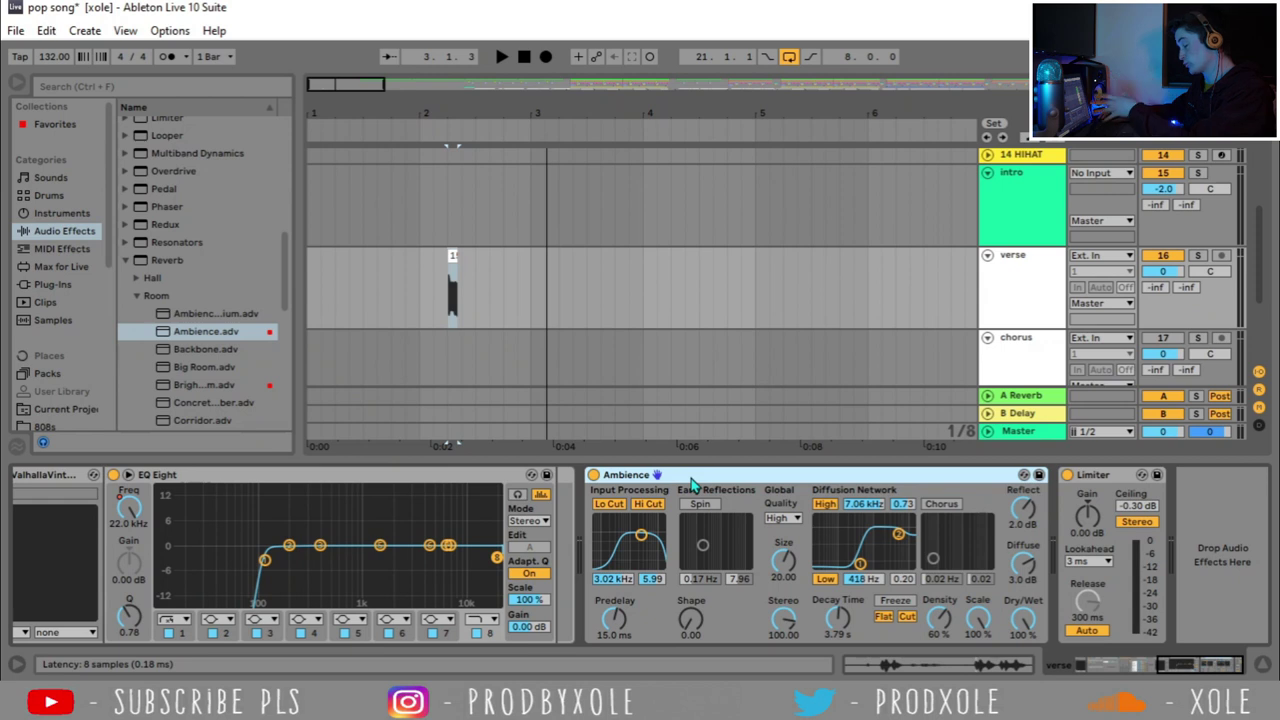
Step: Select the verse range from 2.2.1 onward
left_click(455, 330)
left_click(440, 297)
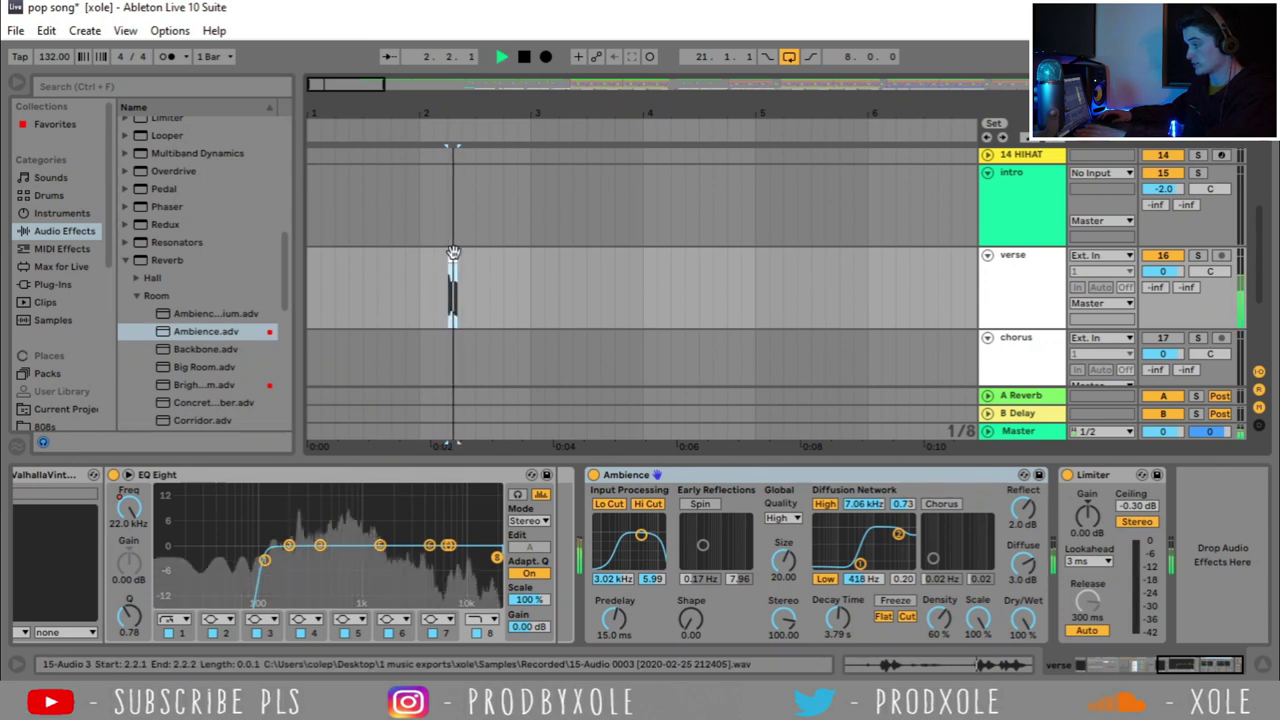
left_click_drag(450, 285, 757, 297)
Step: Insert a new 17 Audio track fed from the verse track and arm it
right_click(1030, 266)
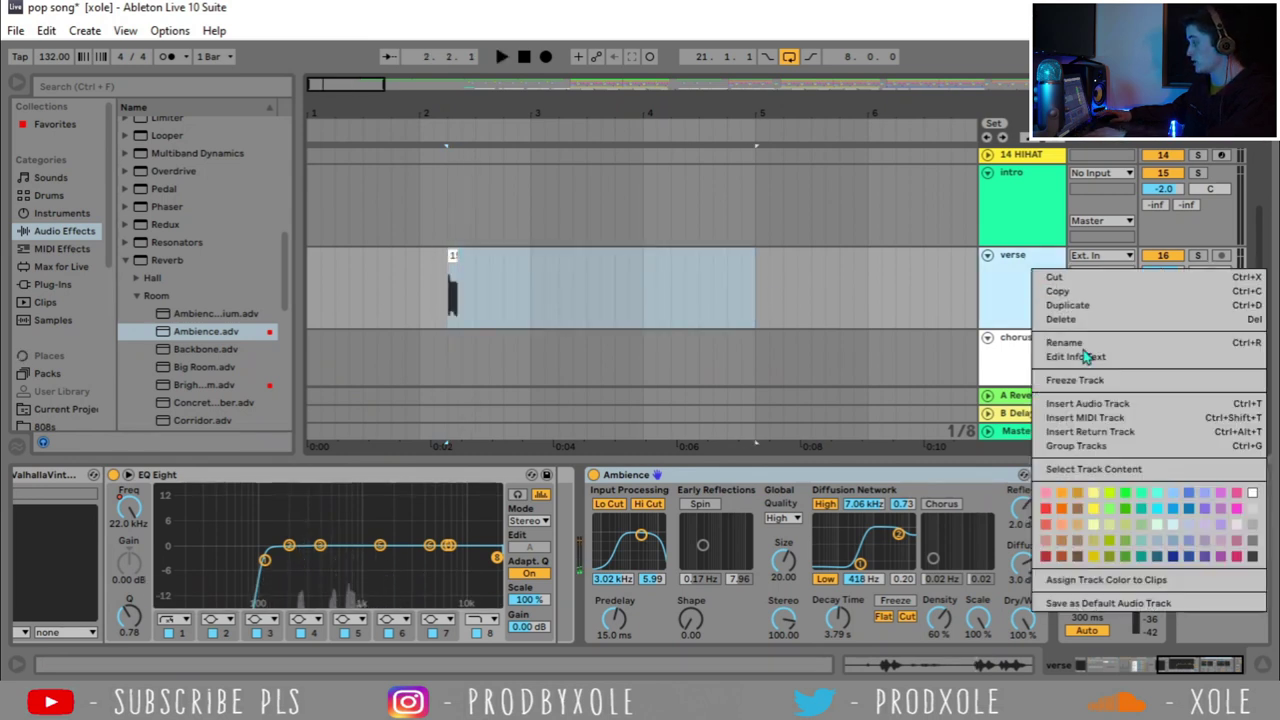
left_click(1088, 403)
left_click(1090, 313)
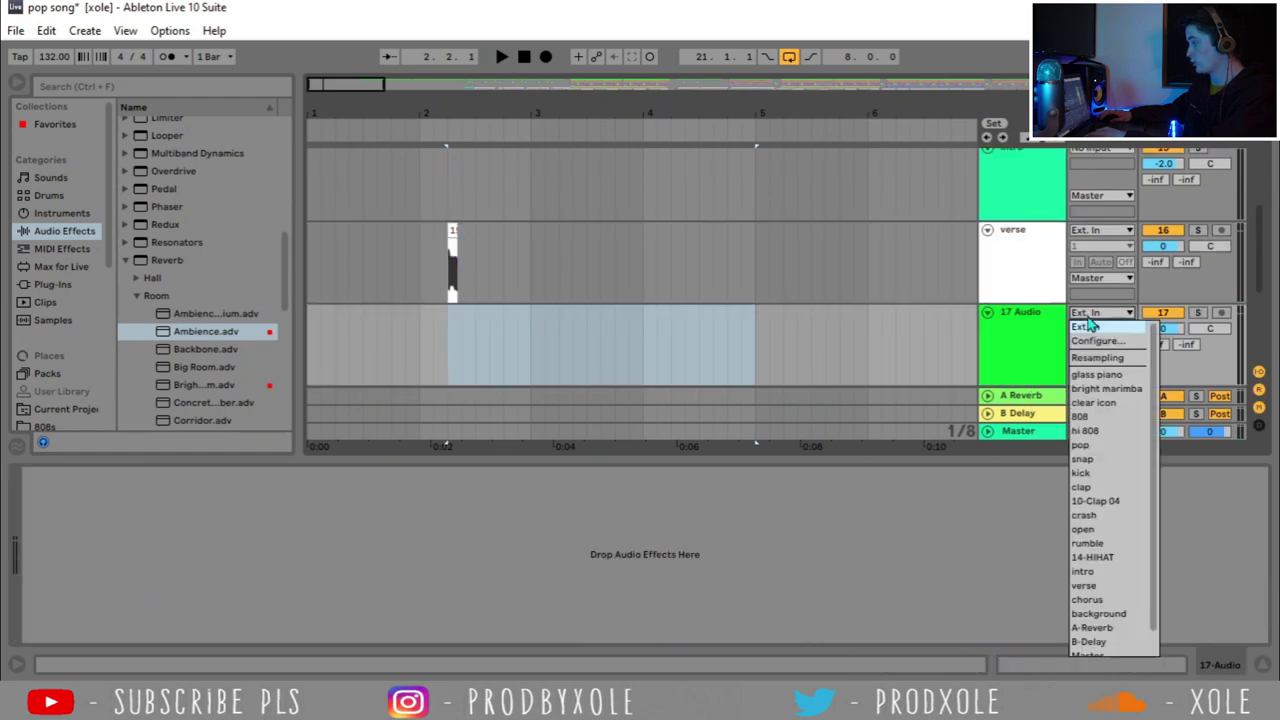
left_click(1022, 262)
left_click(1090, 313)
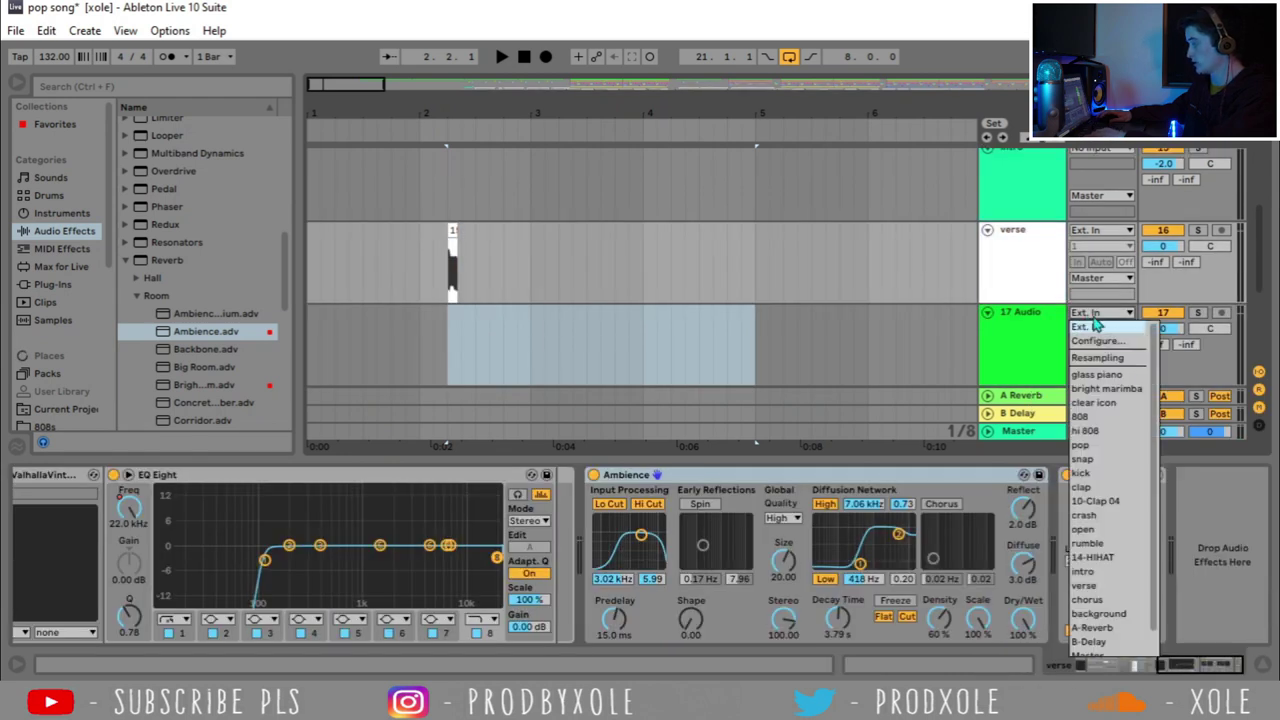
left_click(1088, 585)
left_click(1030, 358)
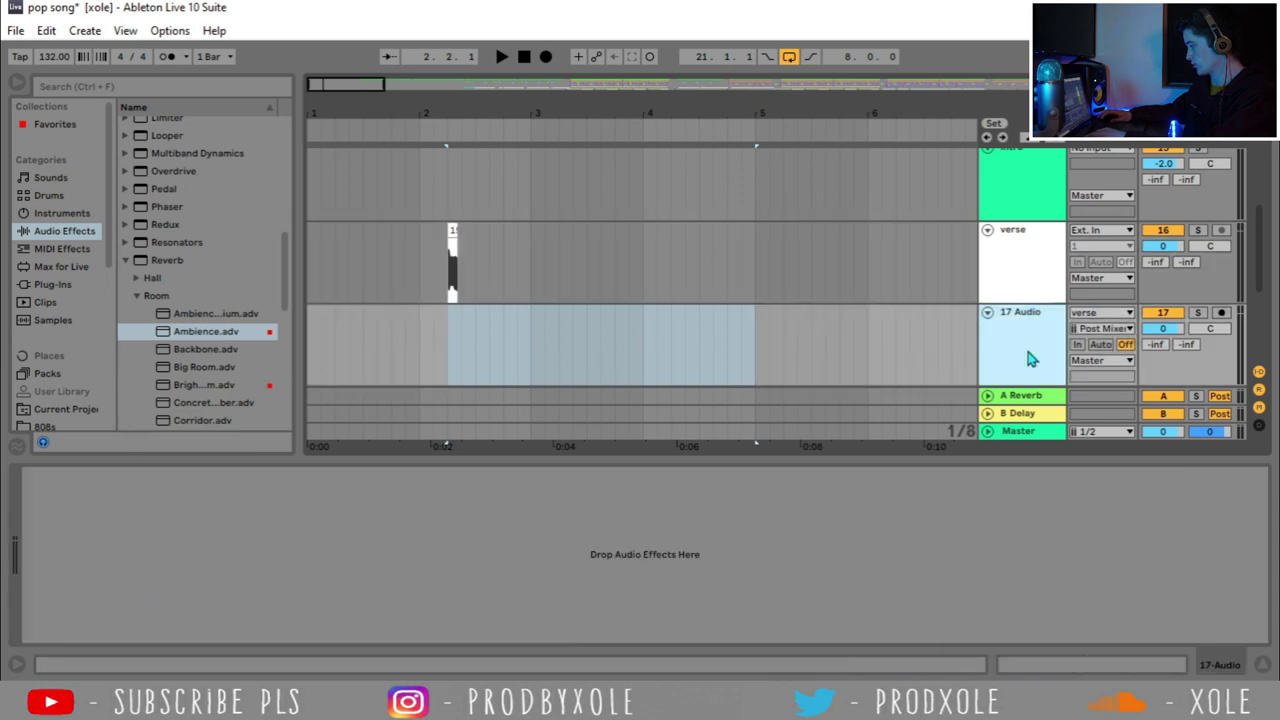
left_click(1221, 313)
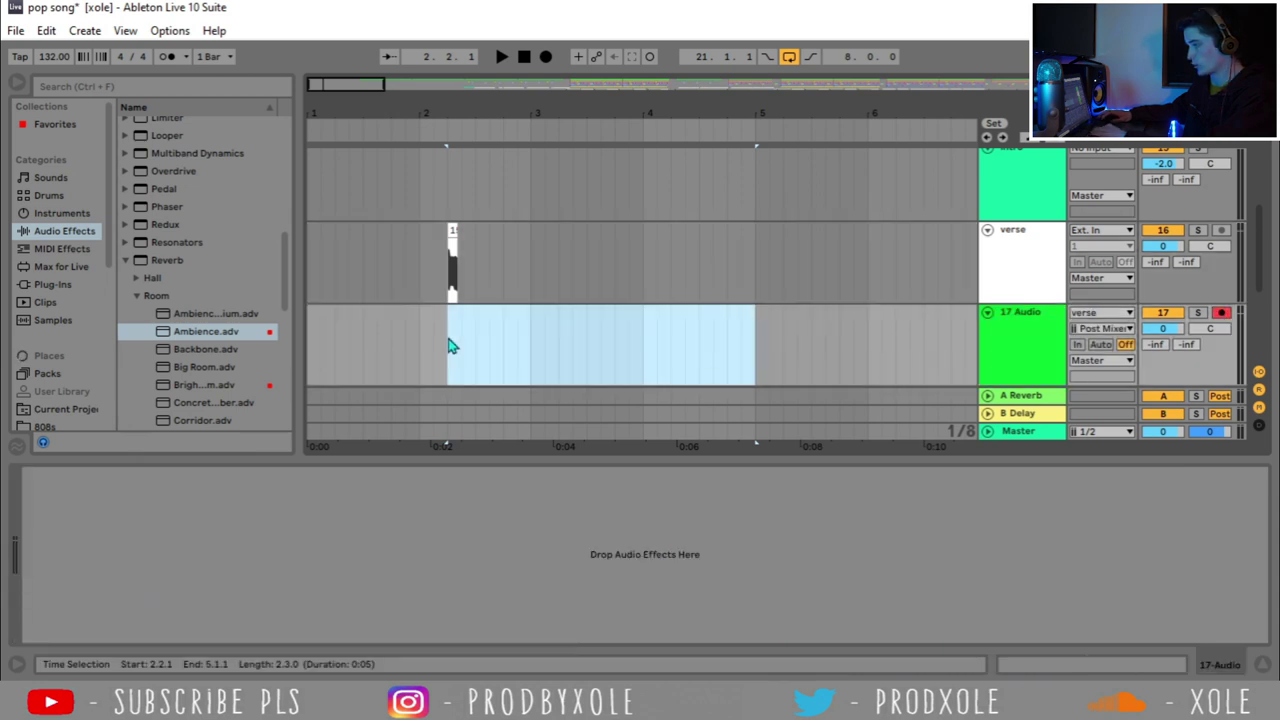
Step: Record the verse reverb tail from bar 2.2 onto 17 Audio and reverse the clip
left_click(450, 370)
key("F9")
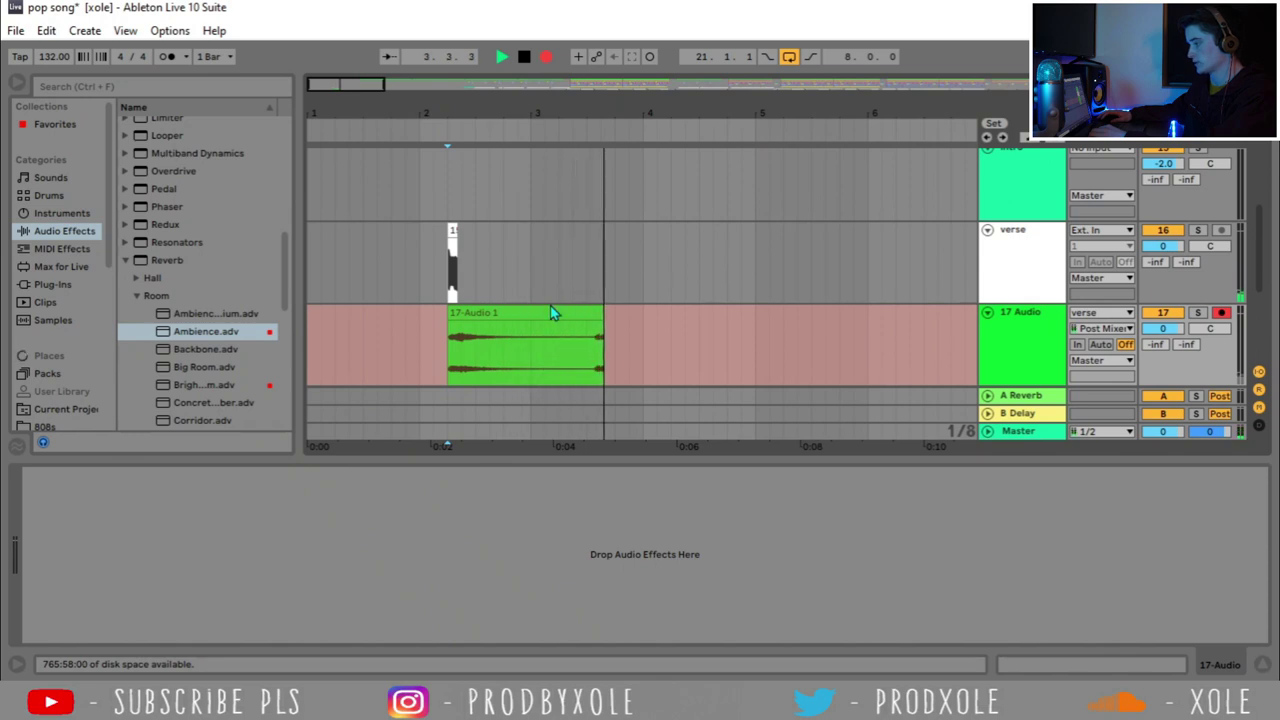
key("space")
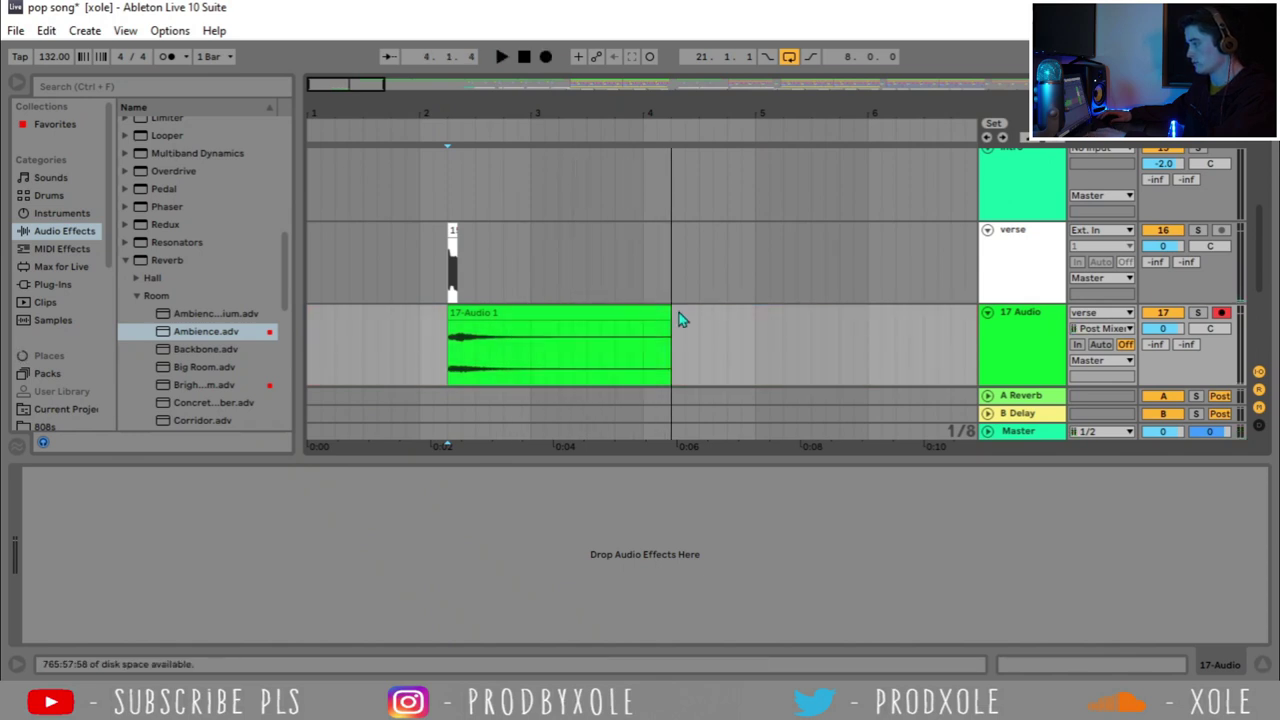
left_click(648, 315)
double_click(550, 345)
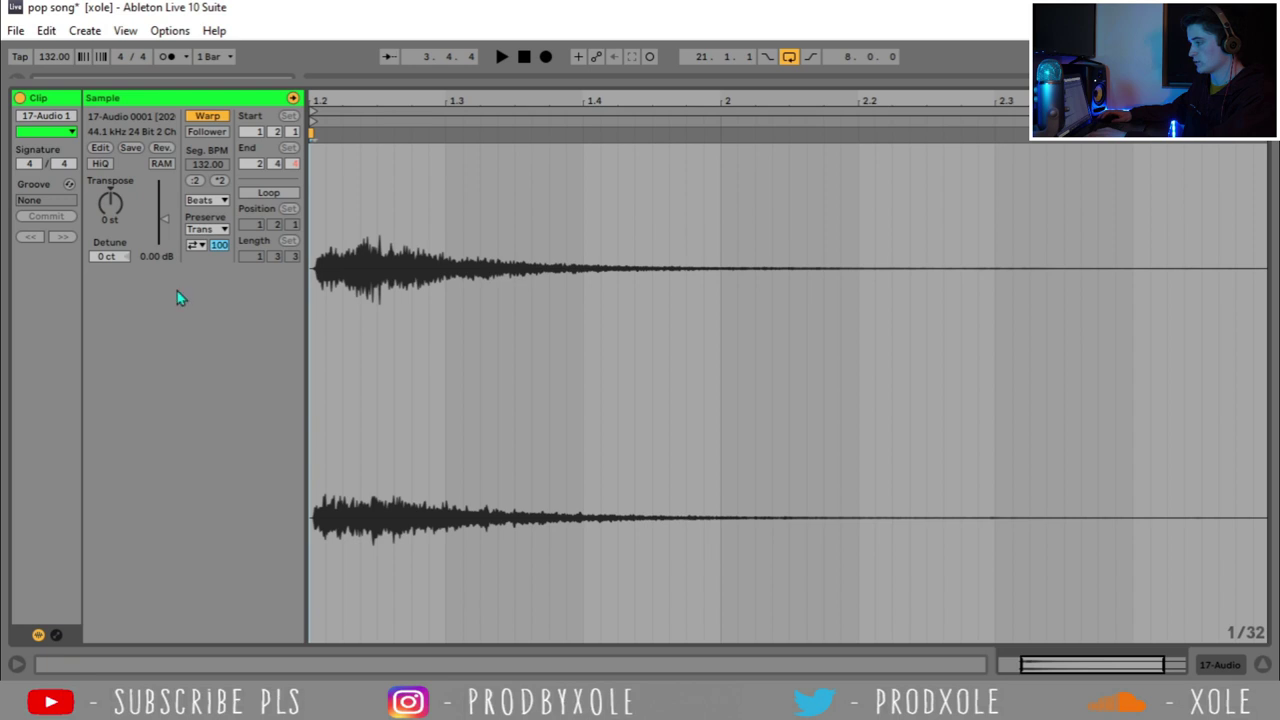
left_click(161, 148)
key("shift+Tab")
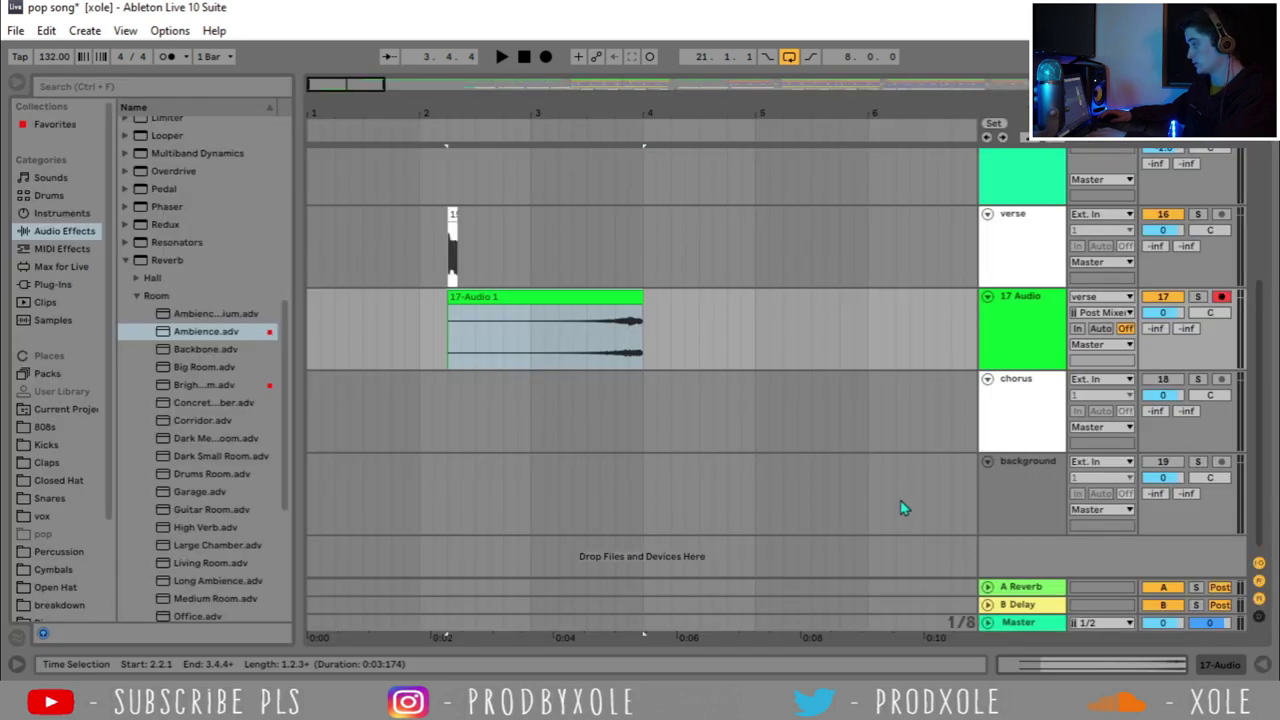
Step: Solo 17 Audio and play the reversed reverb from bar 3
left_click(538, 342)
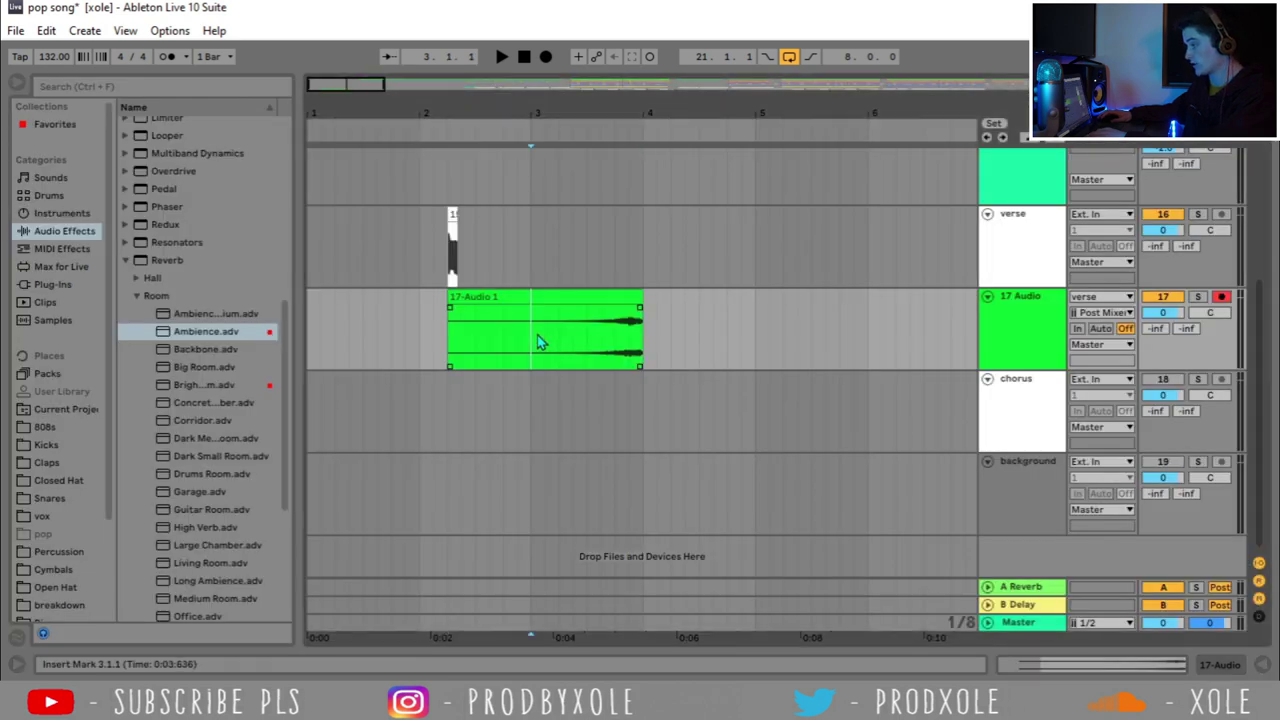
left_click(1198, 300)
key("space")
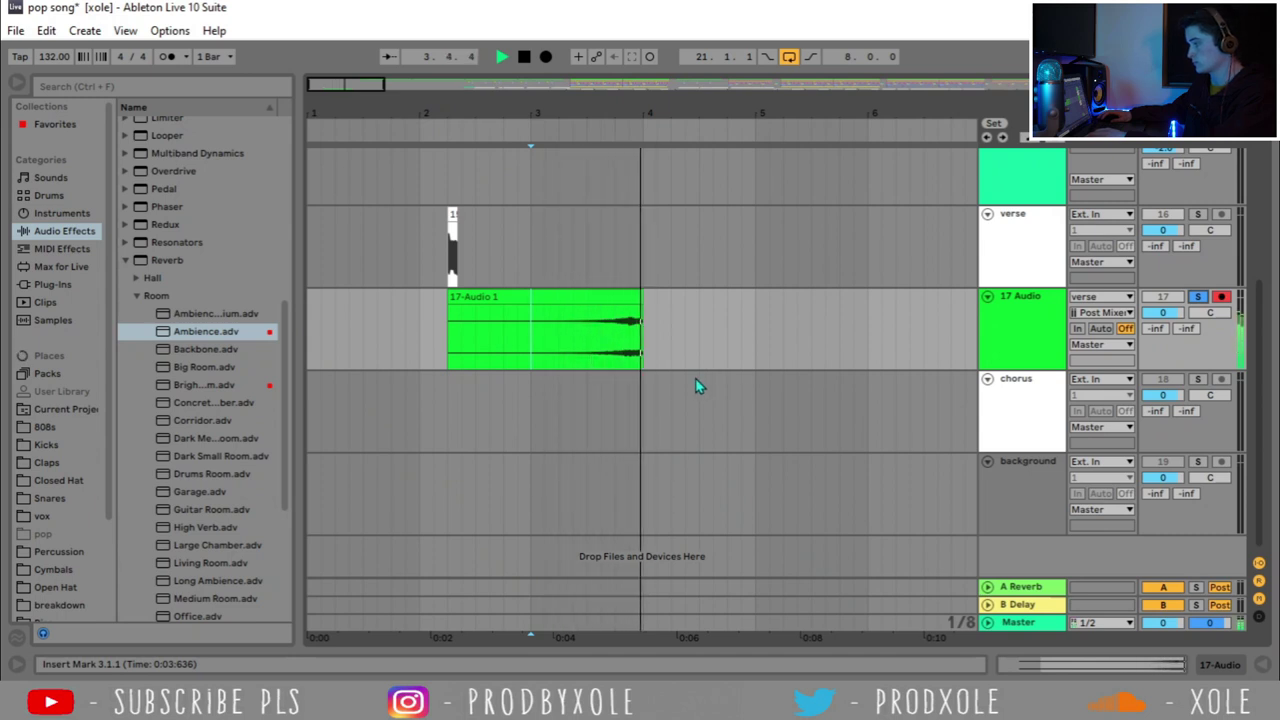
key("space")
key("minus")
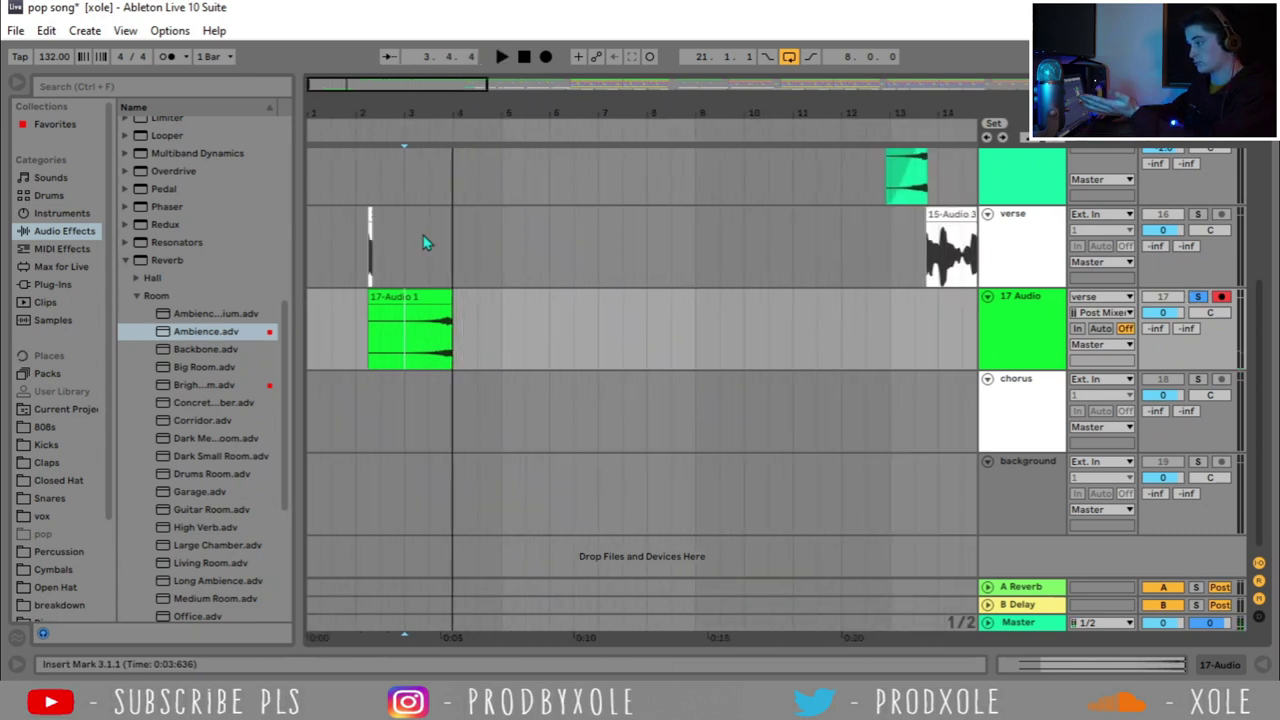
Step: Move the reversed 17-Audio 1 clip to end at bar 13.4 and trim its start
left_click_drag(403, 300, 889, 308)
left_click_drag(938, 124, 900, 180)
left_click_drag(760, 330, 755, 330)
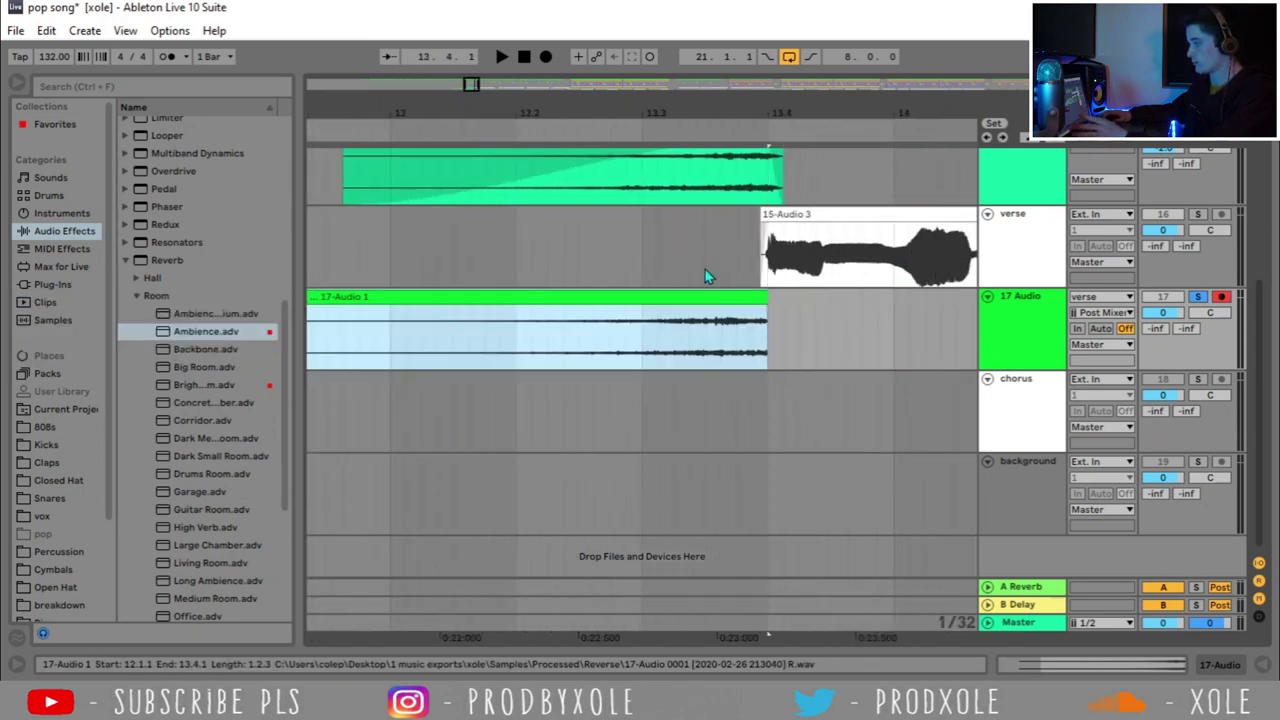
key("plus")
left_click_drag(730, 300, 768, 302)
key("minus")
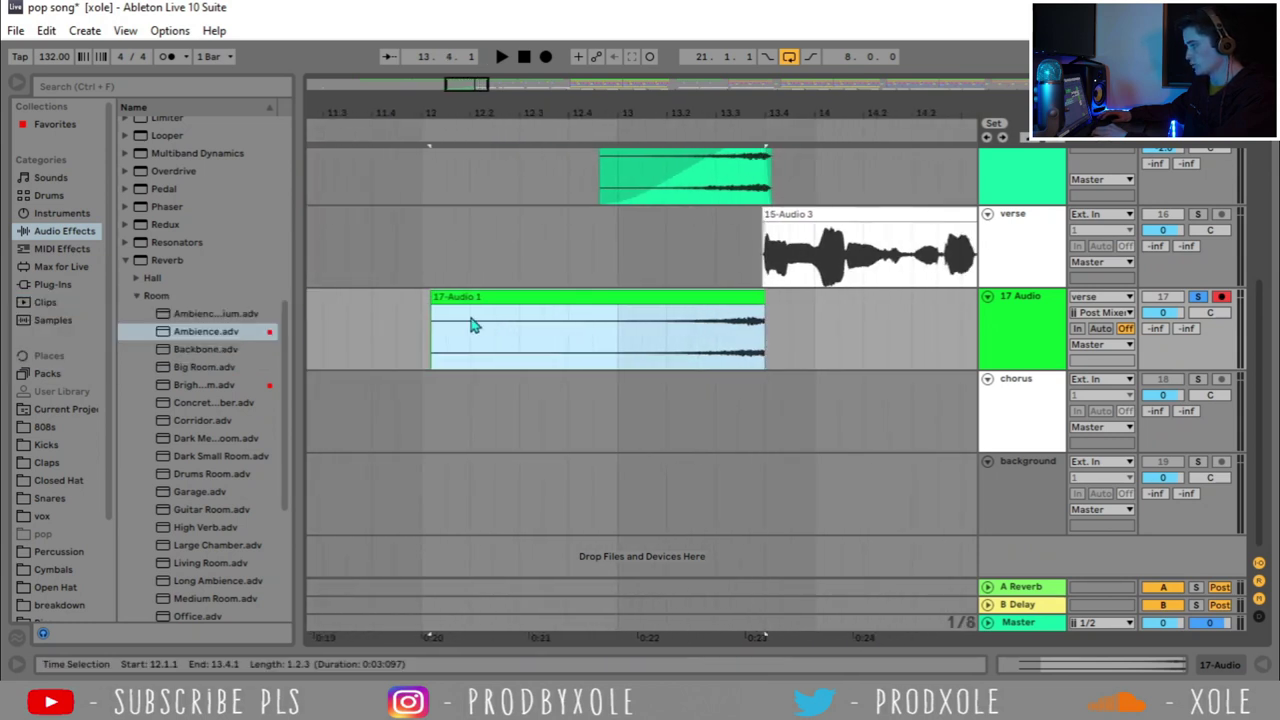
left_click_drag(433, 318, 785, 332)
Step: Unsolo 17 Audio, audition the swell from 12.3.3, then delete the 17 Audio track
scroll(1183, 235, "up", 2)
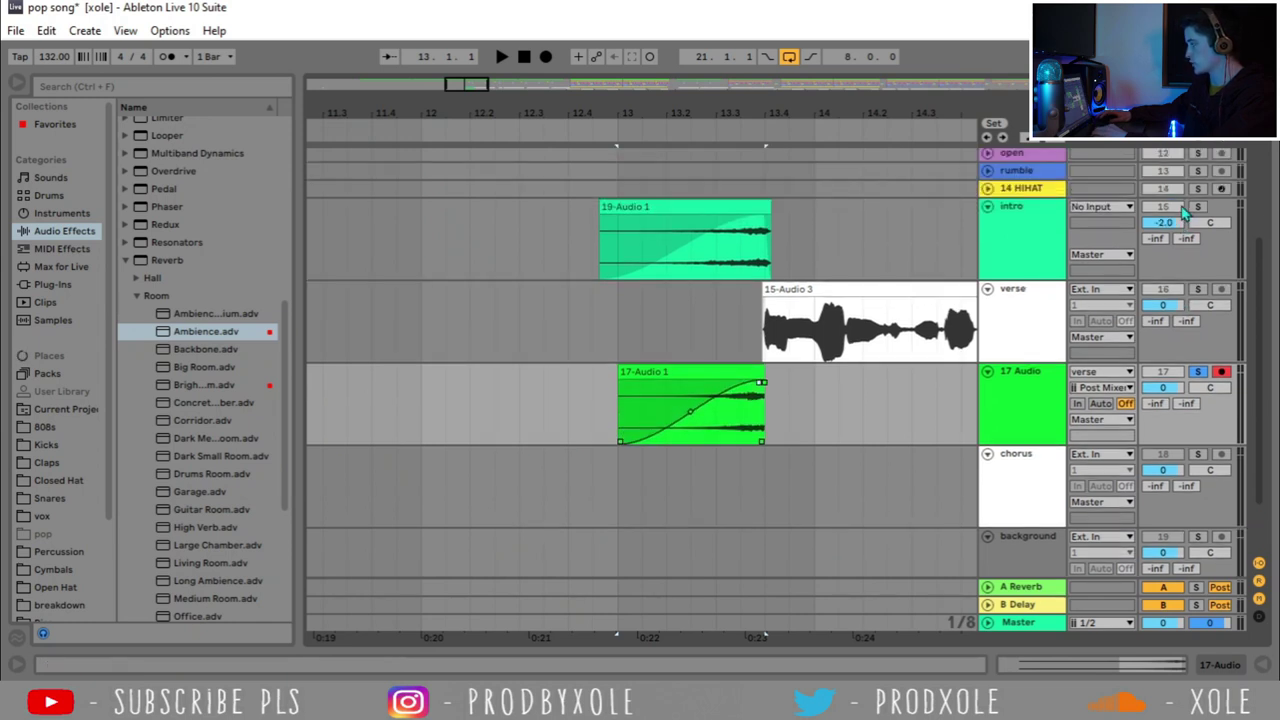
left_click(1197, 374)
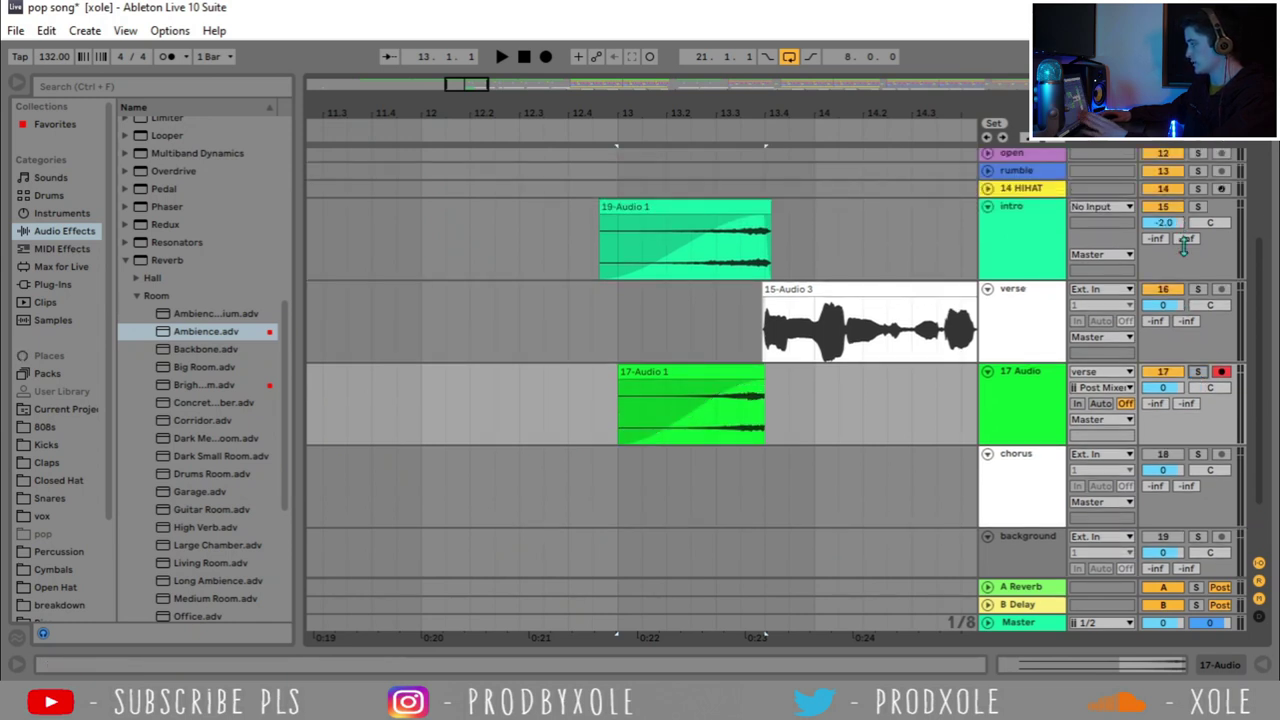
left_click(1005, 405)
left_click(486, 400)
key("minus")
key("space")
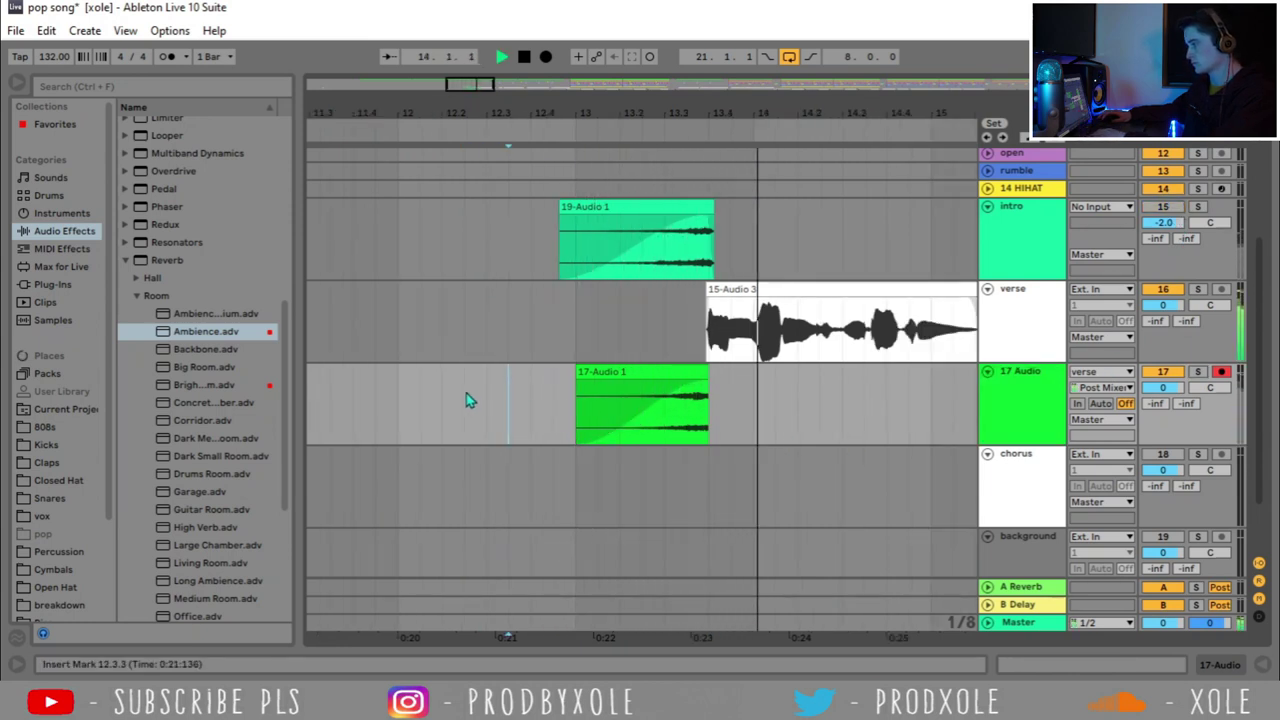
left_click_drag(572, 135, 572, 109)
key("space")
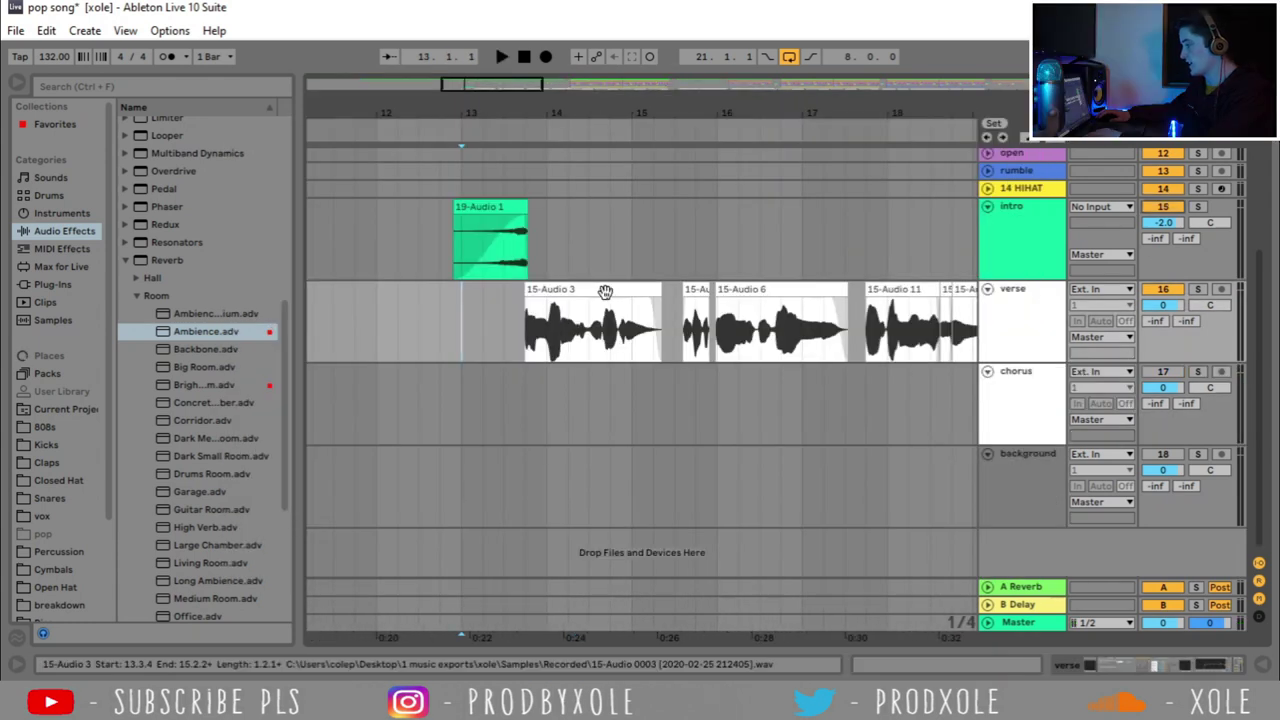
Step: Play from 12.4.1 into the verse entry
left_click(433, 318)
key("space")
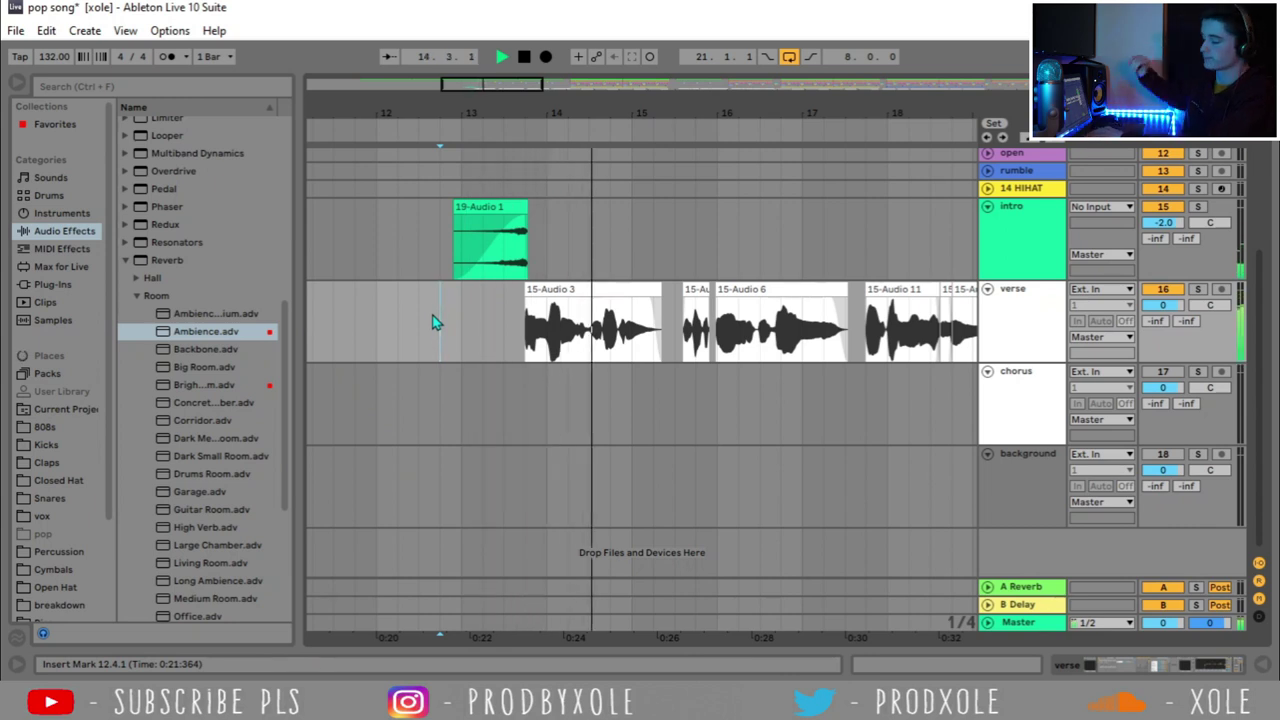
mouse_move(665, 112)
left_mouse_down()
mouse_move(645, 104)
mouse_move(650, 80)
left_mouse_up()
Step: Zoom to chorus bars 20–28 and show the chorus vocal chain, inspecting the regcomp chain
left_click(662, 393)
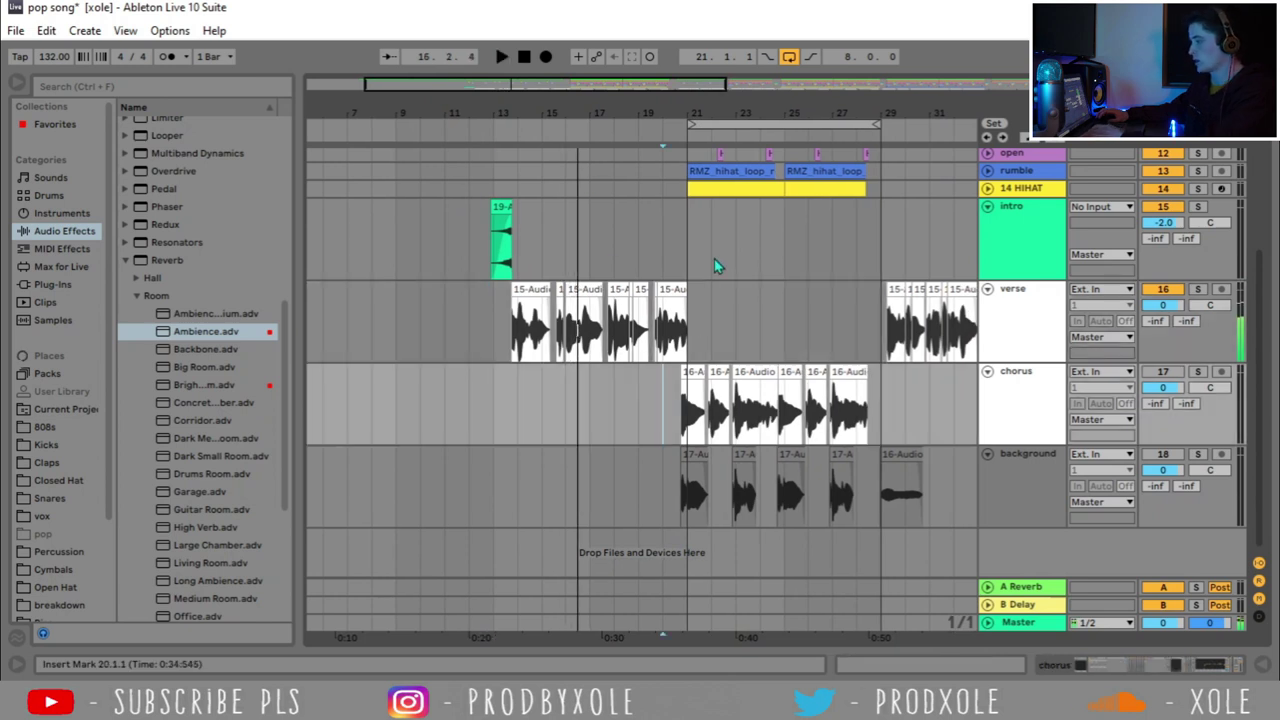
left_click_drag(708, 107, 485, 105)
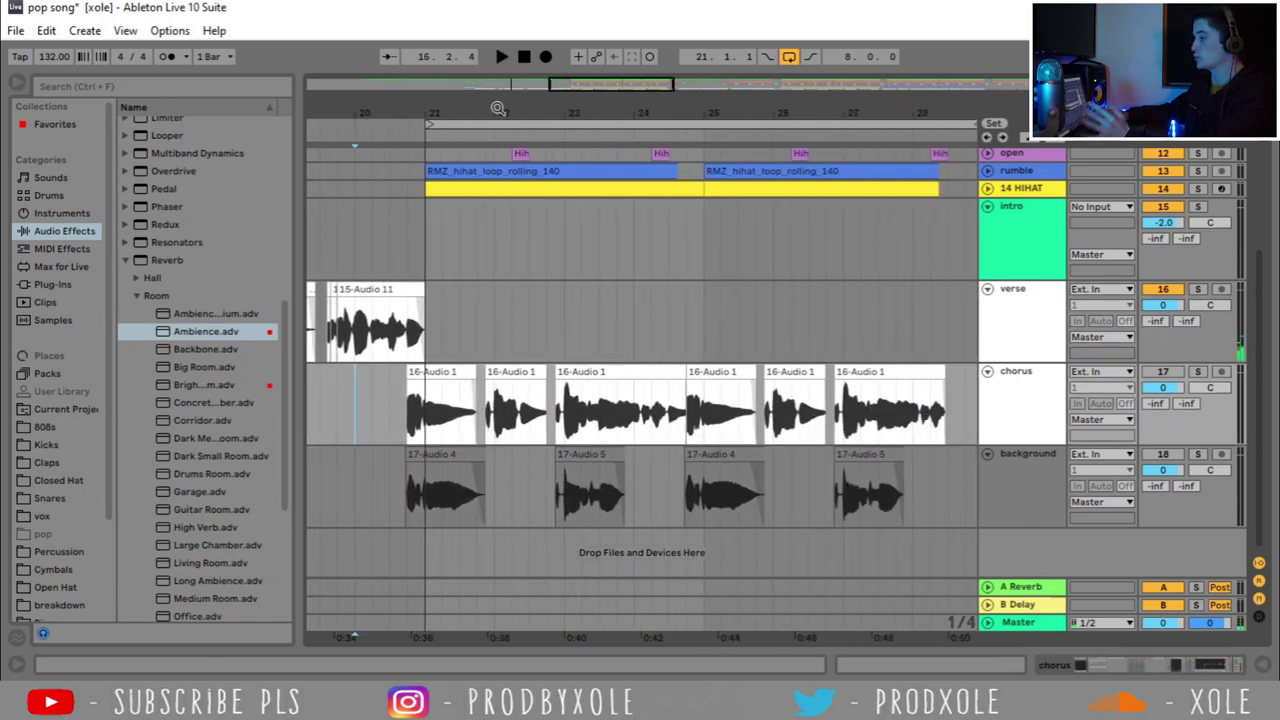
left_click(390, 405)
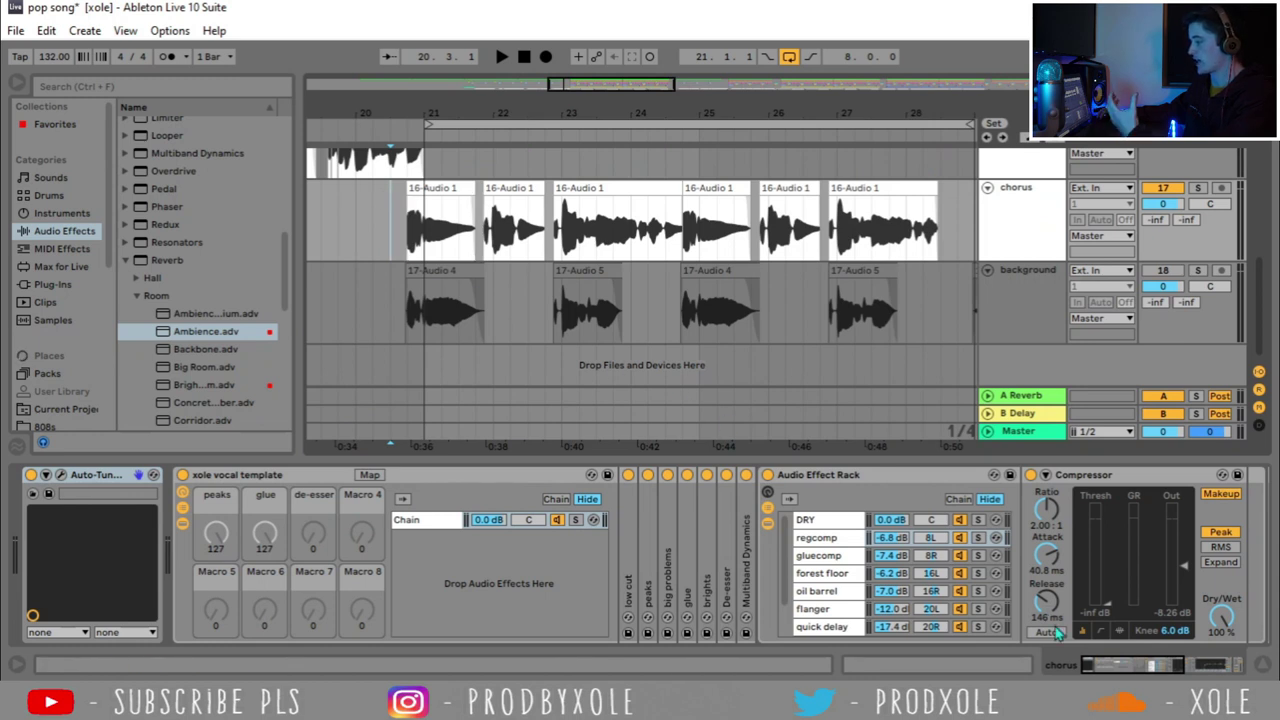
left_click_drag(1130, 670, 1088, 677)
left_click(816, 537)
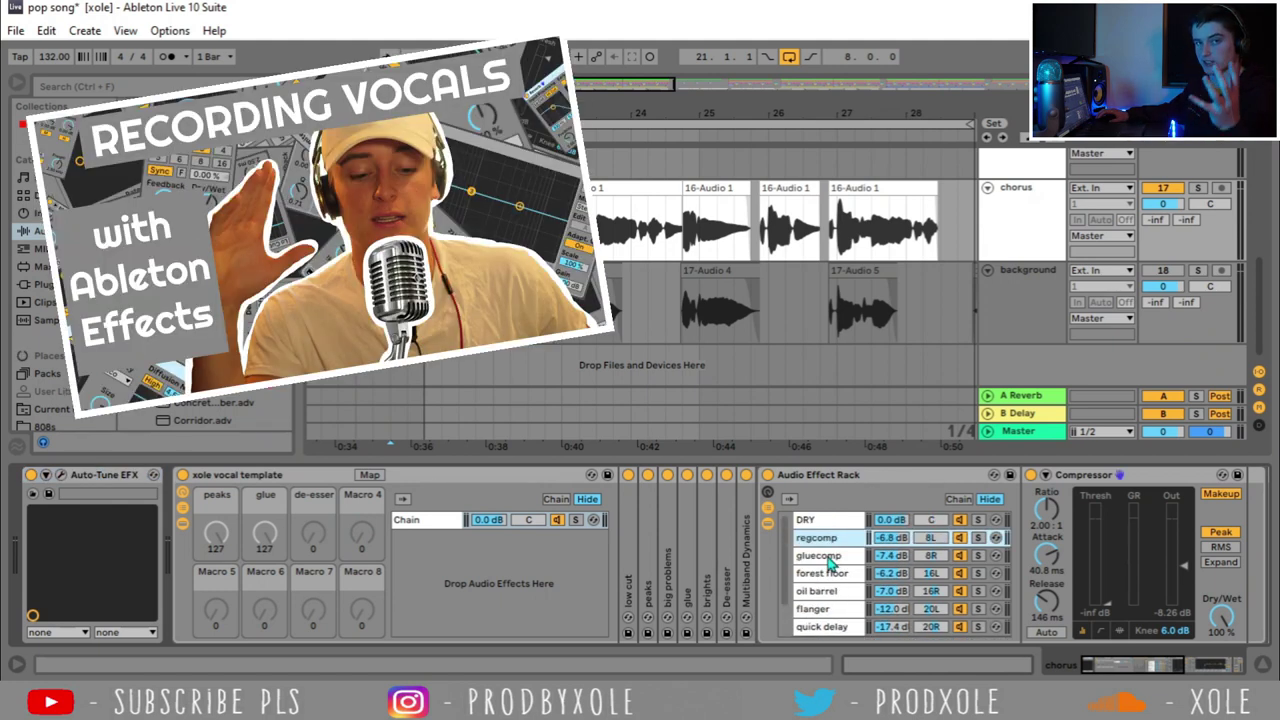
scroll(828, 565, "down", 2)
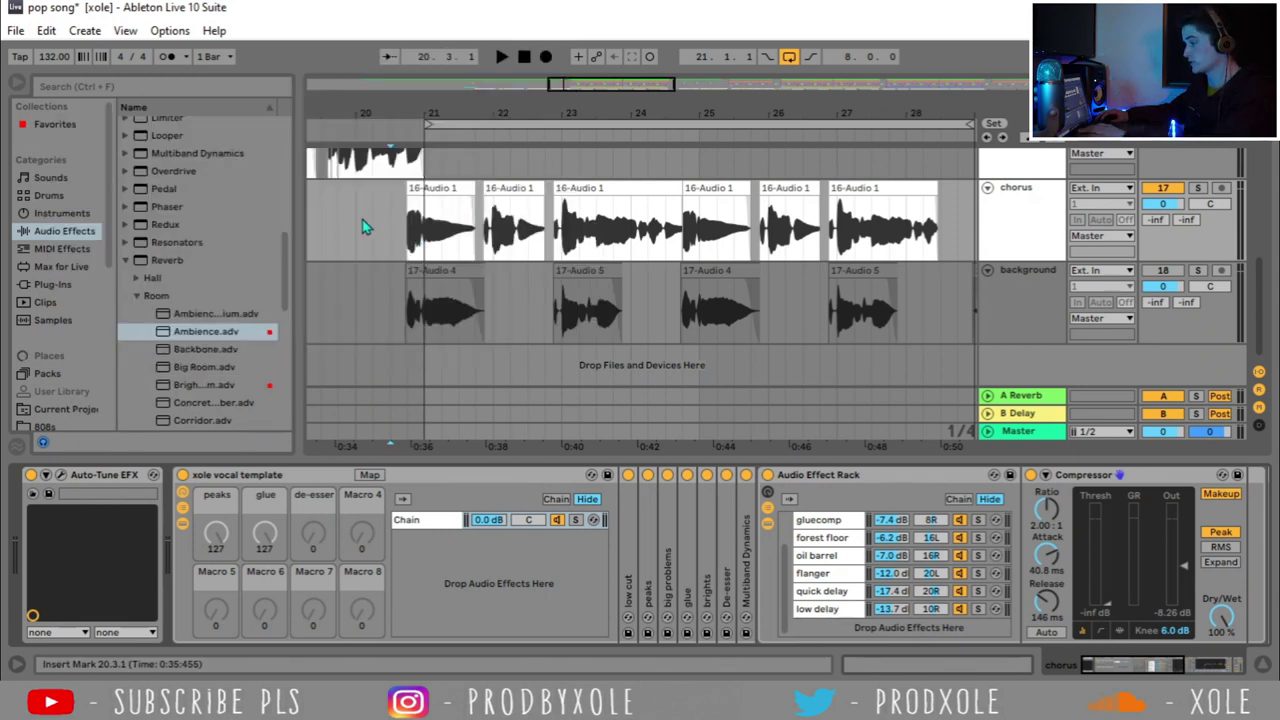
Step: Play the chorus with its background vocals from 20.1.1, viewing bars 20–31
left_click(363, 226)
scroll(550, 240, "up", 5)
scroll(733, 254, "down", 5)
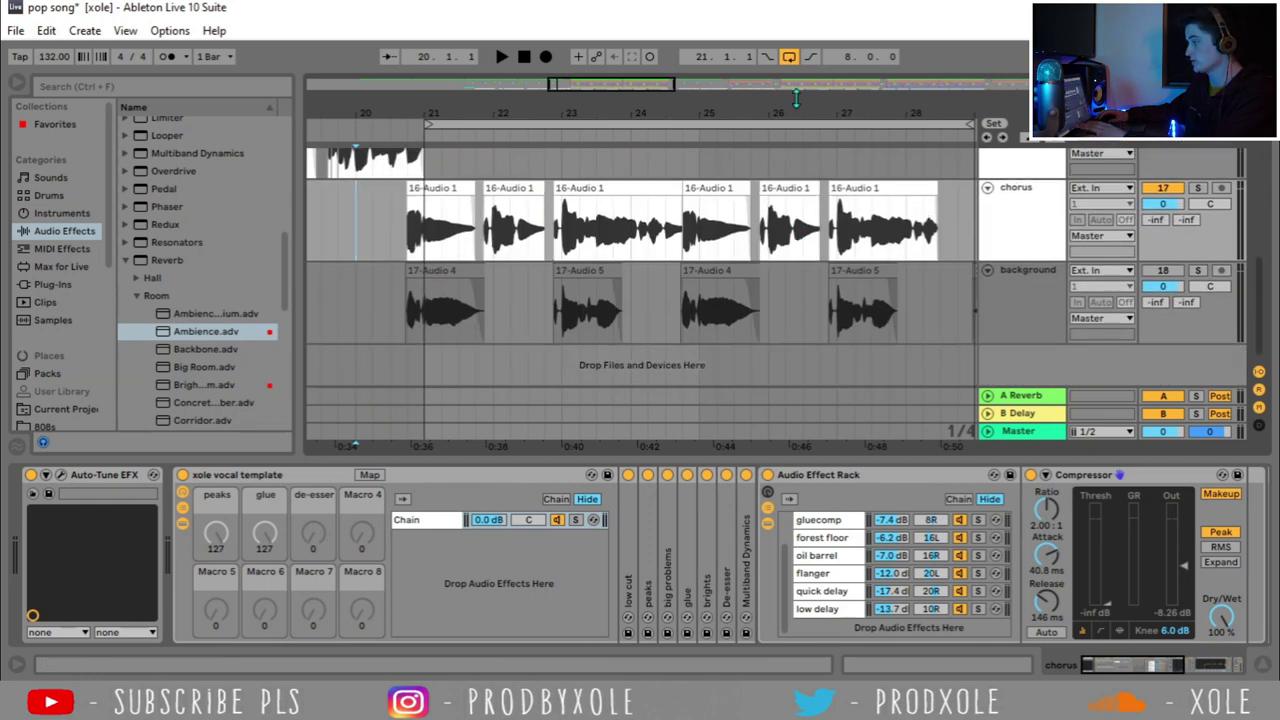
key("space")
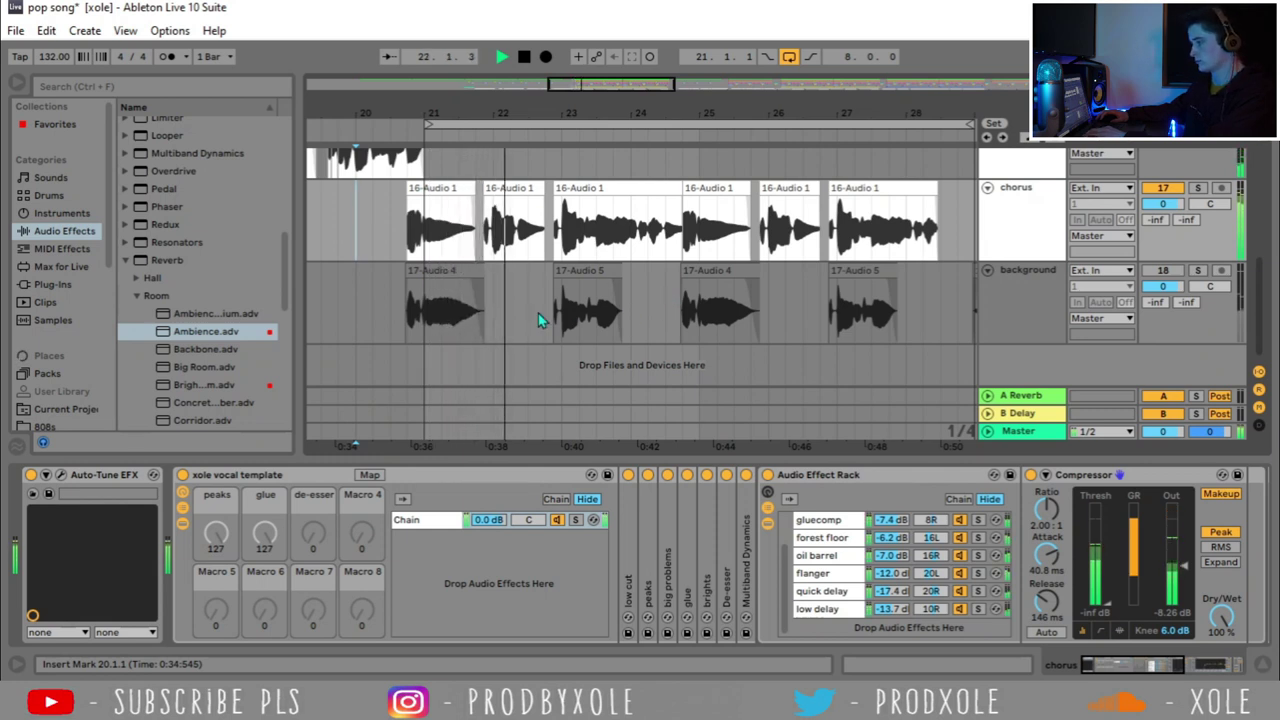
left_click(390, 230)
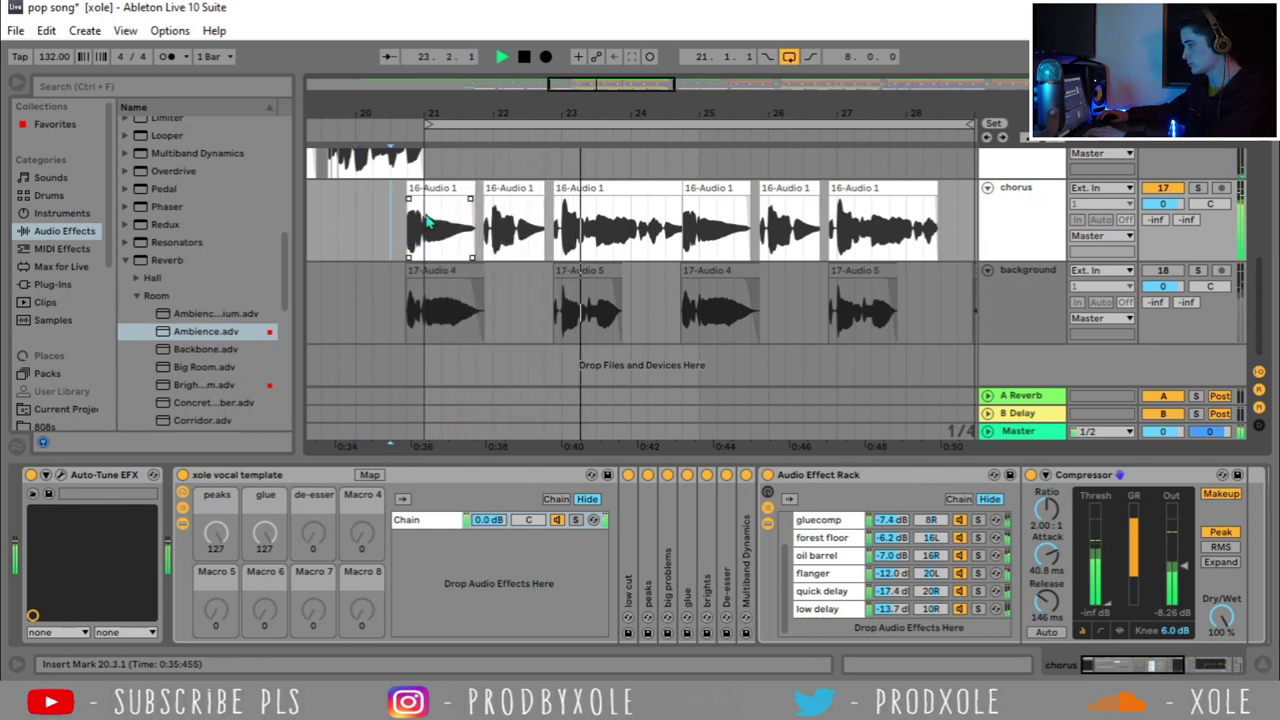
left_click_drag(620, 122, 607, 106)
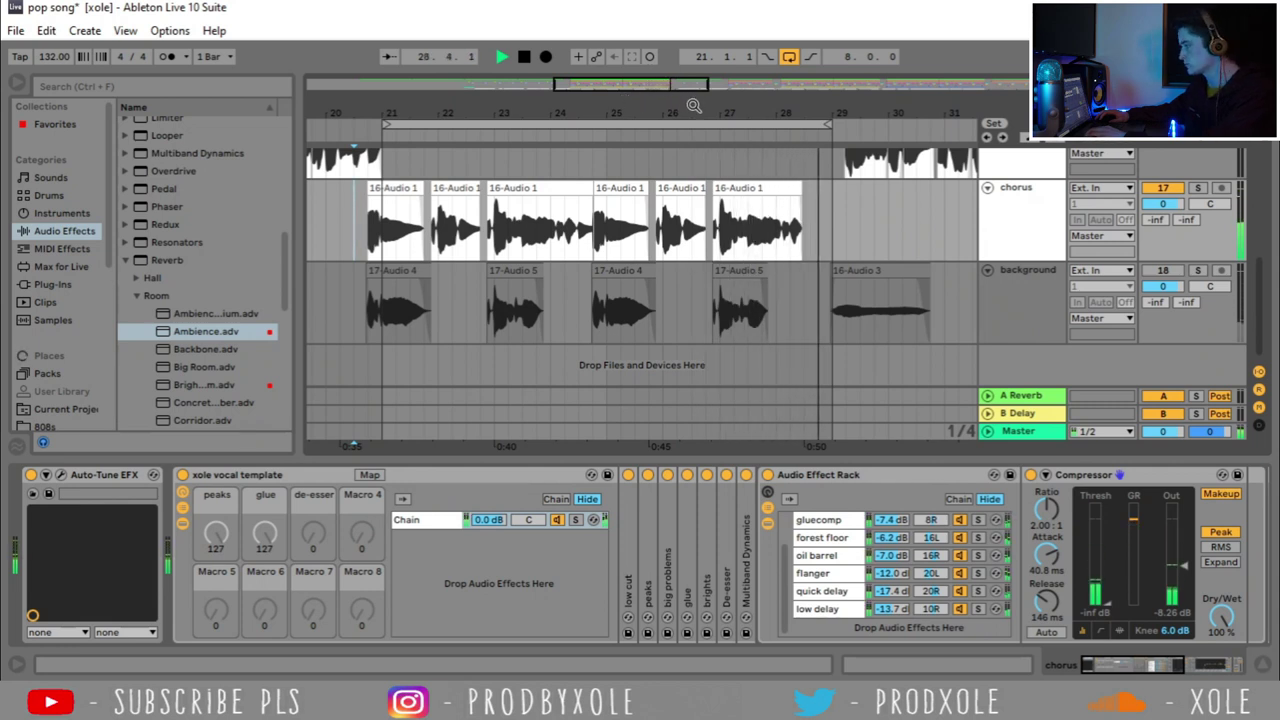
key("space")
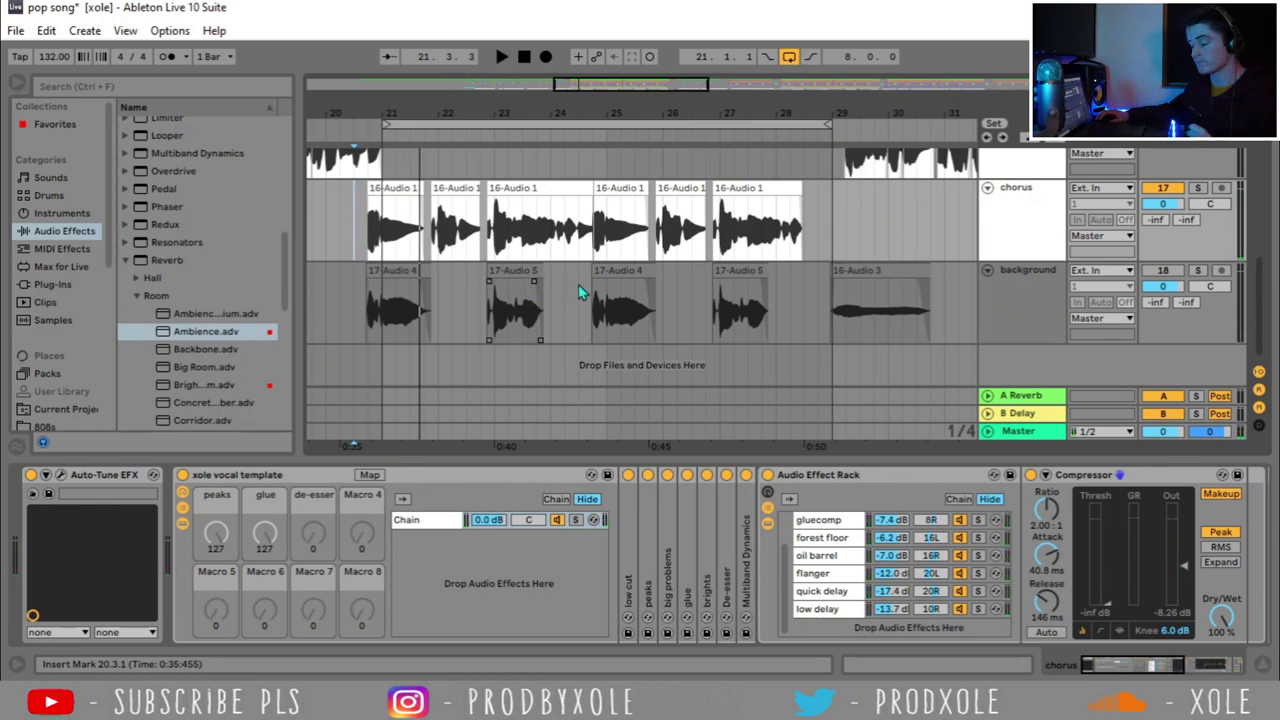
Step: Solo the background vocal track and audition its 17-Audio 4 and 17-Audio 5 clips from 20.1.1
left_click(1033, 305)
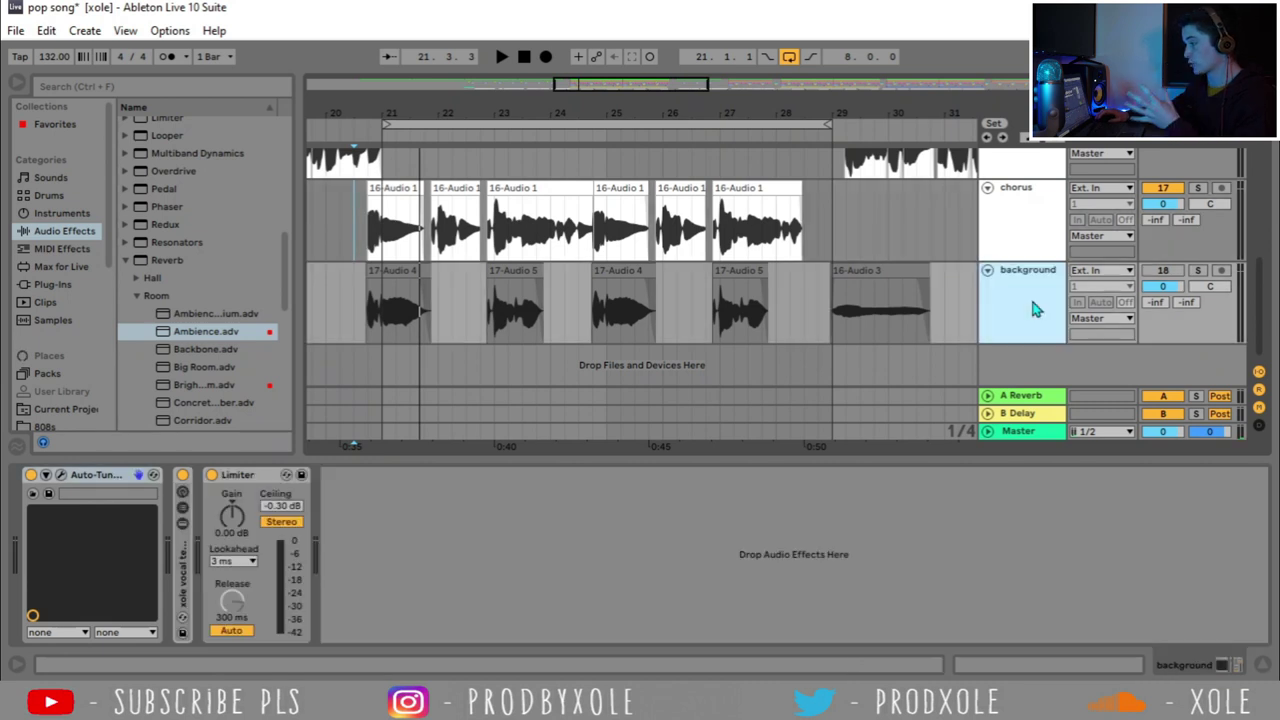
left_click(1170, 272)
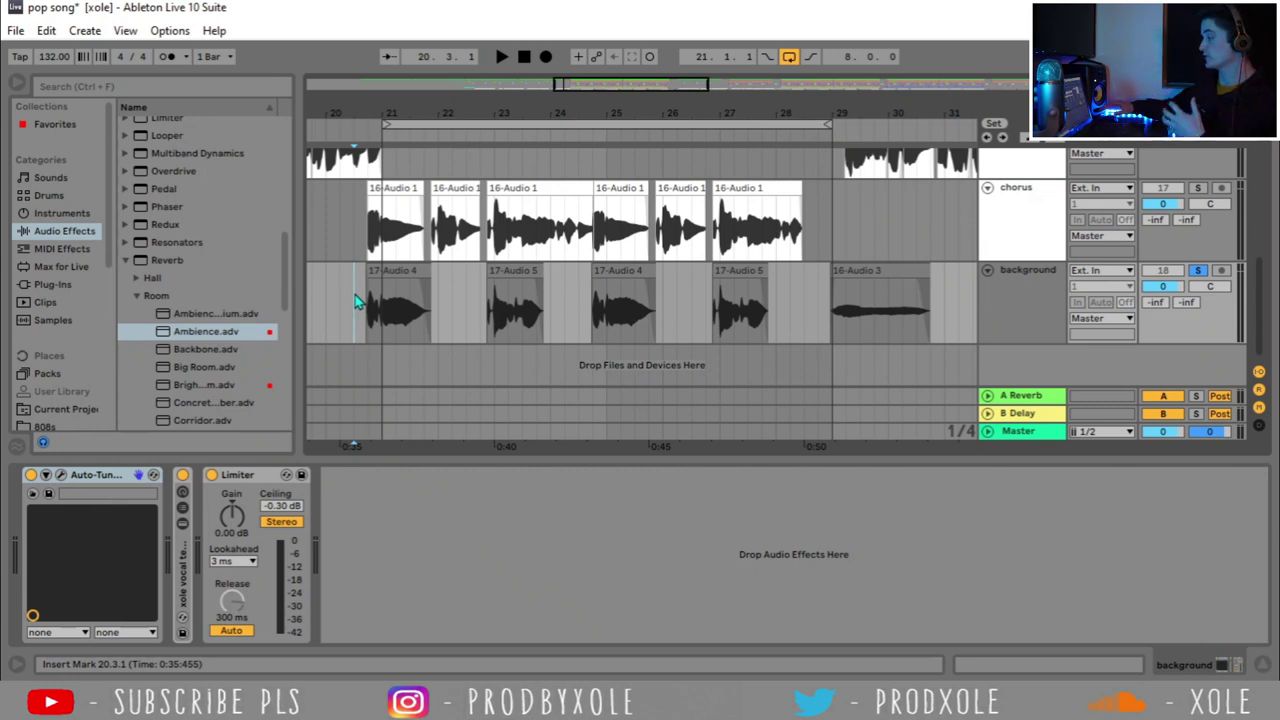
left_click(1055, 316)
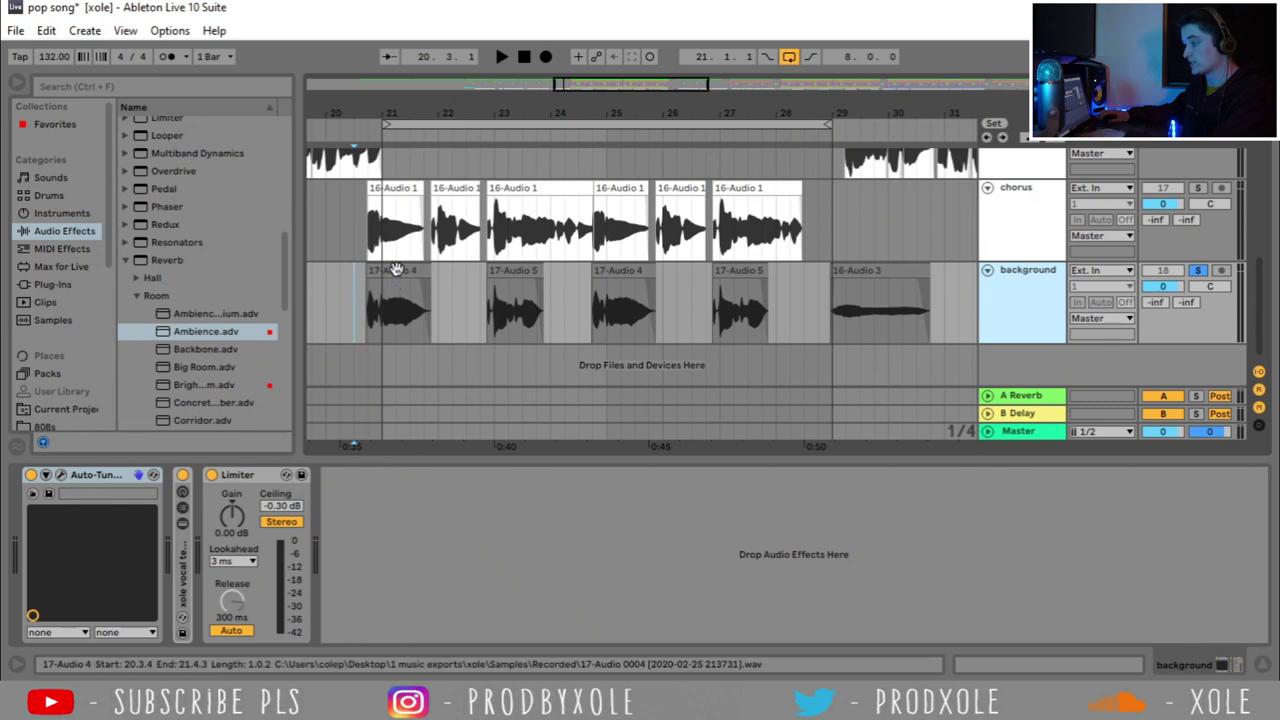
left_click(386, 295)
left_click(355, 302)
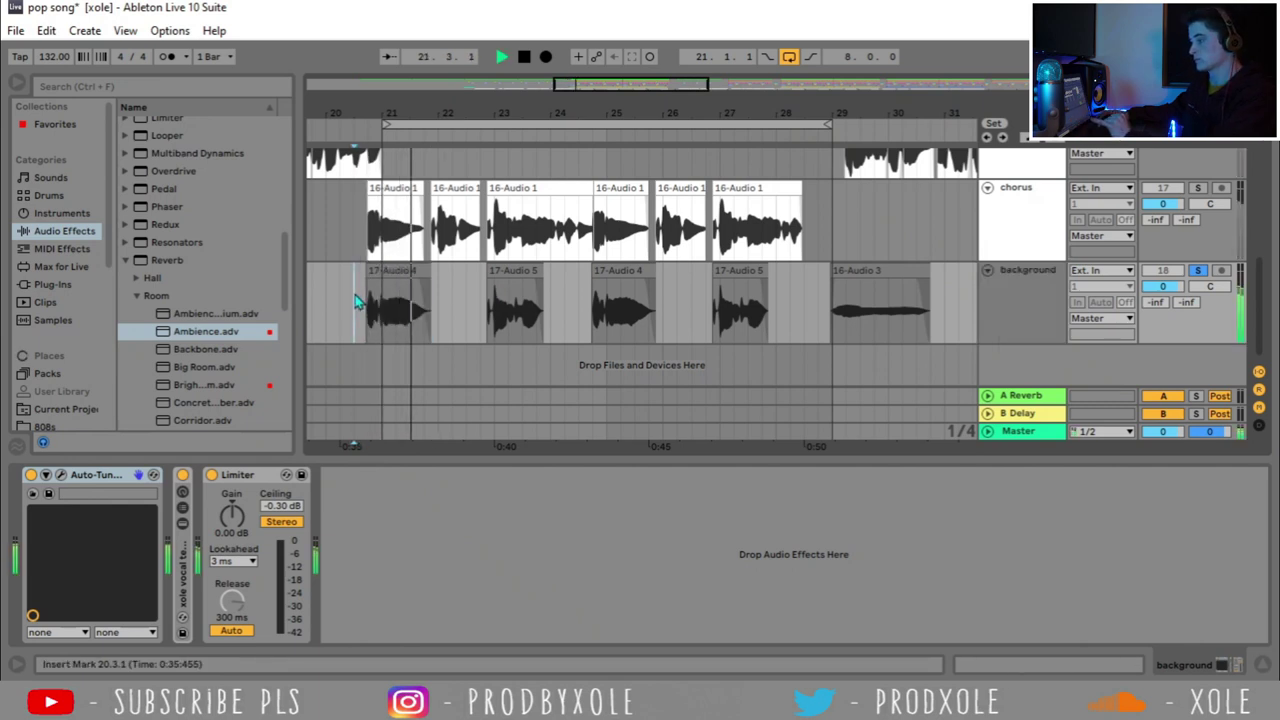
left_click(518, 272)
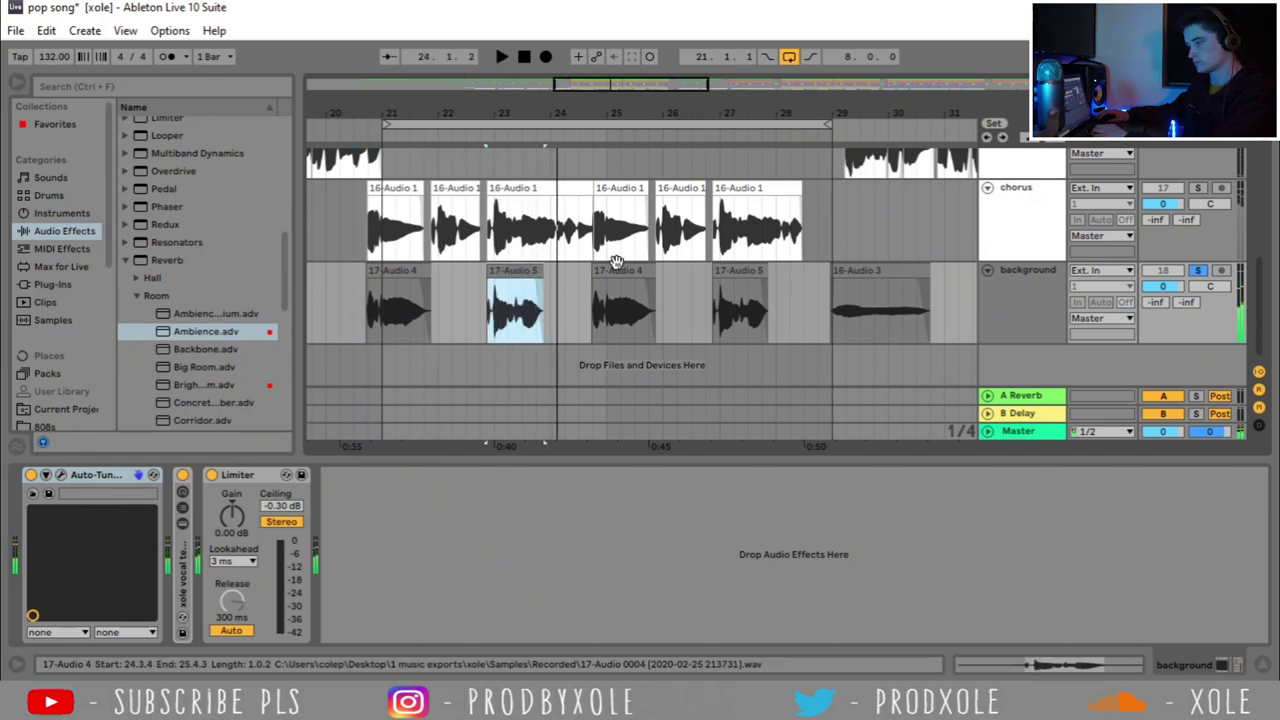
left_click(337, 305)
key("space")
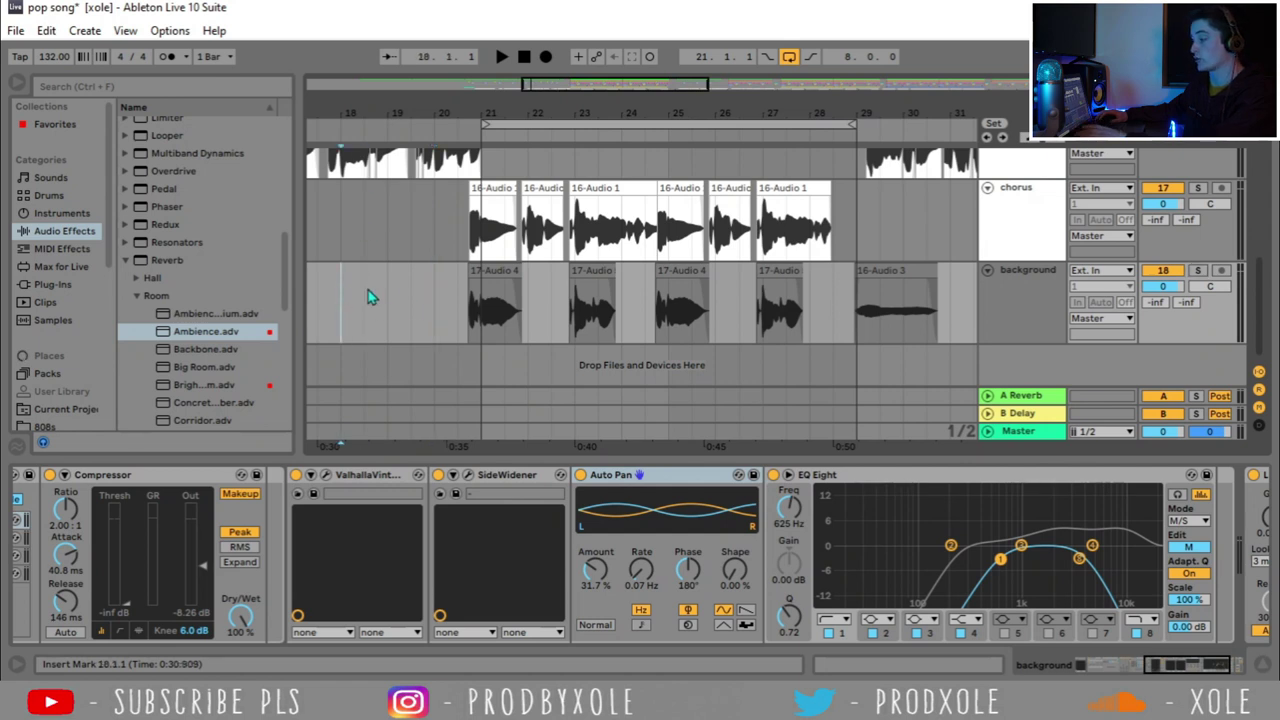
Step: Close the device panel, start playback from bar 18, and fold the intro and verse tracks
left_click(1268, 668)
key("space")
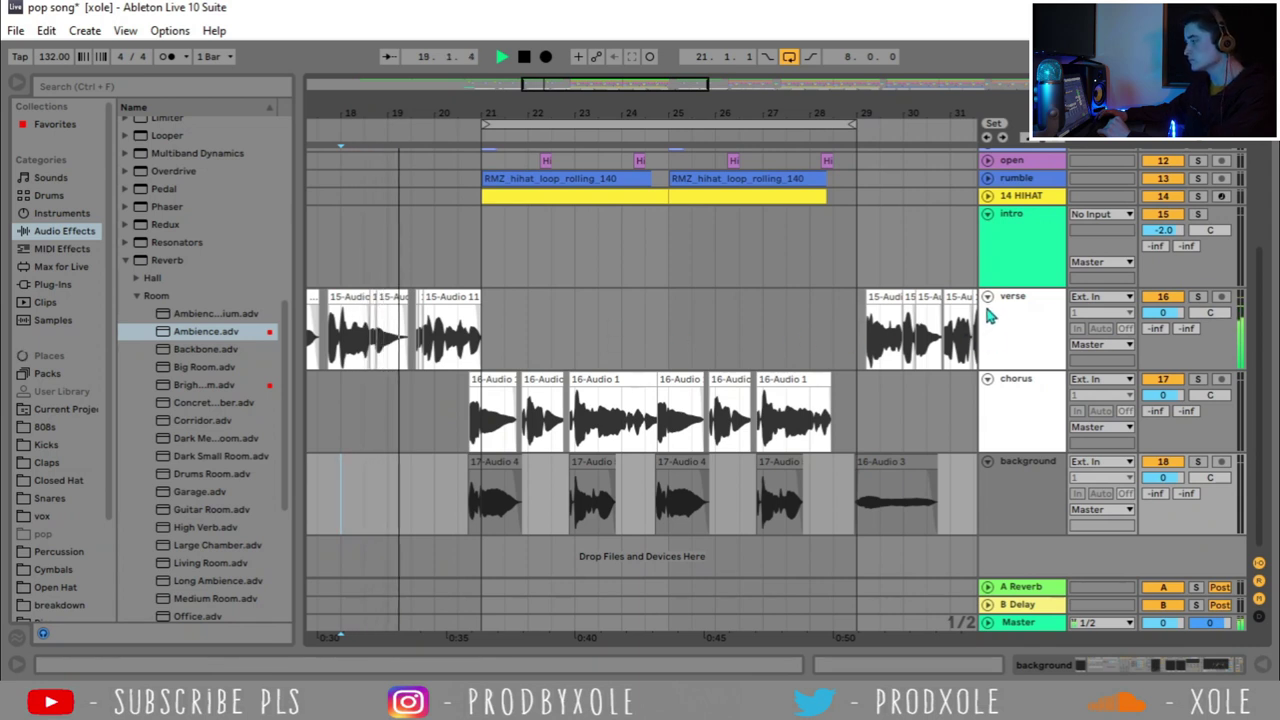
left_click(987, 215)
left_click(987, 231)
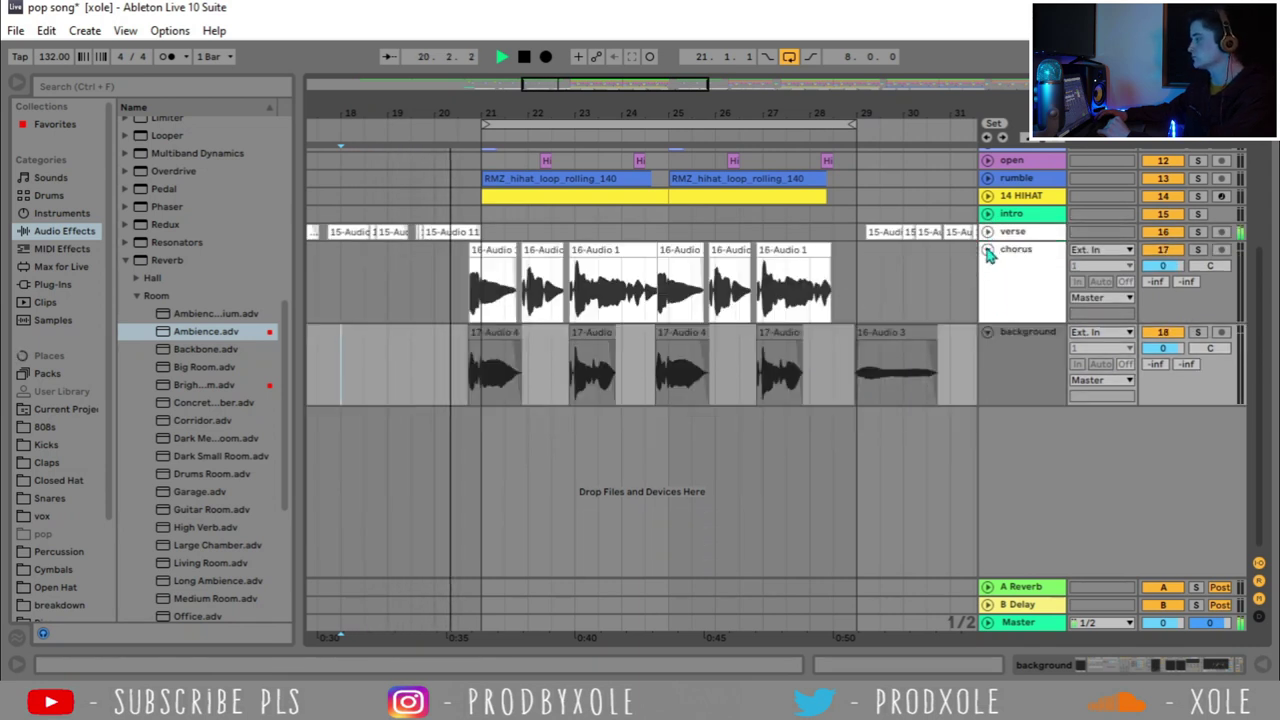
Step: Keep the chorus track unfolded so its background vocal lanes show alongside the folded tracks
left_click(987, 249)
scroll(650, 362, "up", 4)
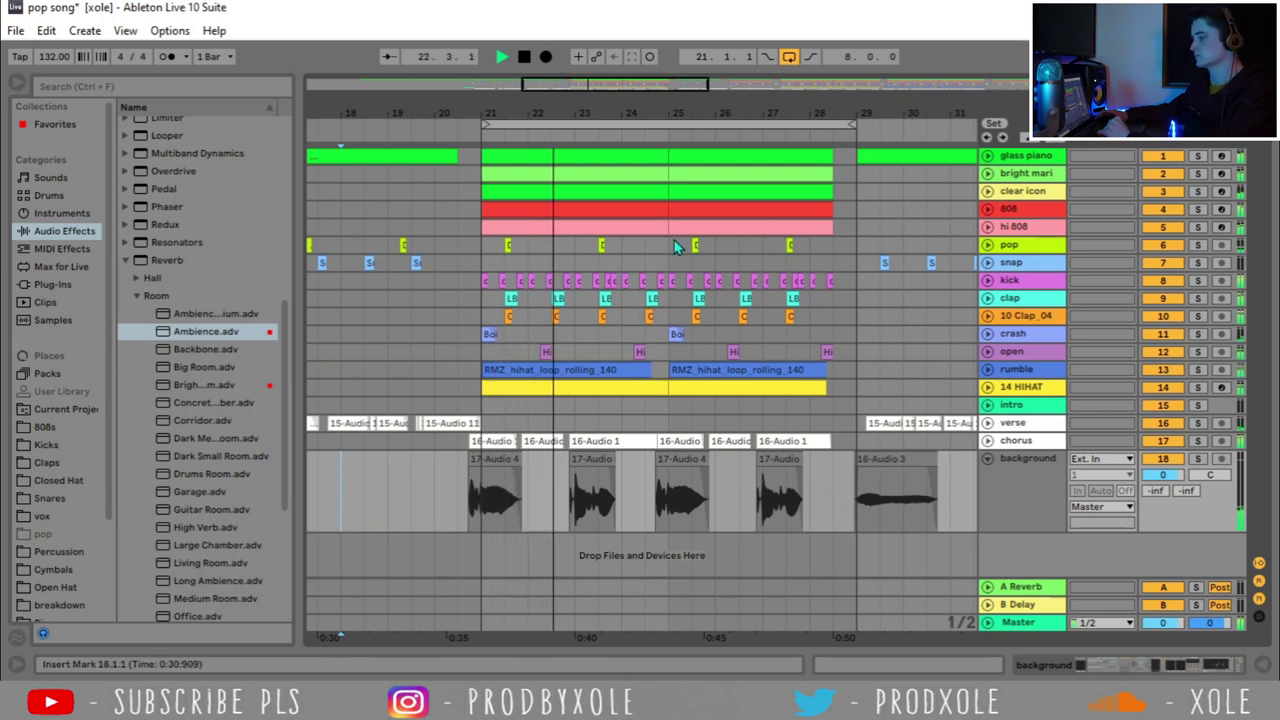
left_click(987, 441)
scroll(900, 431, "down", 2)
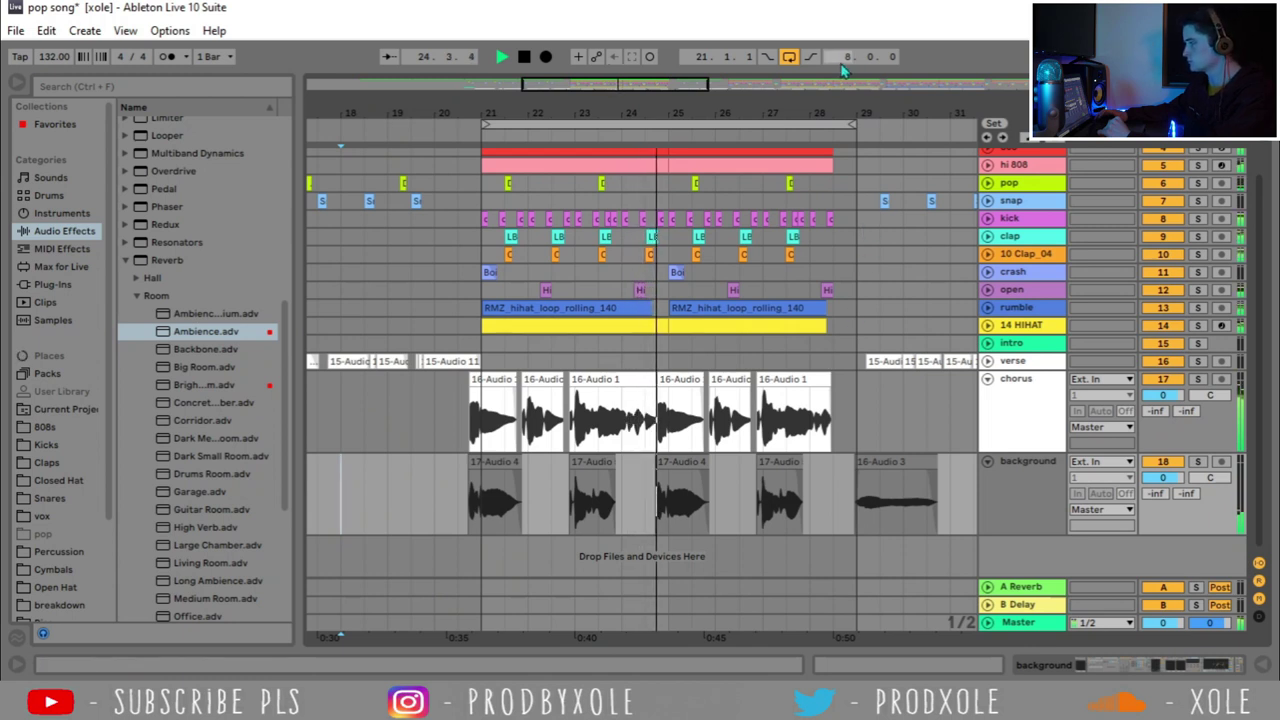
left_click_drag(817, 116, 717, 208)
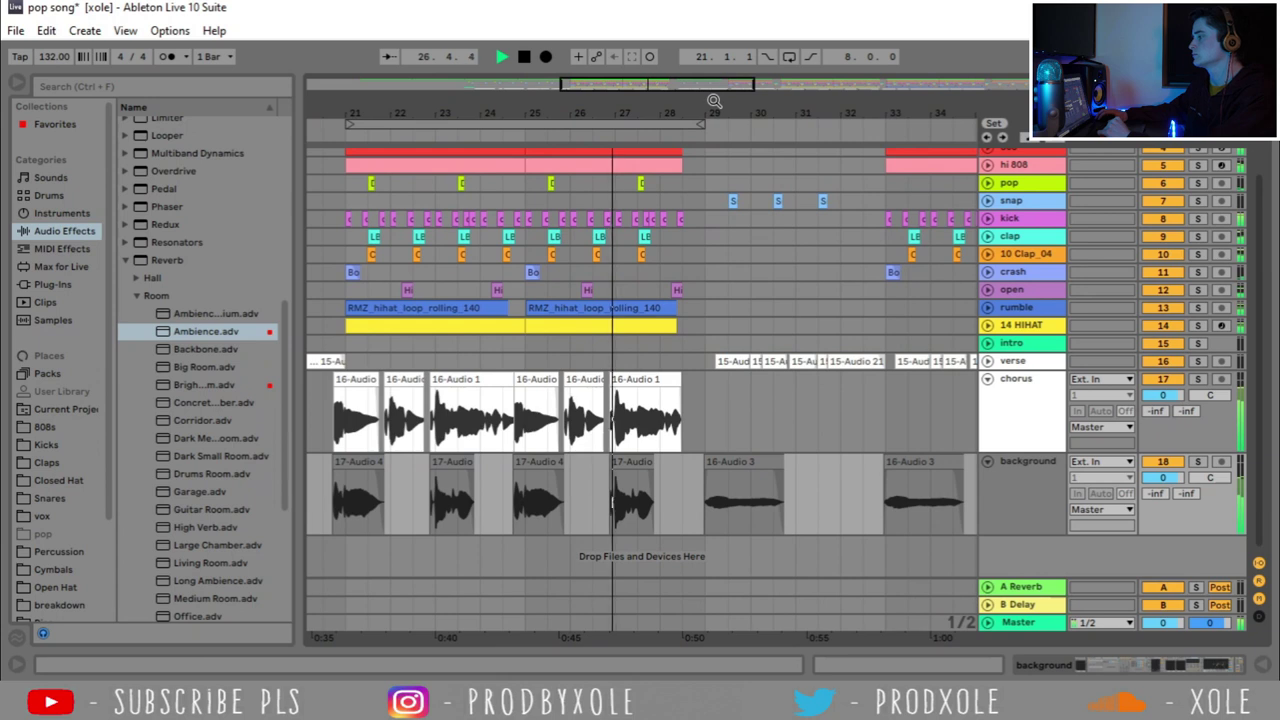
scroll(680, 195, "right", 3)
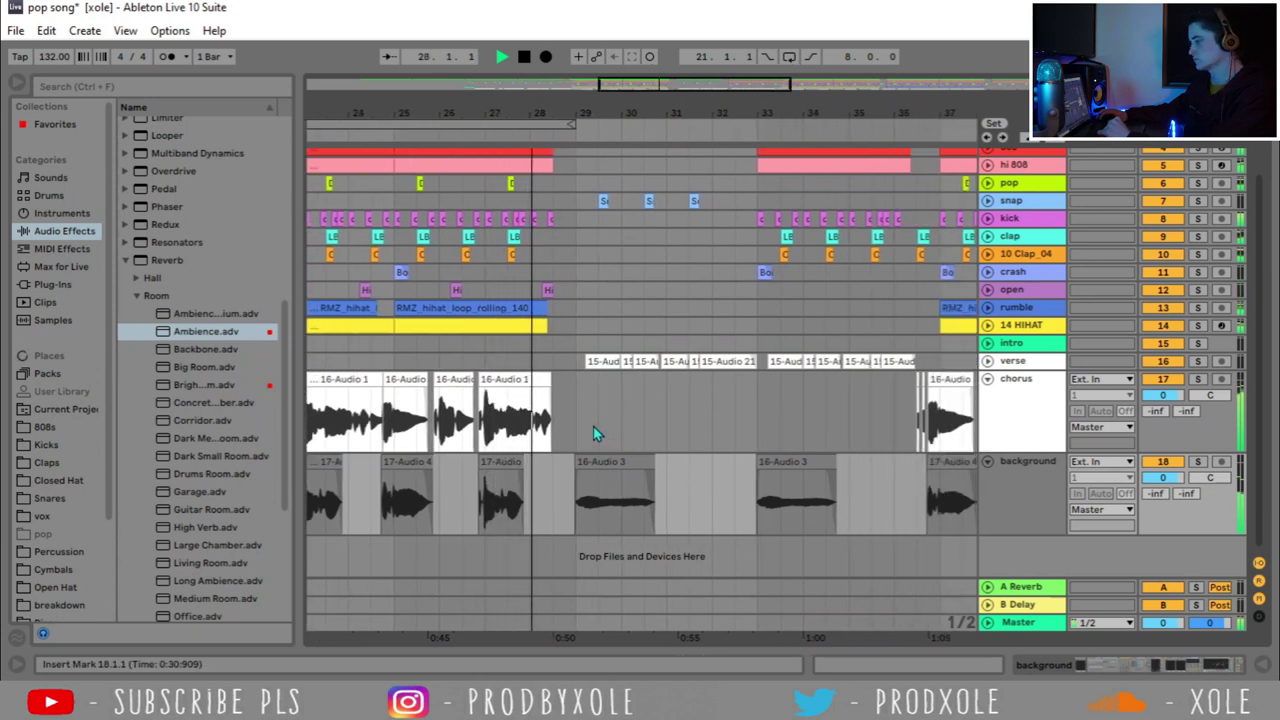